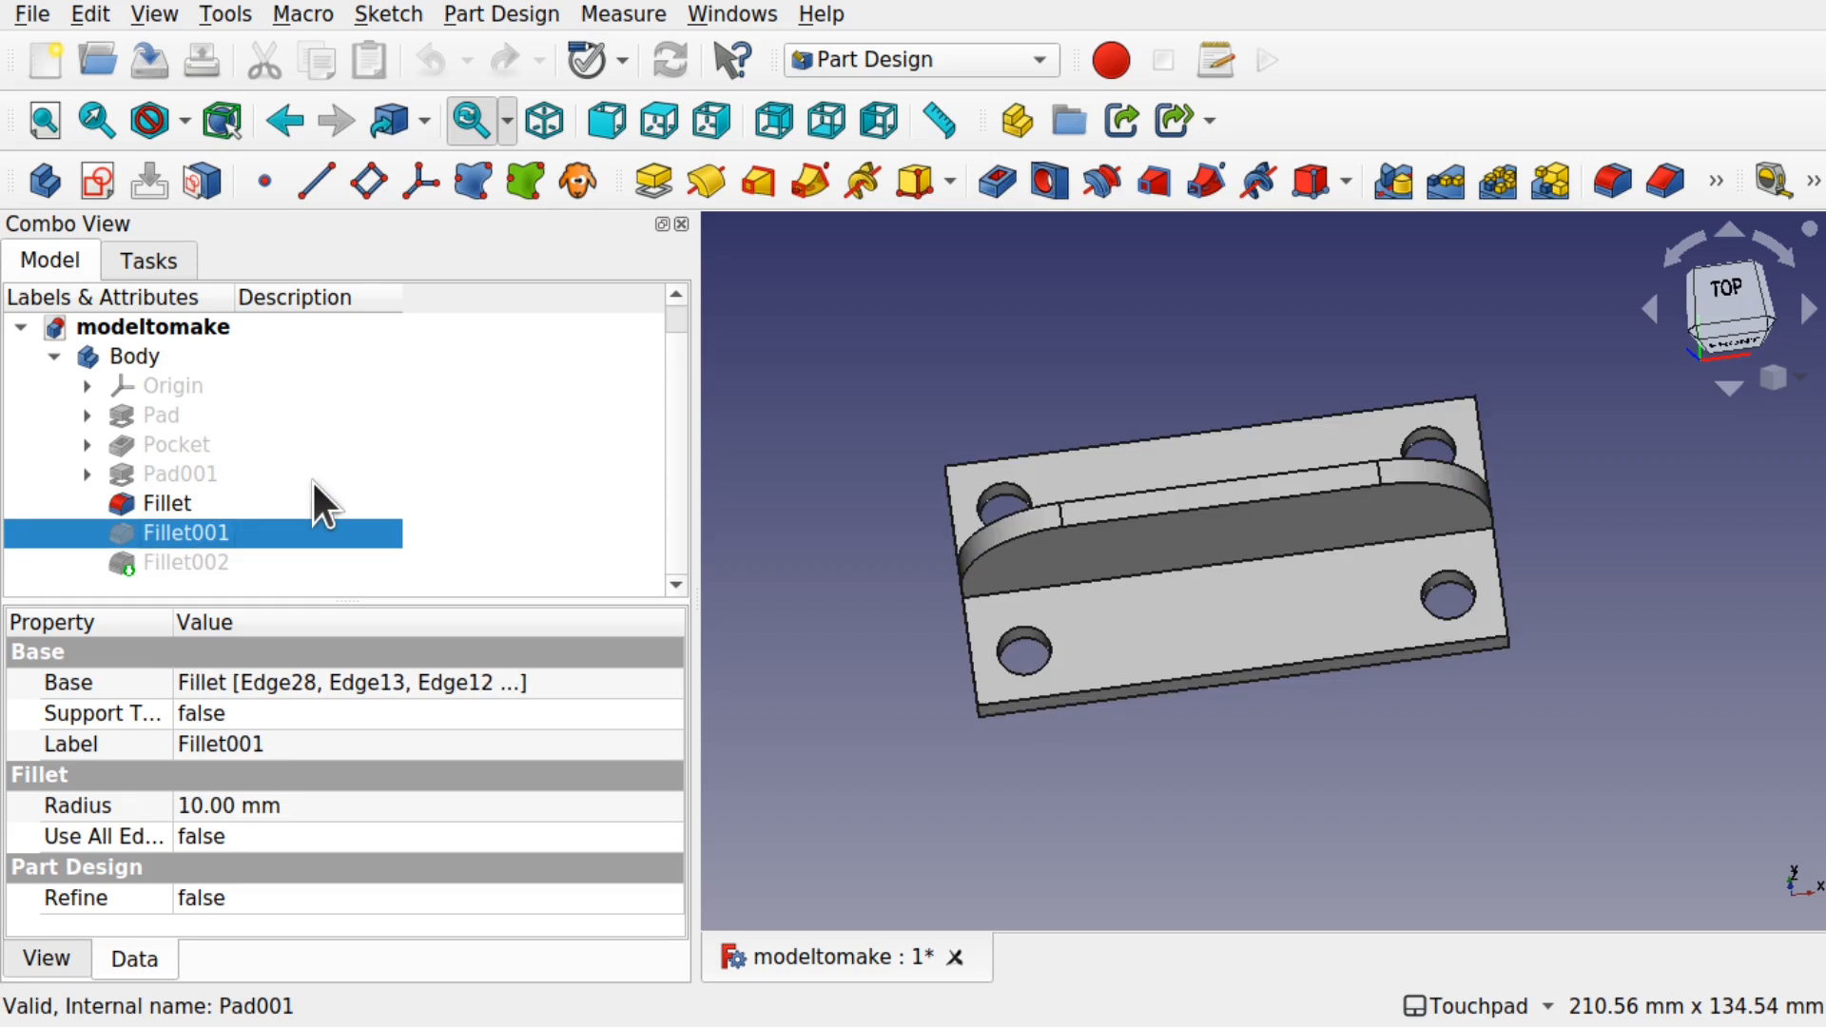
Make the last fillet feature, Fillet002, visible in the plate model.
key(Down)
key(space)
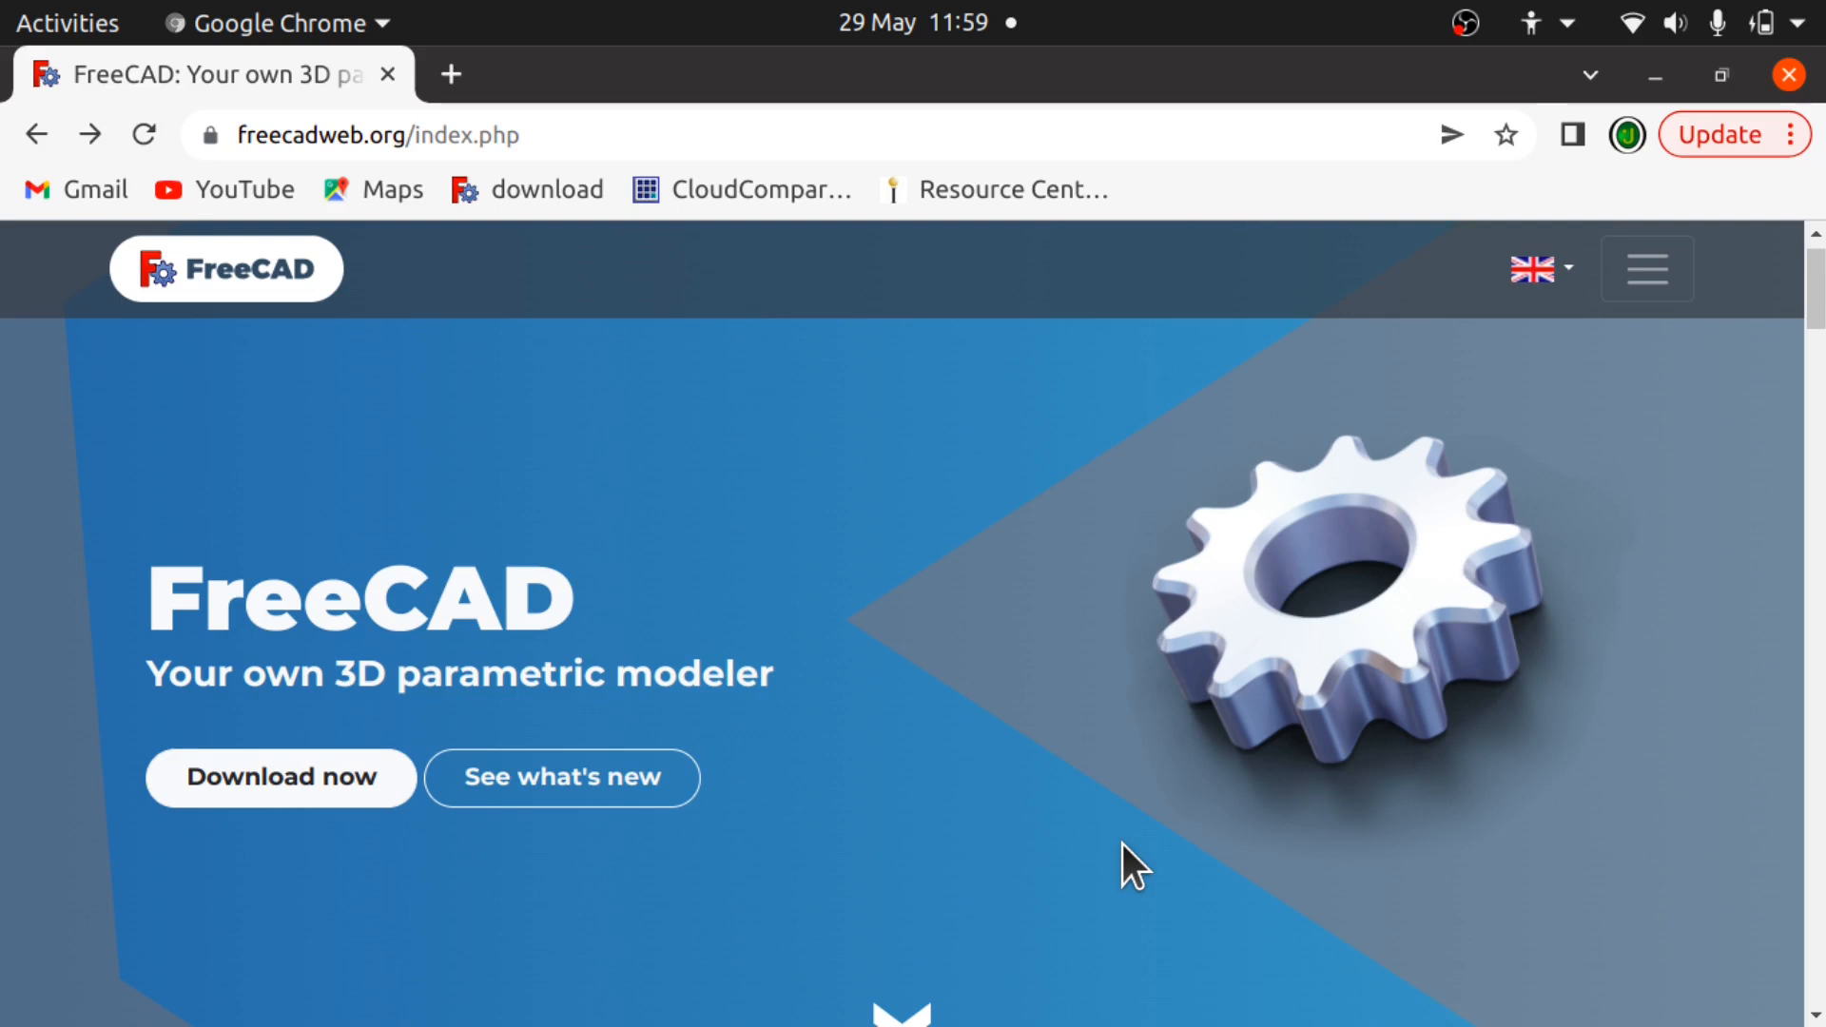
Open the download page on the FreeCAD website and look over the stable version's platform installers and development versions section.
click(388, 785)
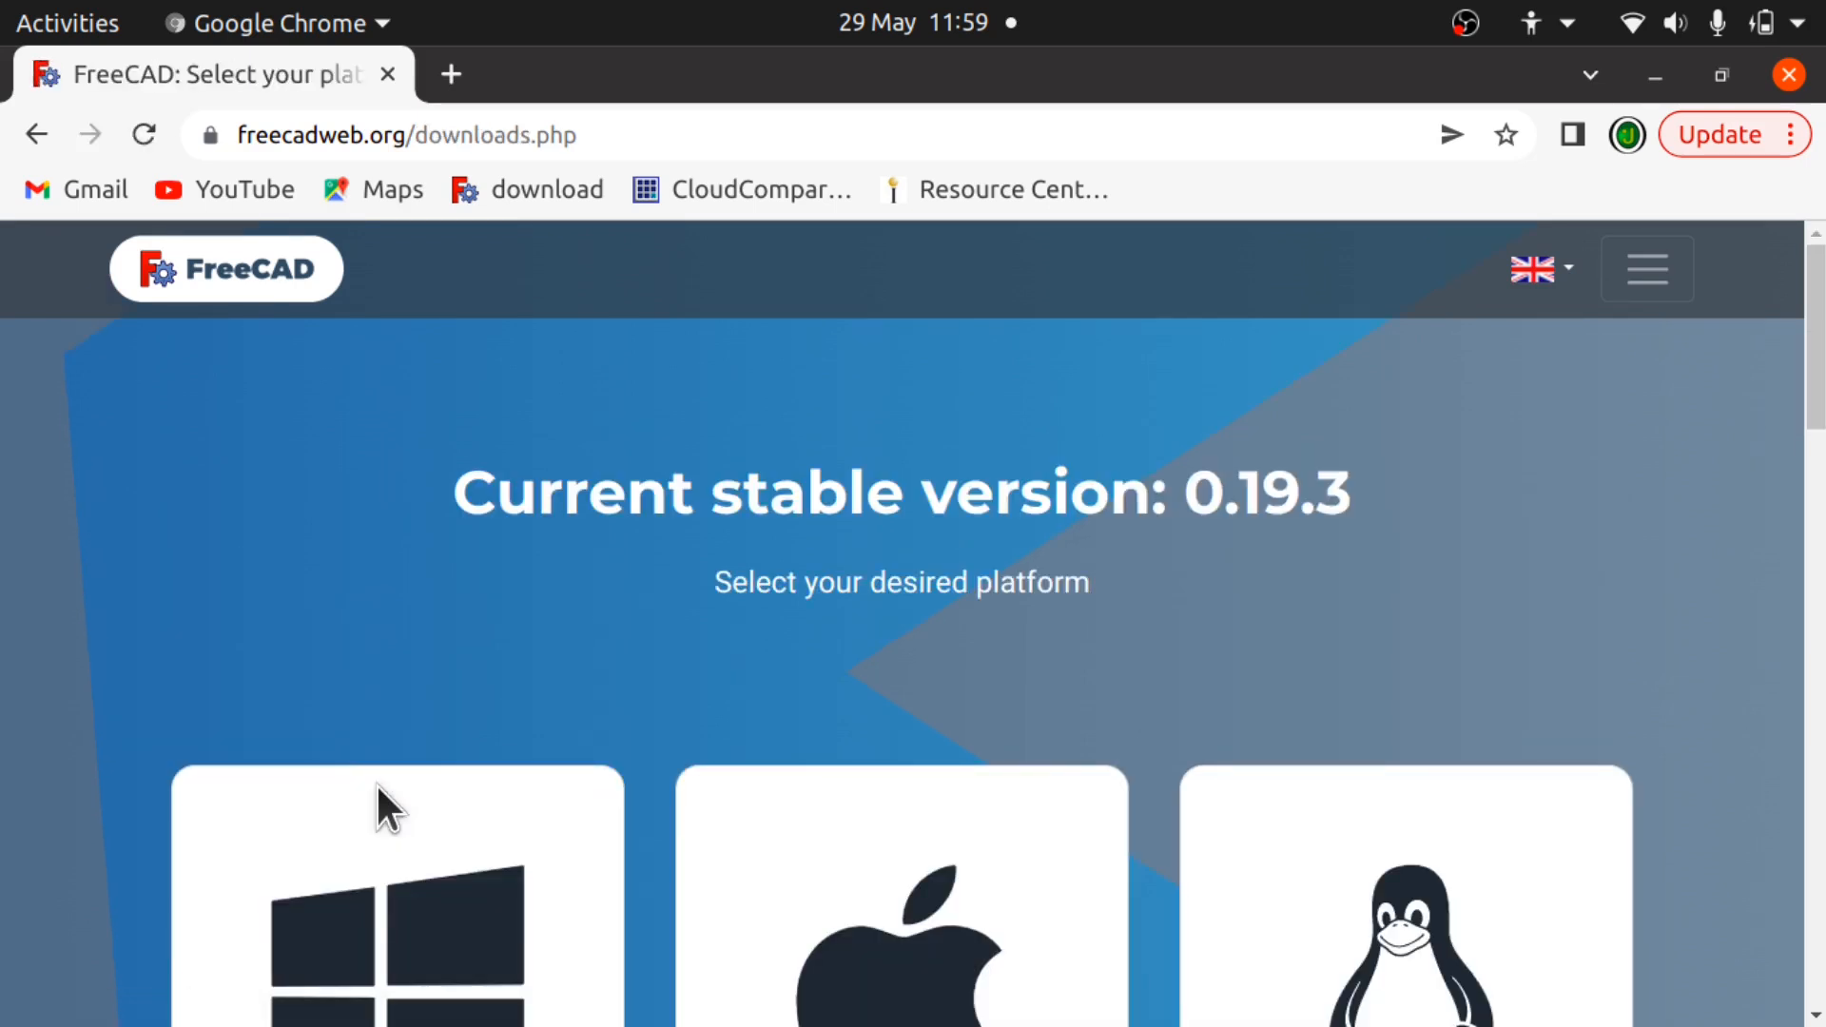
drag(377, 786, 462, 521)
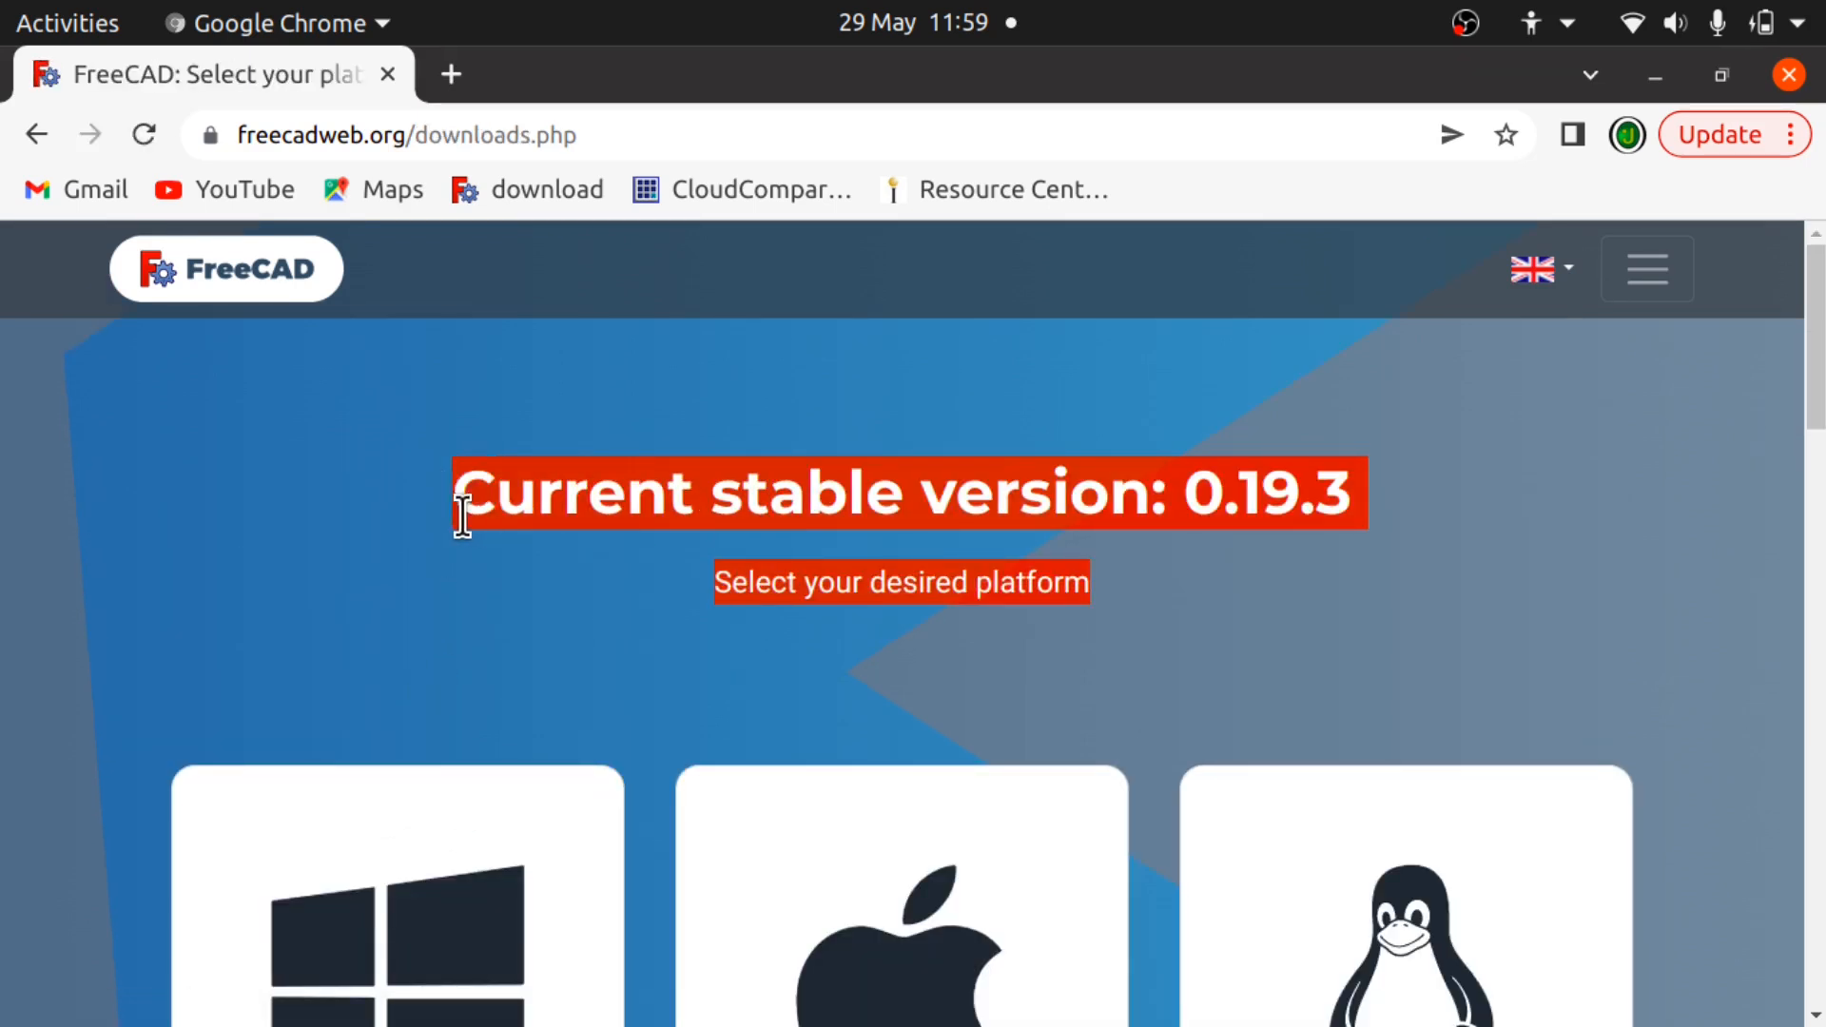
click(384, 612)
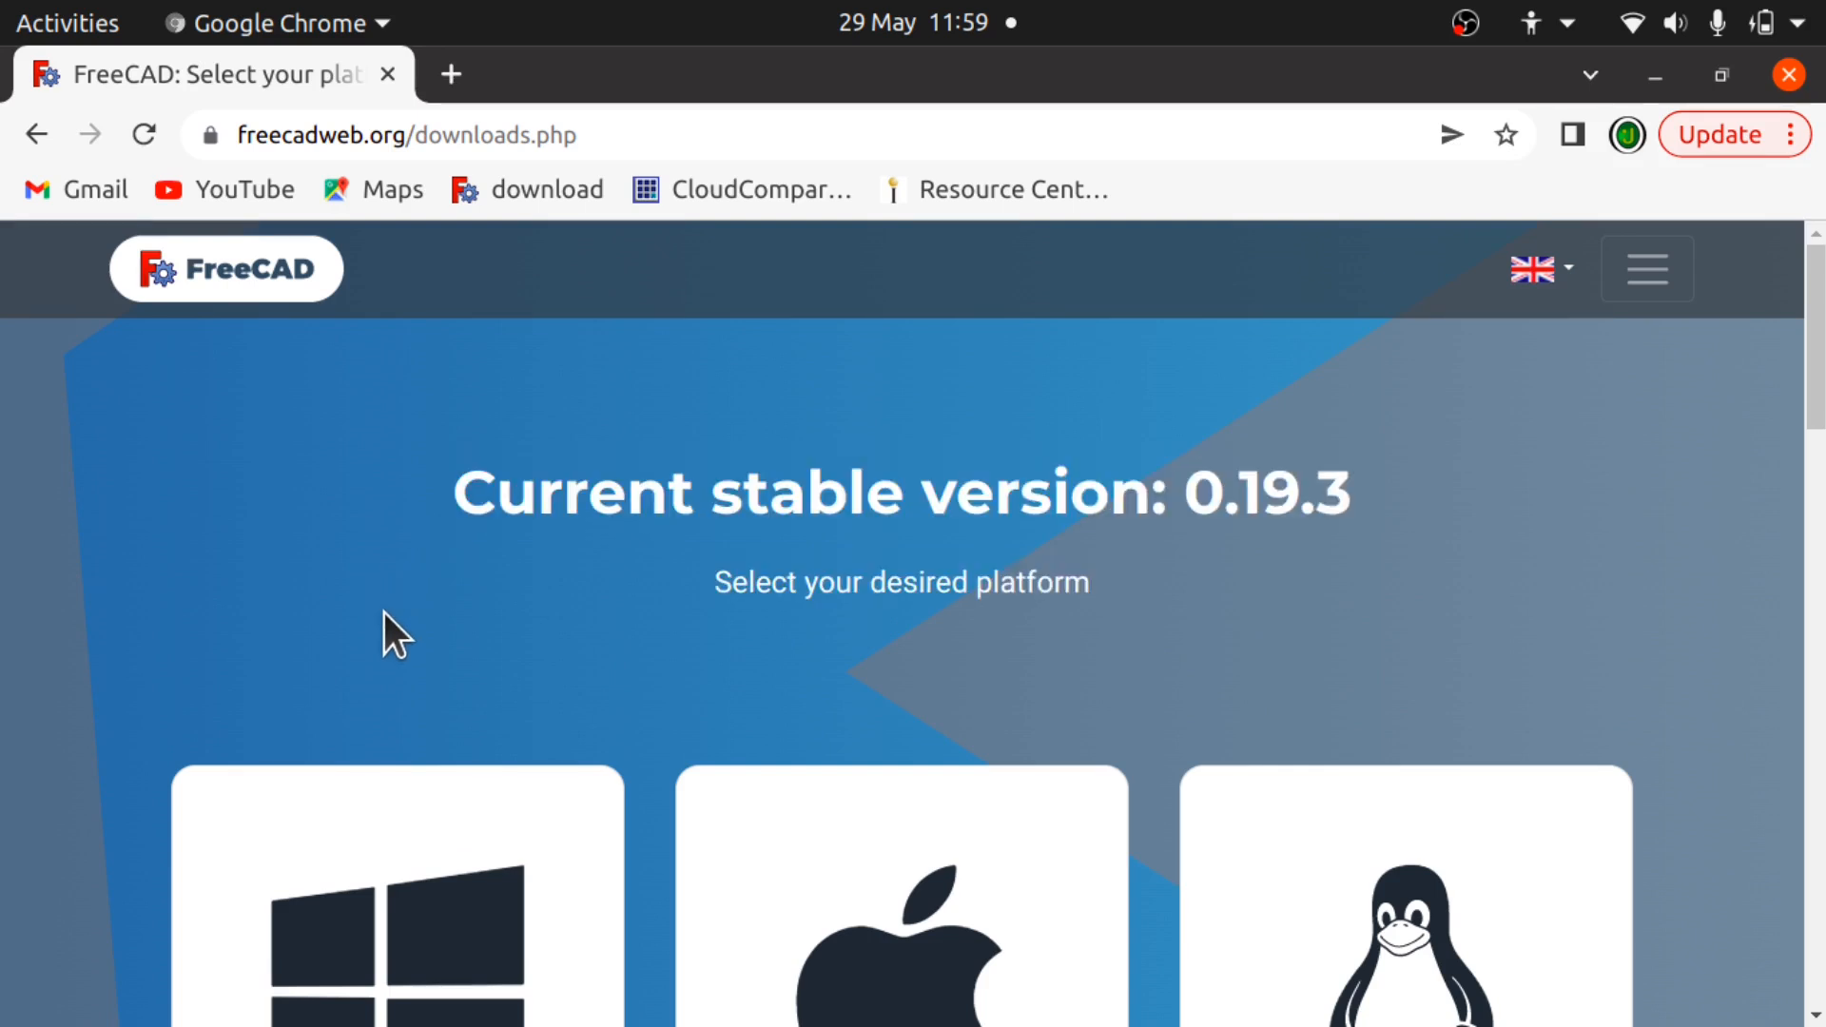
scroll(384, 612, down, 5)
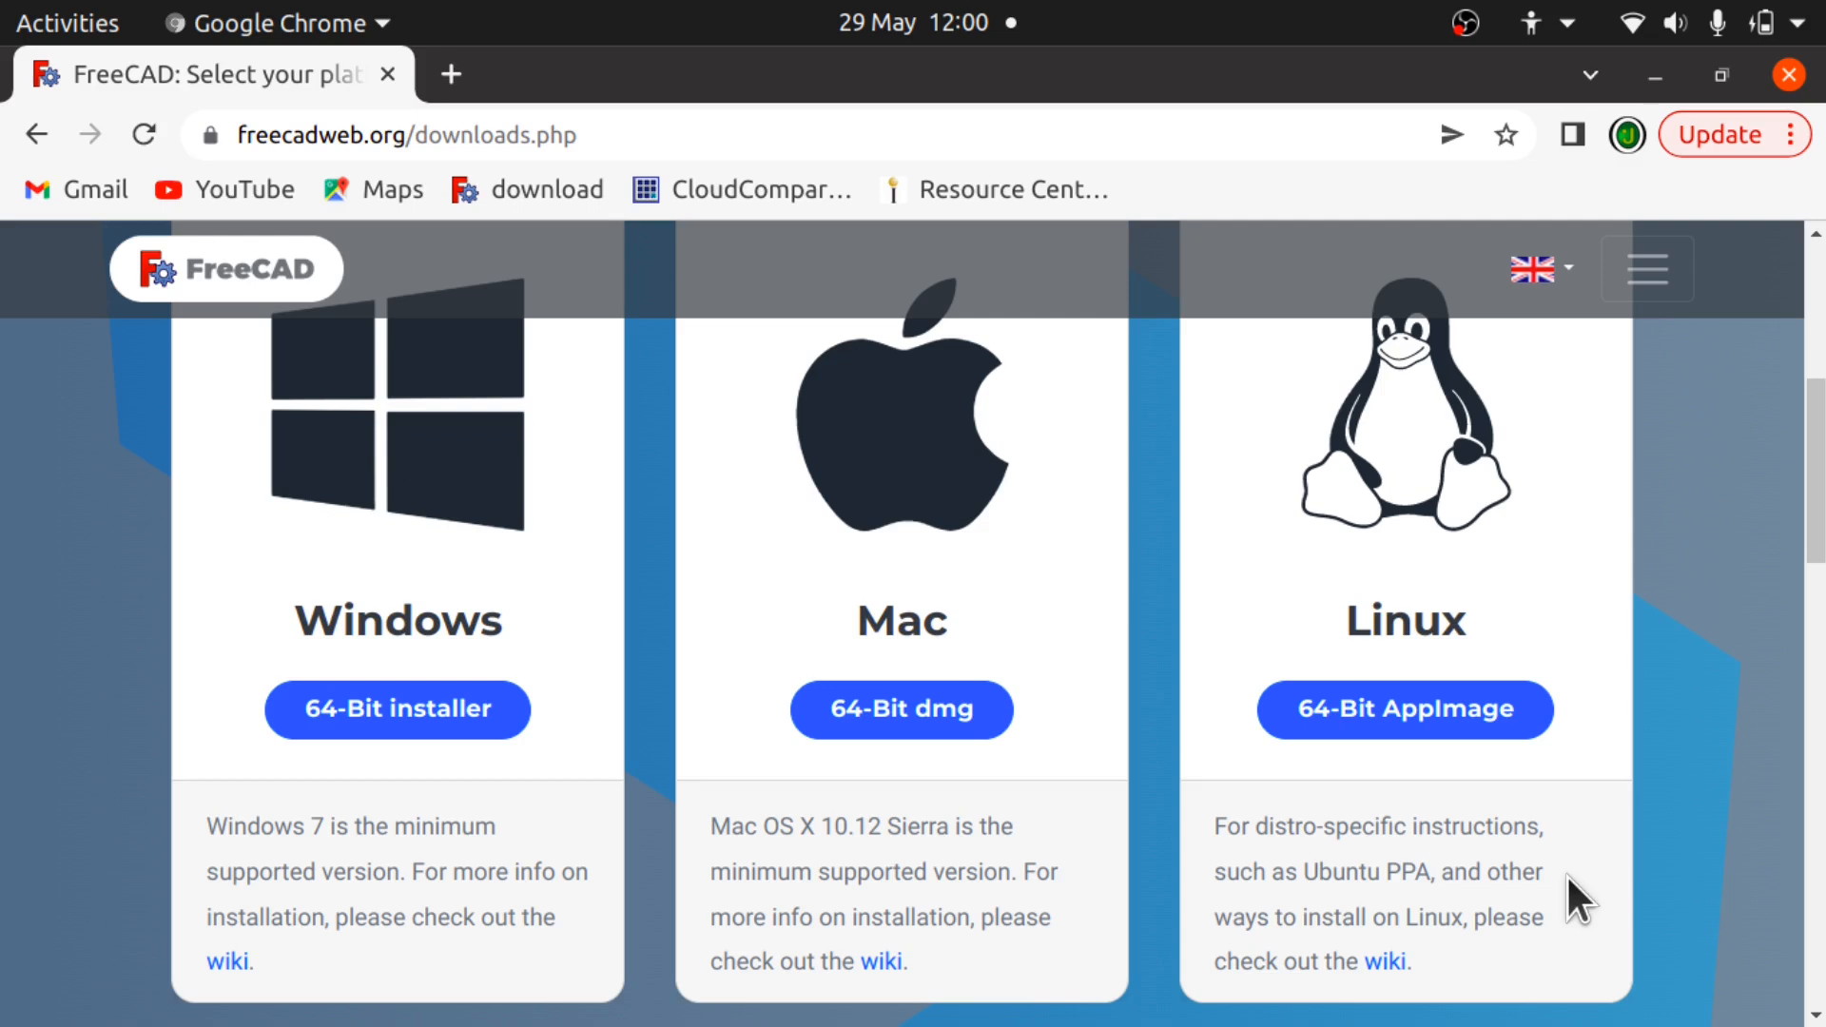
scroll(1566, 873, down, 6)
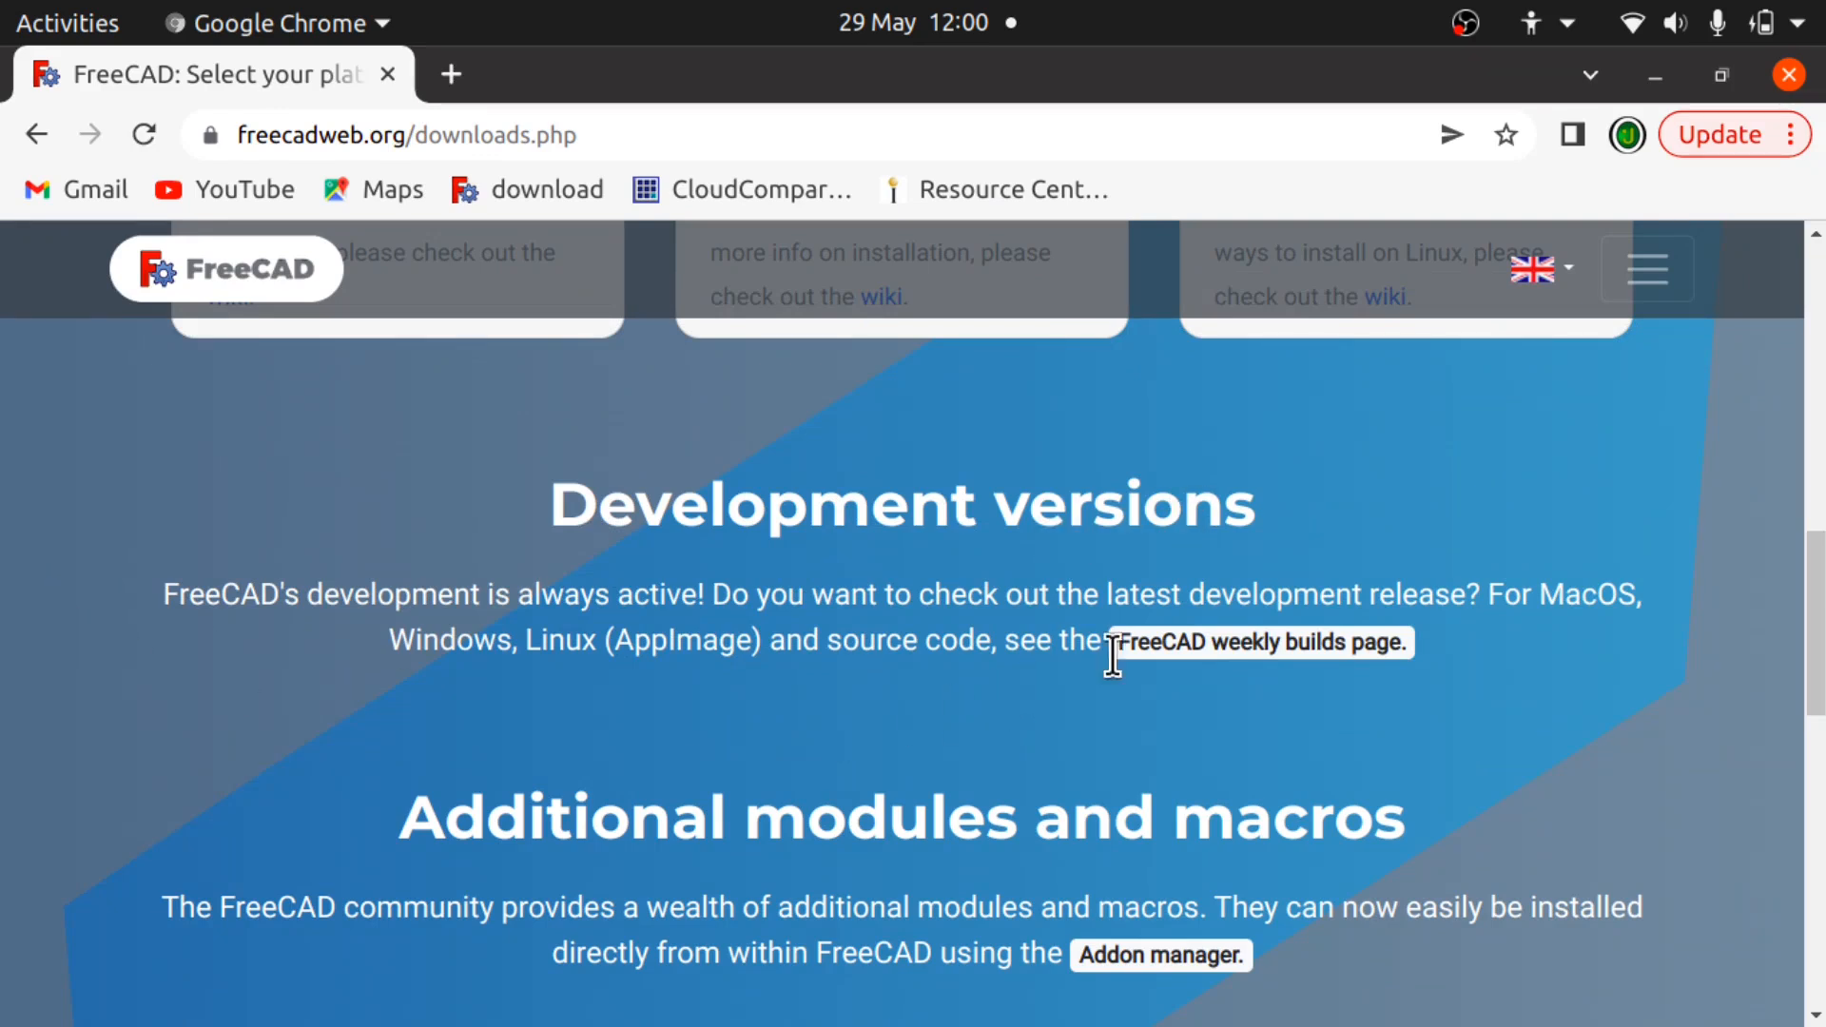
Open the FreeCAD weekly builds page and review its announcement, bundle types, alternatives and downloadable assets for each platform.
click(1349, 645)
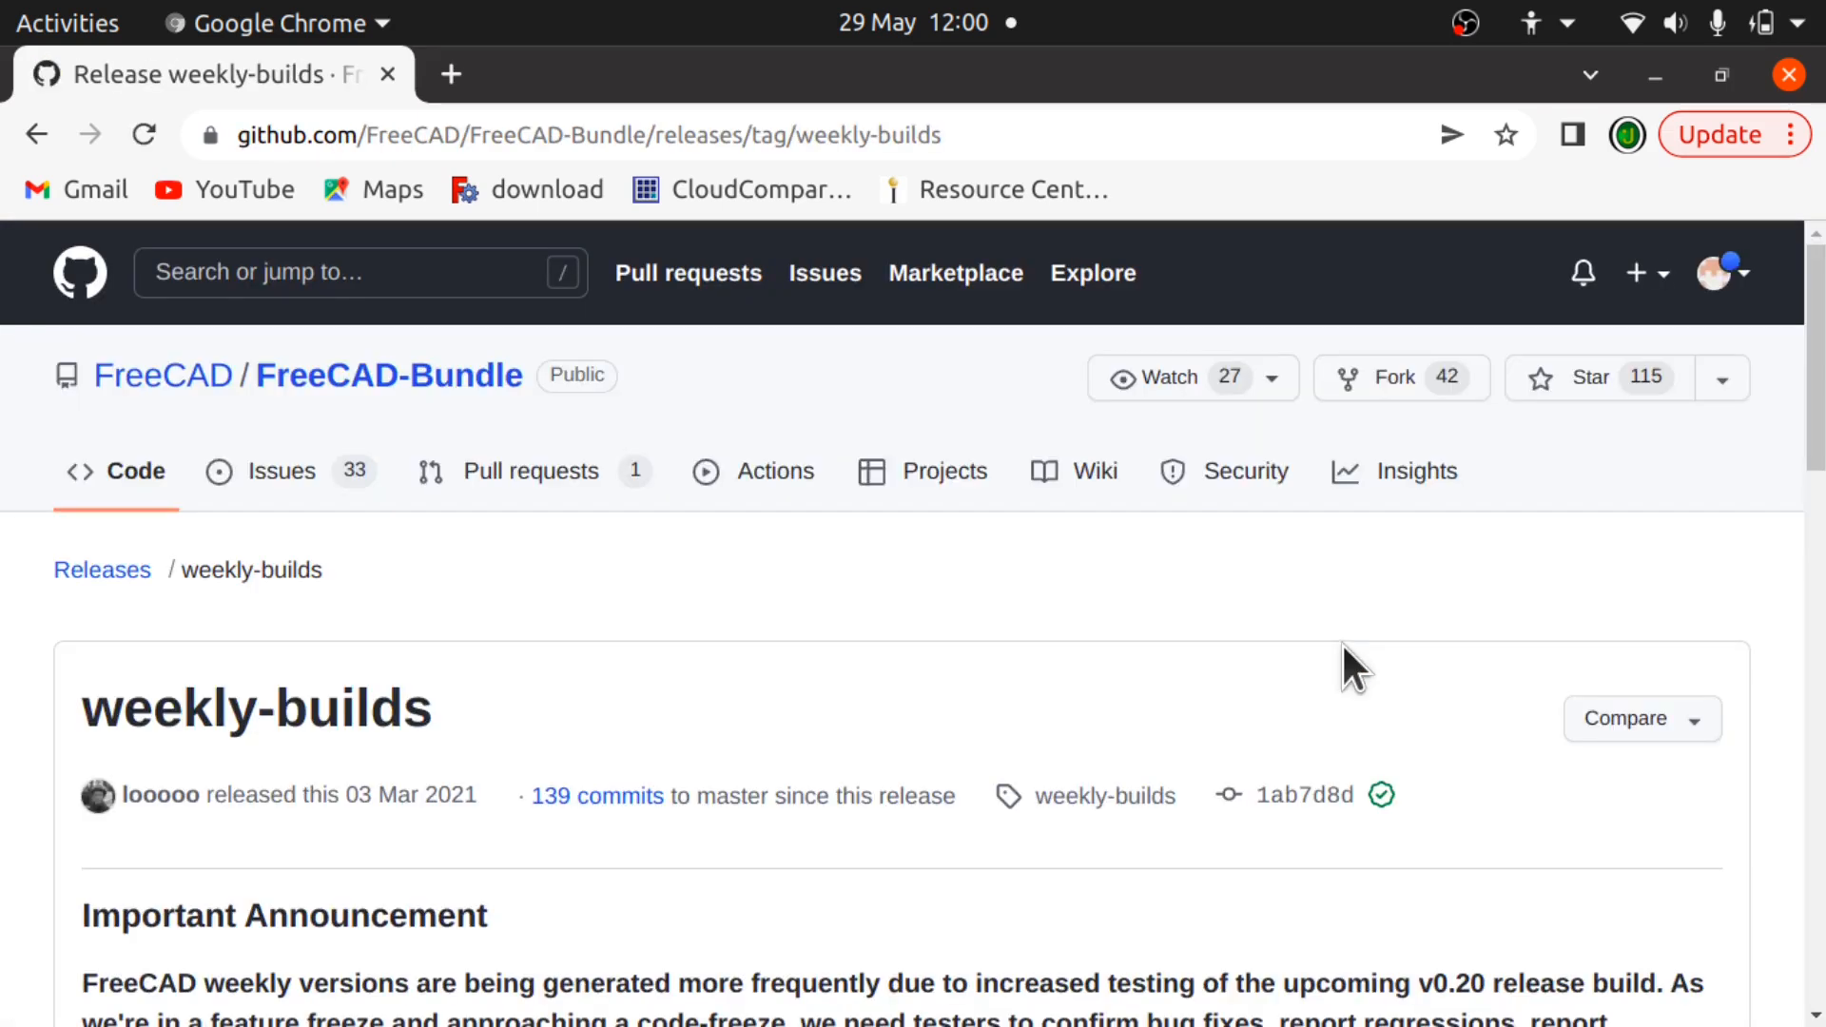
scroll(1332, 596, down, 3)
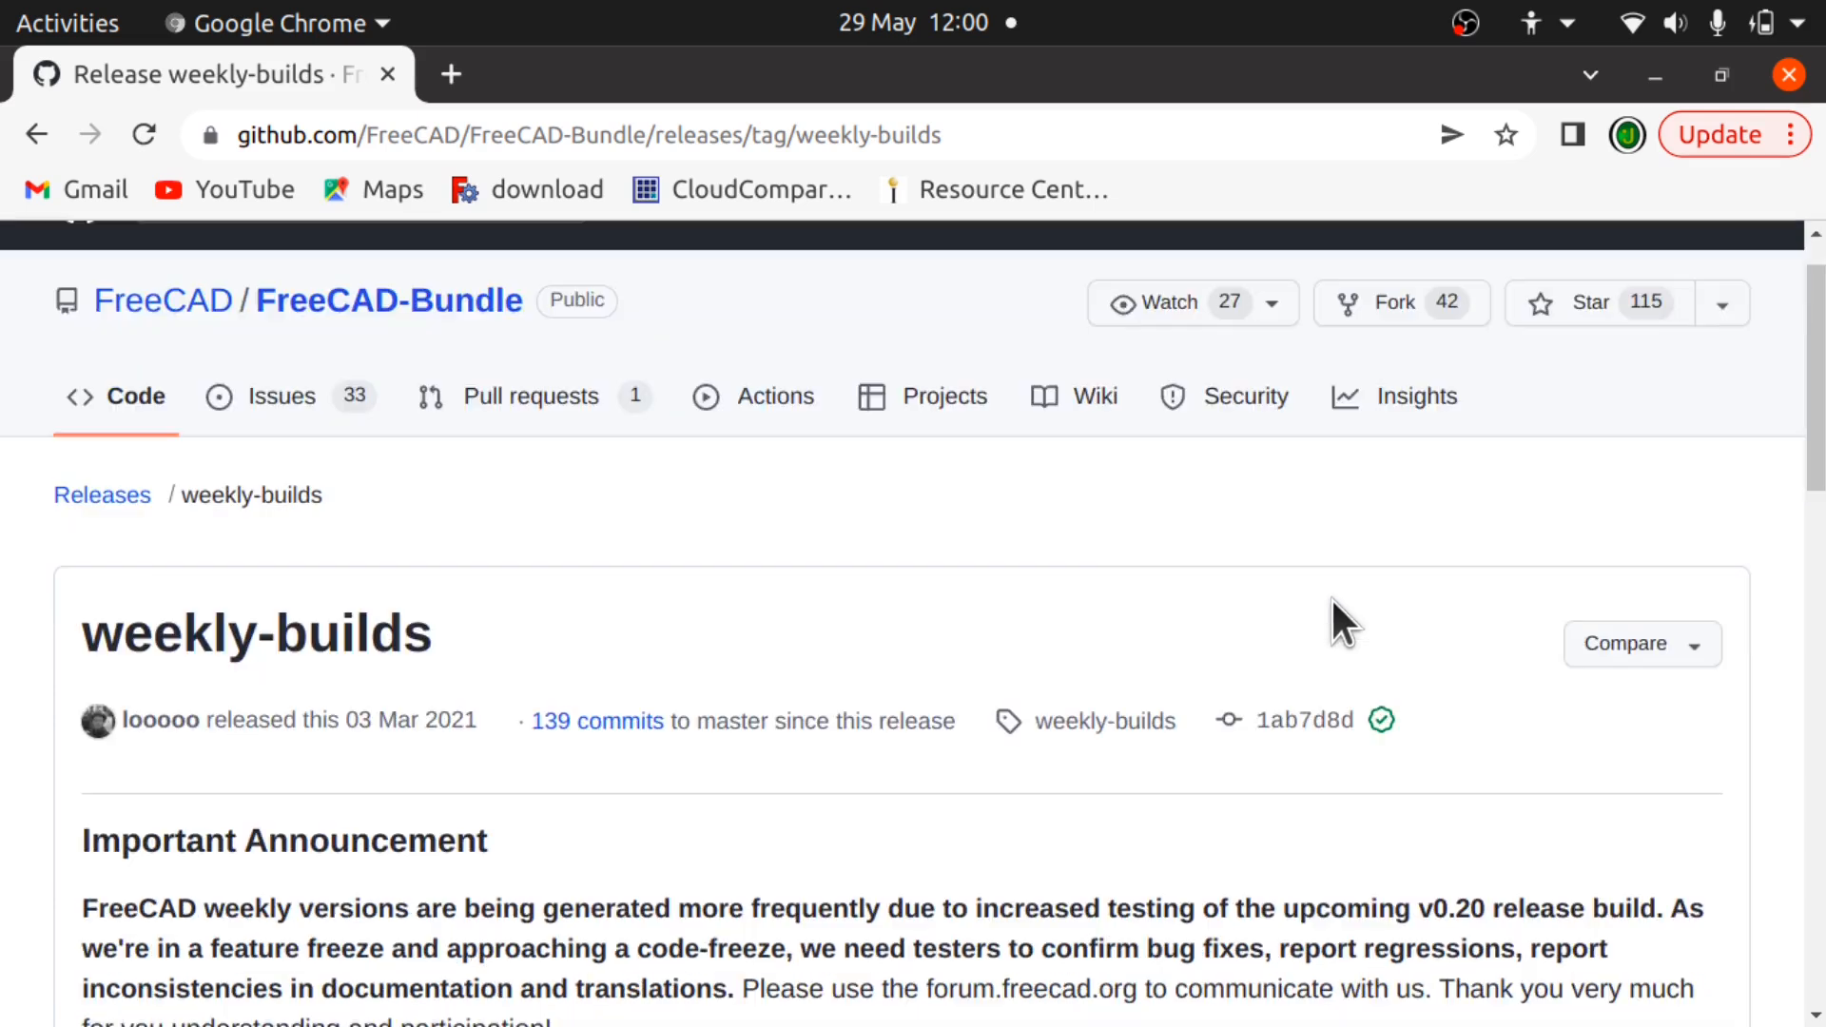
scroll(1332, 596, down, 2)
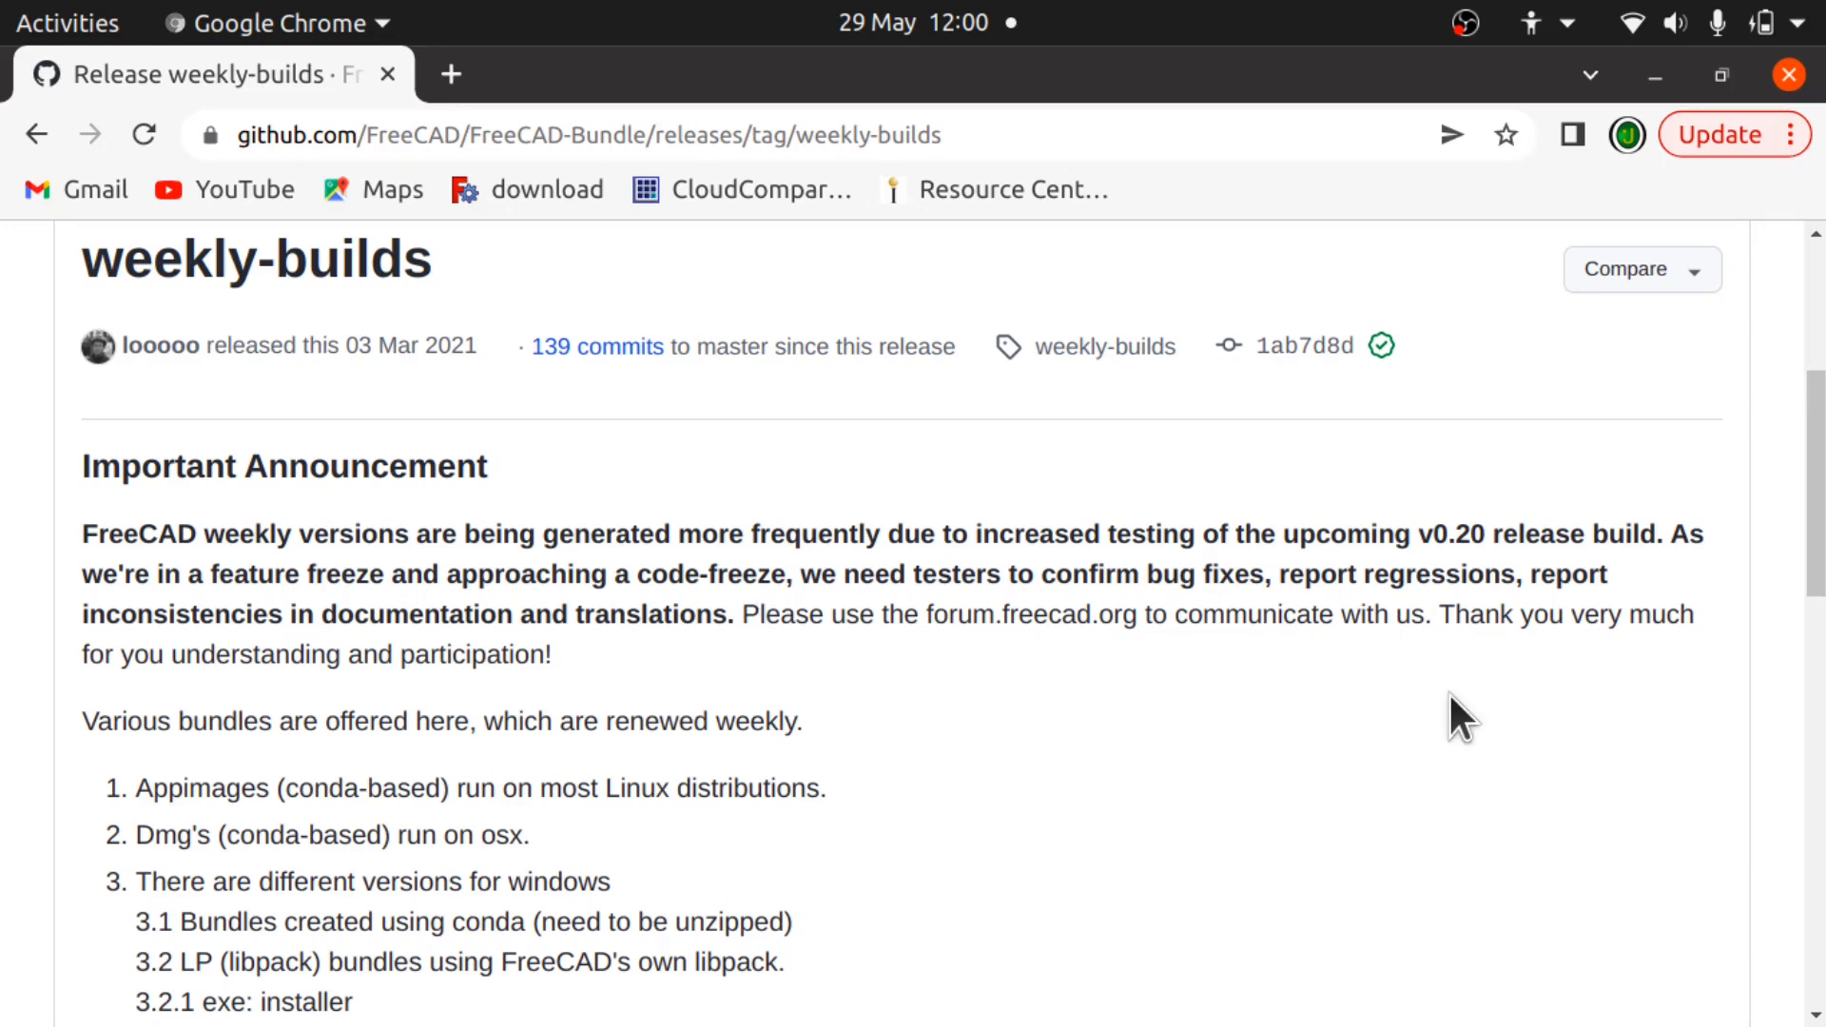
scroll(1449, 696, down, 5)
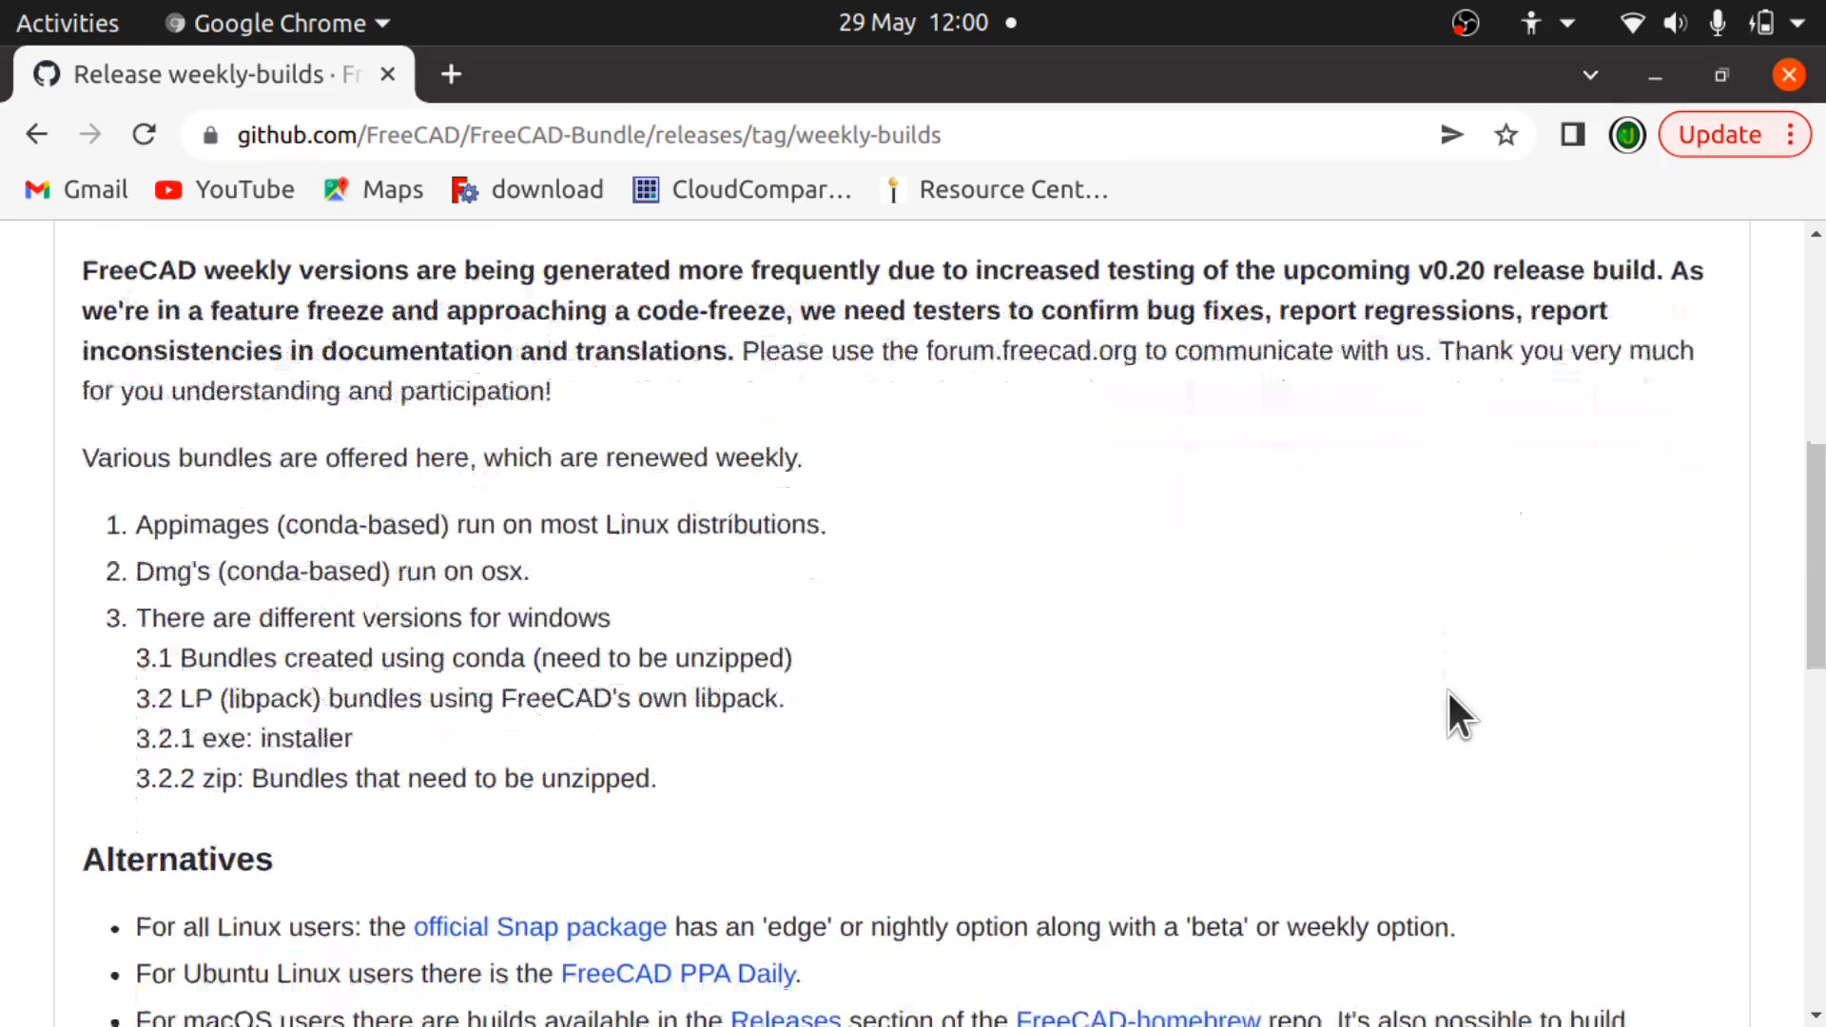
scroll(1450, 696, down, 6)
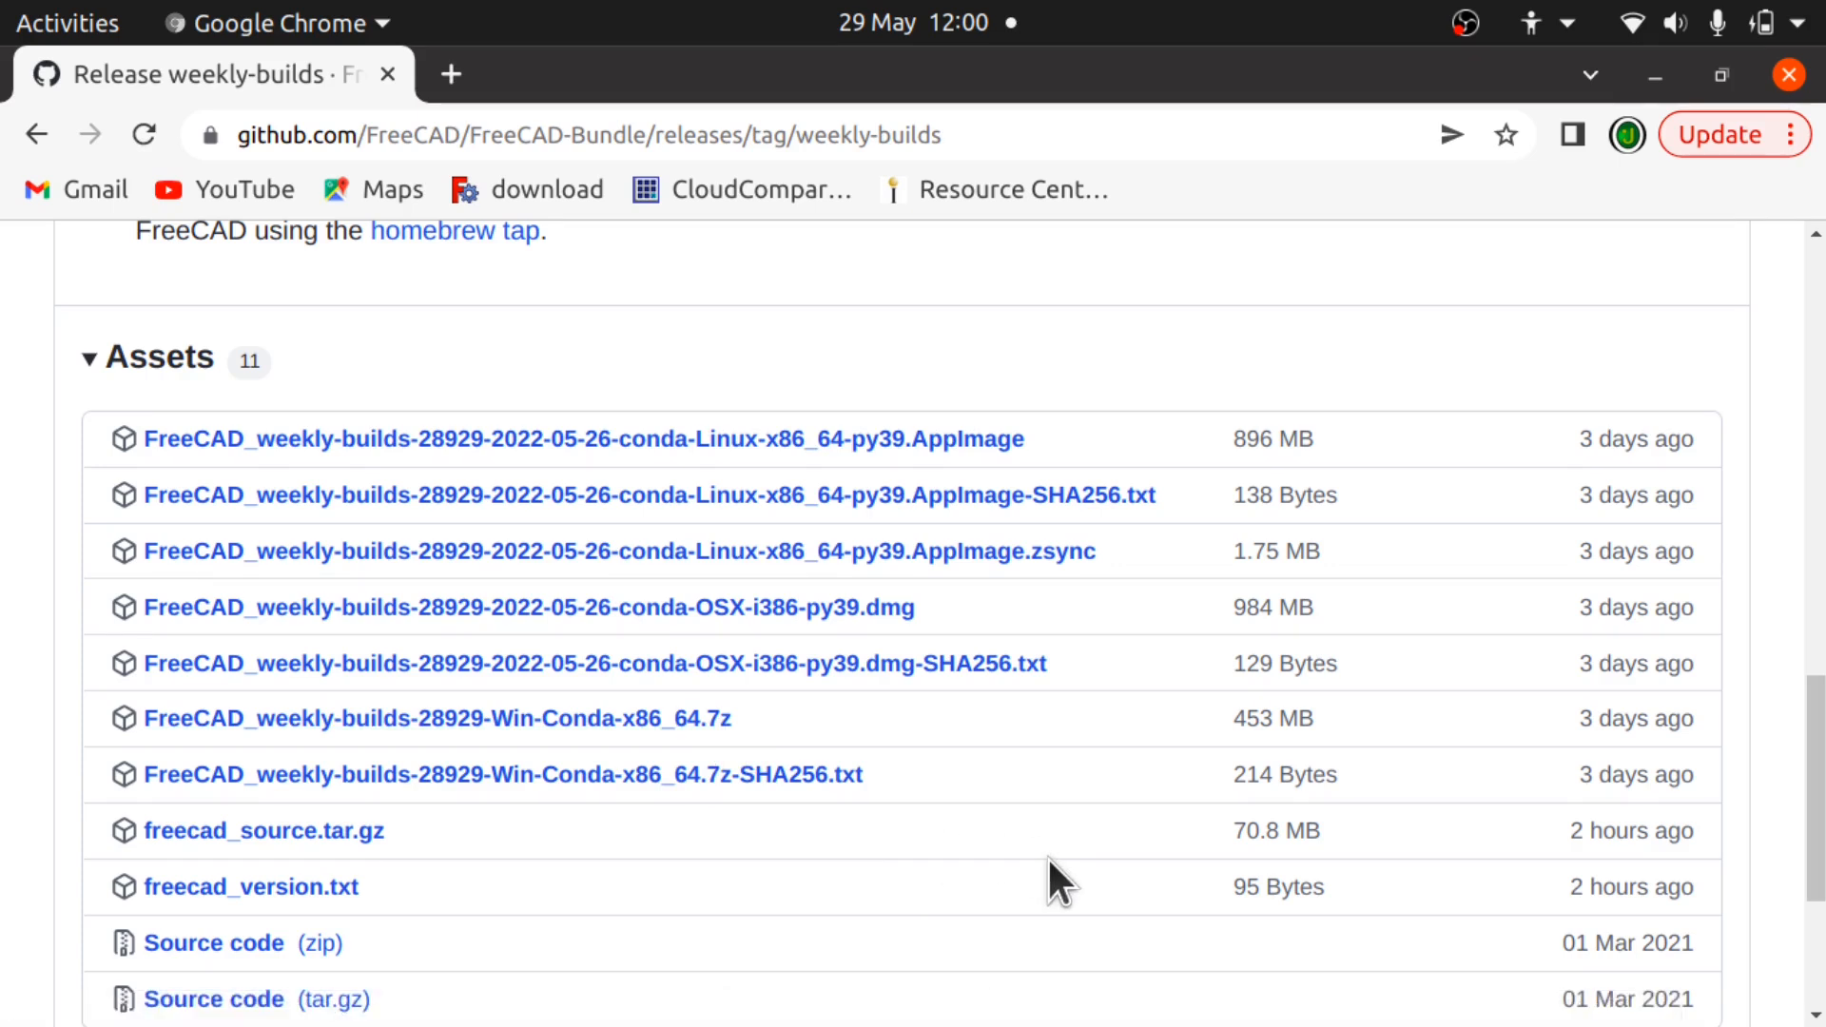
scroll(1047, 856, down, 3)
scroll(1047, 856, up, 5)
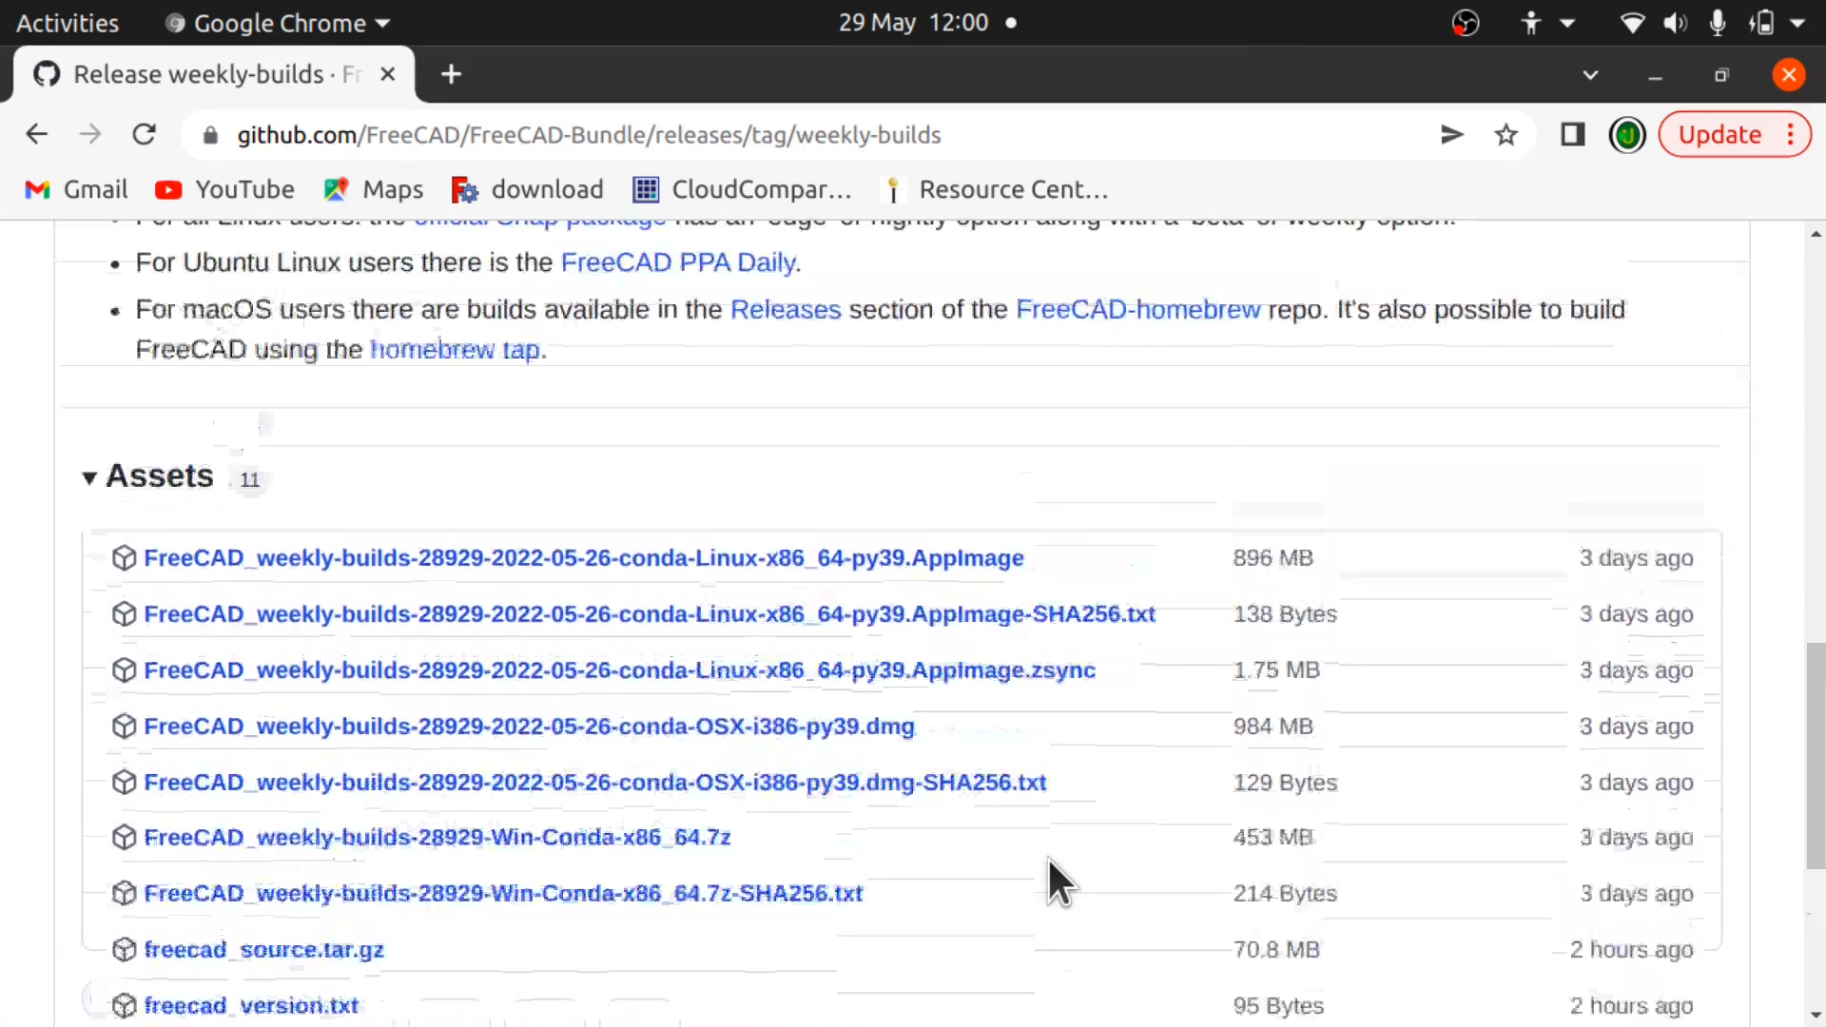
scroll(1048, 856, up, 1)
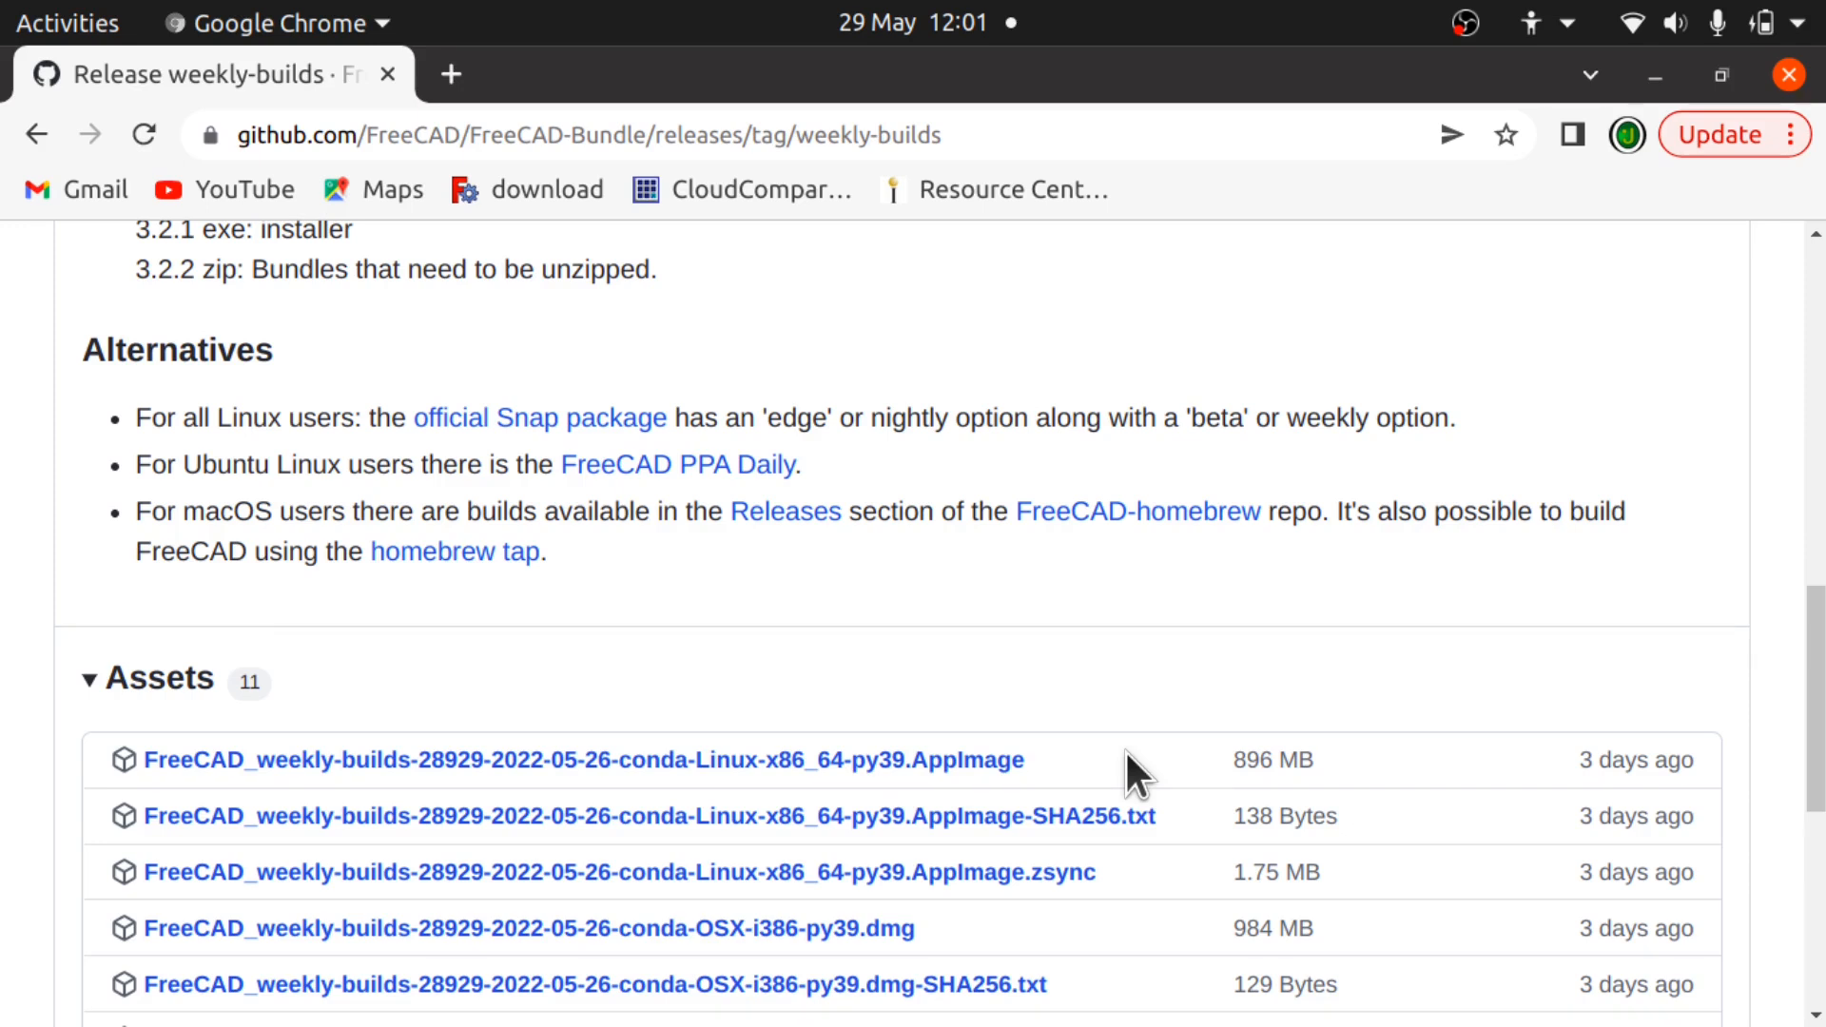
scroll(1126, 751, down, 4)
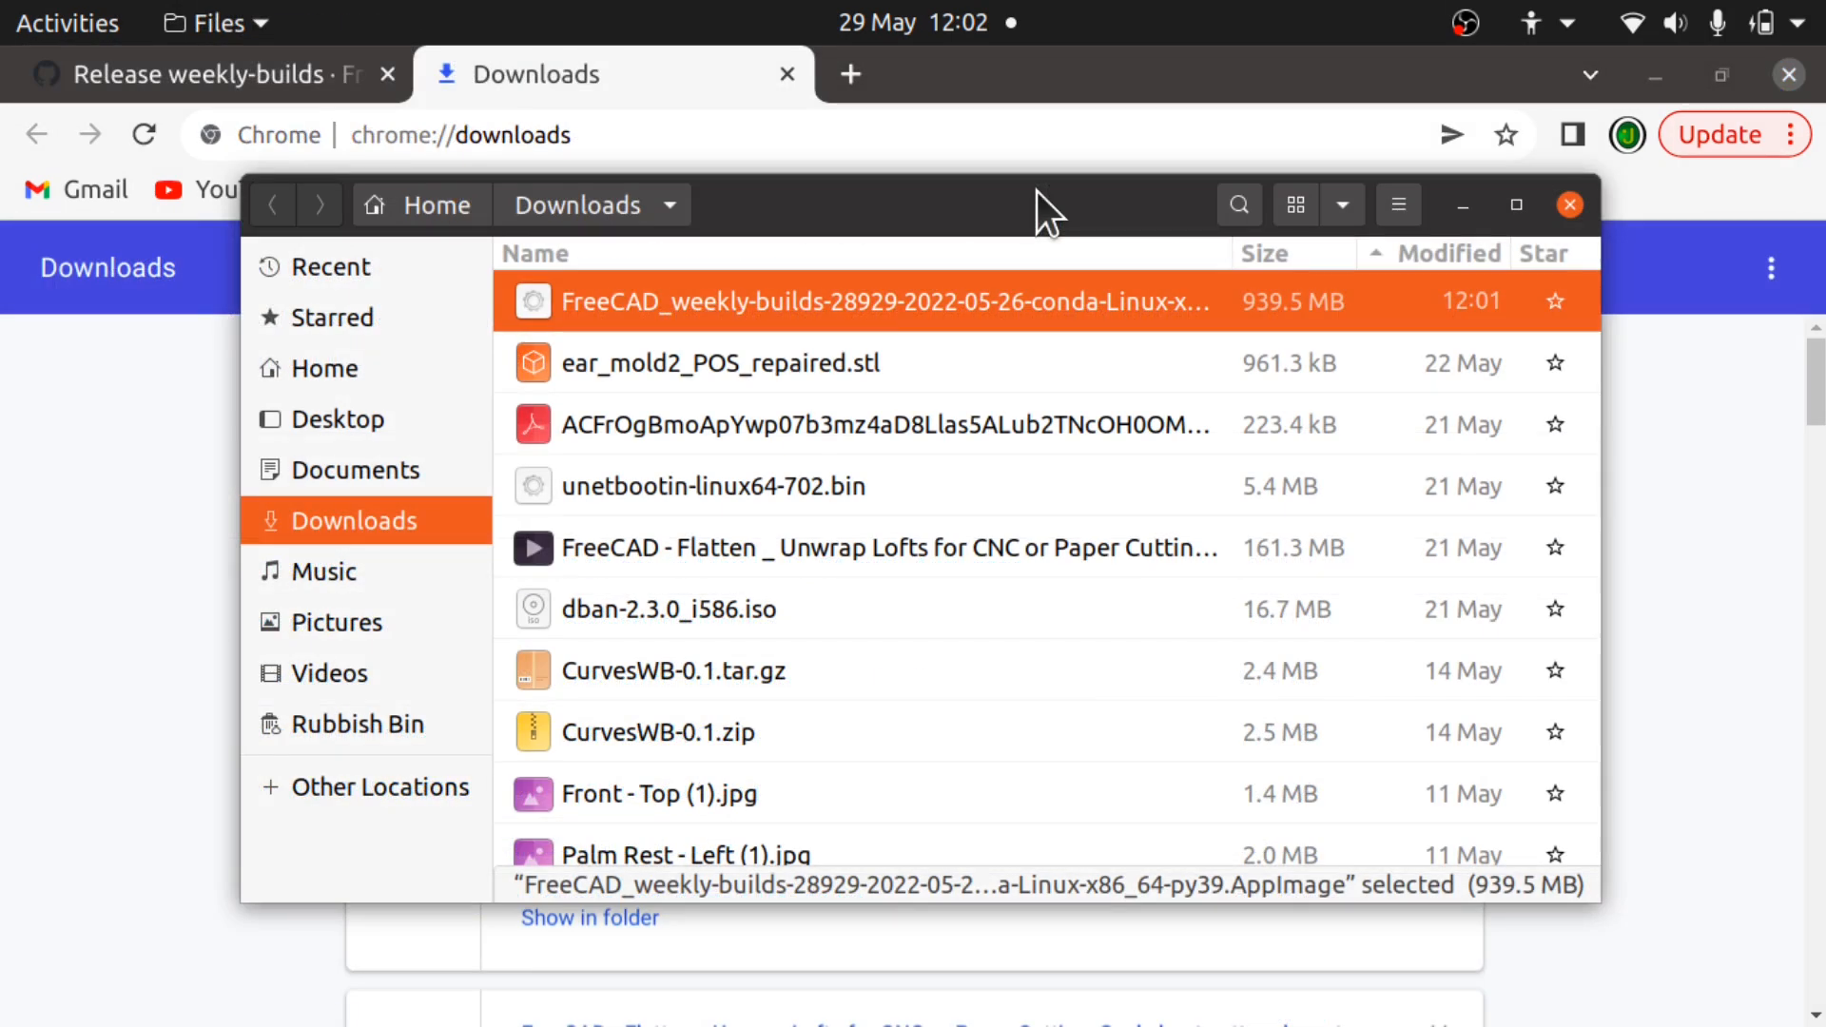
In the downloaded FreeCAD AppImage's permissions, set both group and others access to Read and write, and close its properties.
right_click(859, 312)
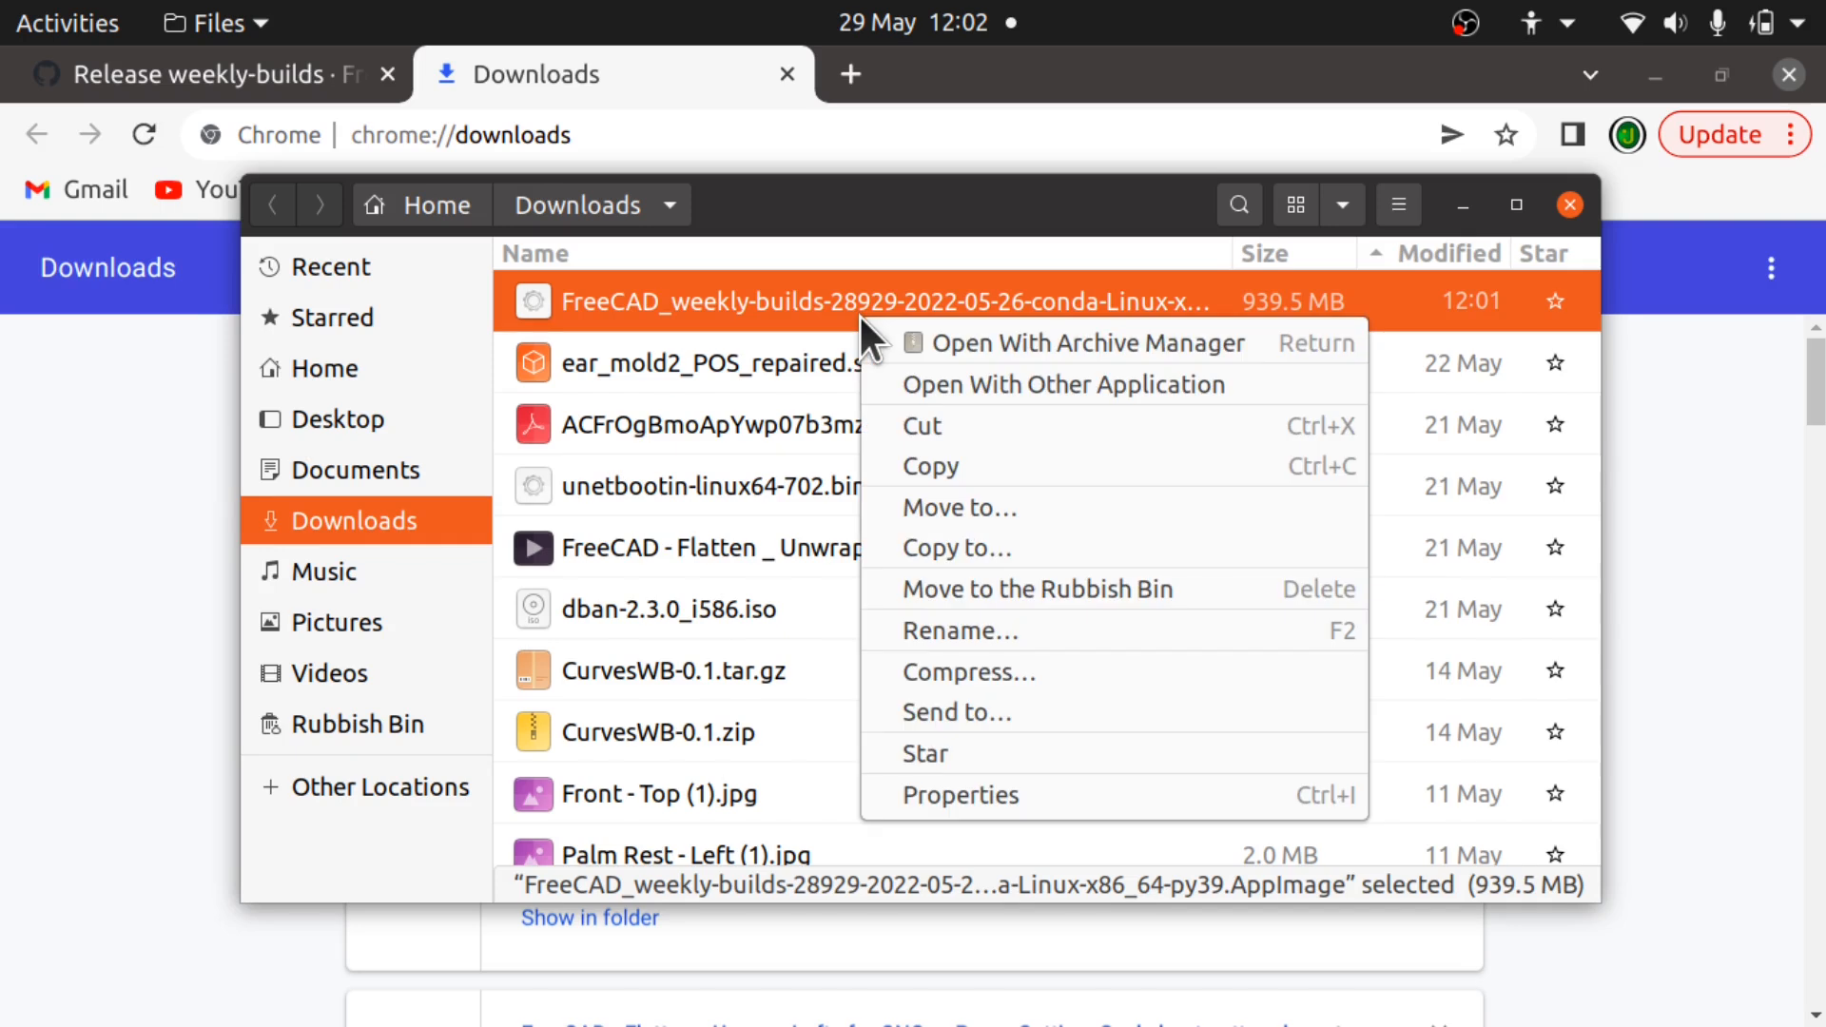
click(1024, 786)
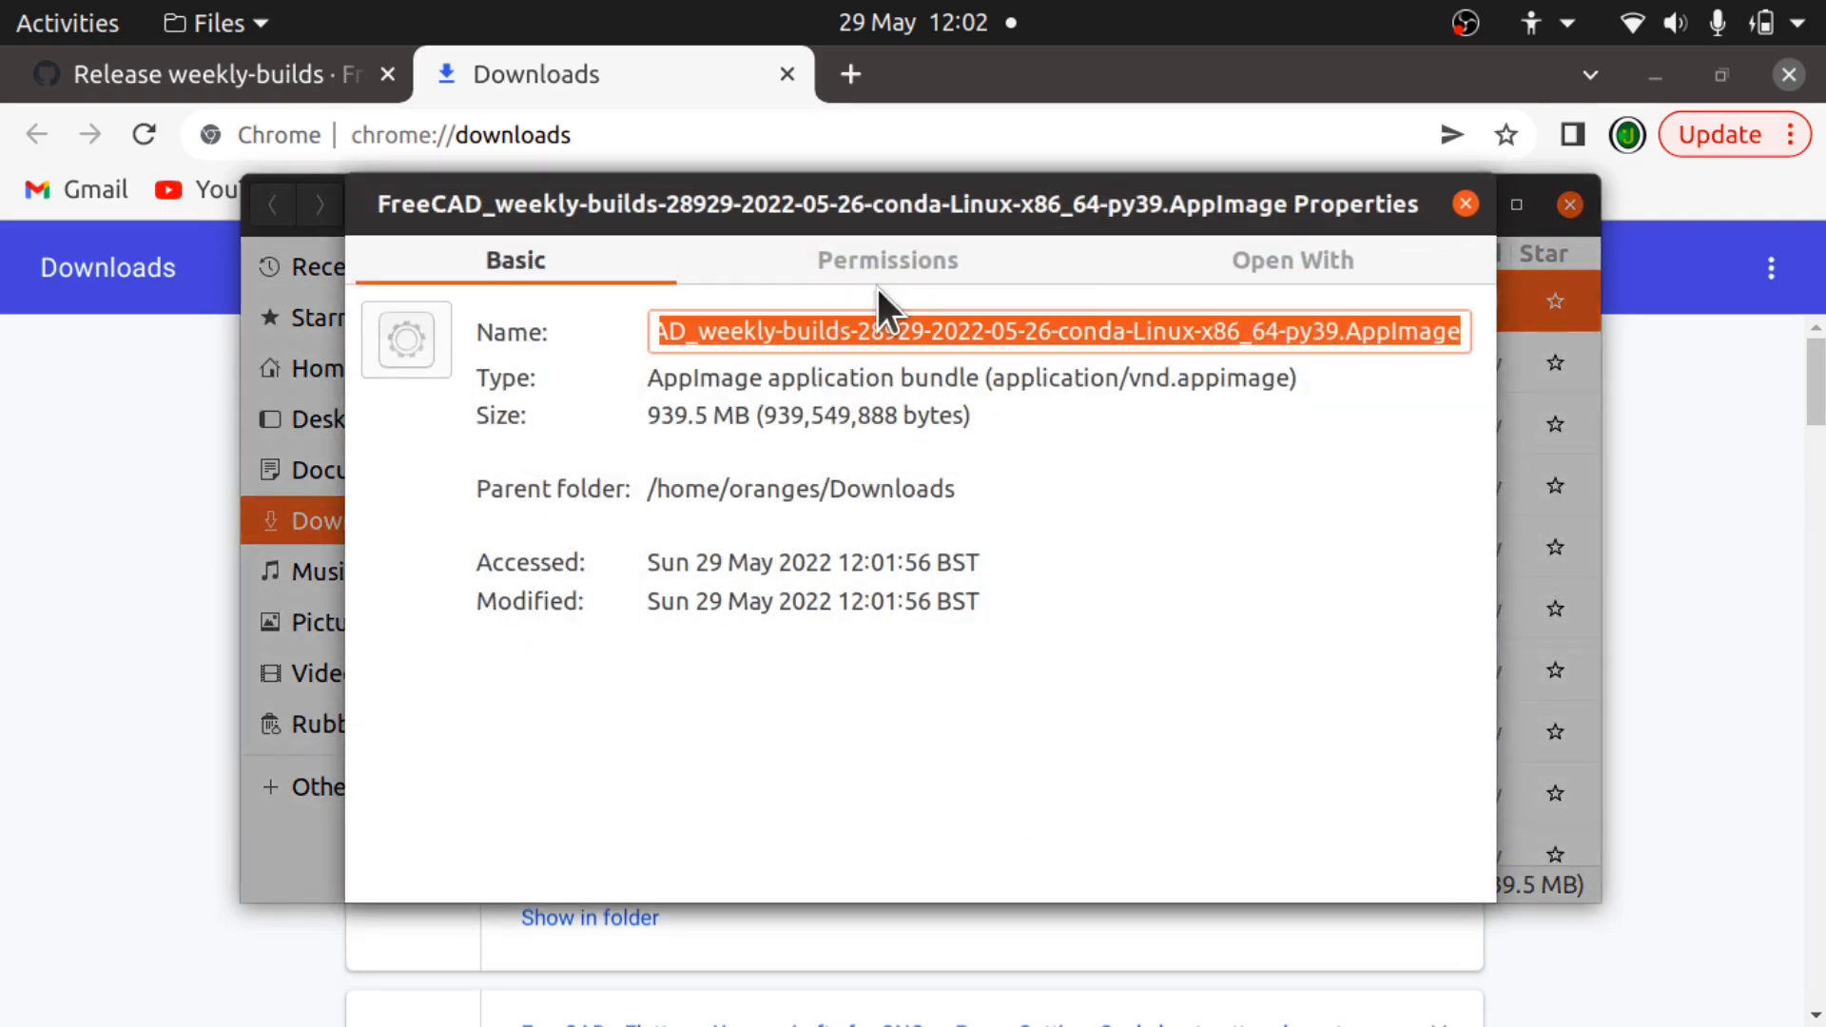
click(898, 281)
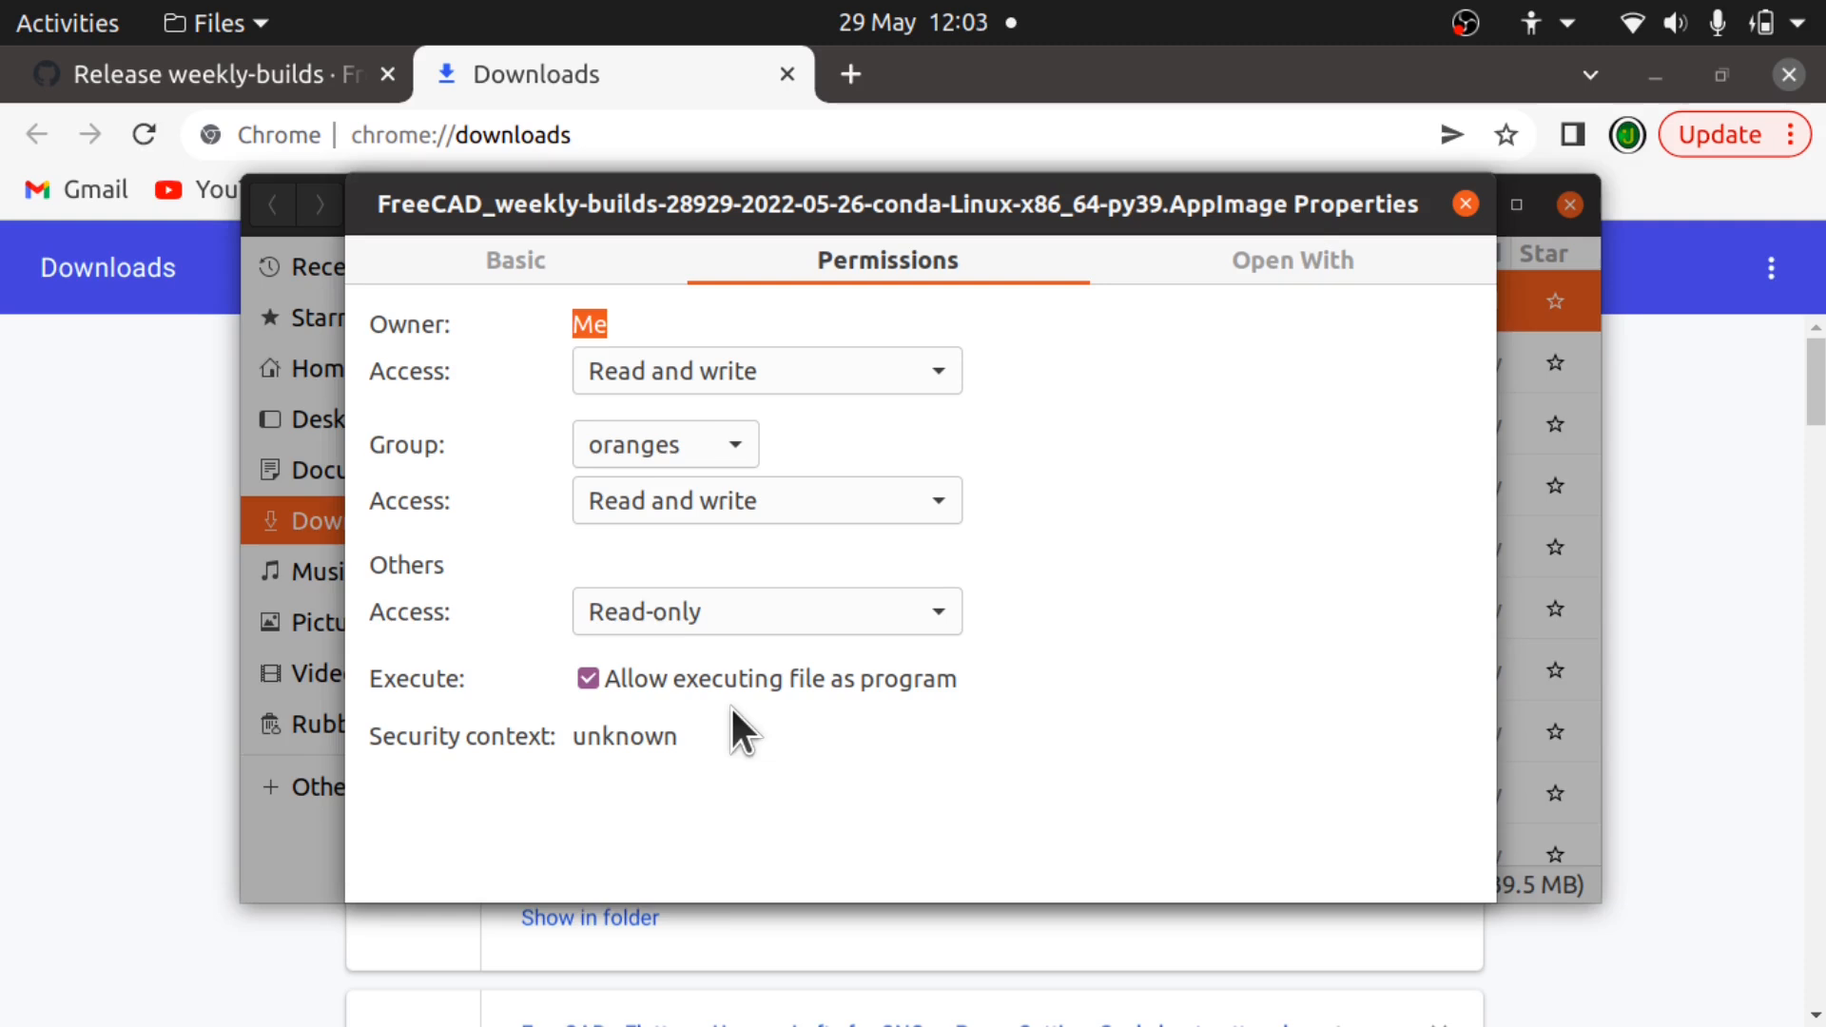
click(782, 502)
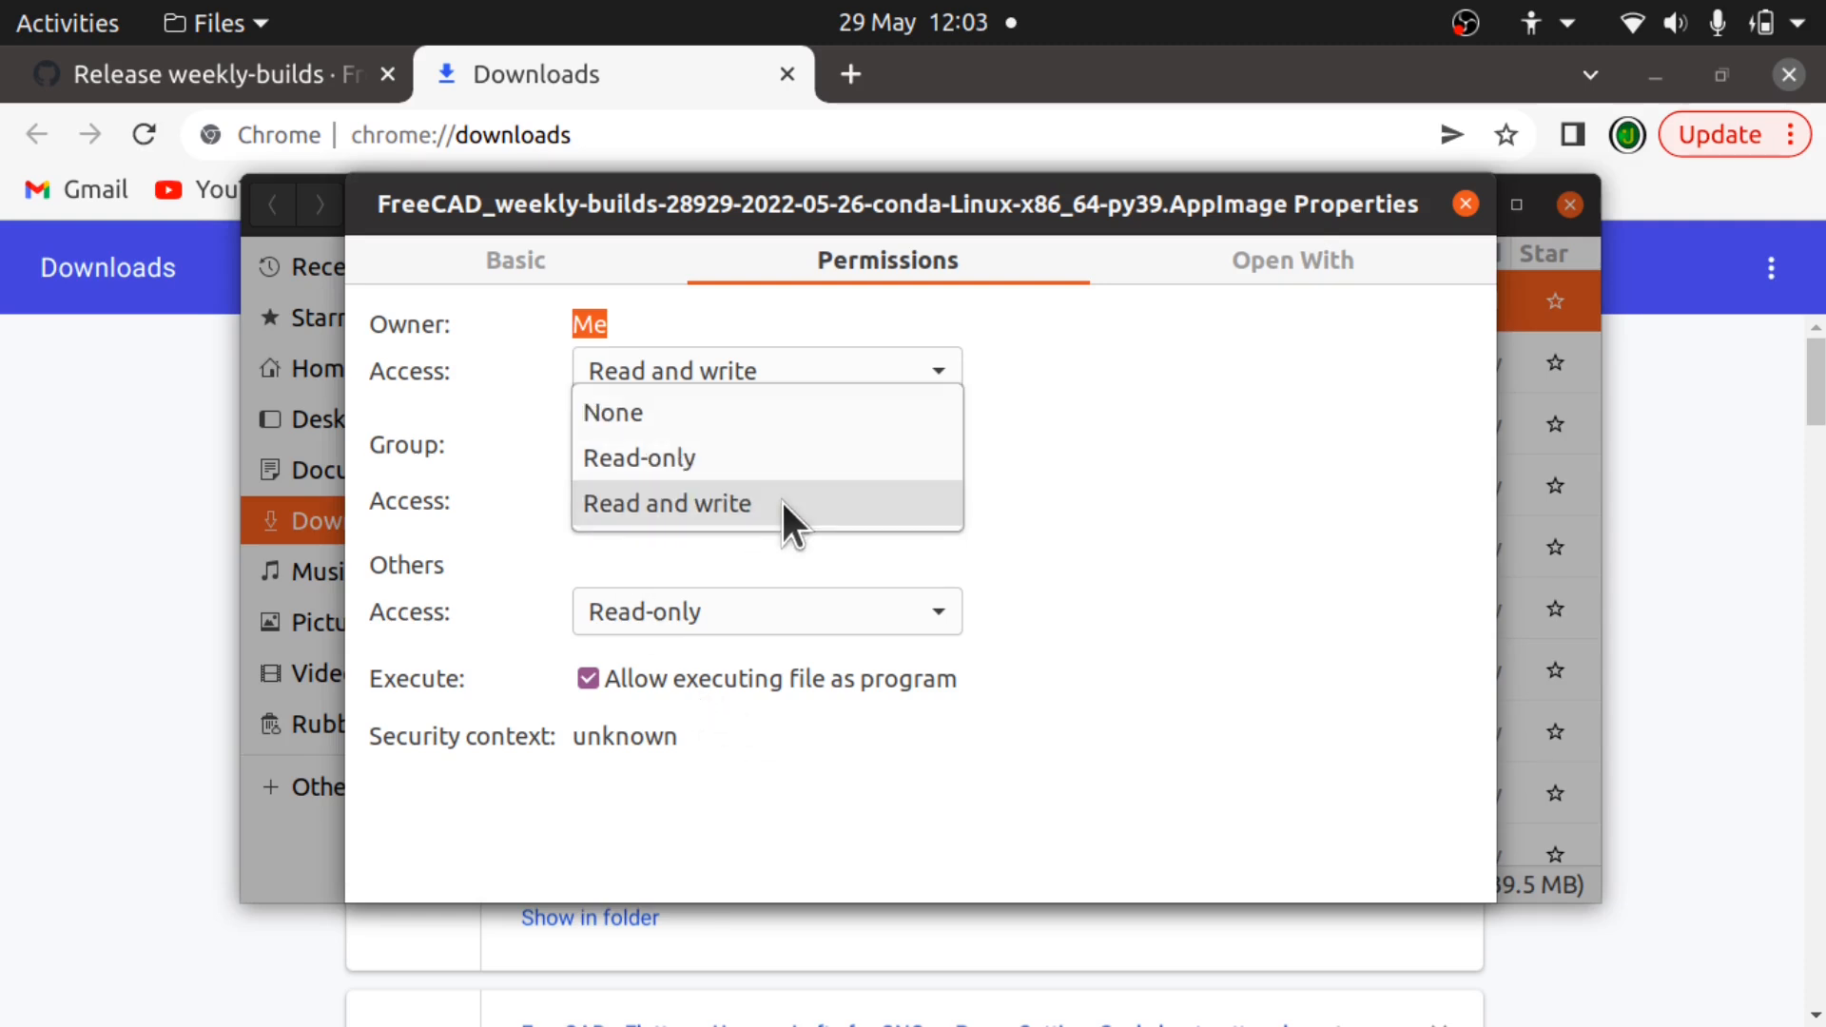
click(780, 502)
click(787, 611)
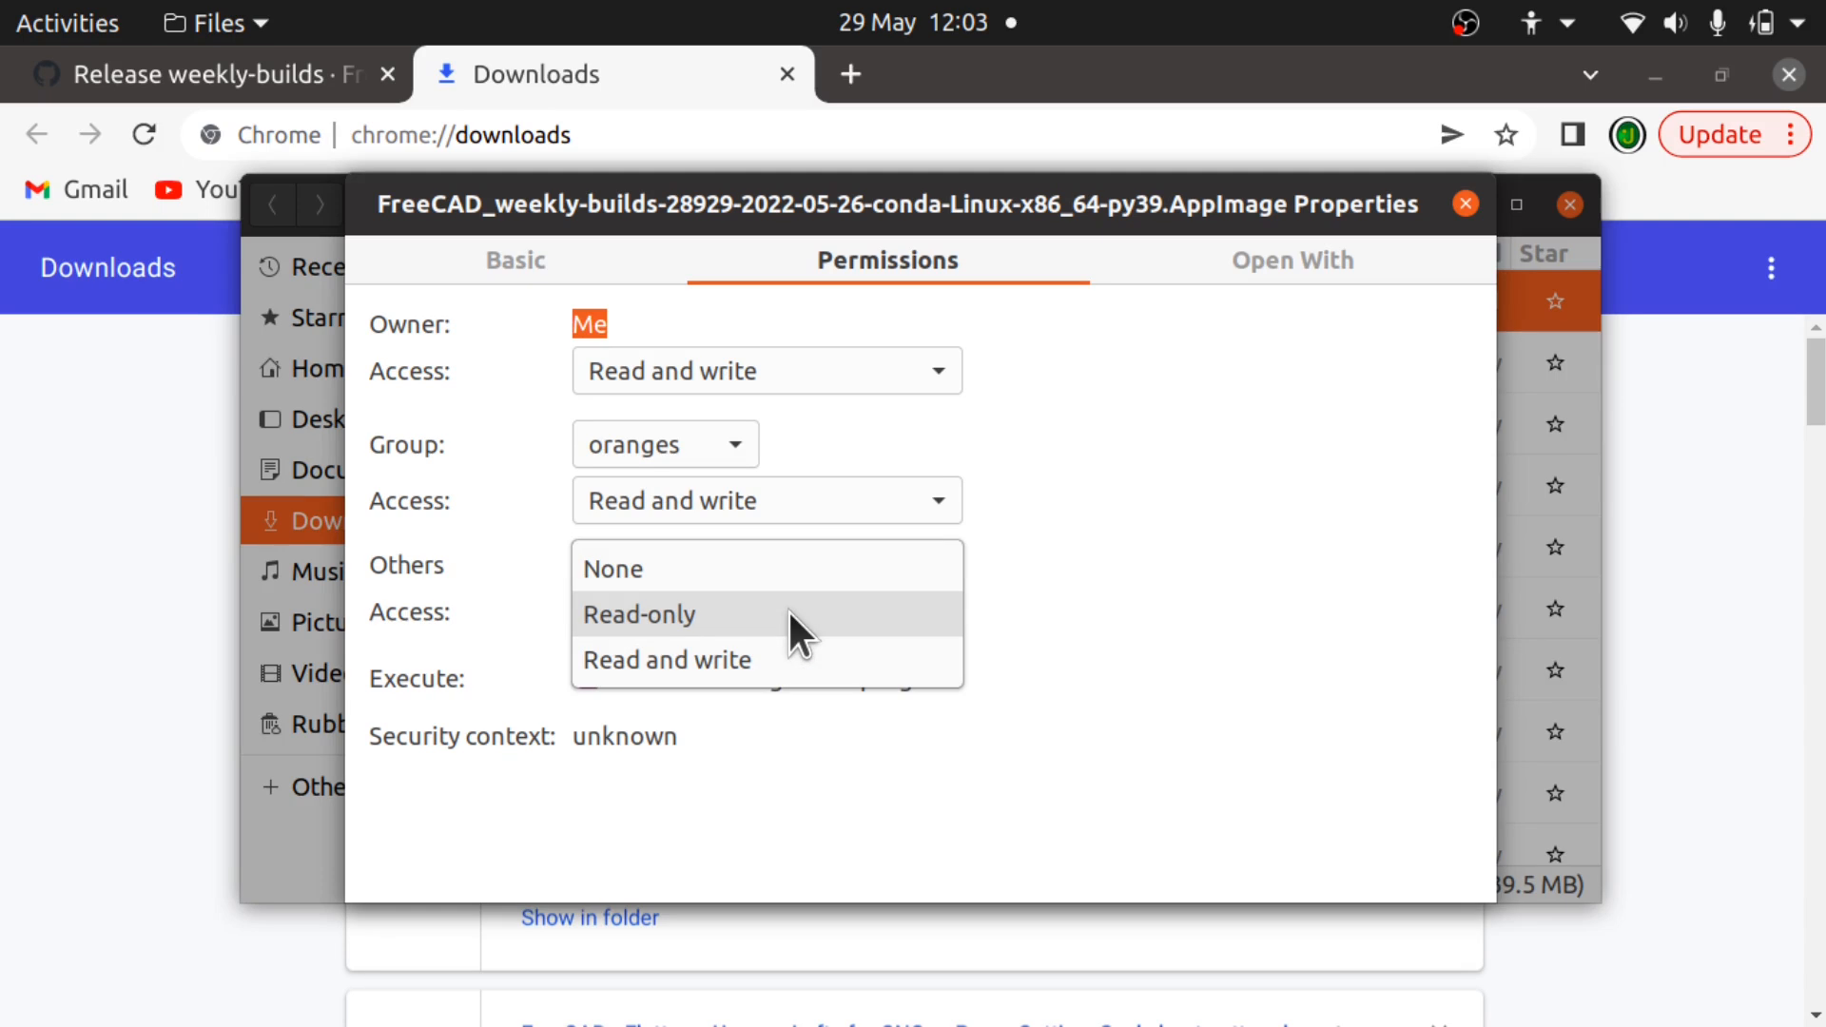
click(756, 656)
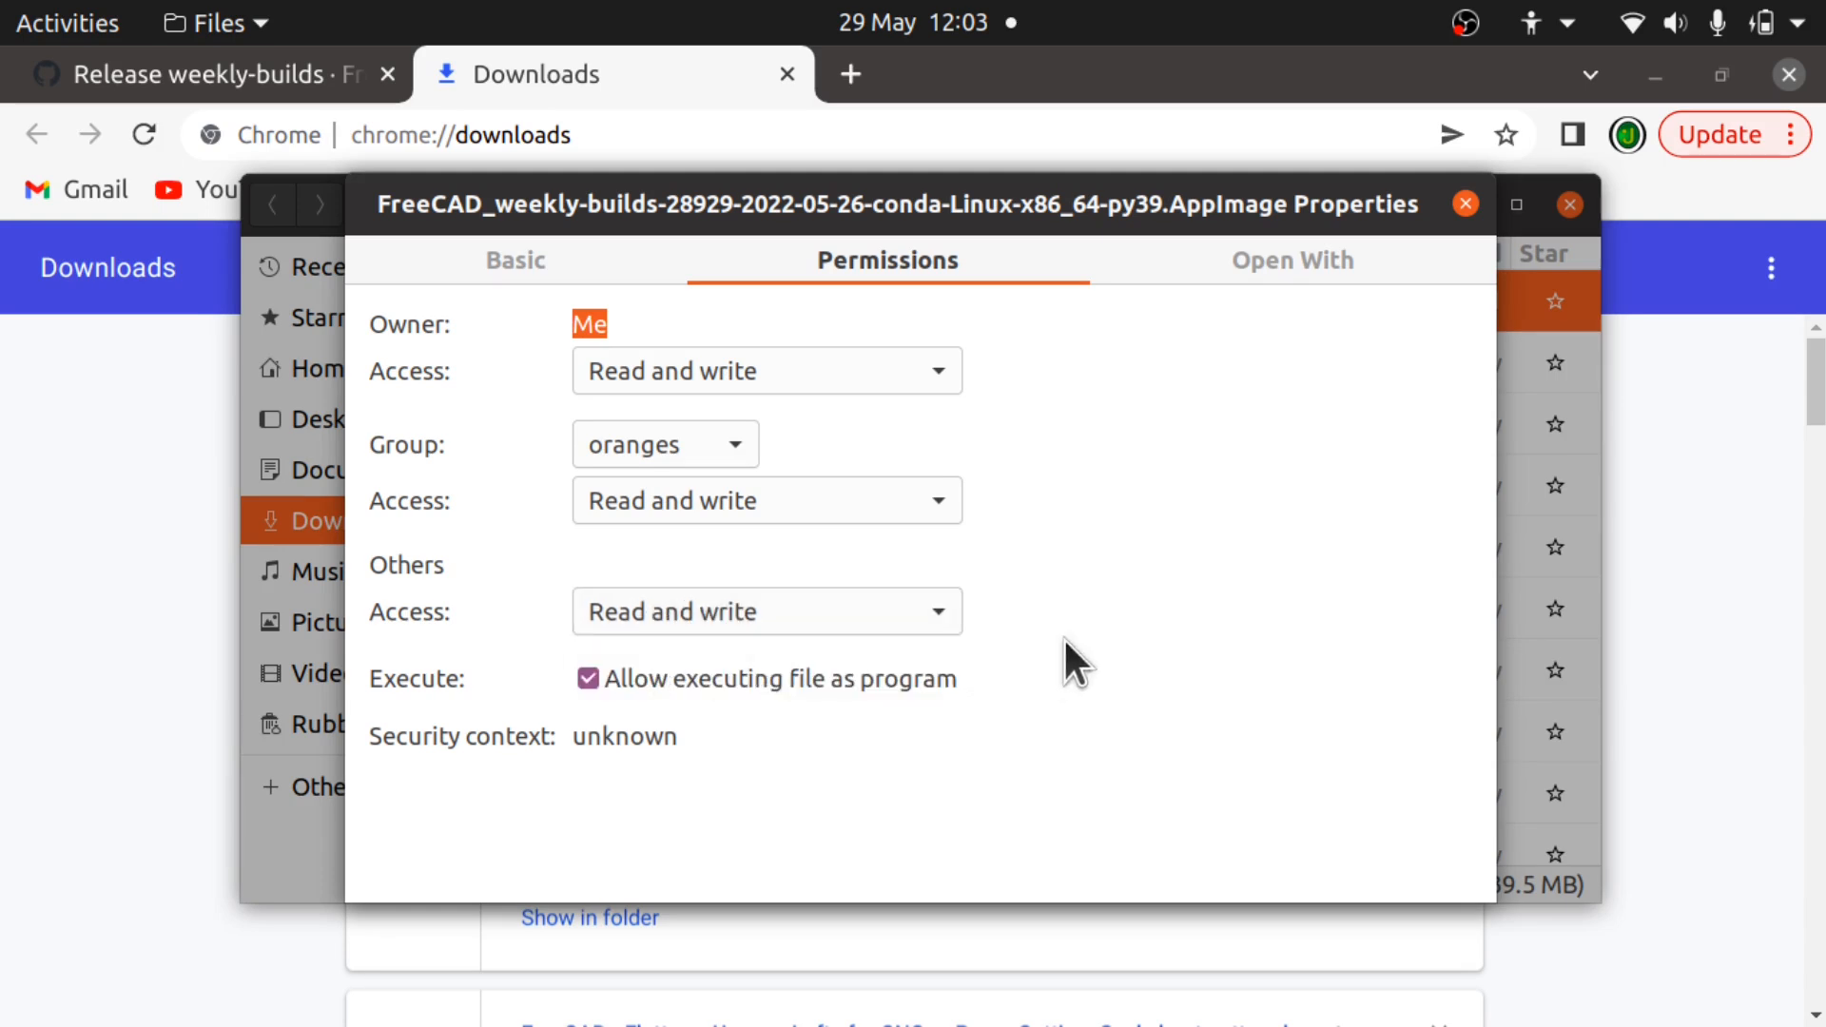
click(1466, 211)
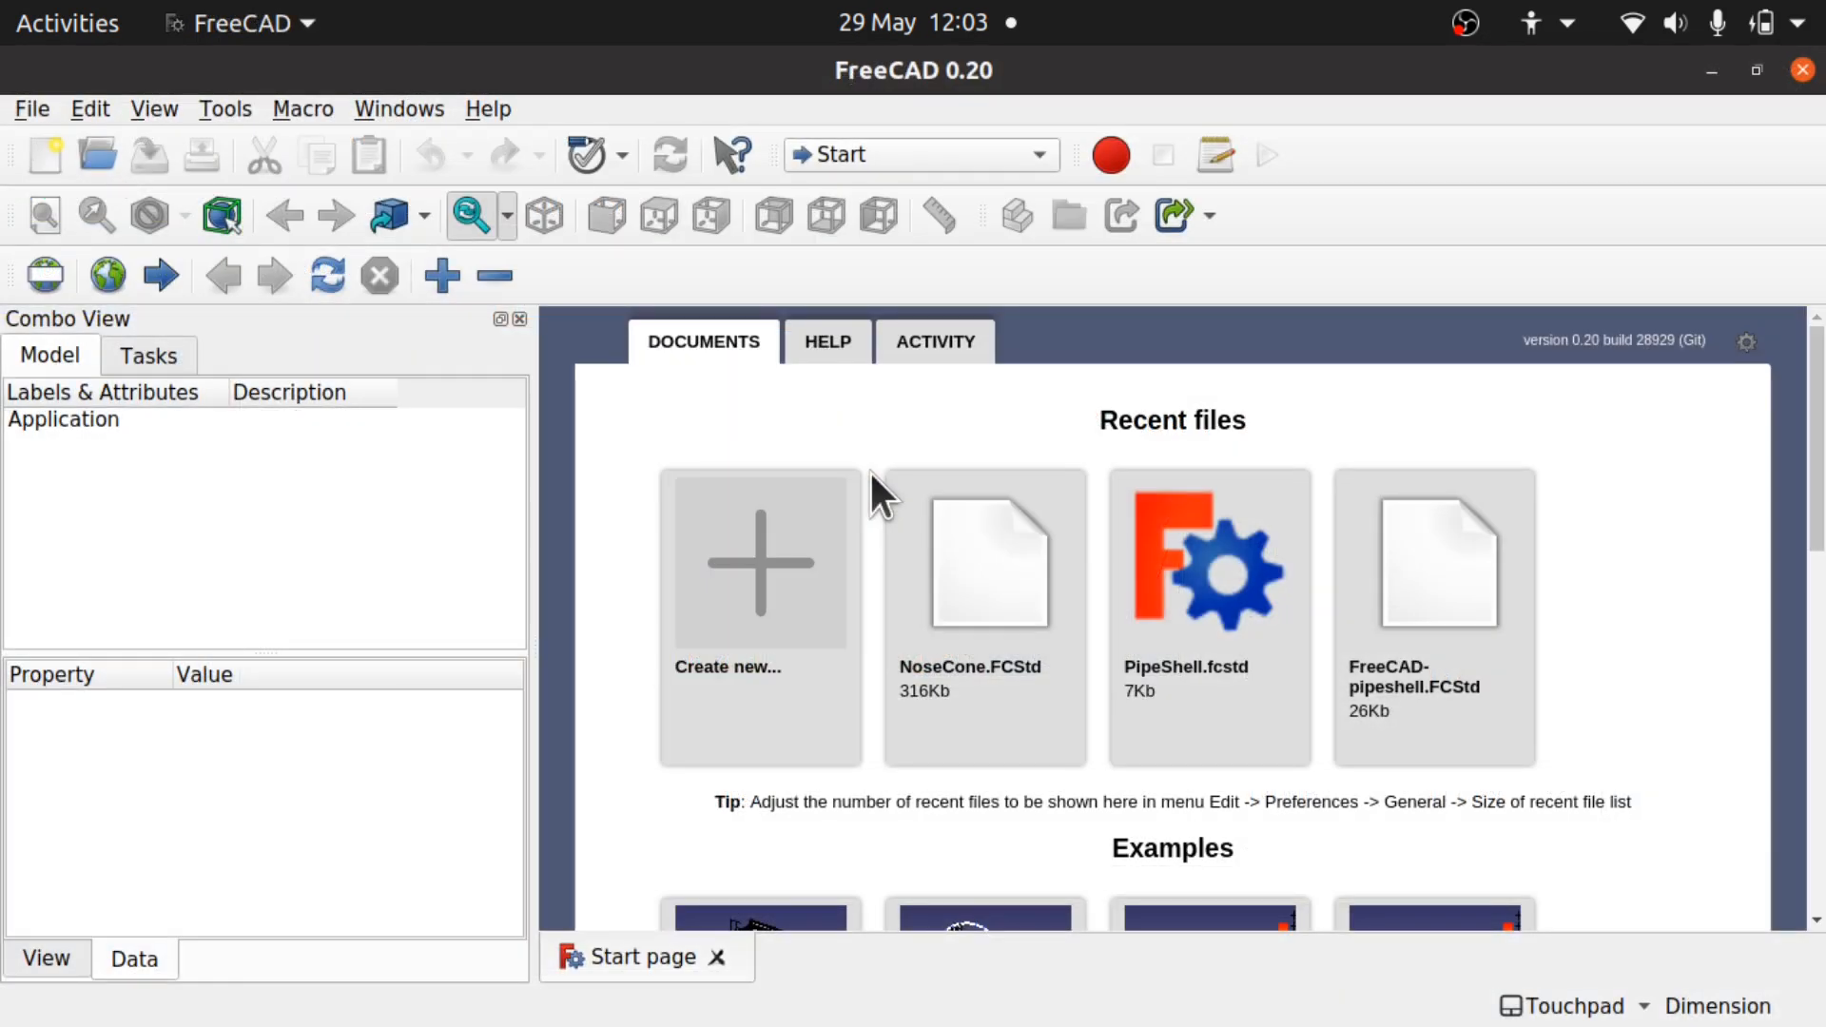
Switch the FreeCAD 0.20 window to fullscreen display.
click(143, 108)
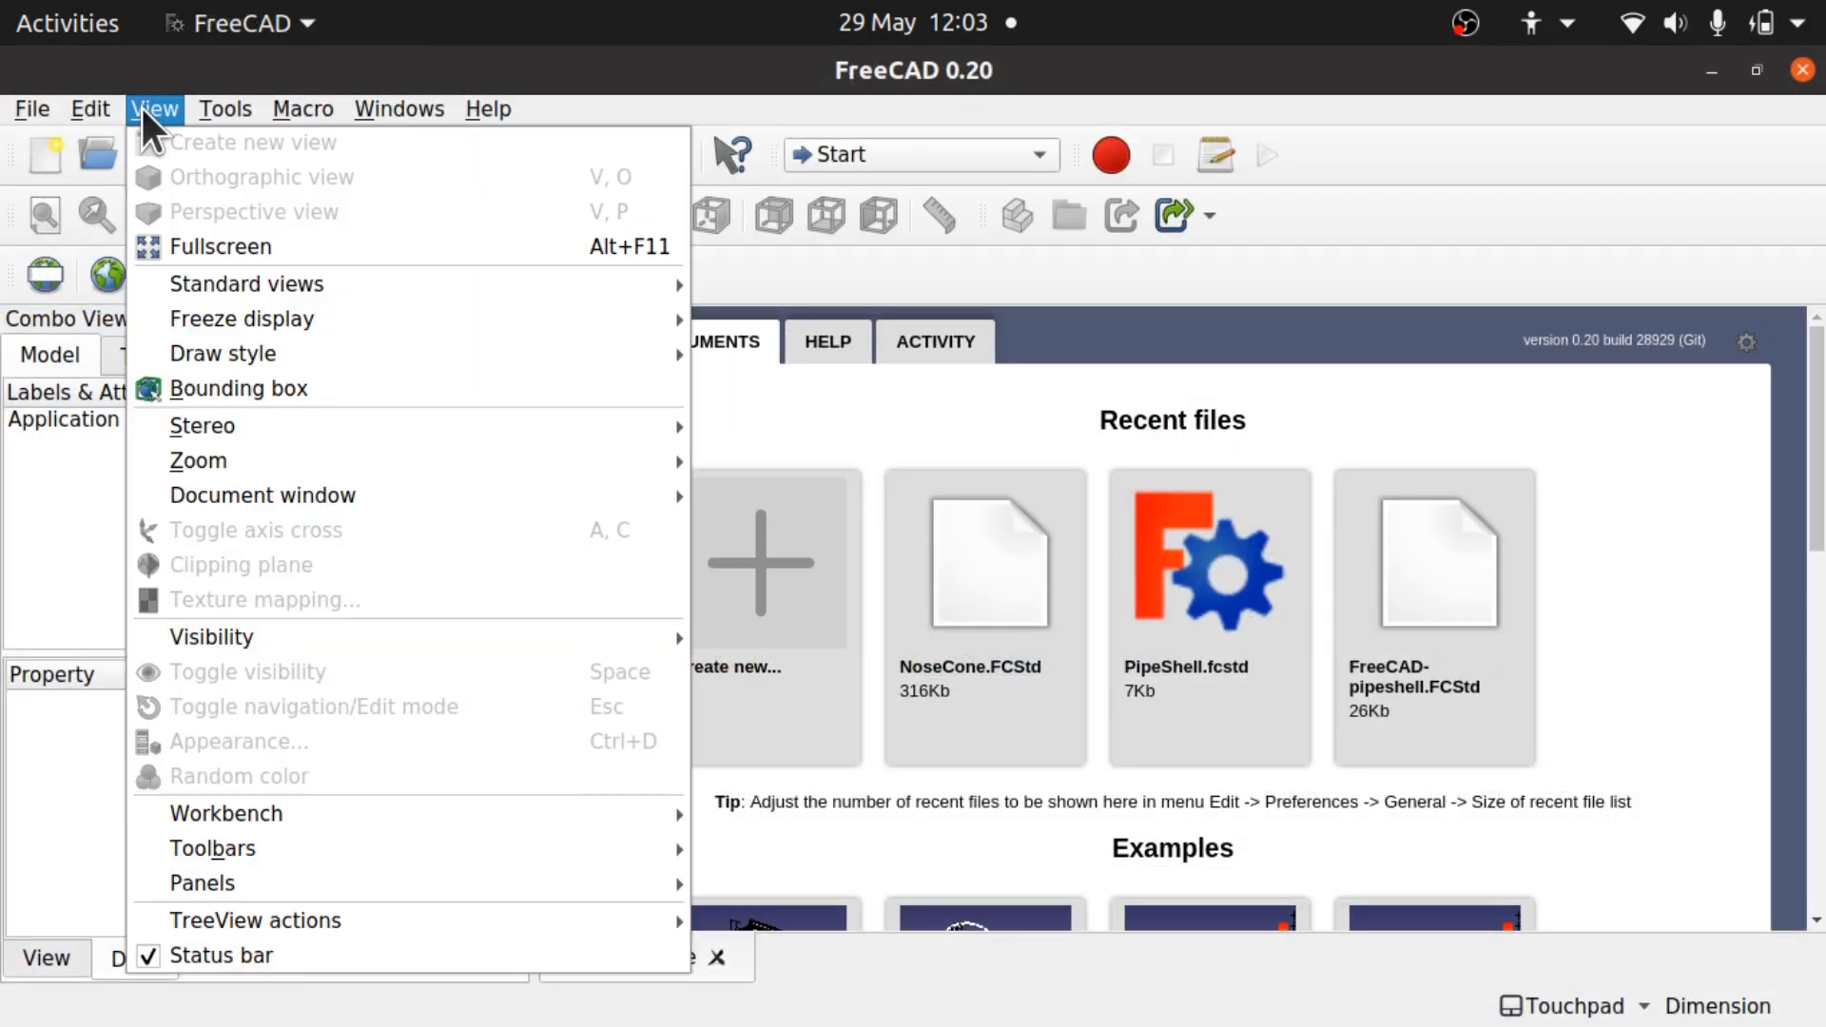
mouse_move(295, 456)
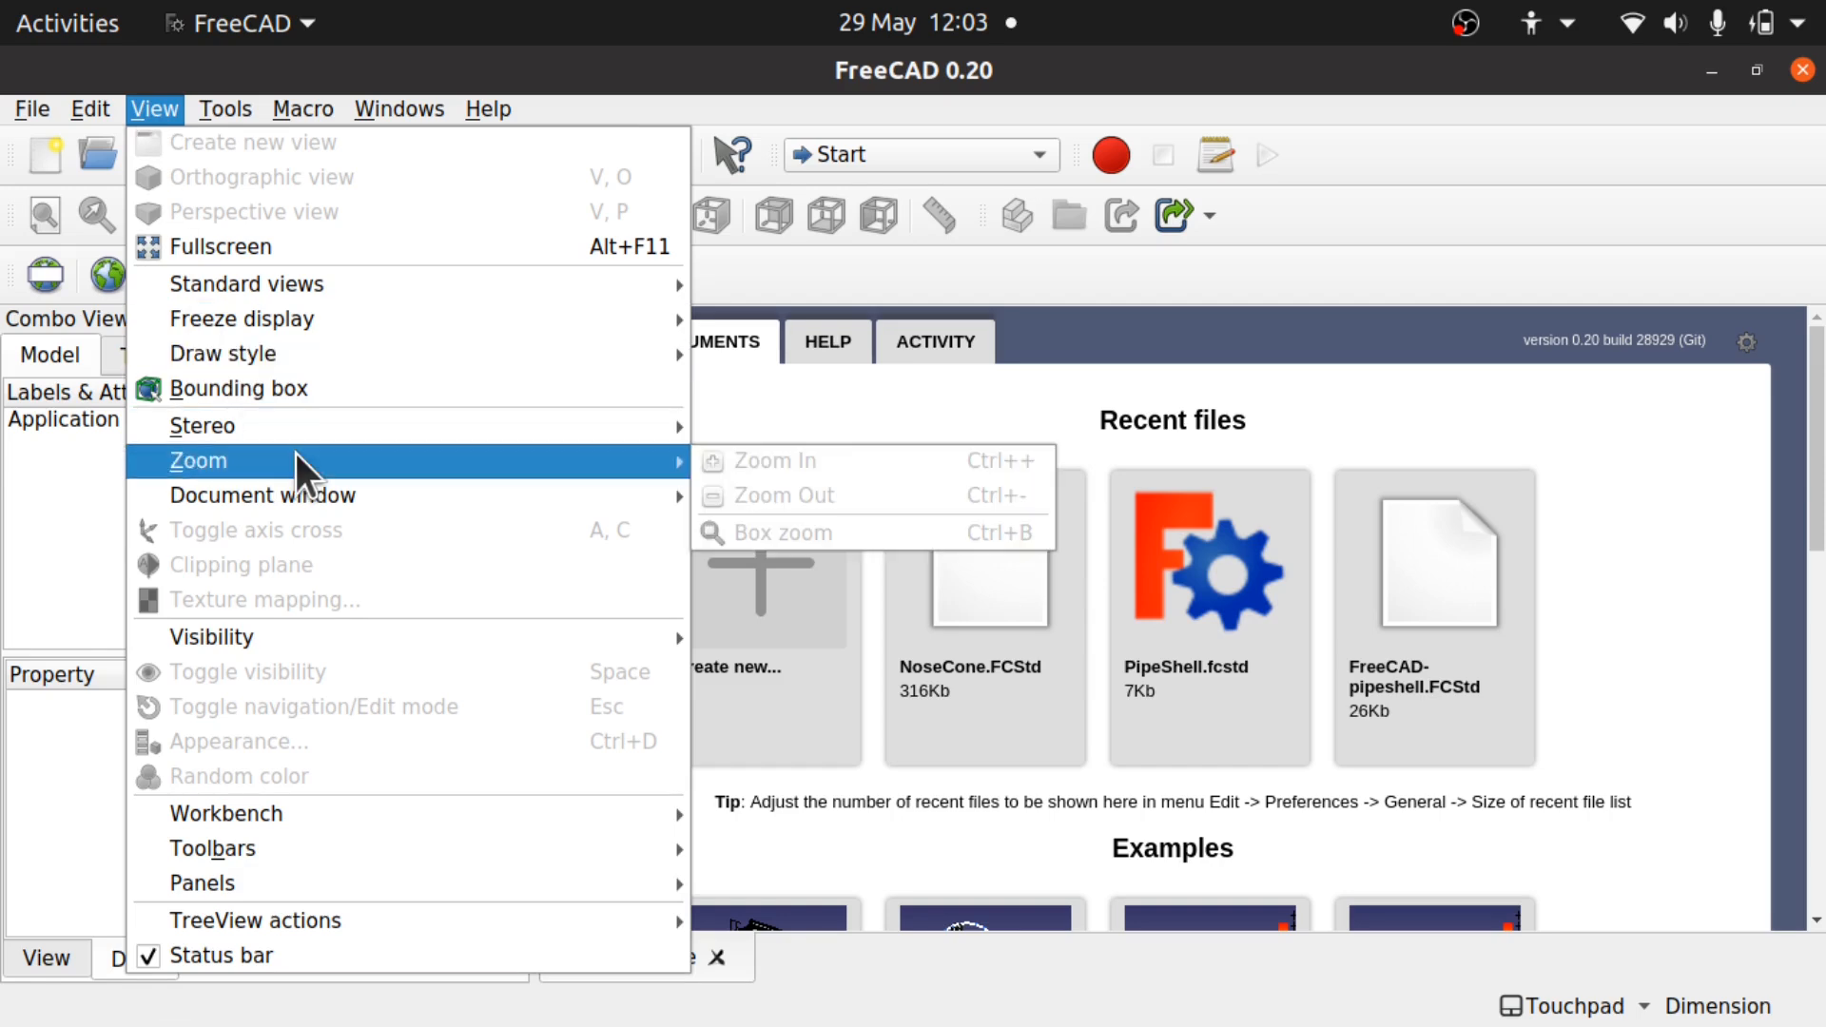
click(312, 251)
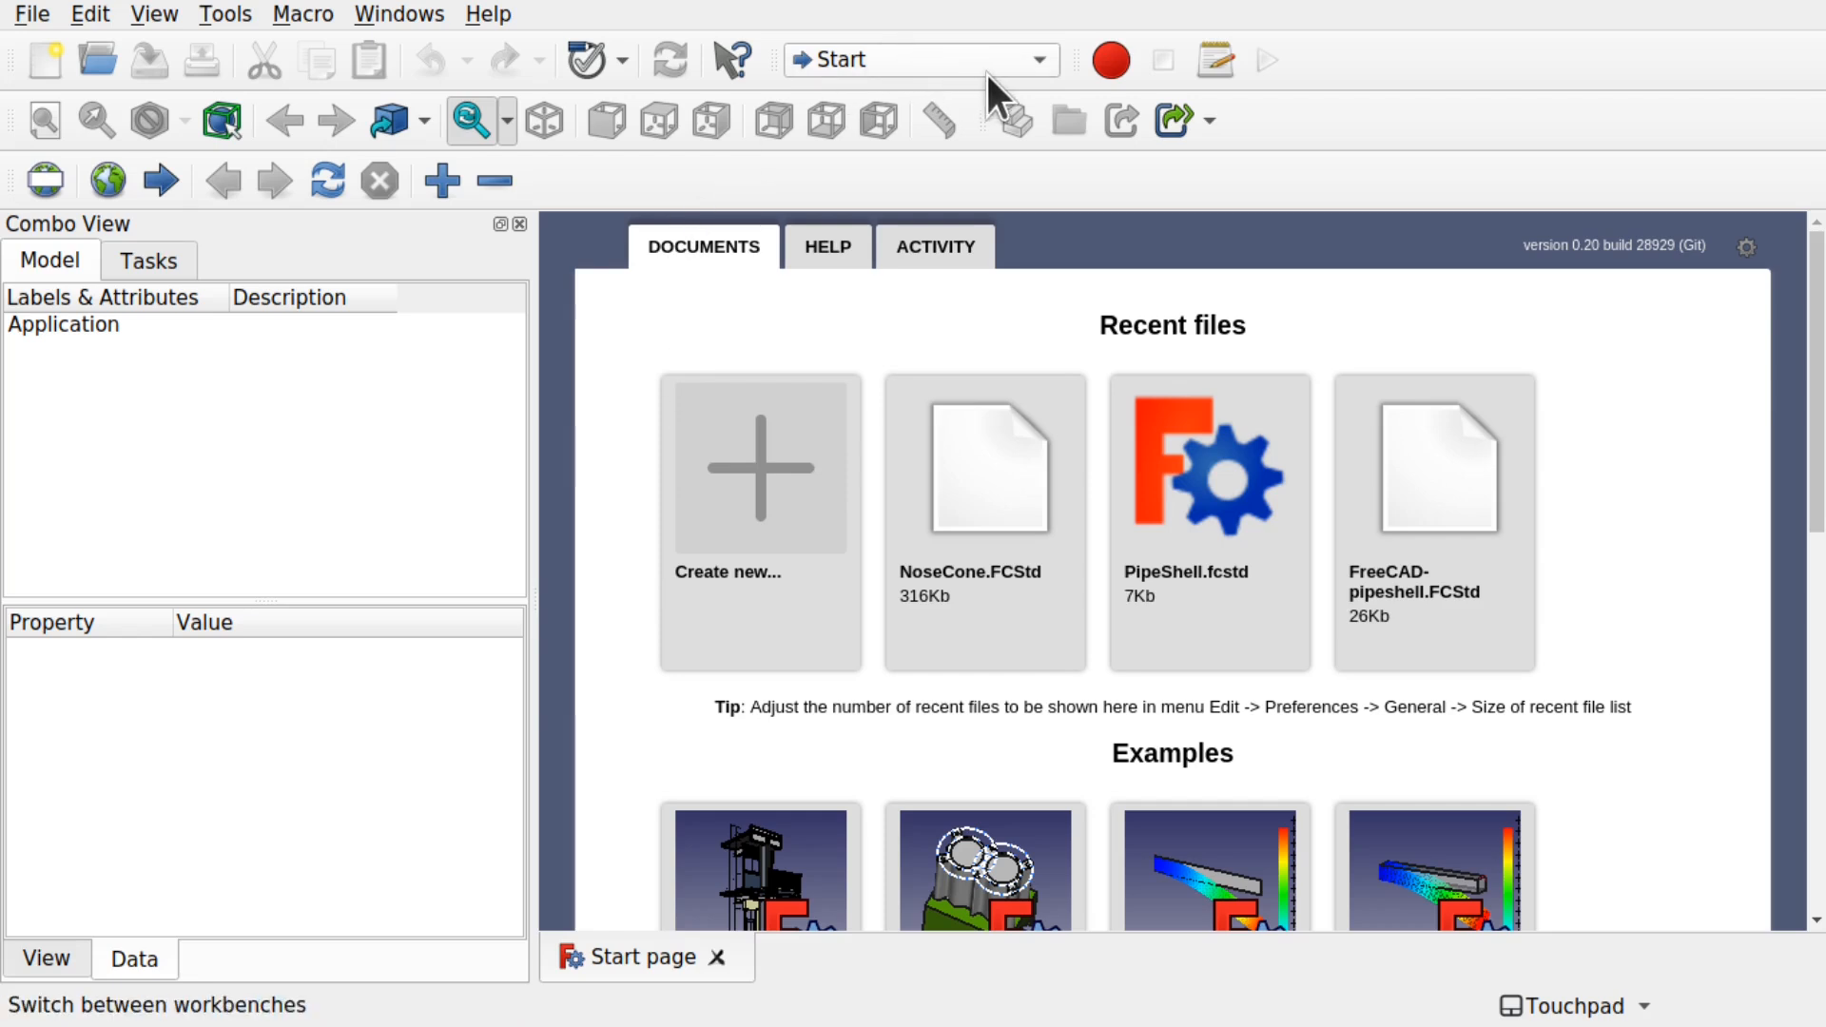
View the list of available workbenches and keep the Start workbench active.
click(914, 63)
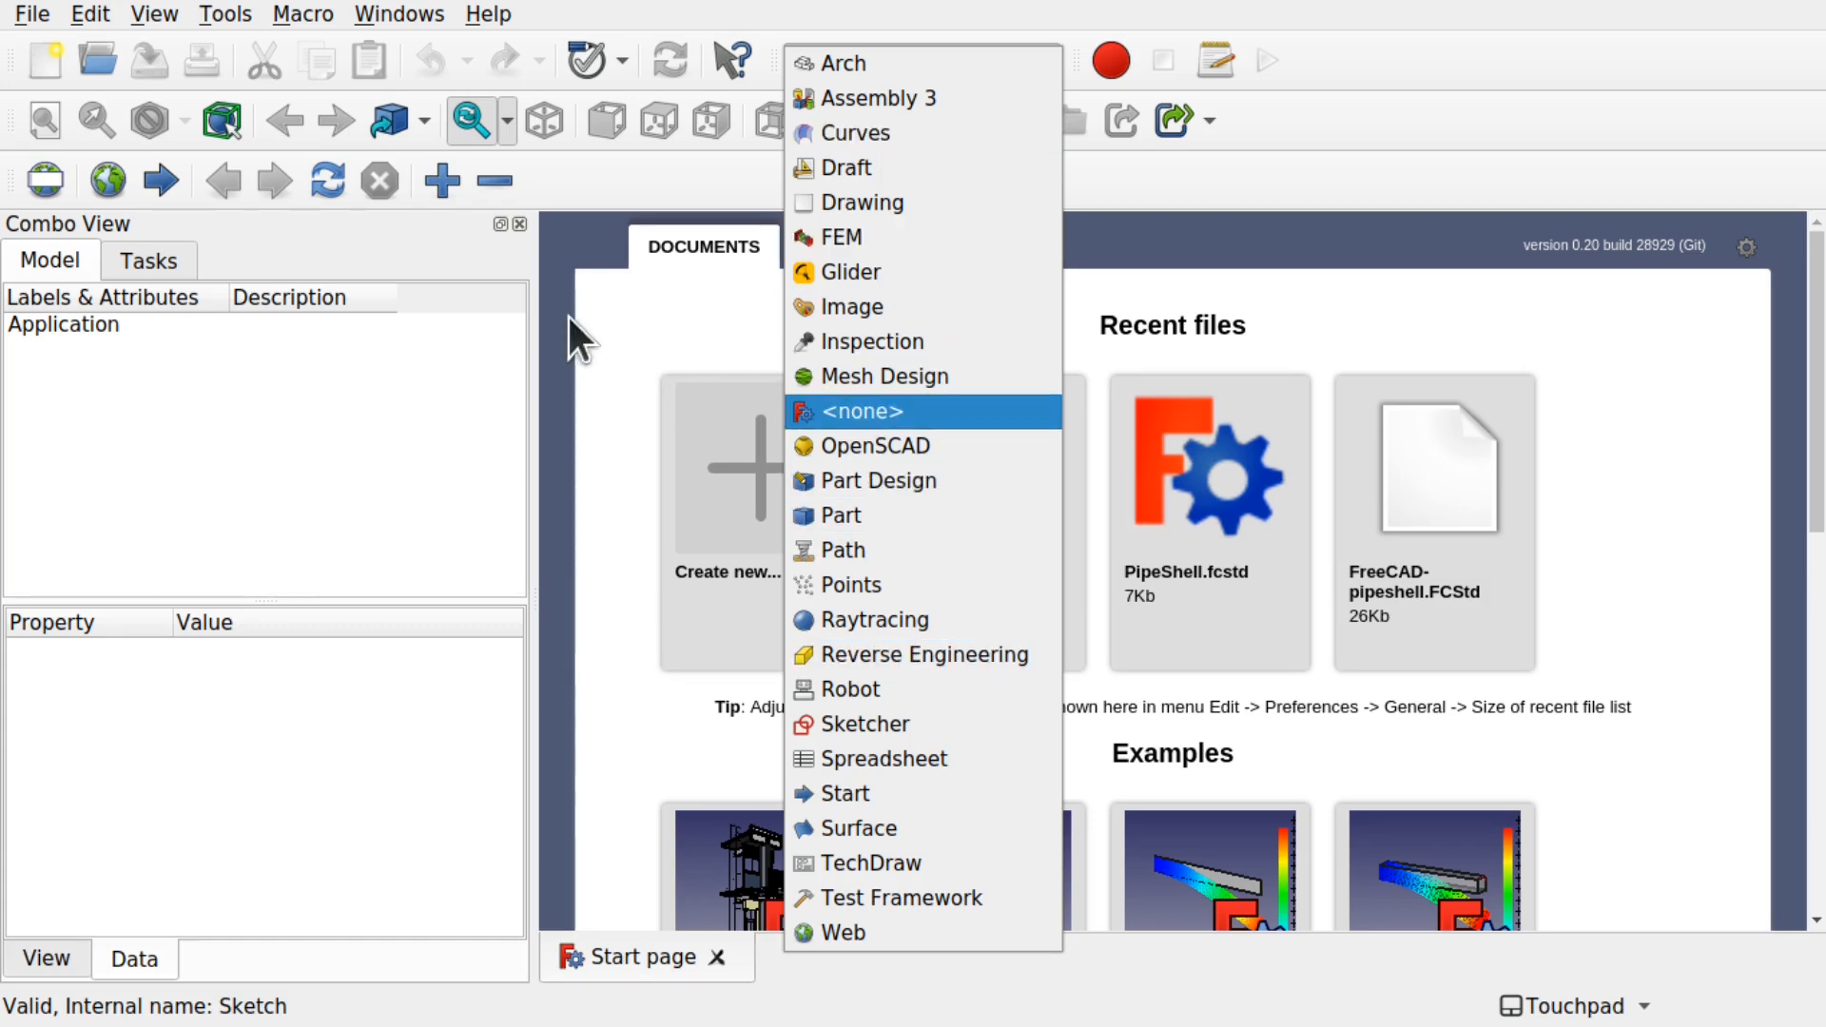
click(582, 249)
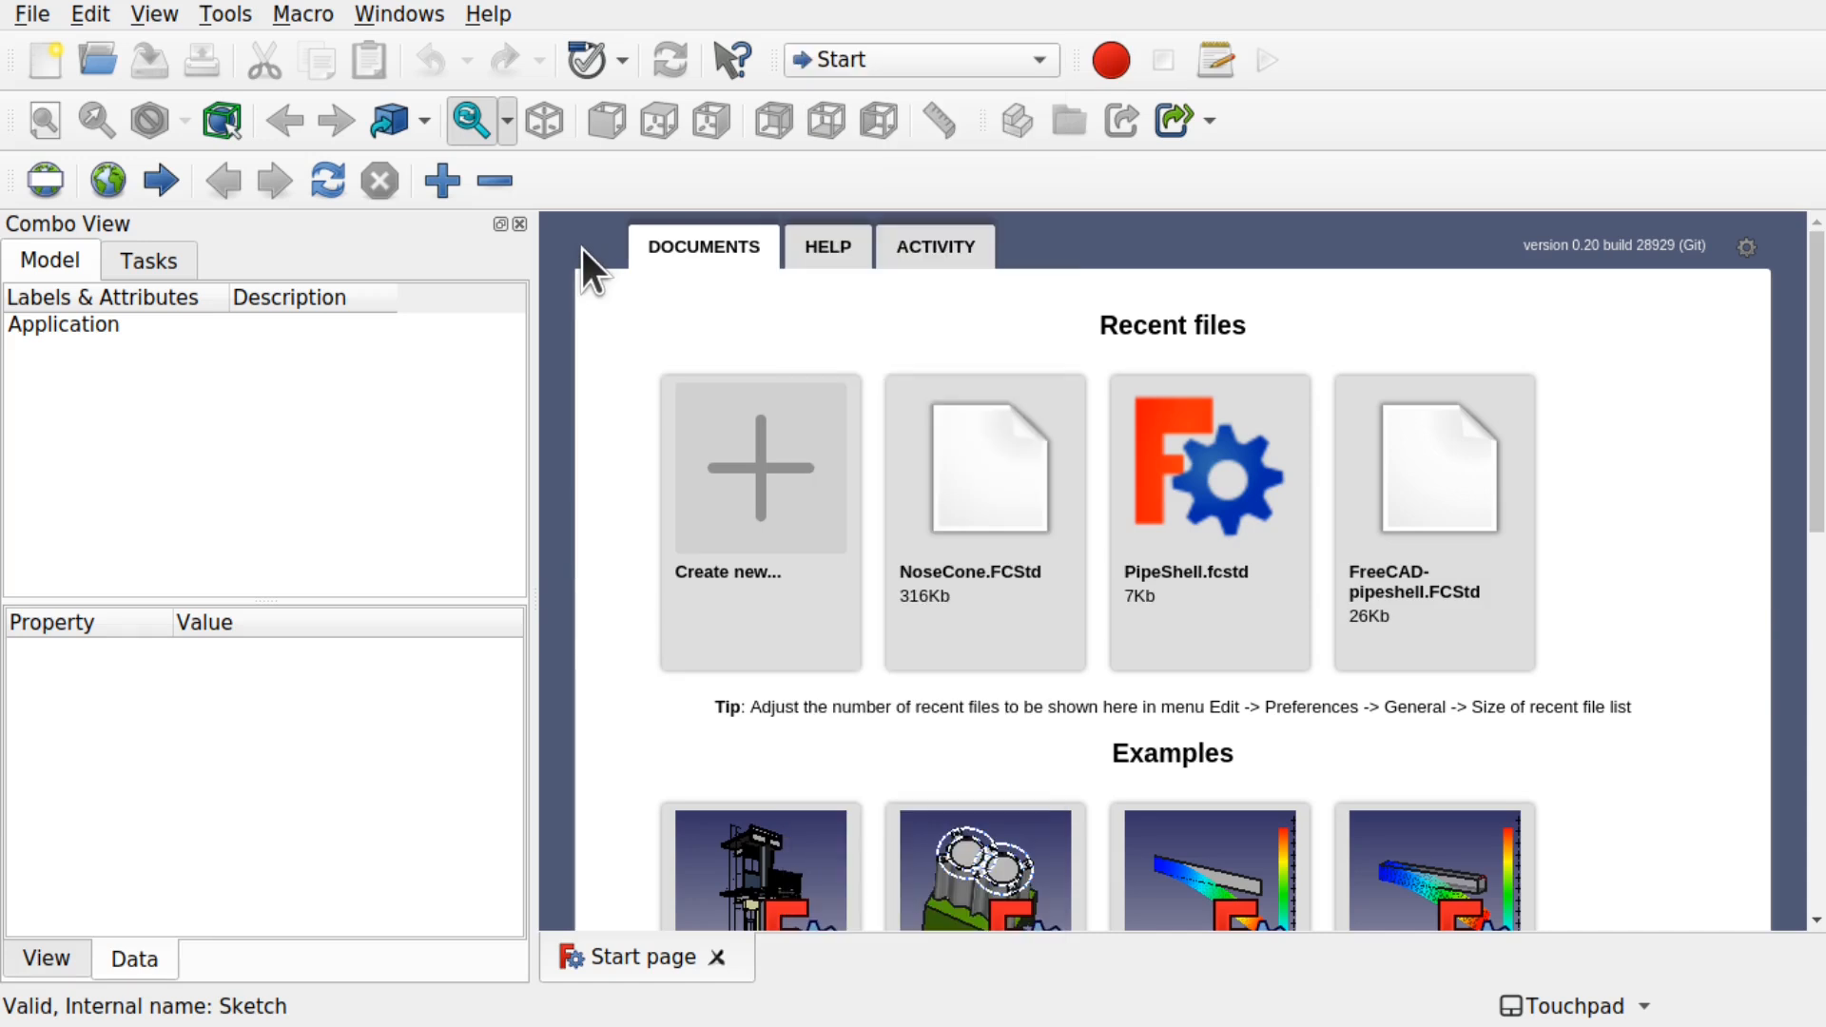
Open the Addon Manager, accepting its default download settings with no proxy.
click(213, 13)
click(334, 418)
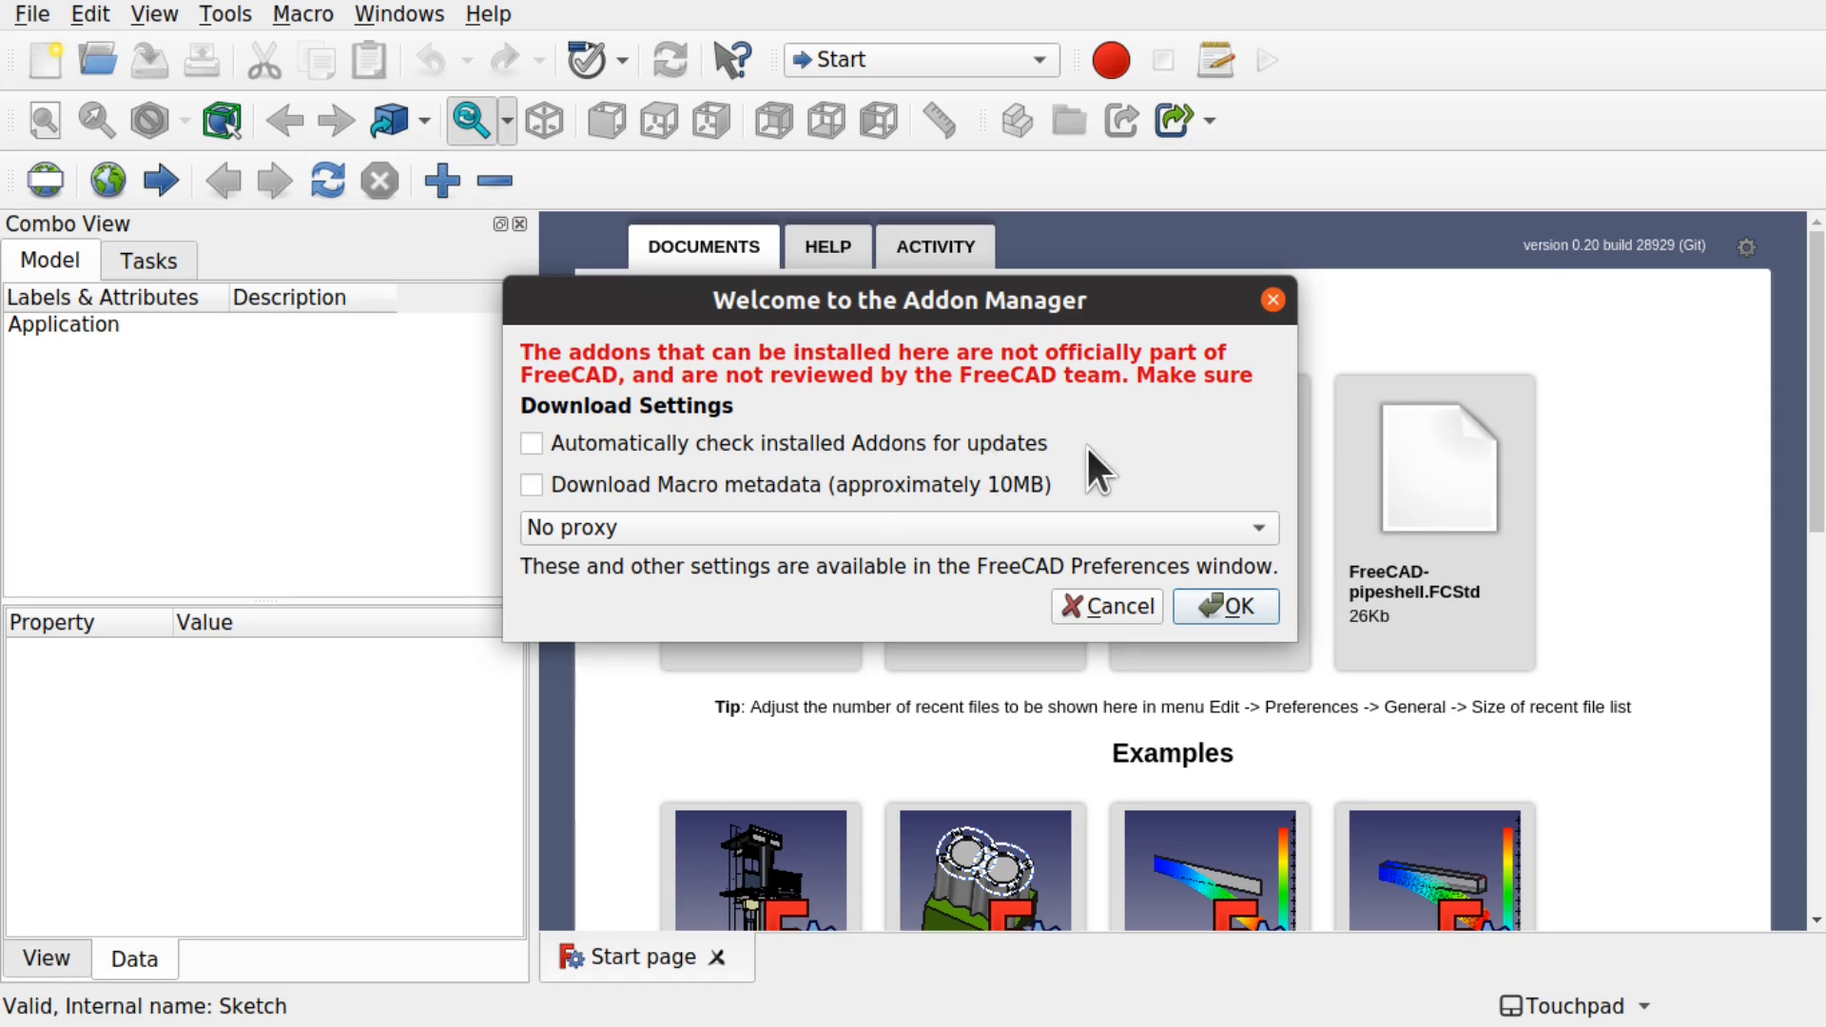
click(1244, 612)
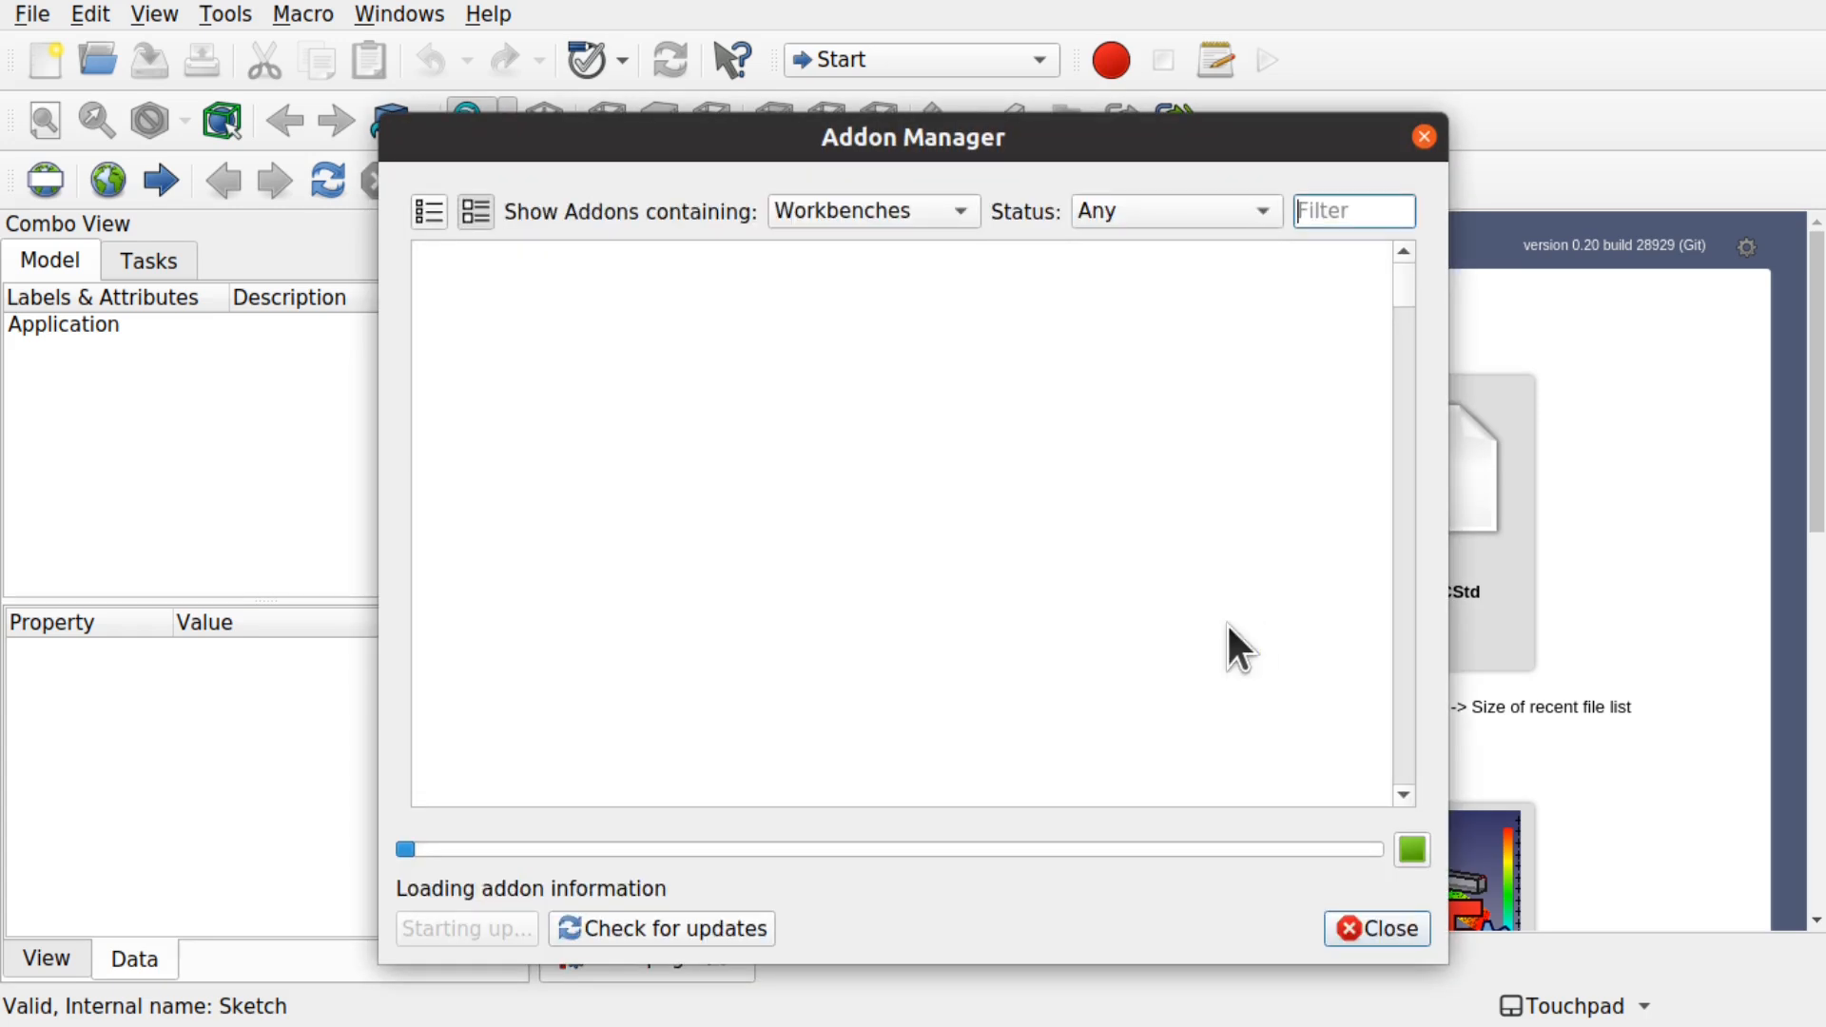
Browse the available workbench addons and the addon type choices, keep the Workbenches filter, and close the Addon Manager.
scroll(843, 554, down, 15)
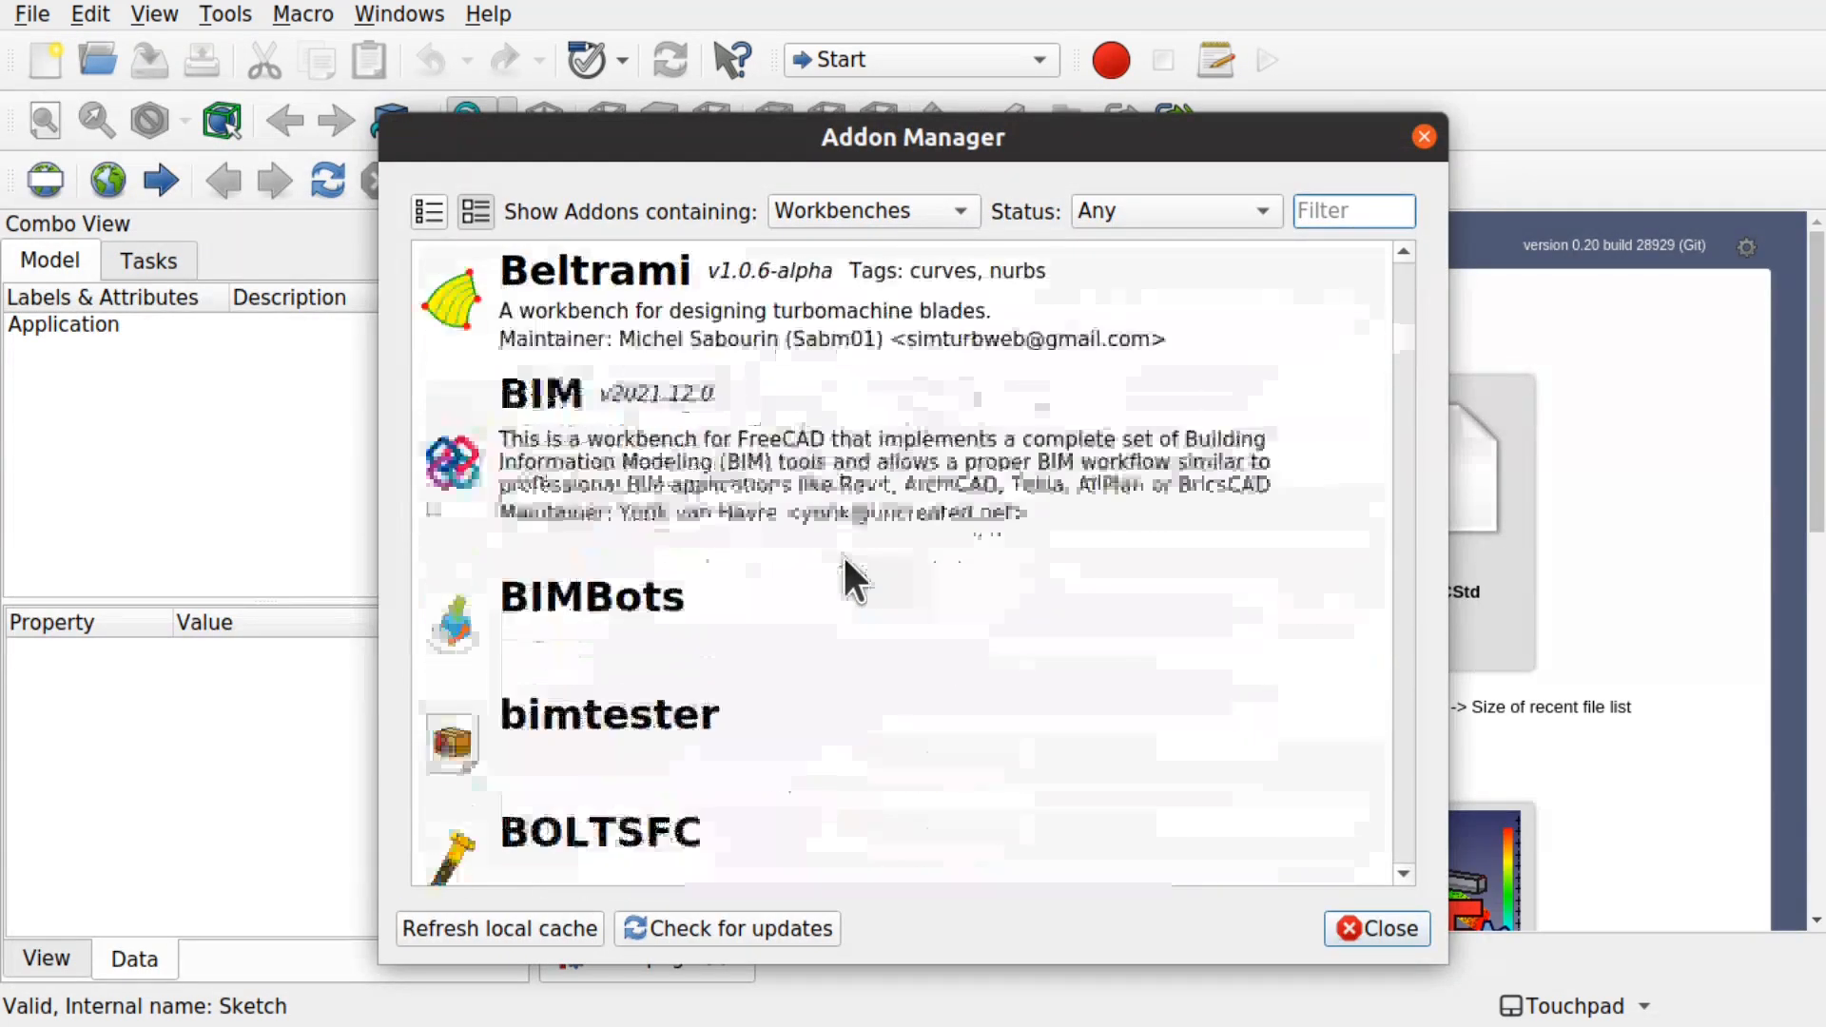
scroll(843, 554, down, 10)
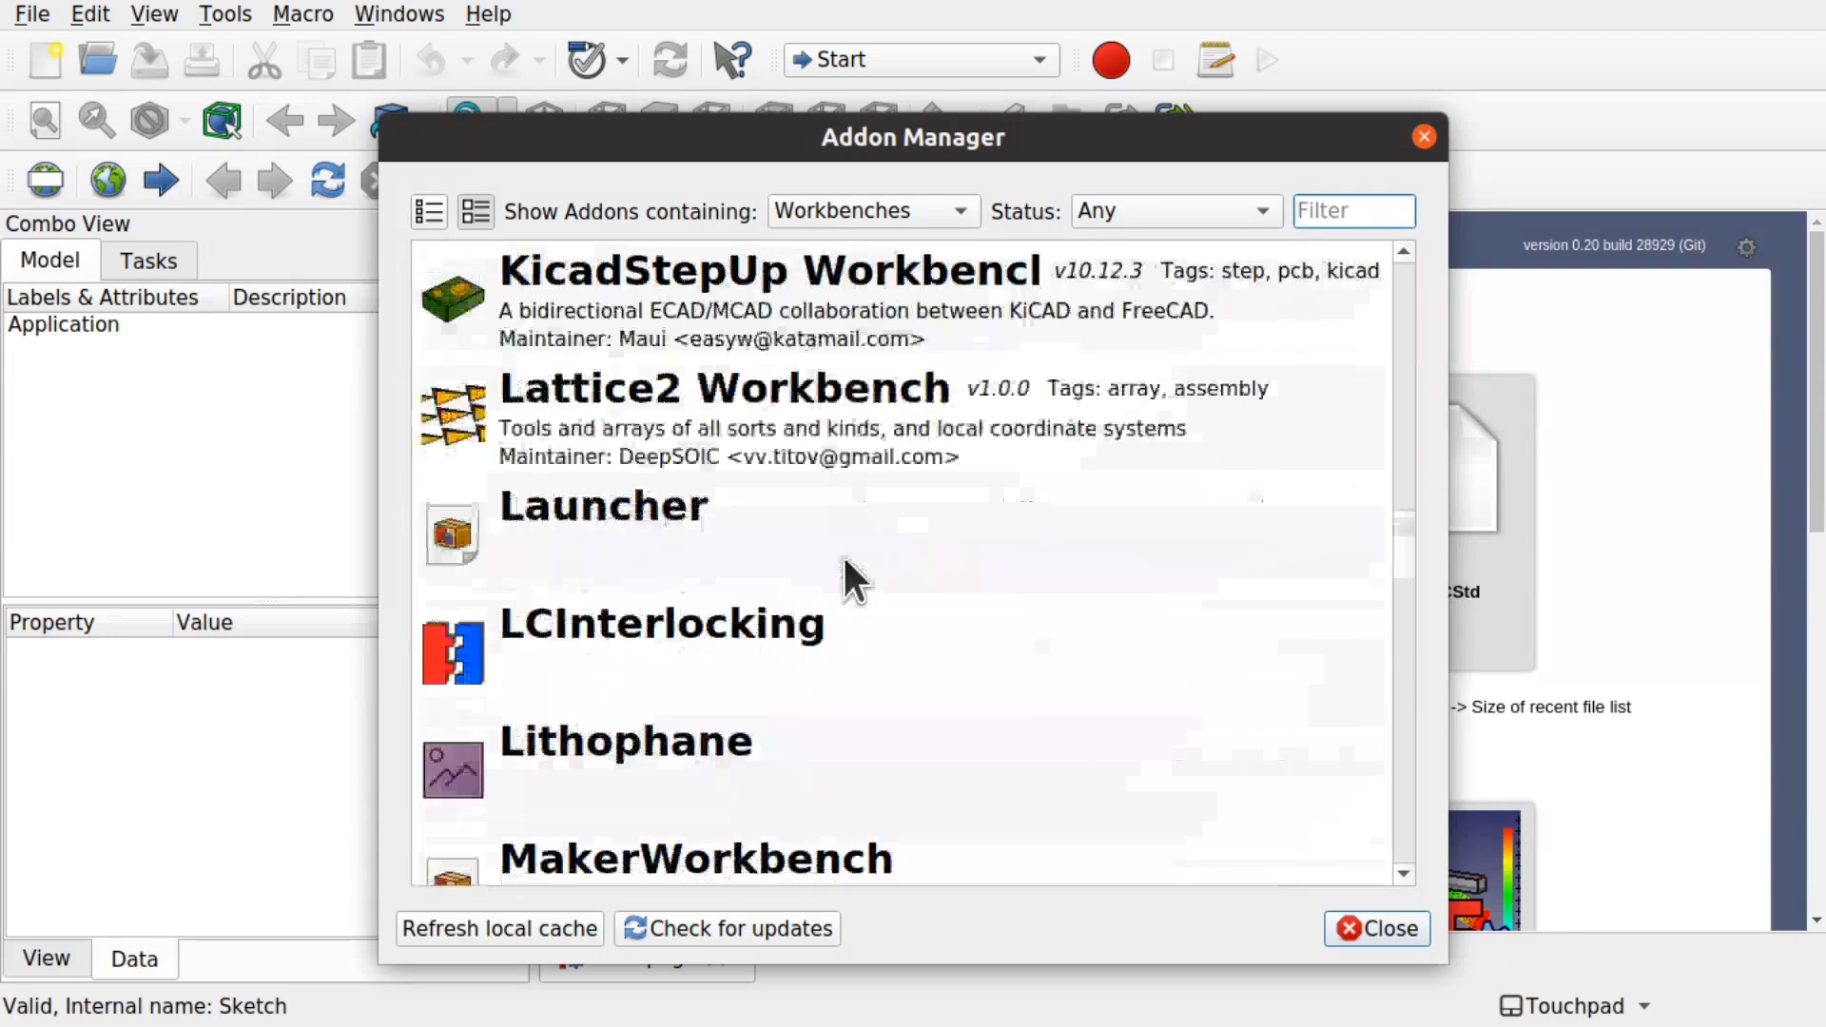
scroll(843, 553, down, 6)
scroll(845, 561, down, 12)
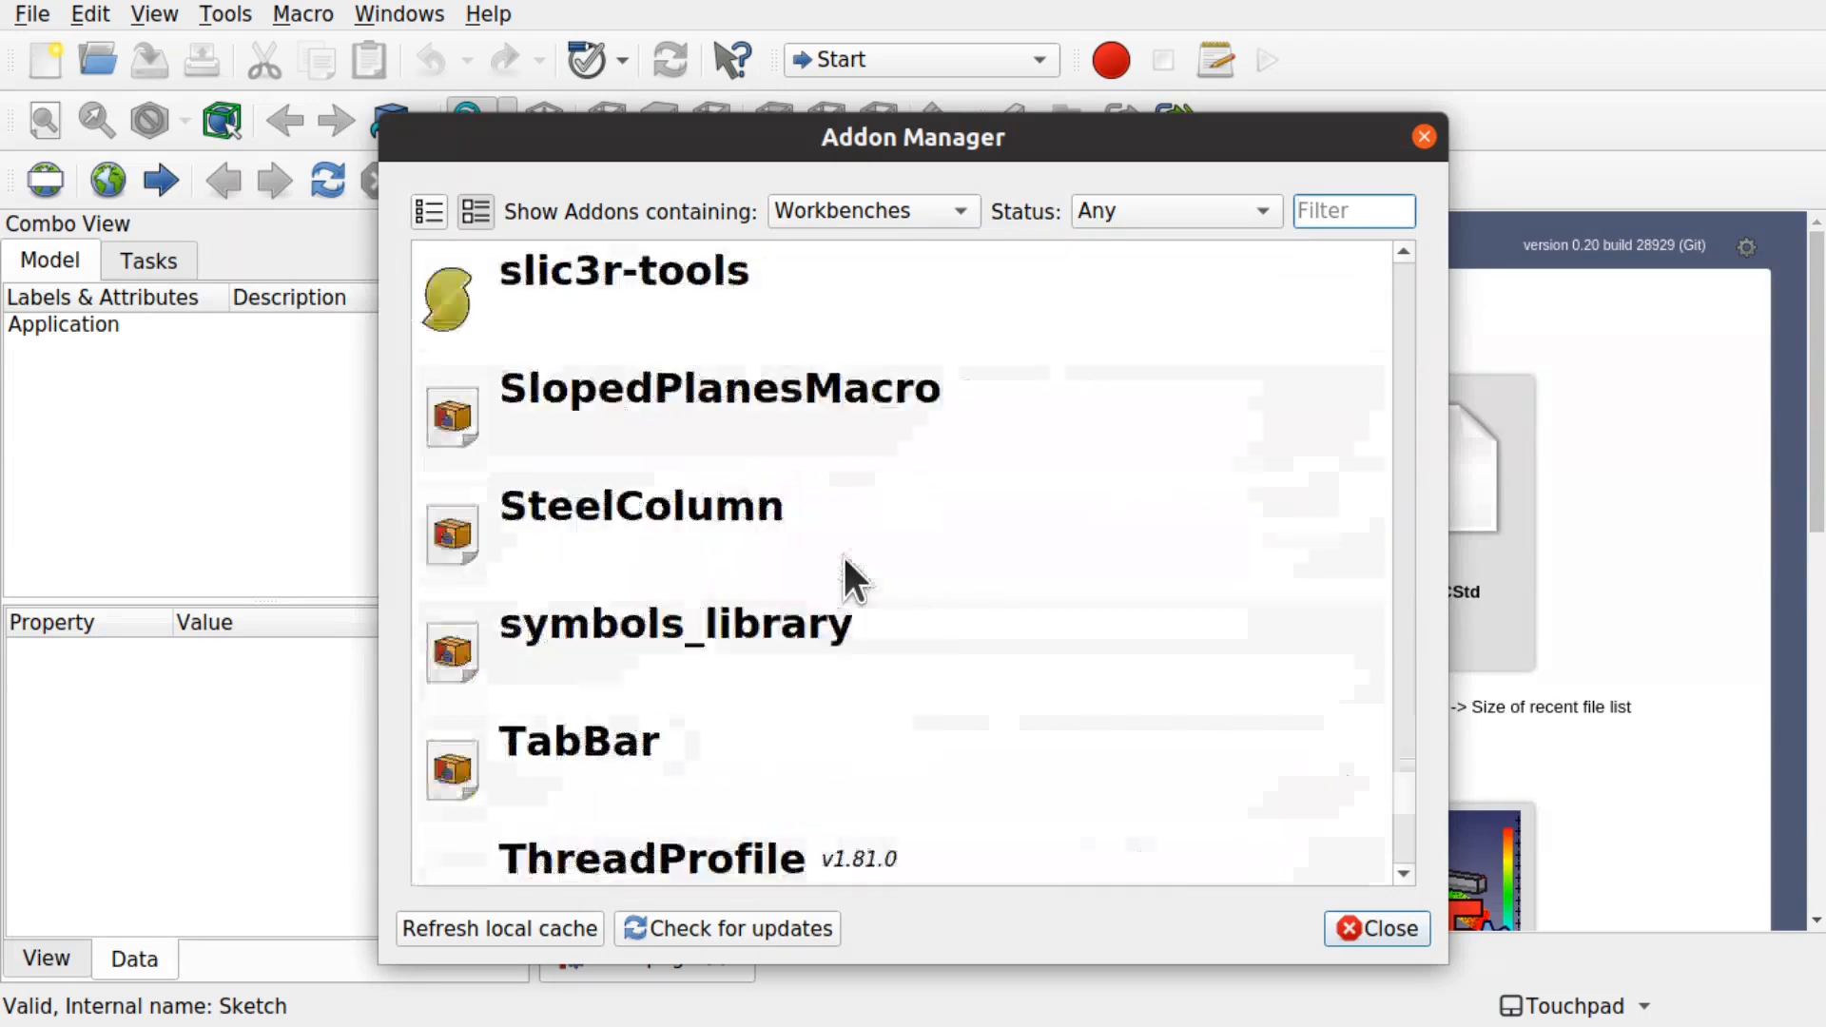
click(914, 201)
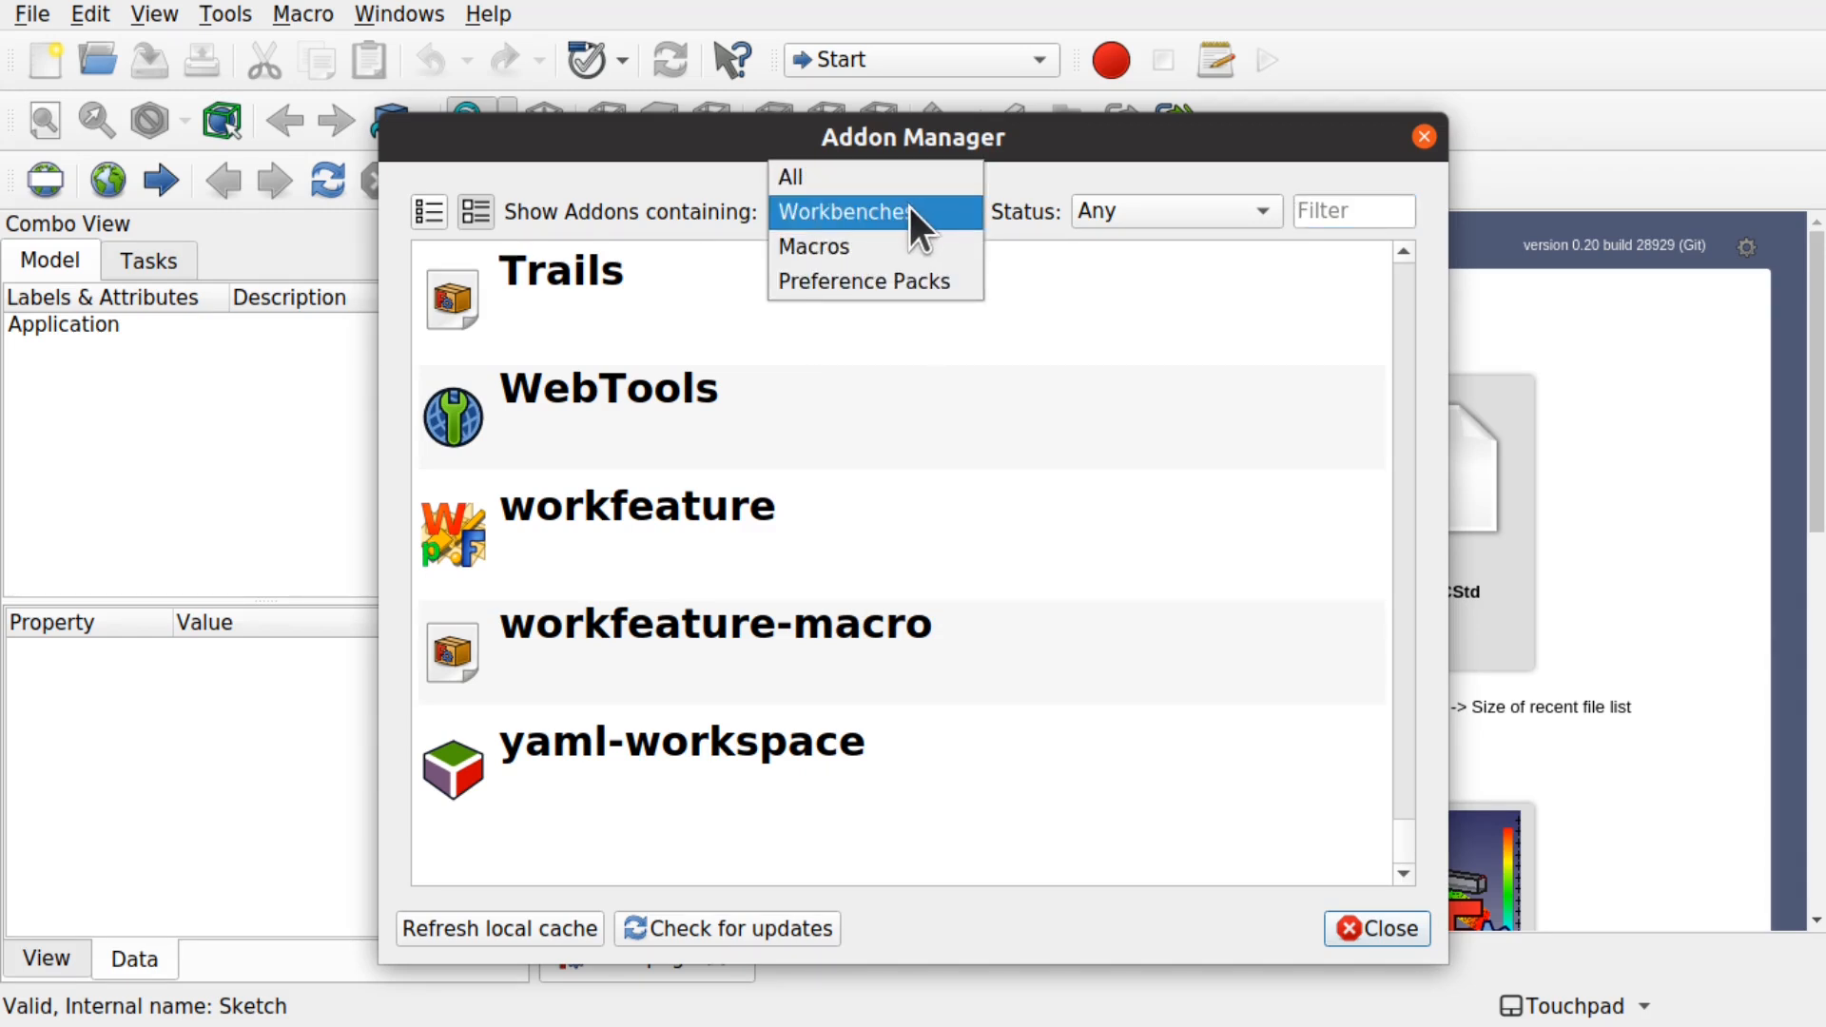
click(909, 209)
scroll(970, 456, up, 6)
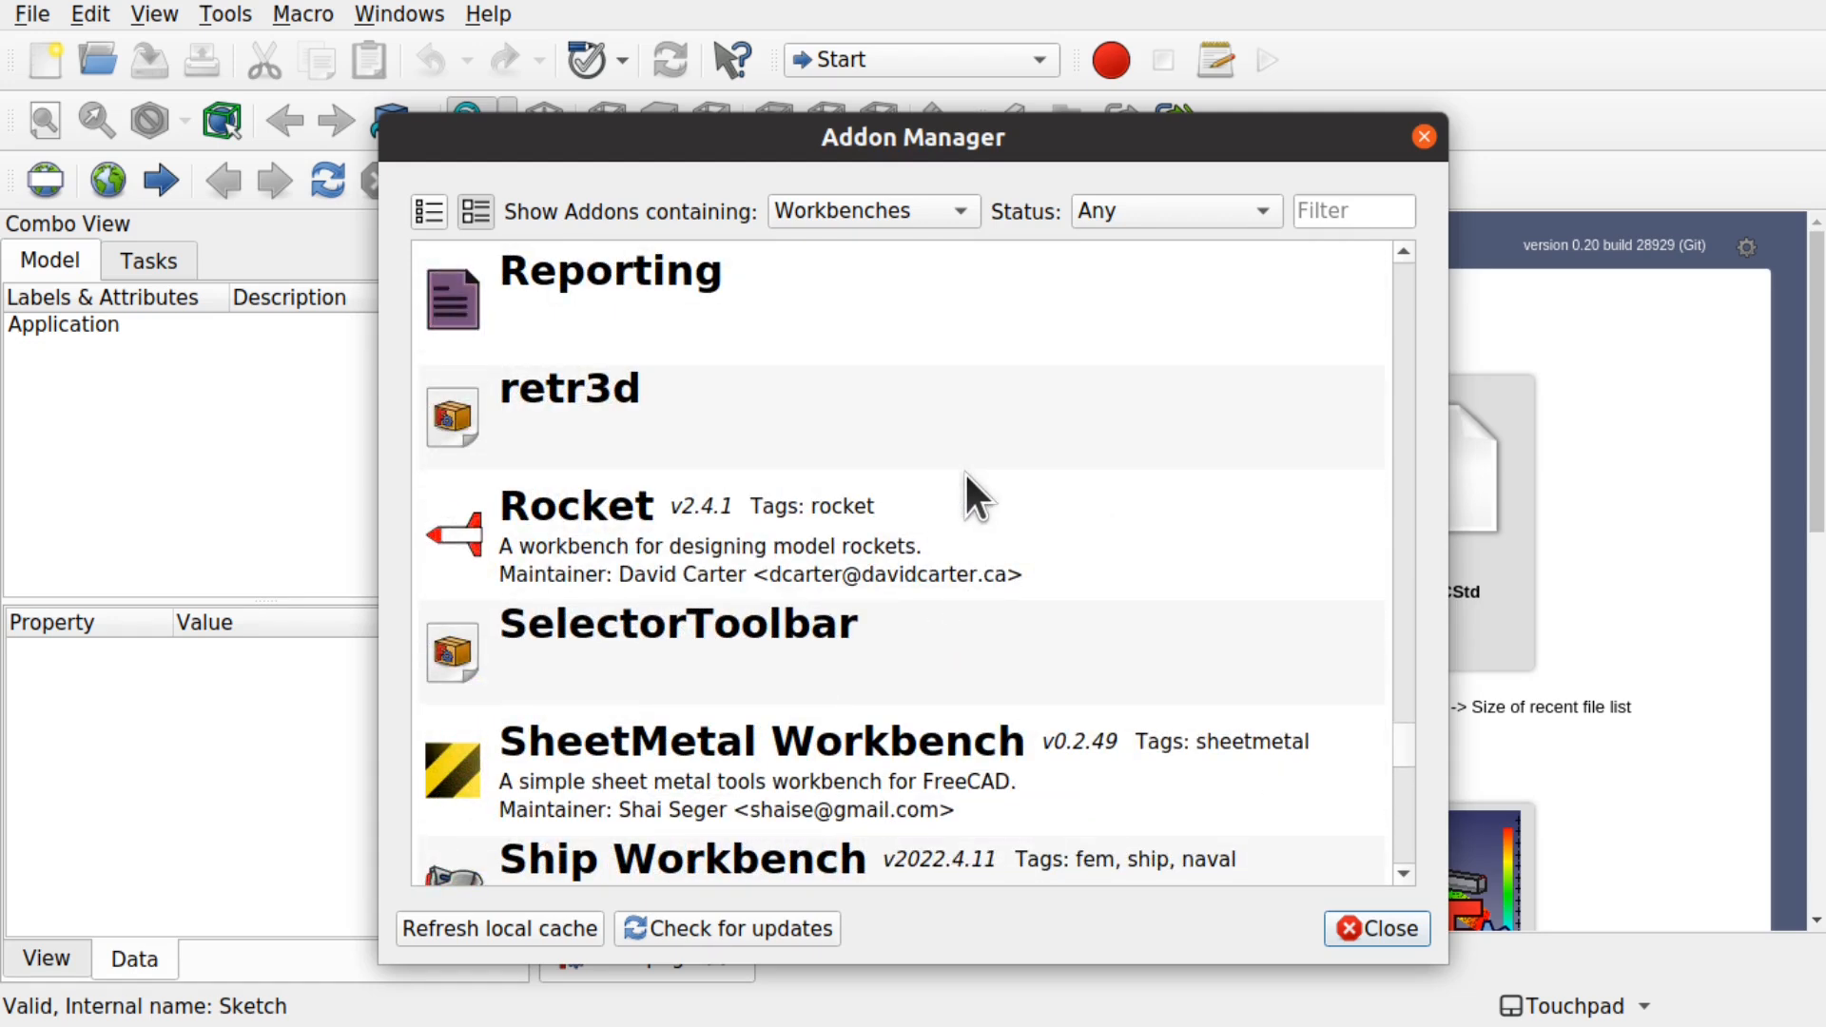
scroll(964, 471, up, 3)
click(1425, 134)
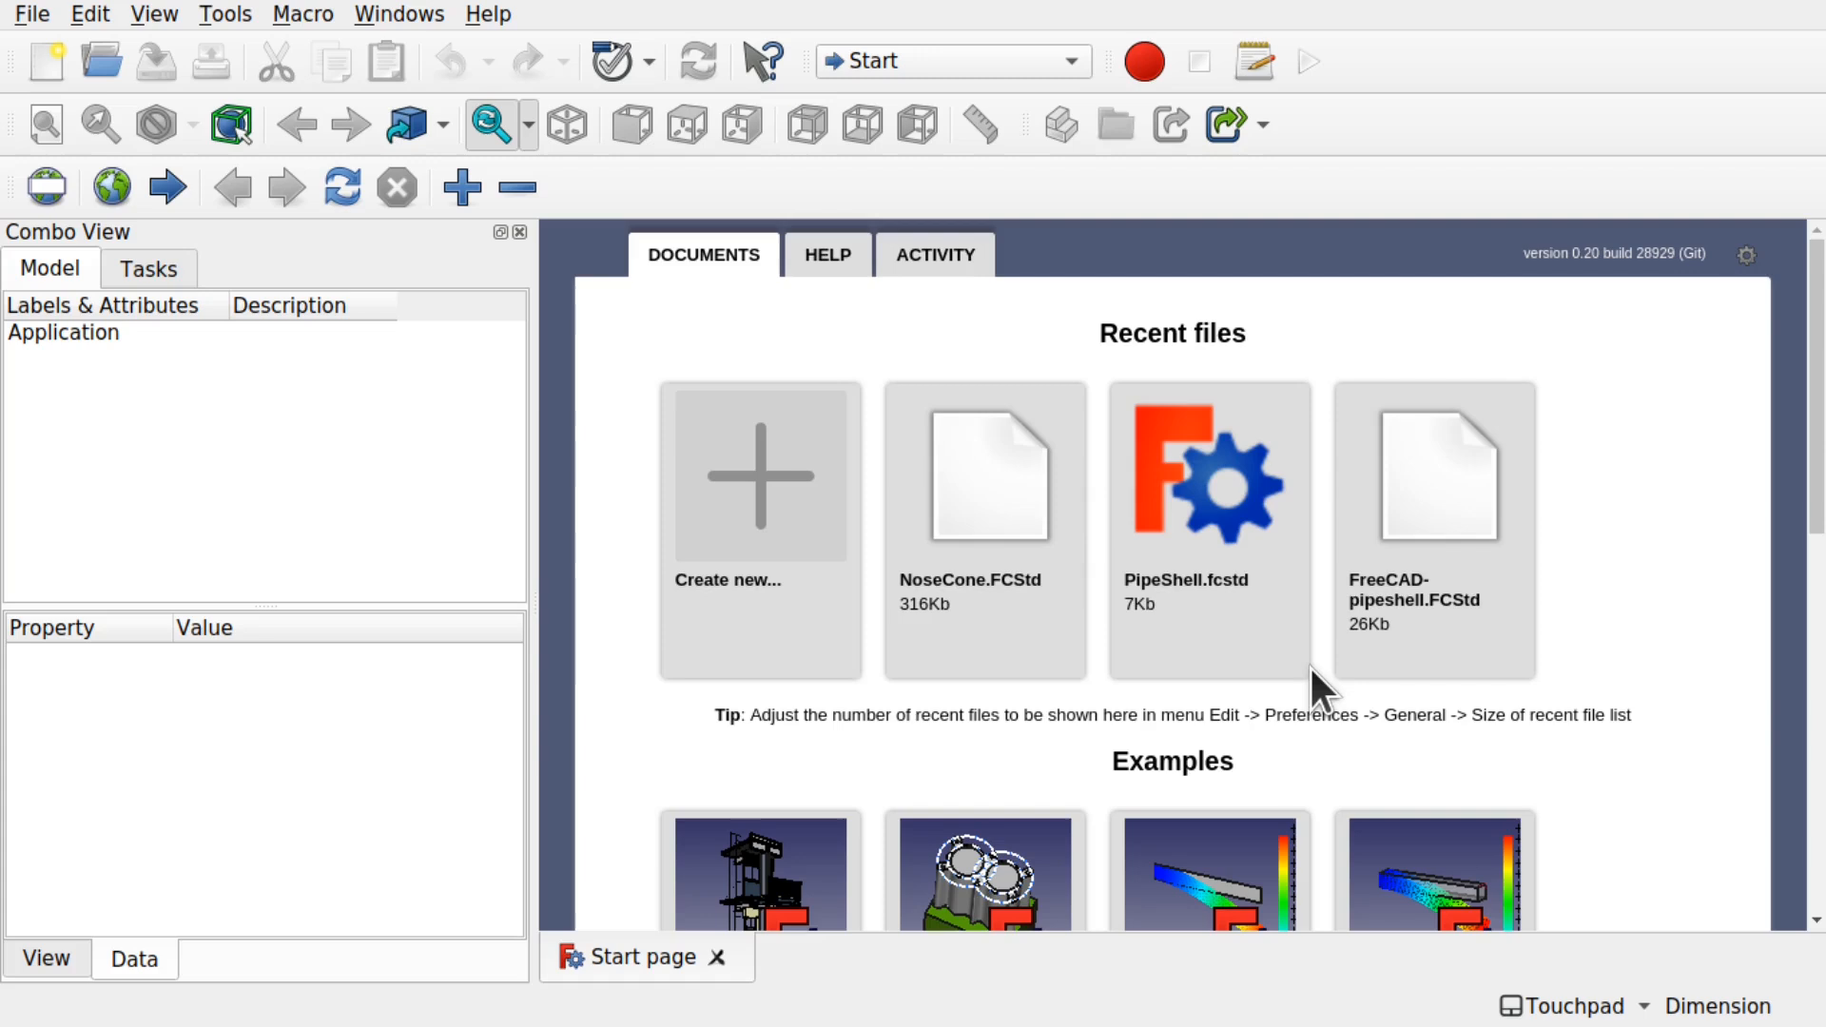
Open the Preferences, review the style sheets offered for the main window, and keep No style sheet.
click(92, 14)
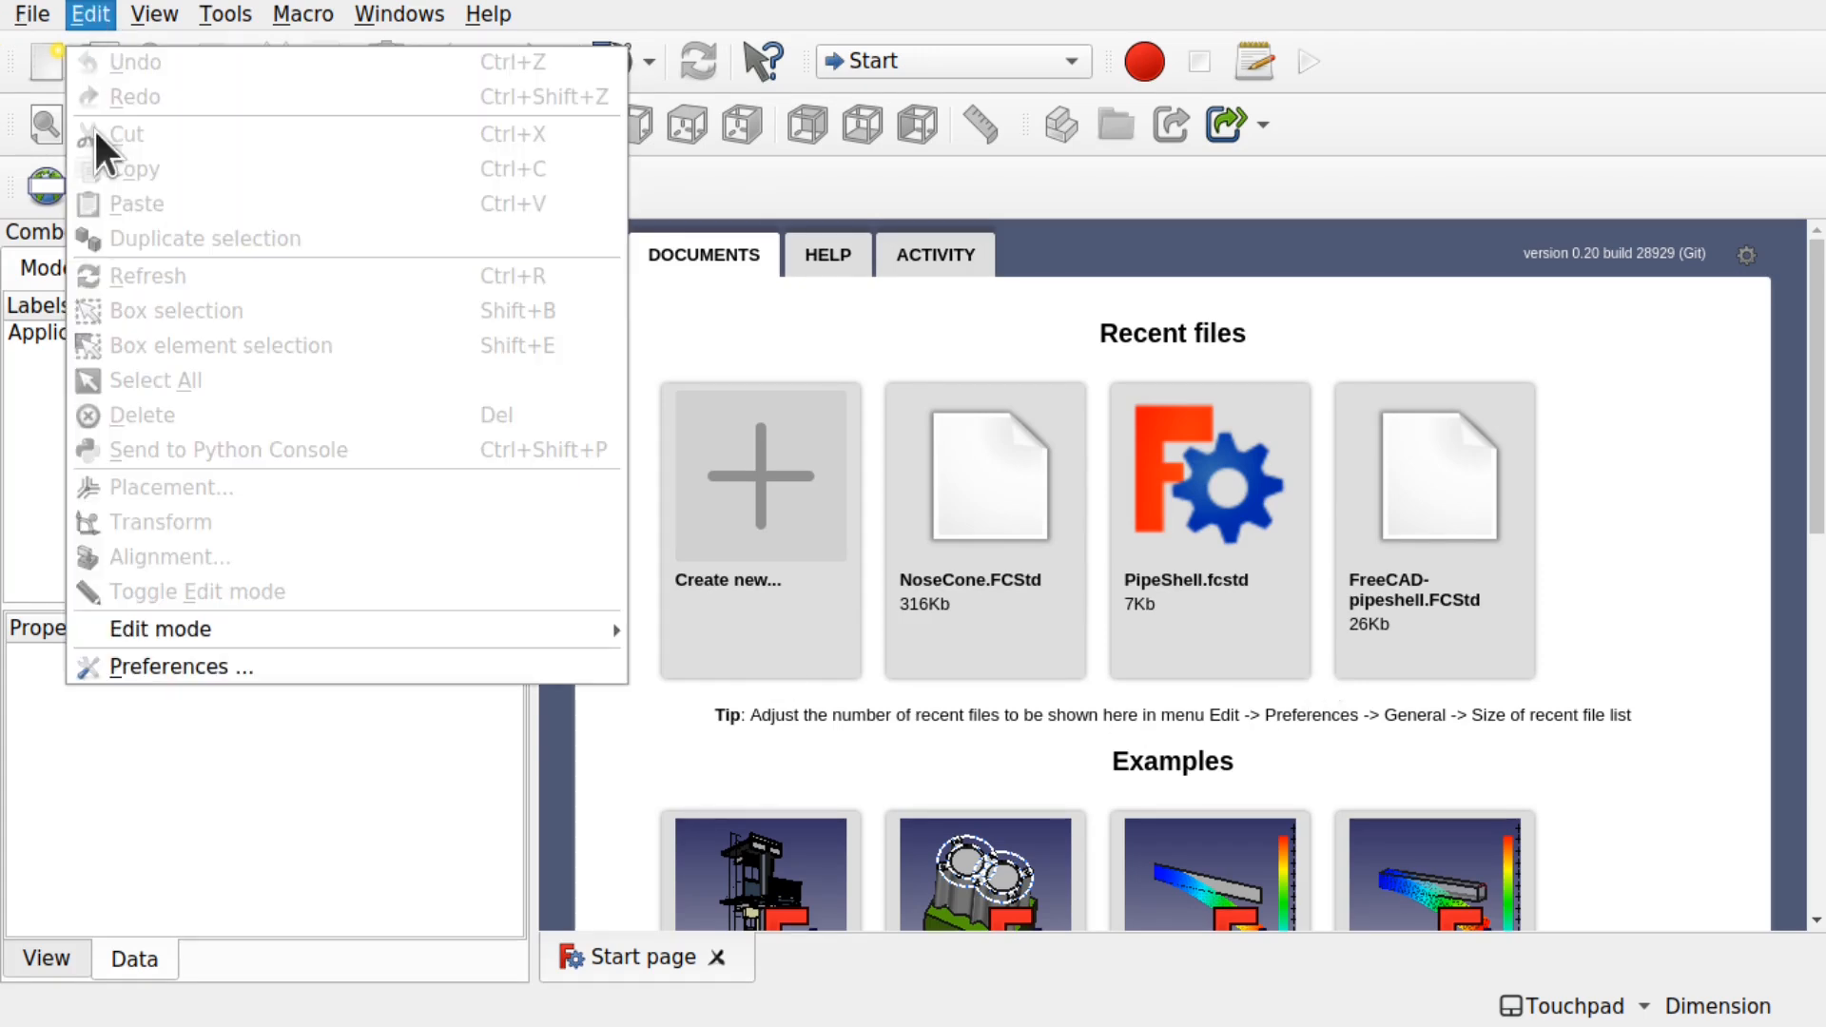
click(280, 656)
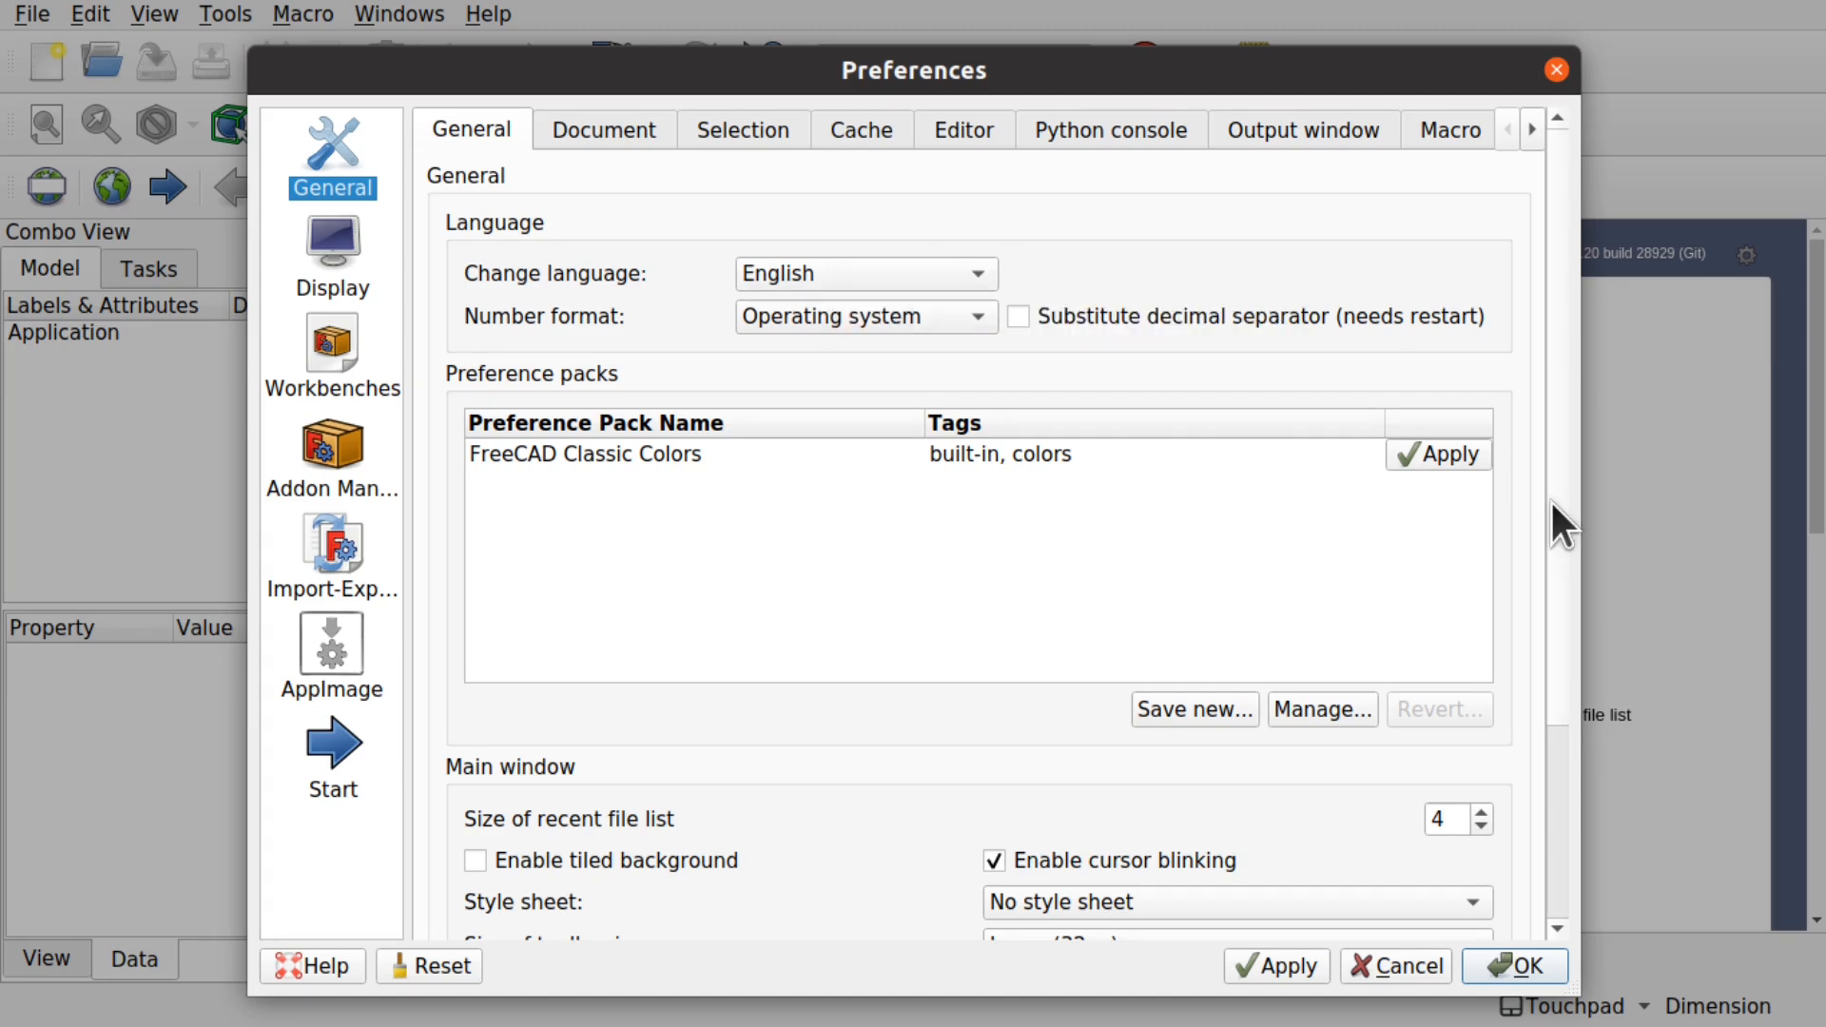
drag(1562, 508, 1579, 727)
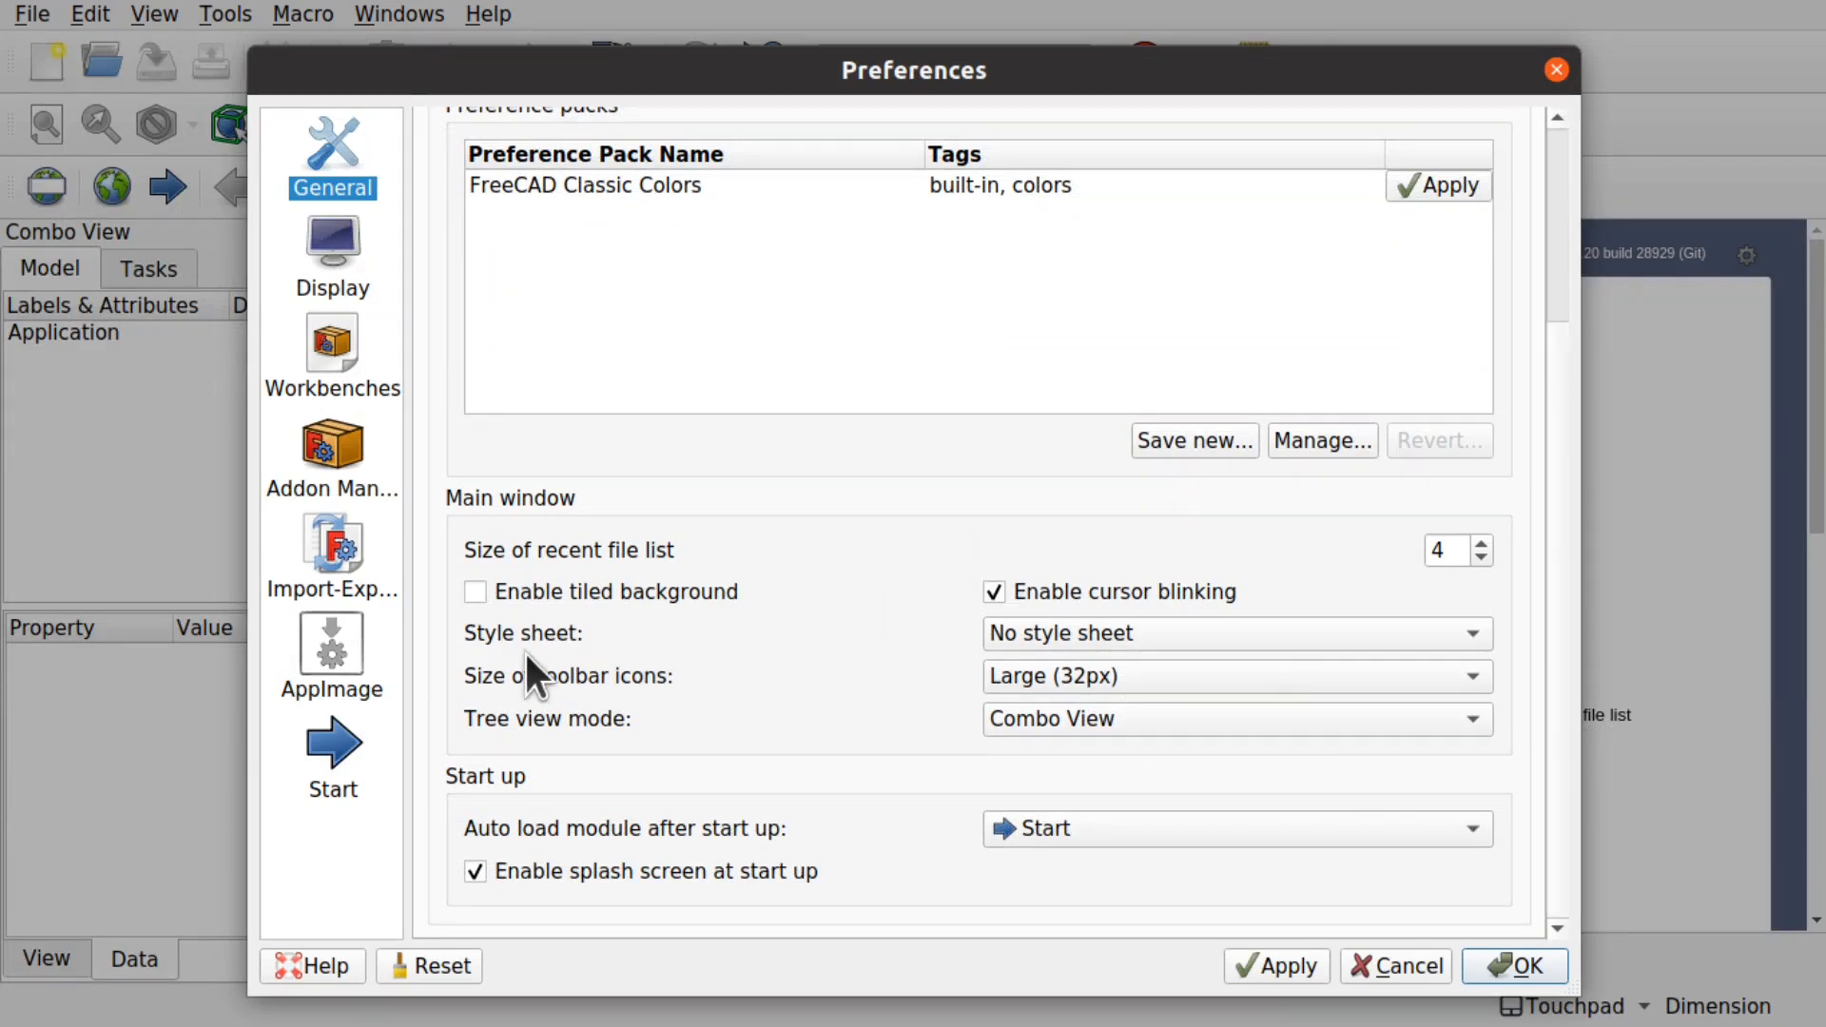
click(1088, 630)
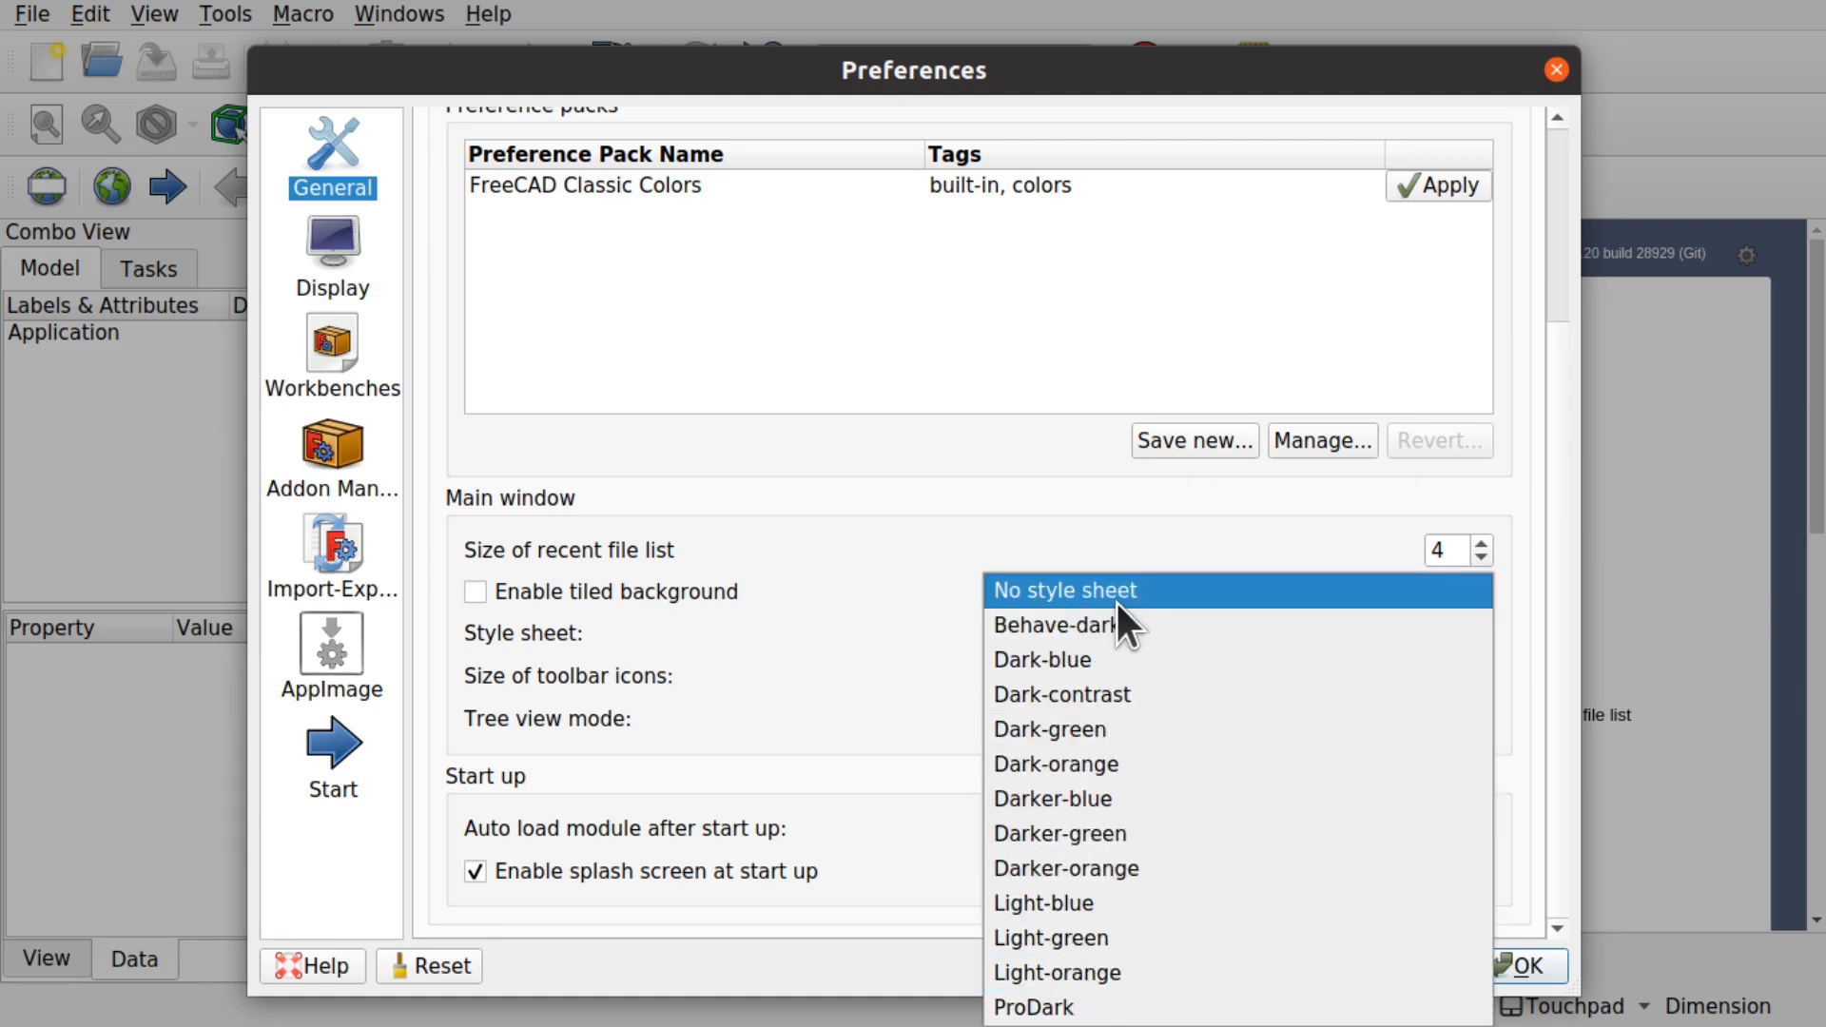
click(1063, 568)
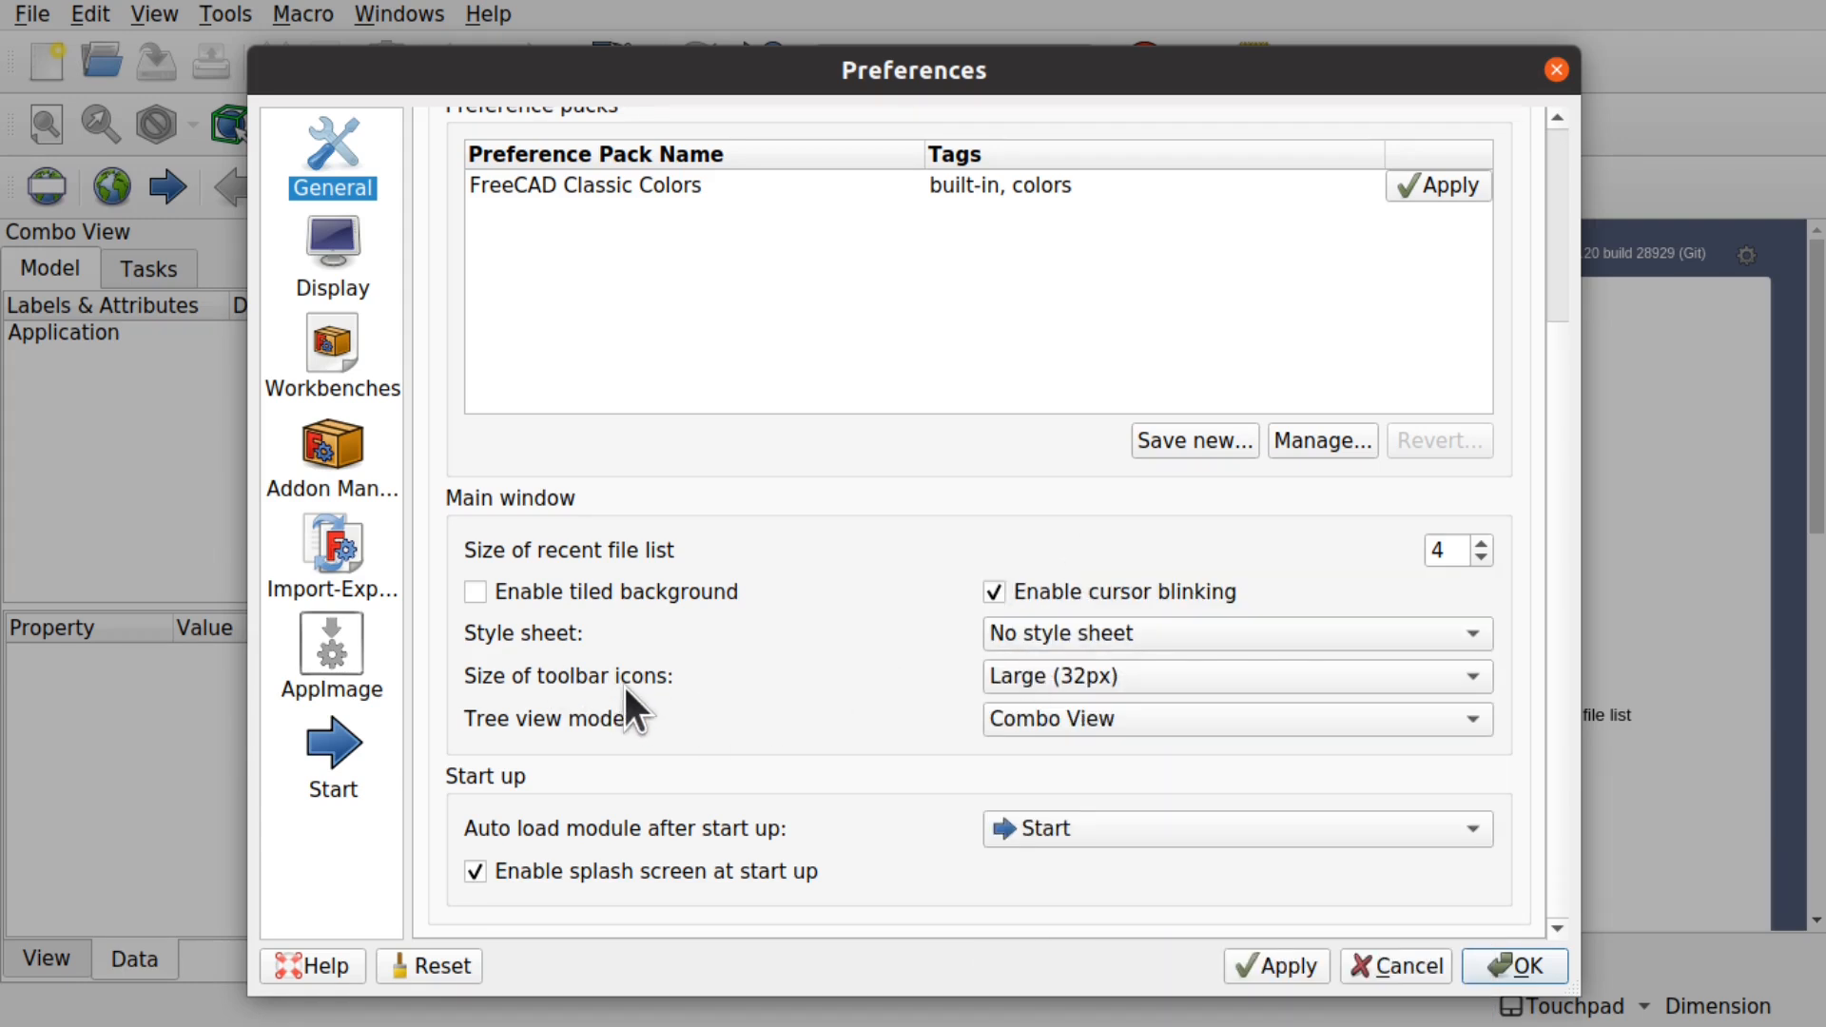
Try Extra large (48px) toolbar icons, and restore the icon size to Large (32px).
click(1056, 687)
click(1085, 713)
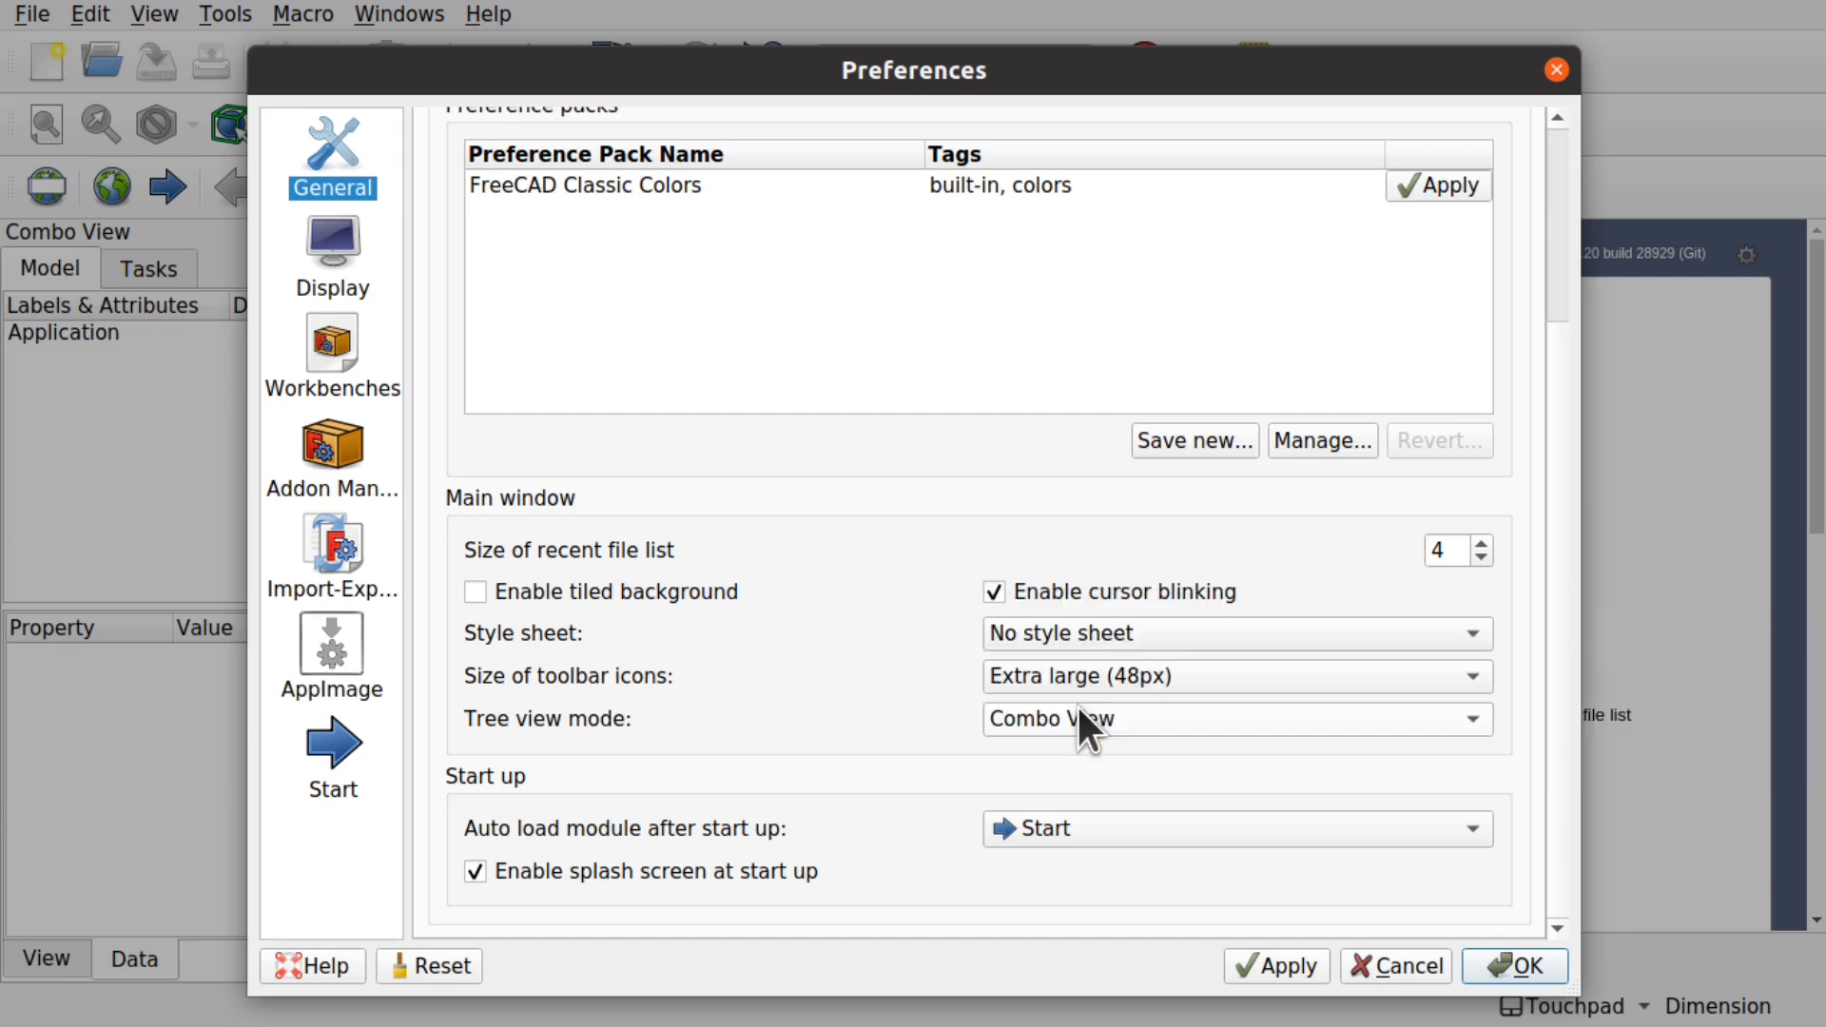
click(1264, 968)
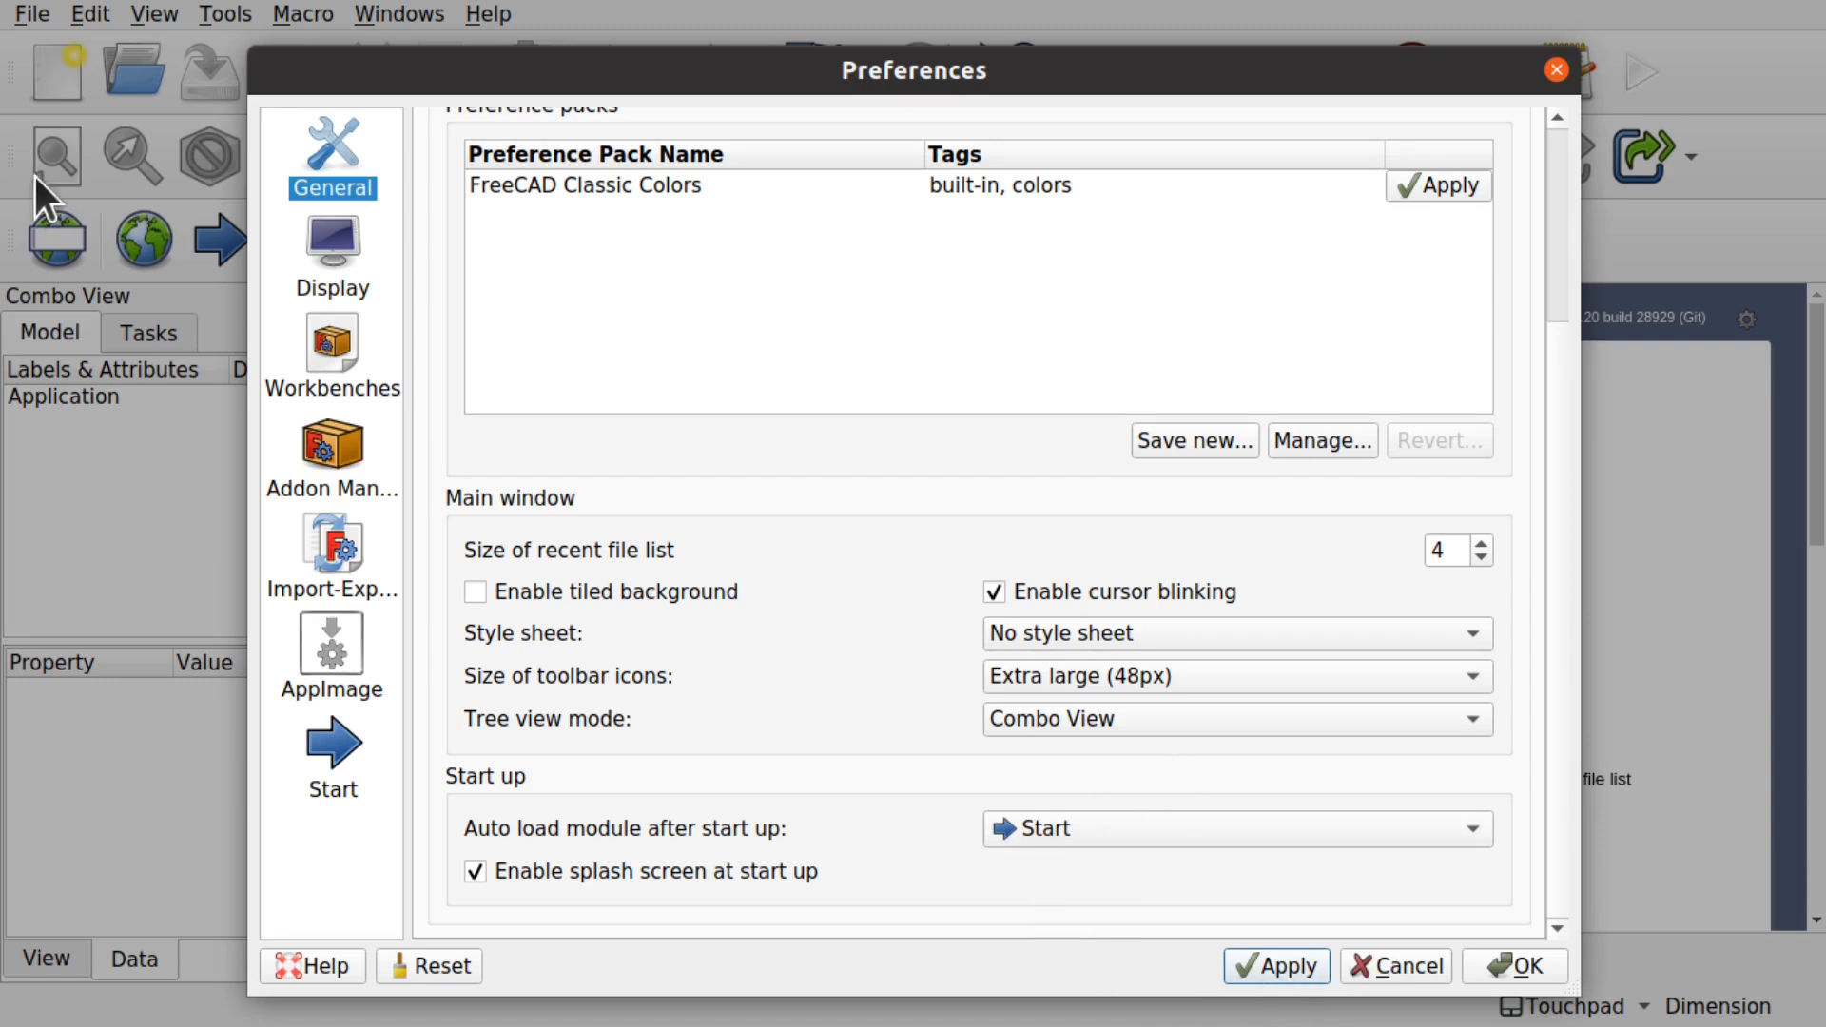
click(1168, 675)
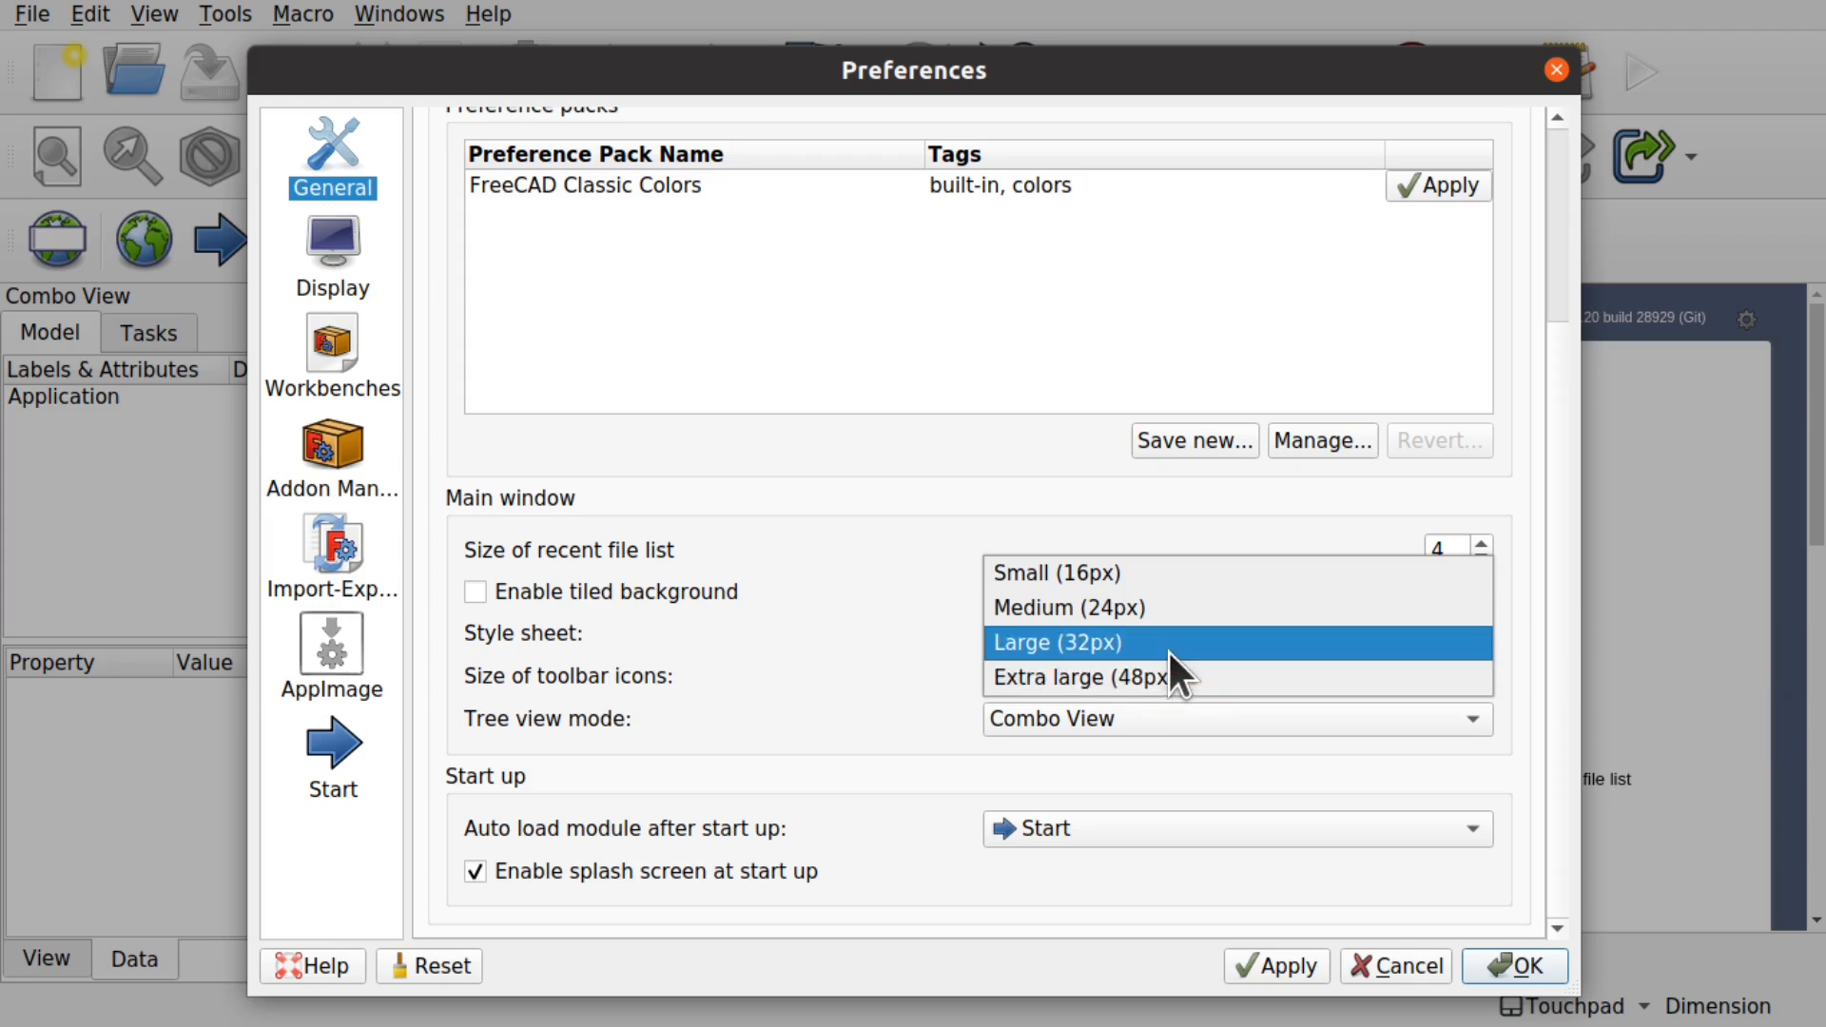
click(1168, 648)
click(1301, 961)
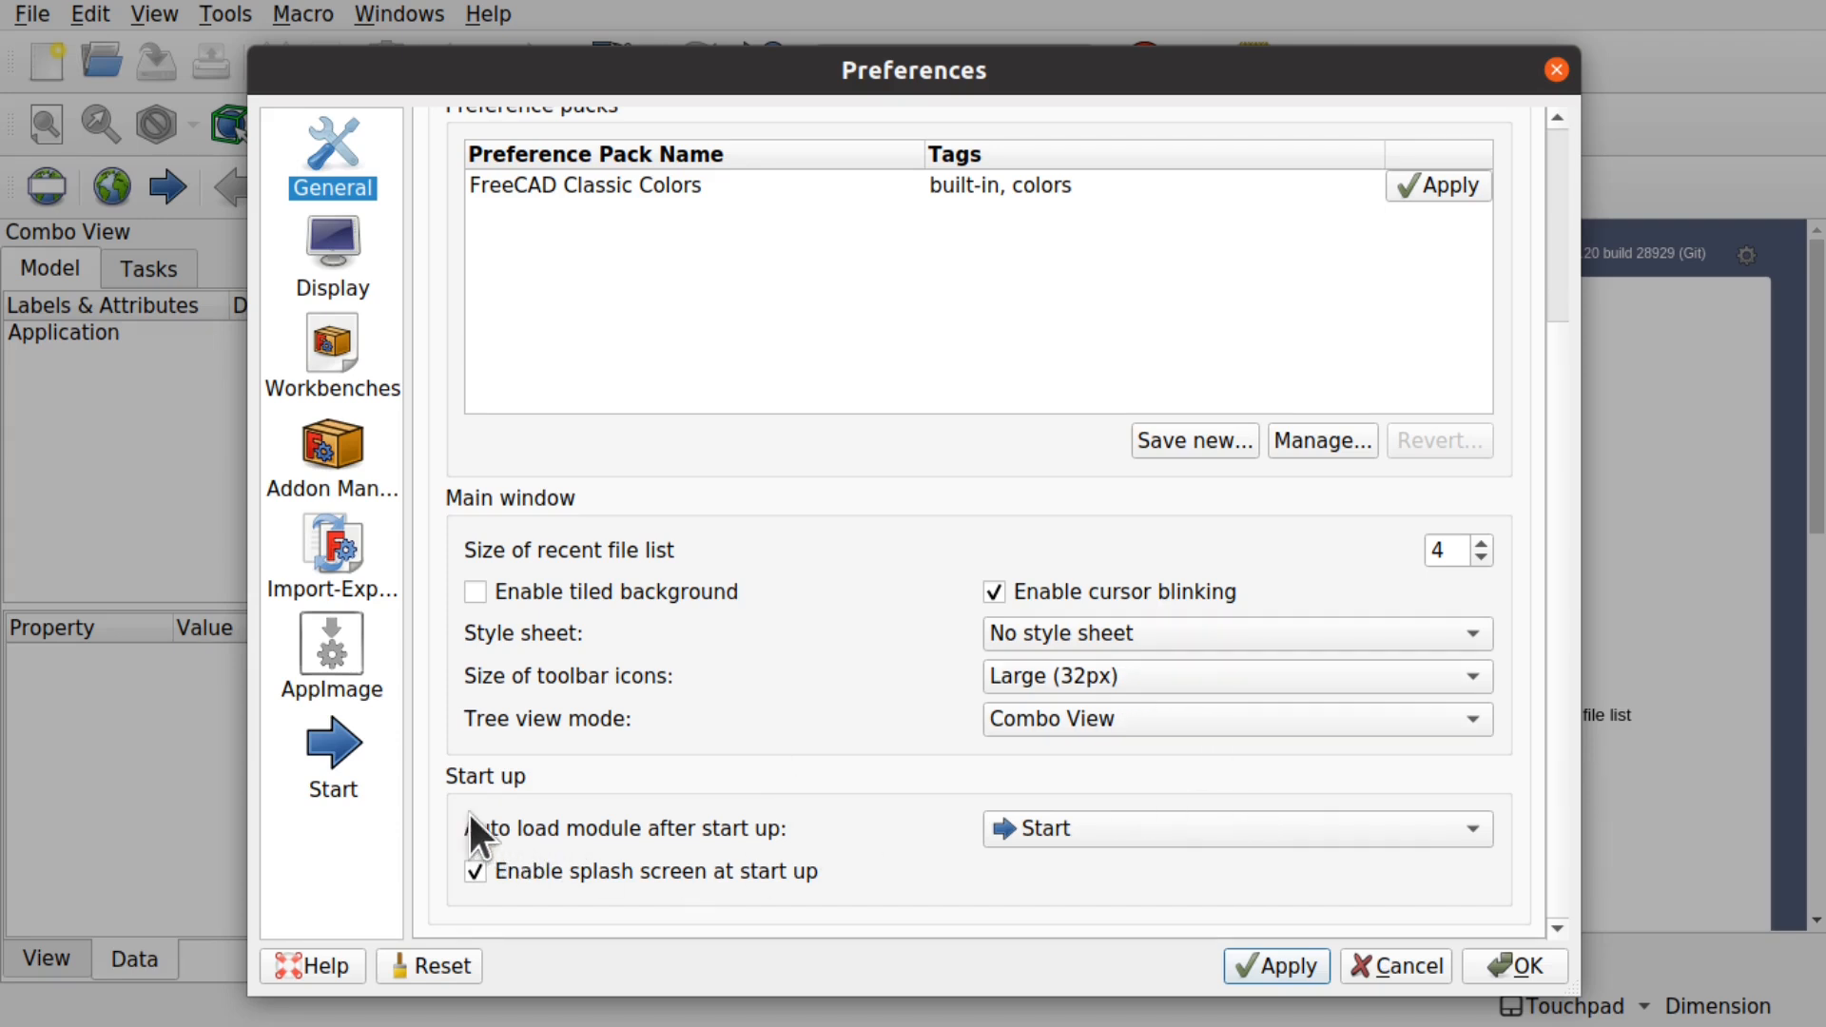
Review the modules that can auto load after start up and keep Start.
click(1091, 835)
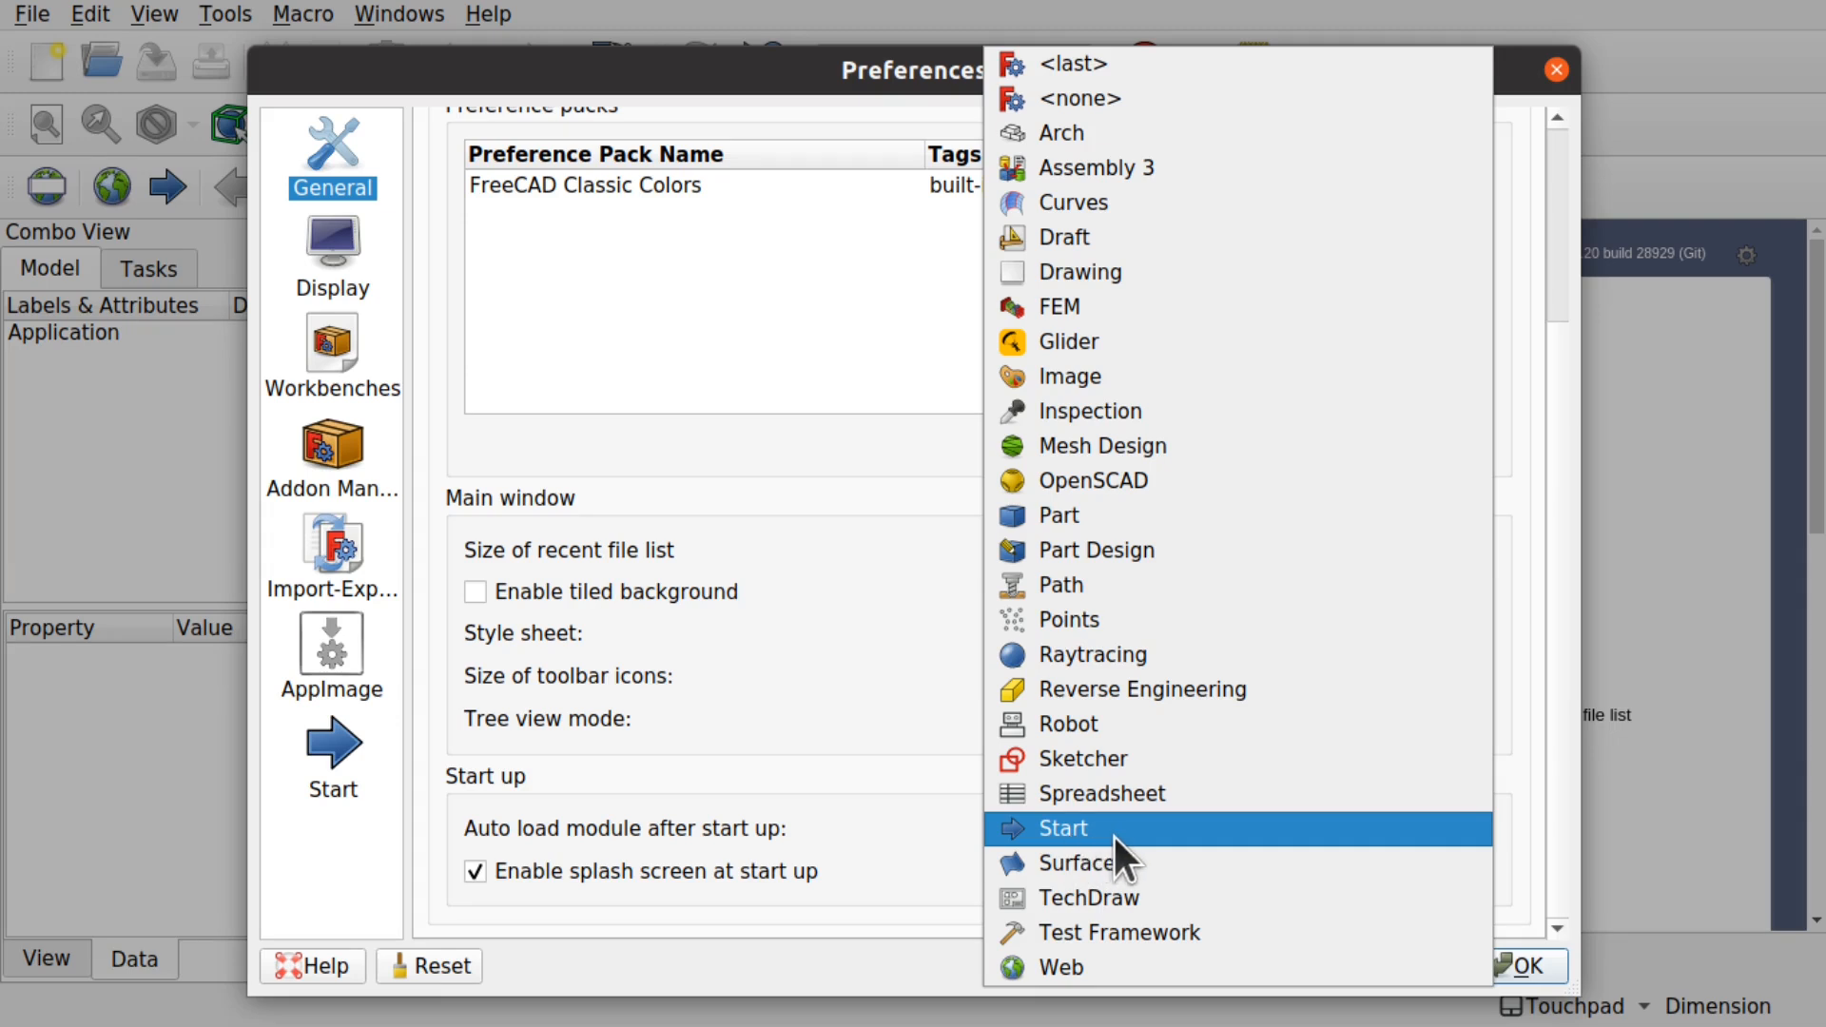
click(1113, 829)
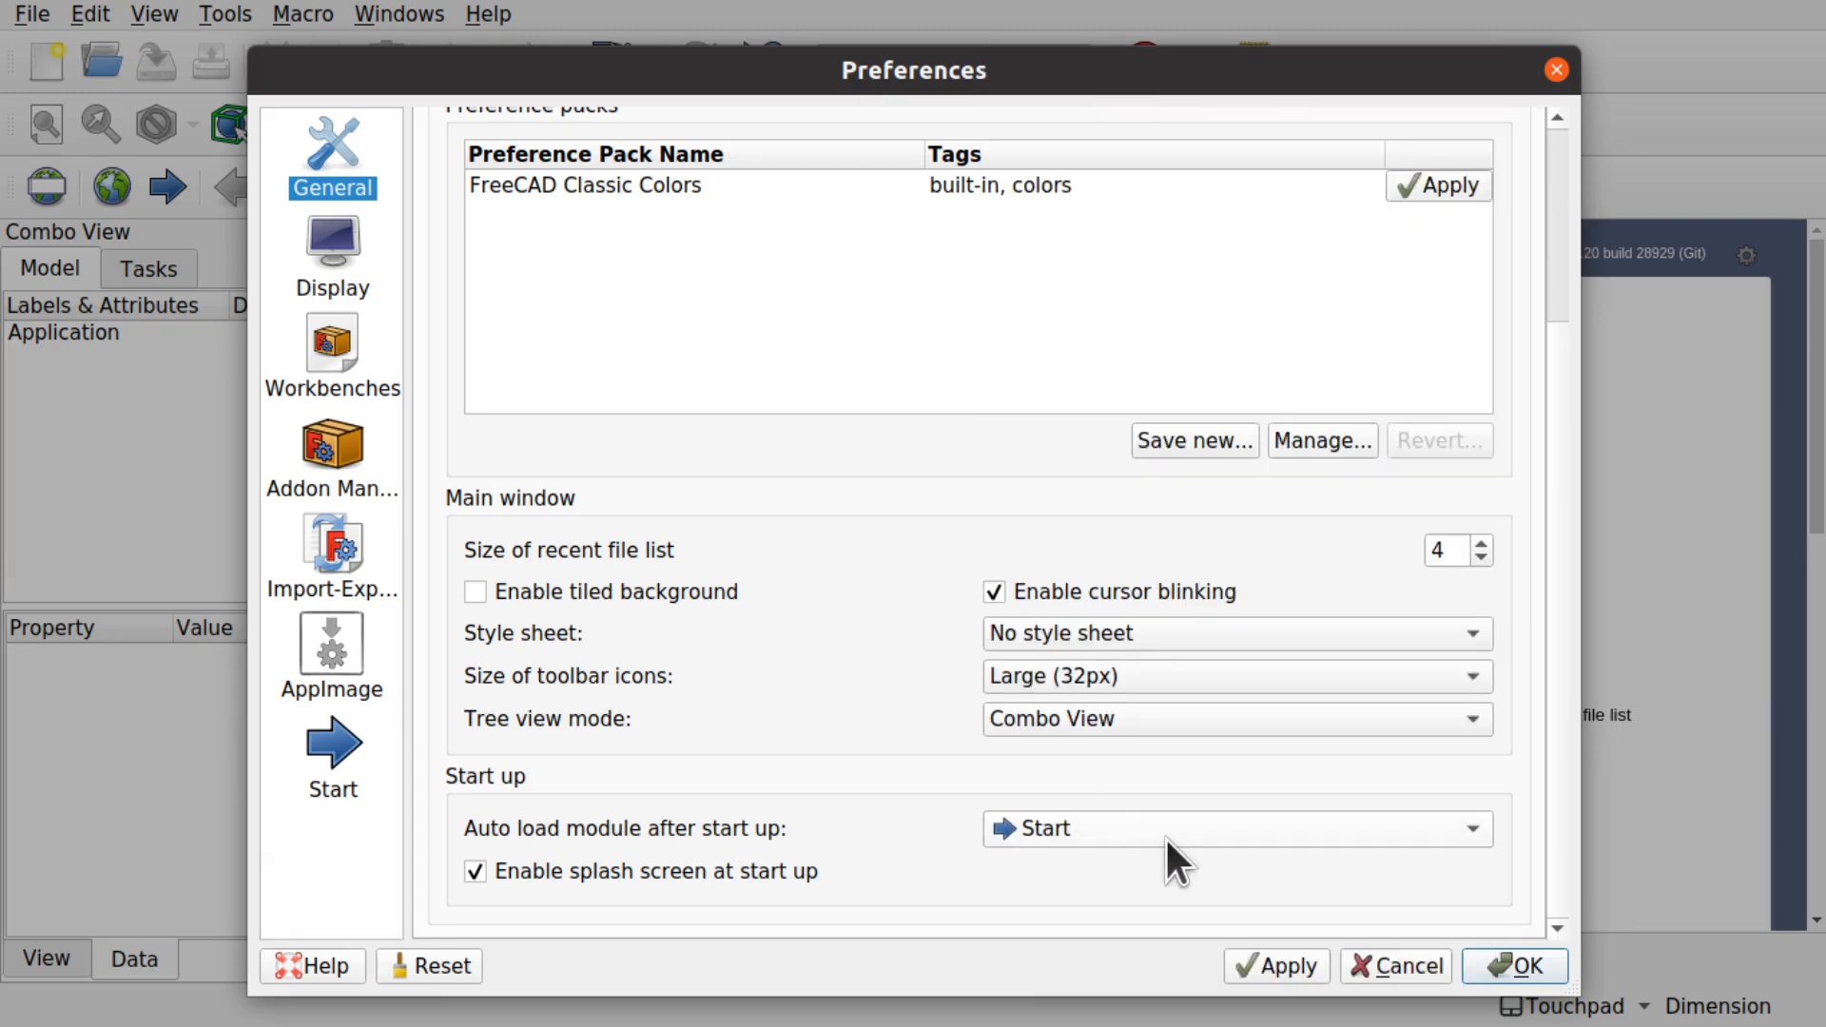
scroll(1558, 217, up, 3)
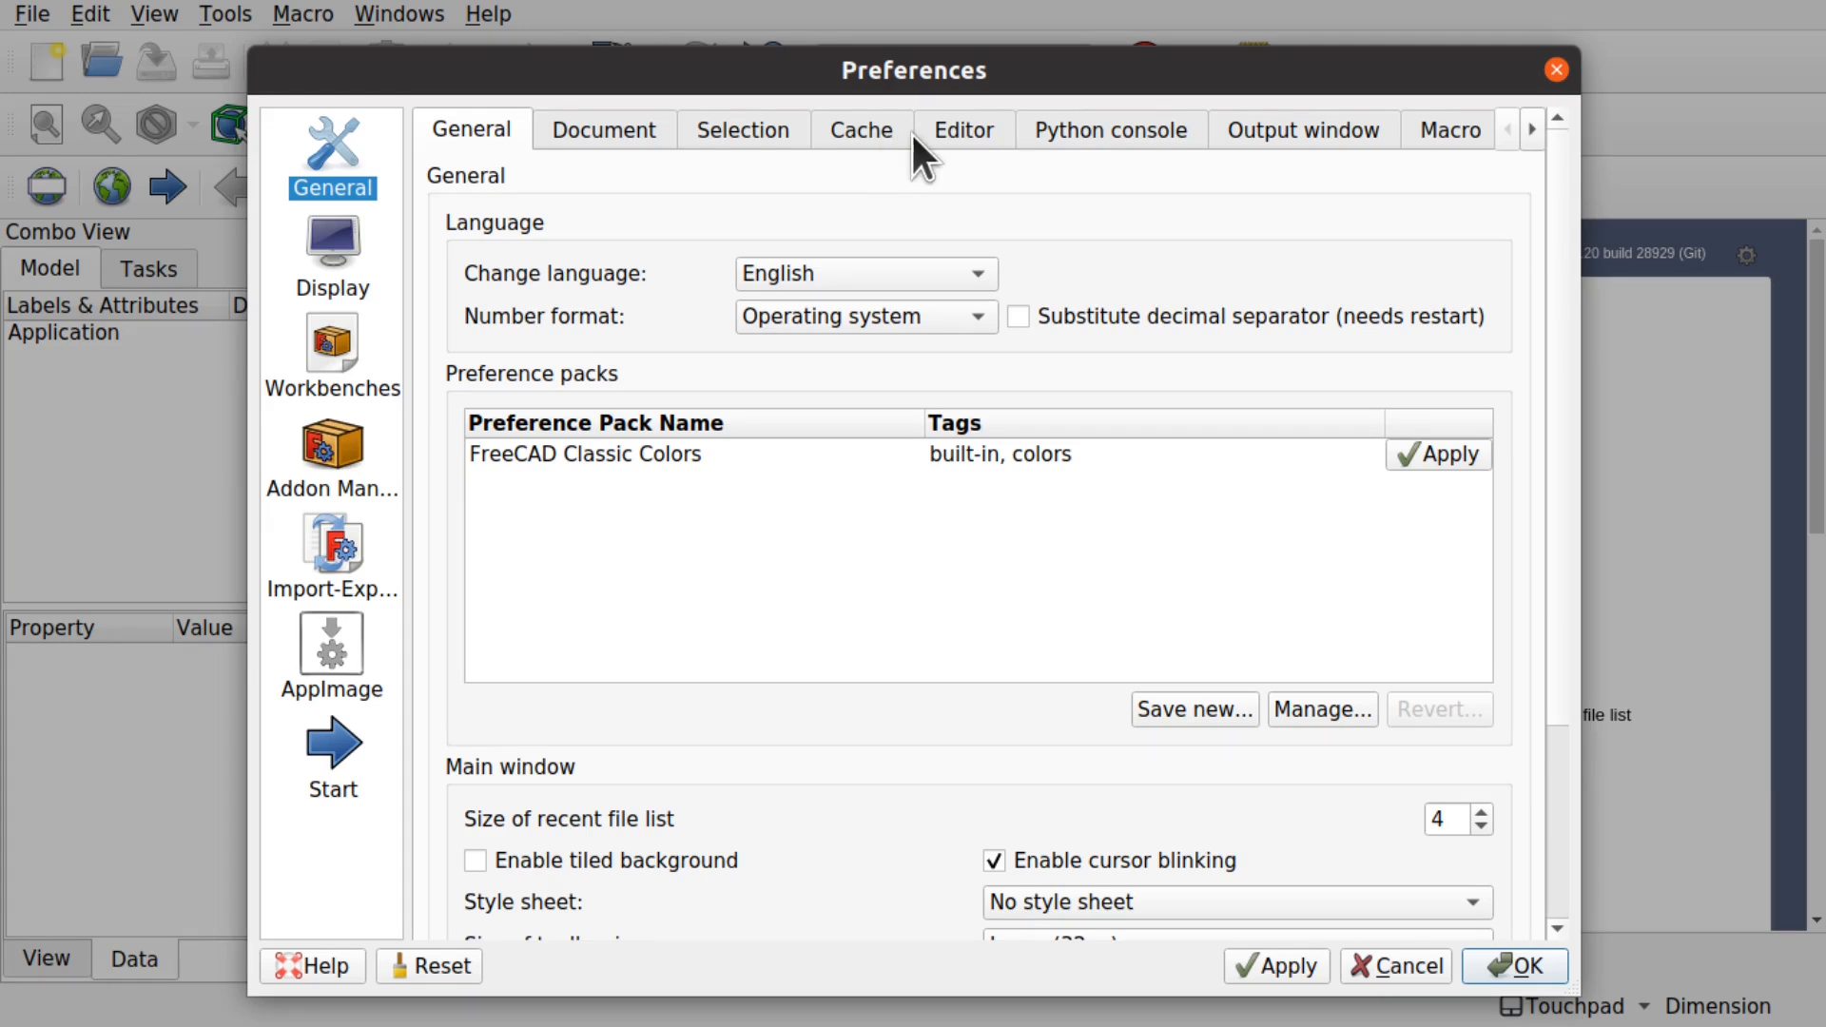
Review the available unit systems, keeping Standard (mm/kg/s/degree), and open the Output window preferences.
click(1531, 127)
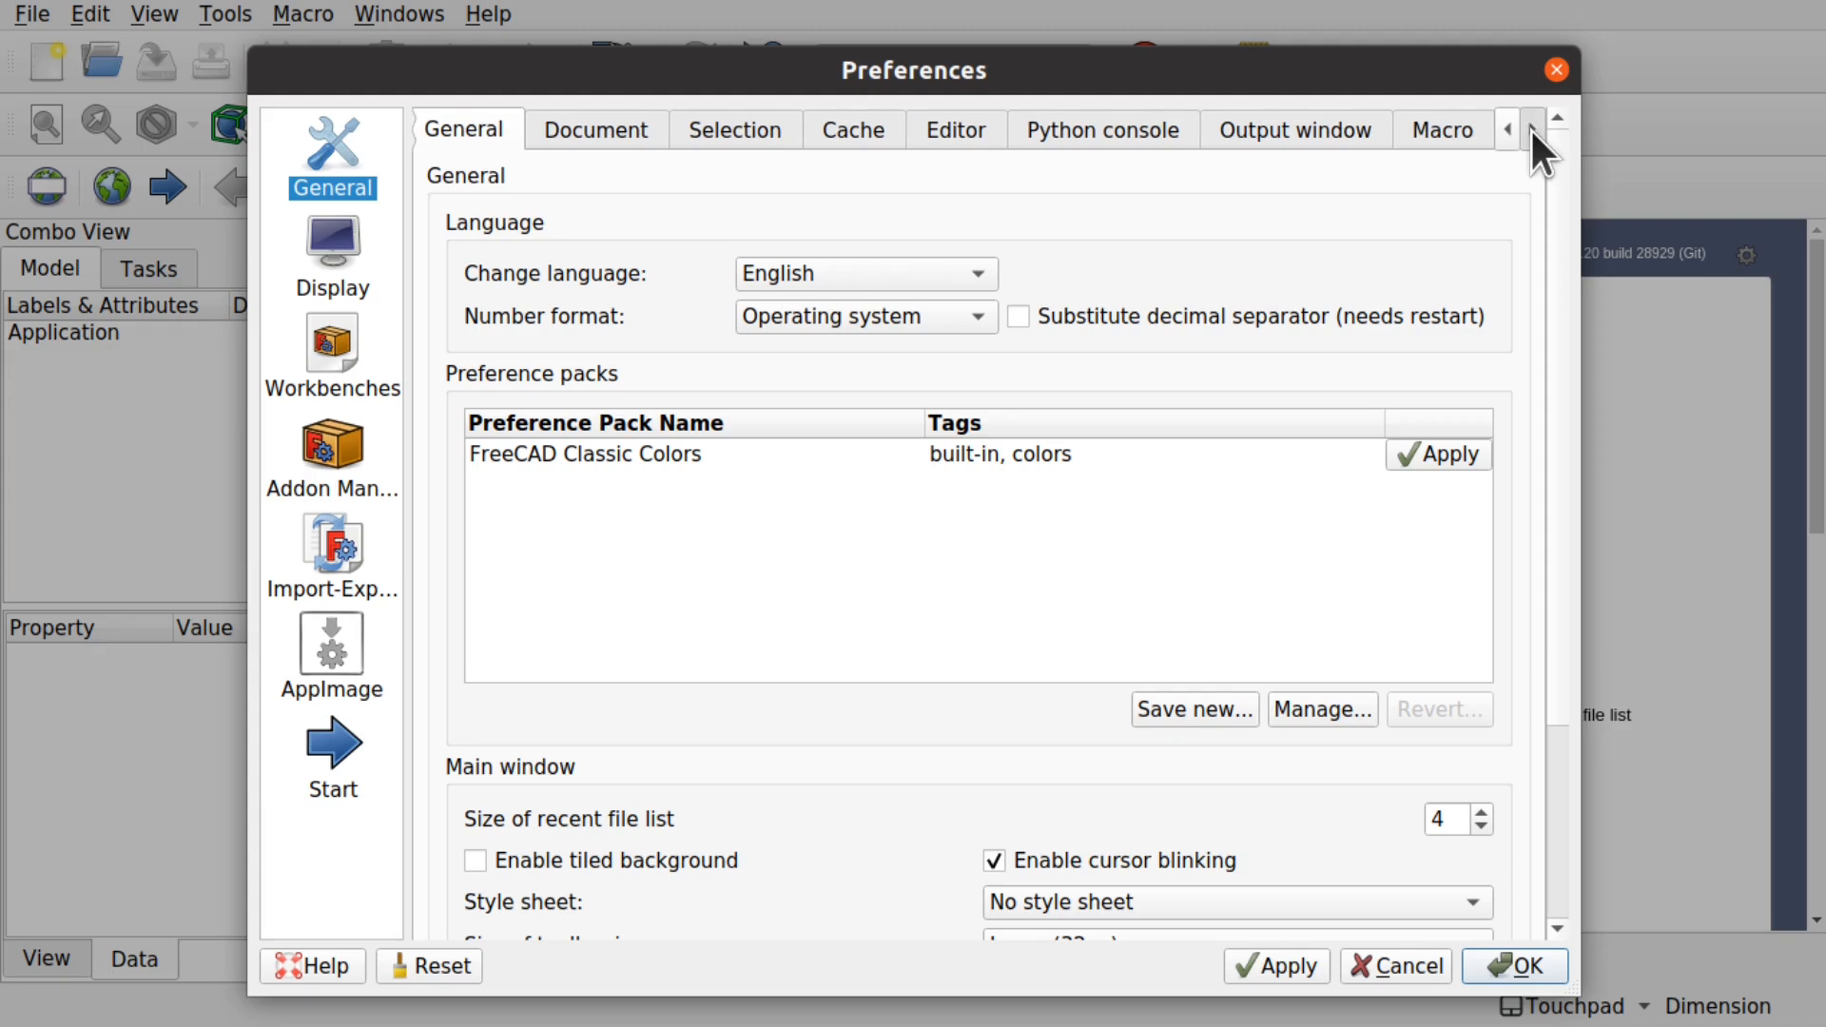
click(1455, 131)
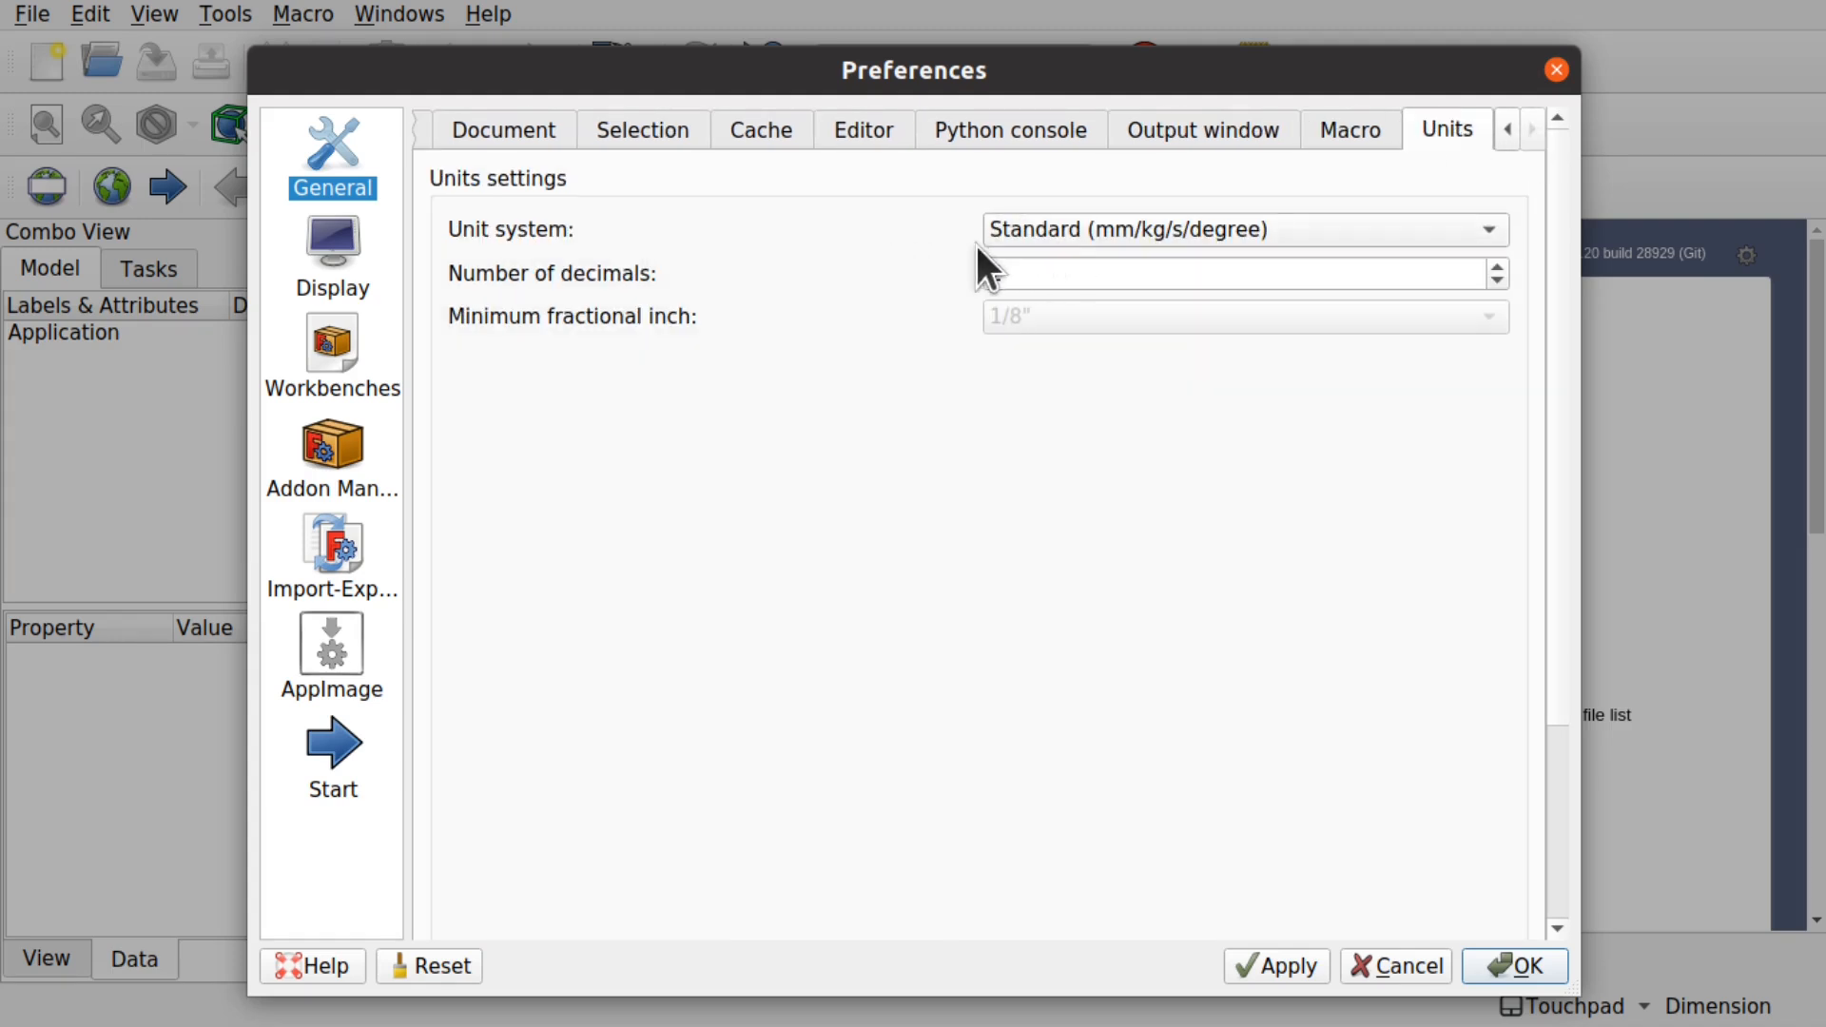
click(1180, 242)
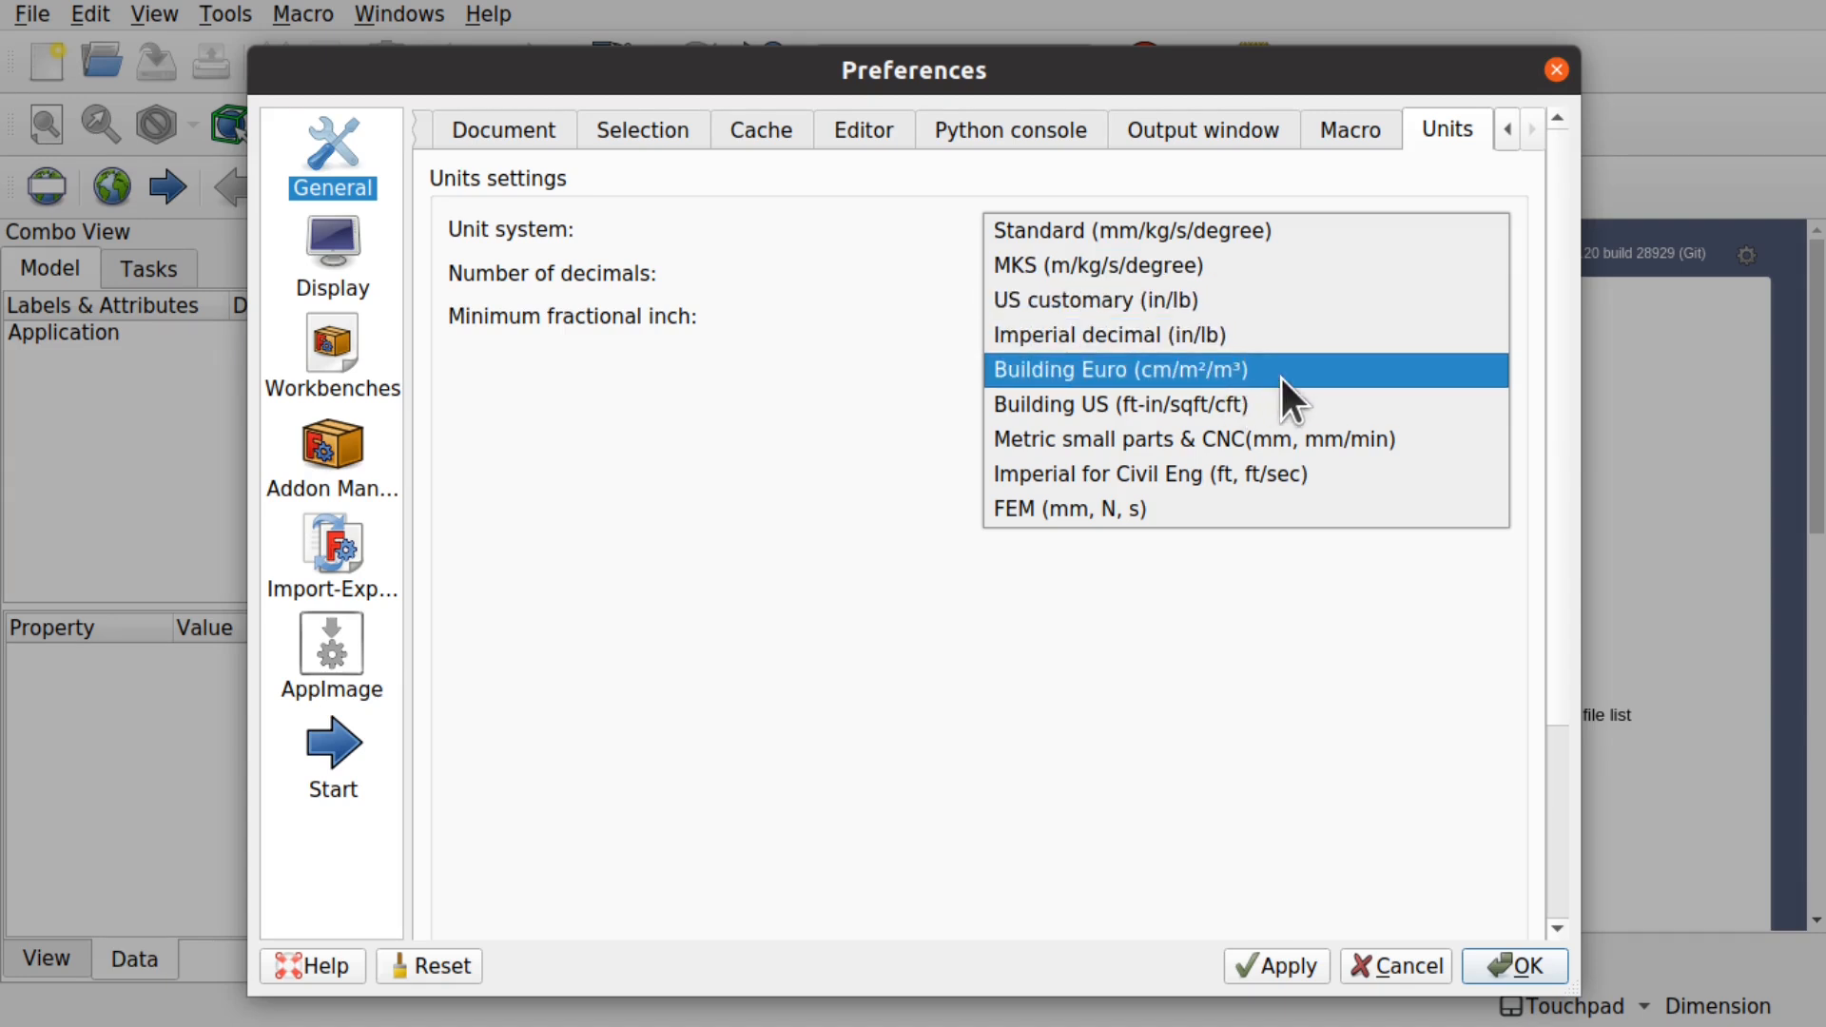
click(857, 403)
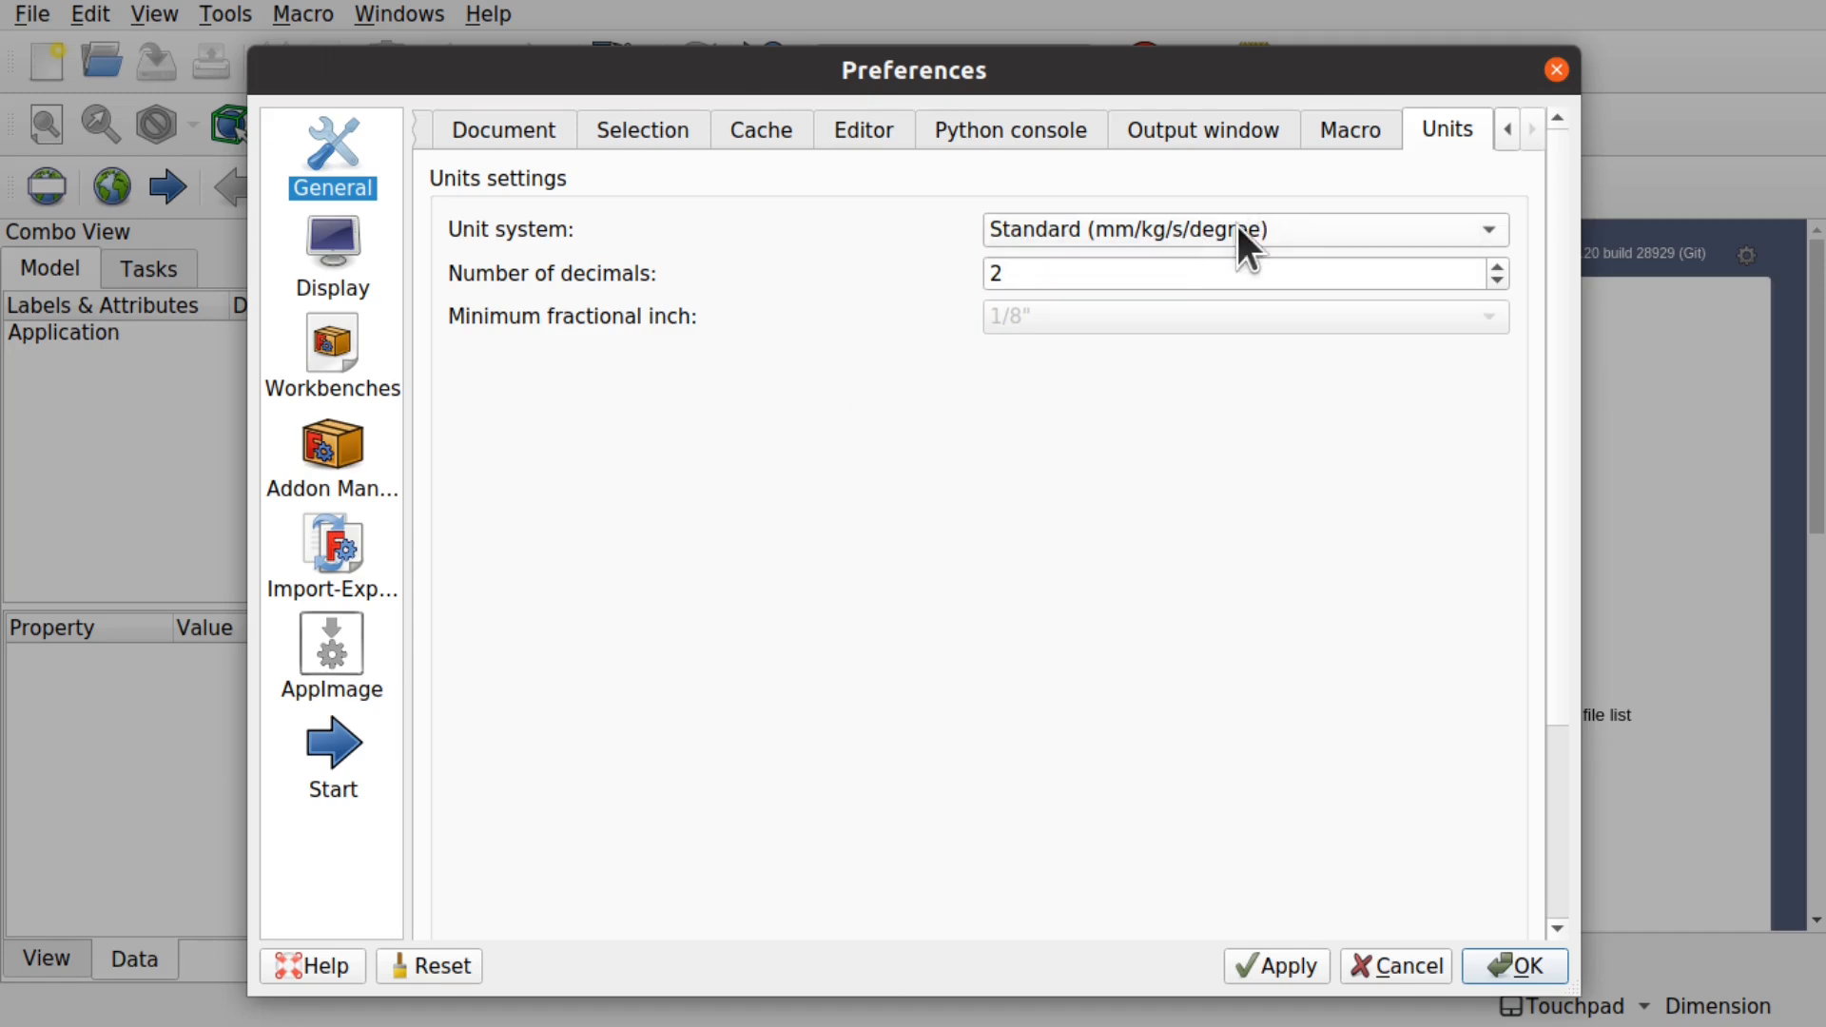
click(1178, 133)
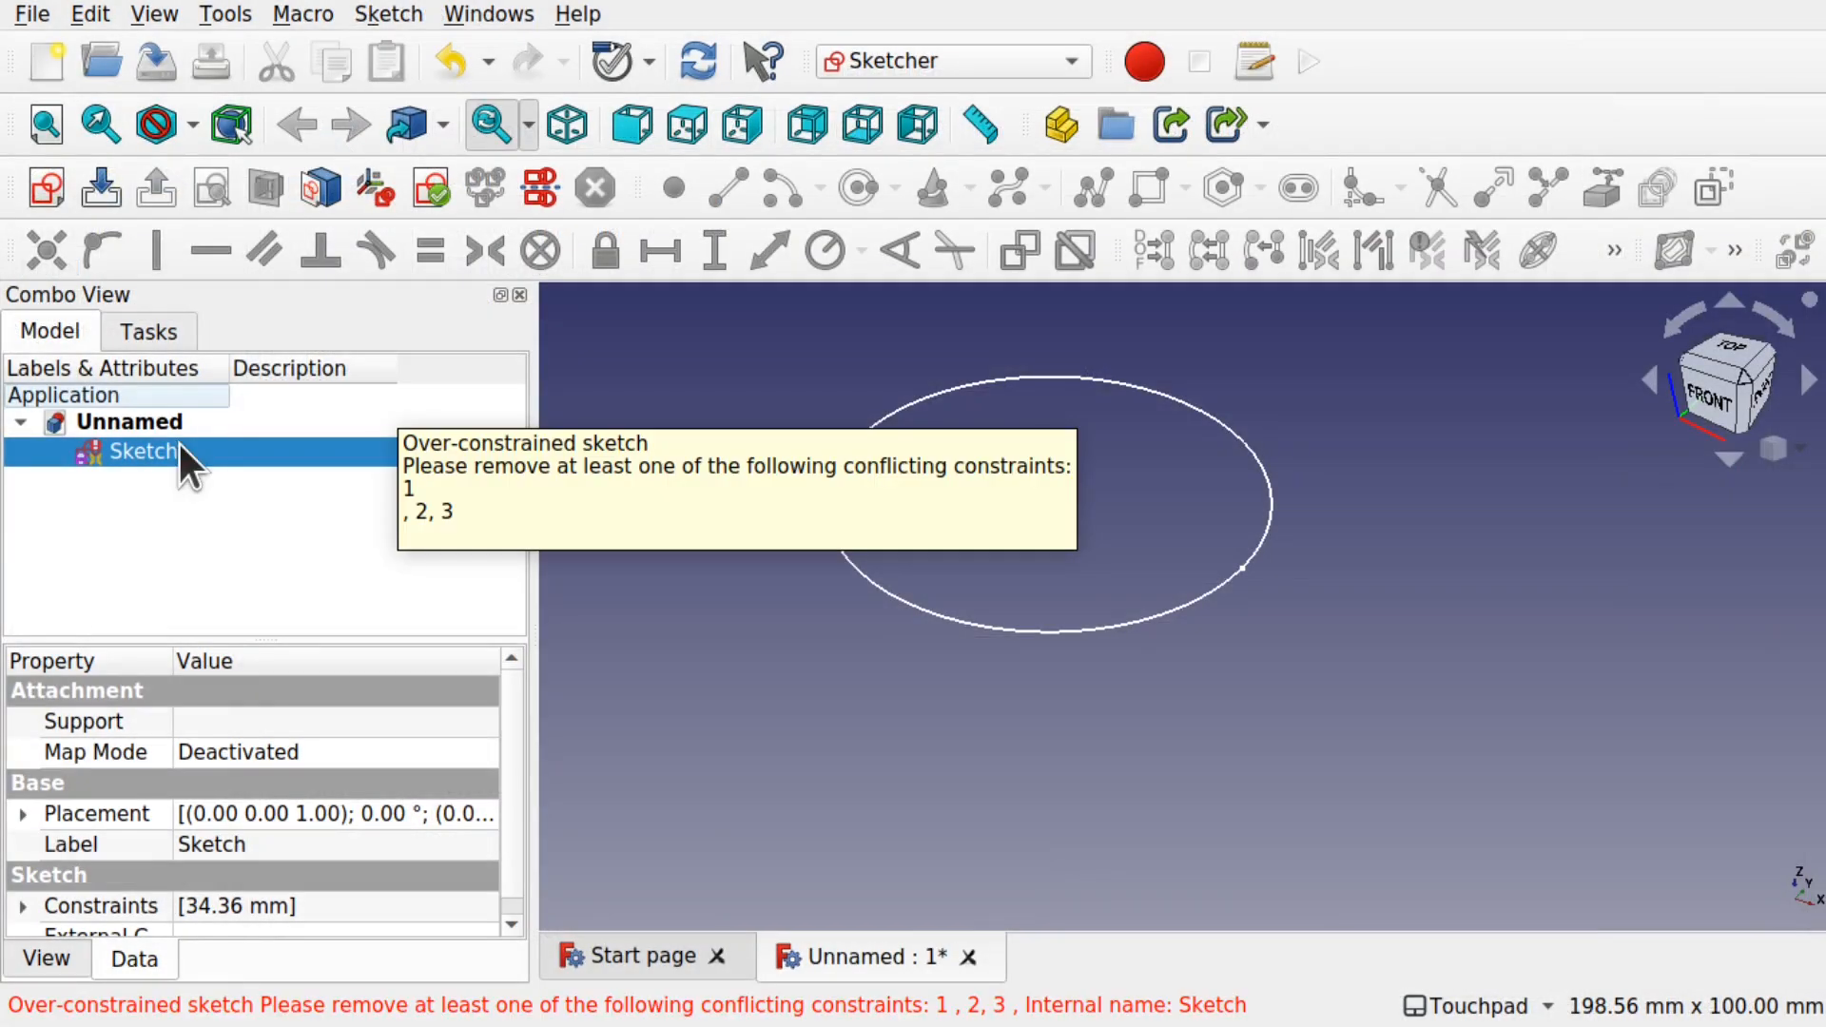
Open and leave the over-constrained circle sketch to inspect its messages in the report view, and close the report view.
double_click(180, 451)
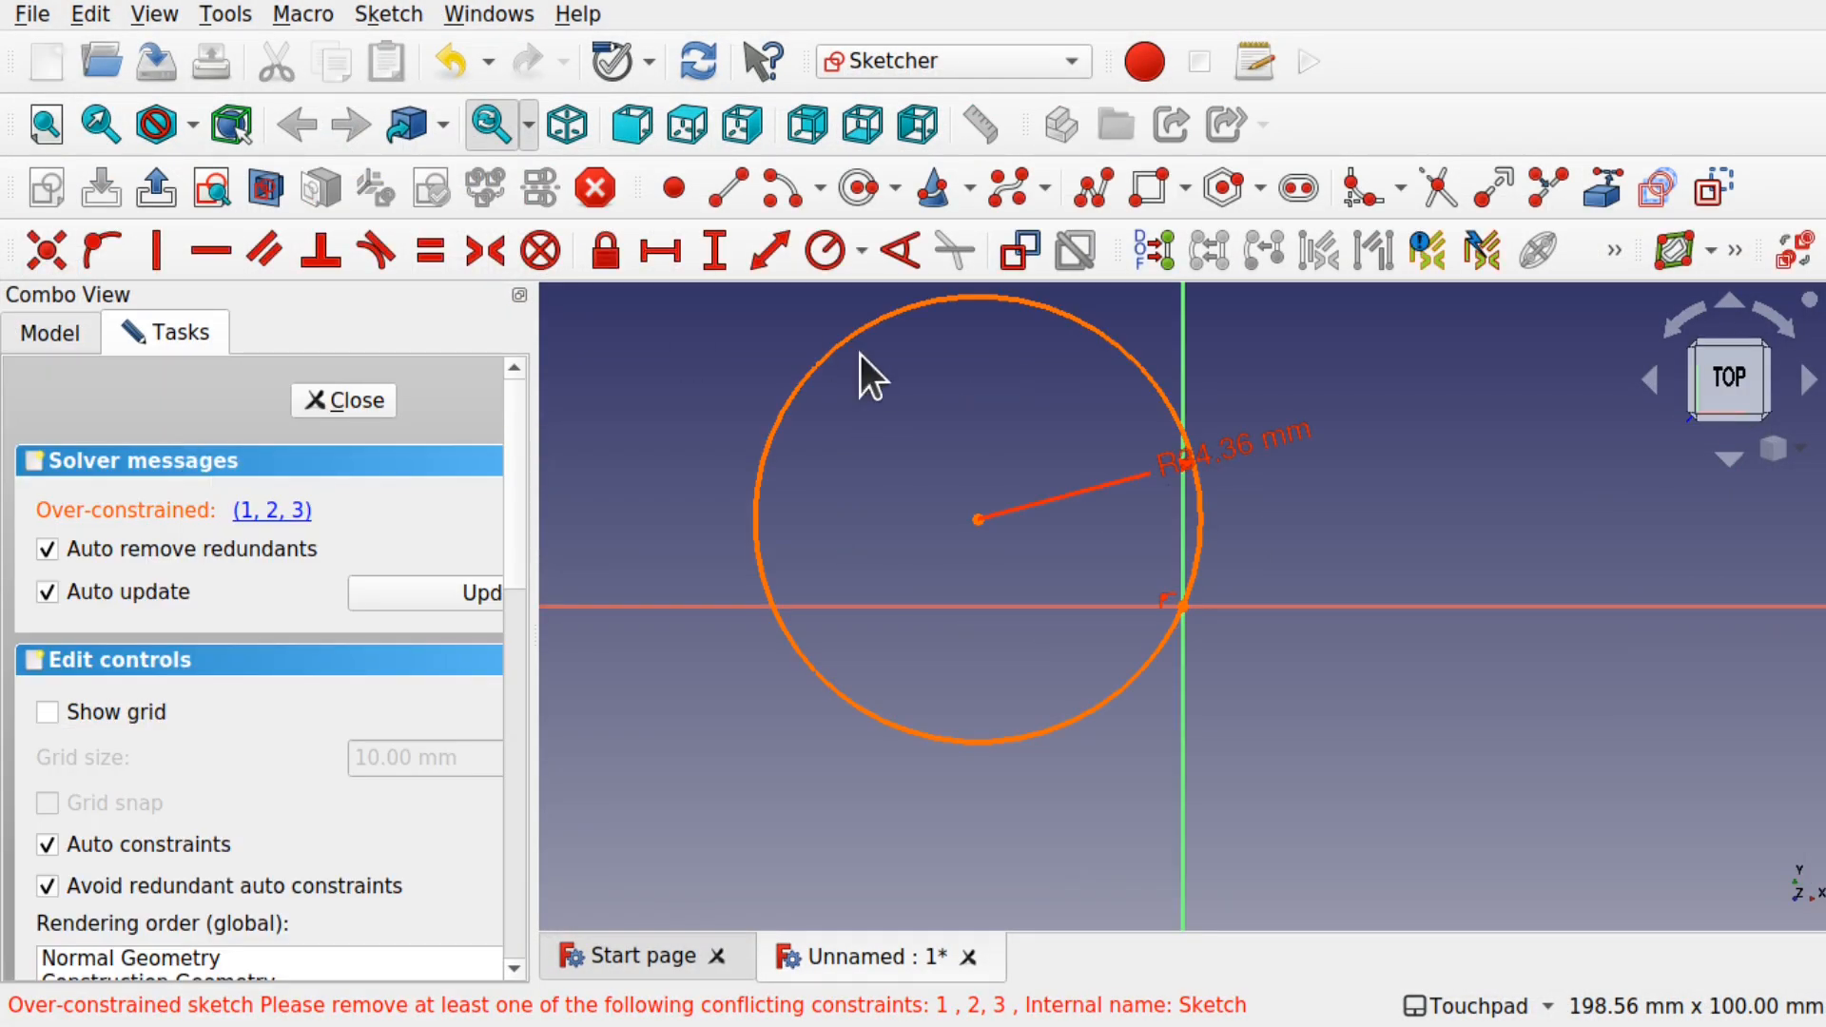
click(356, 393)
drag(475, 748, 591, 861)
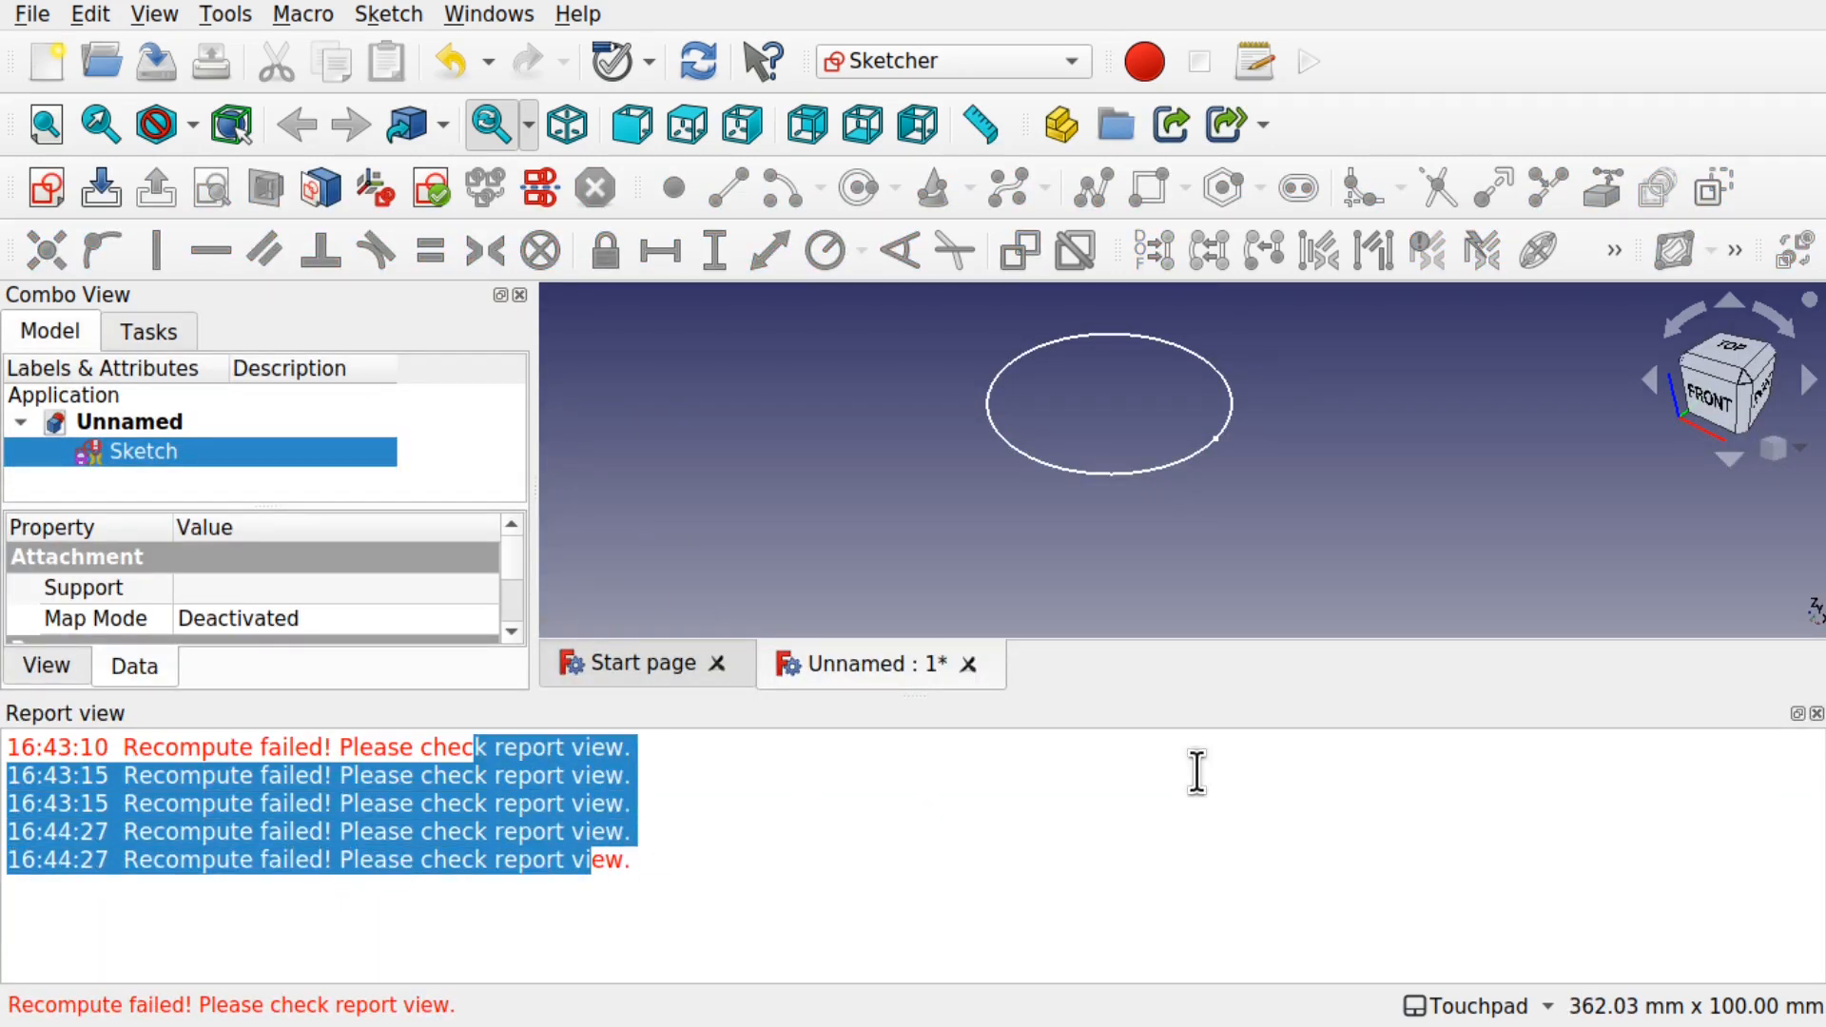
click(1231, 790)
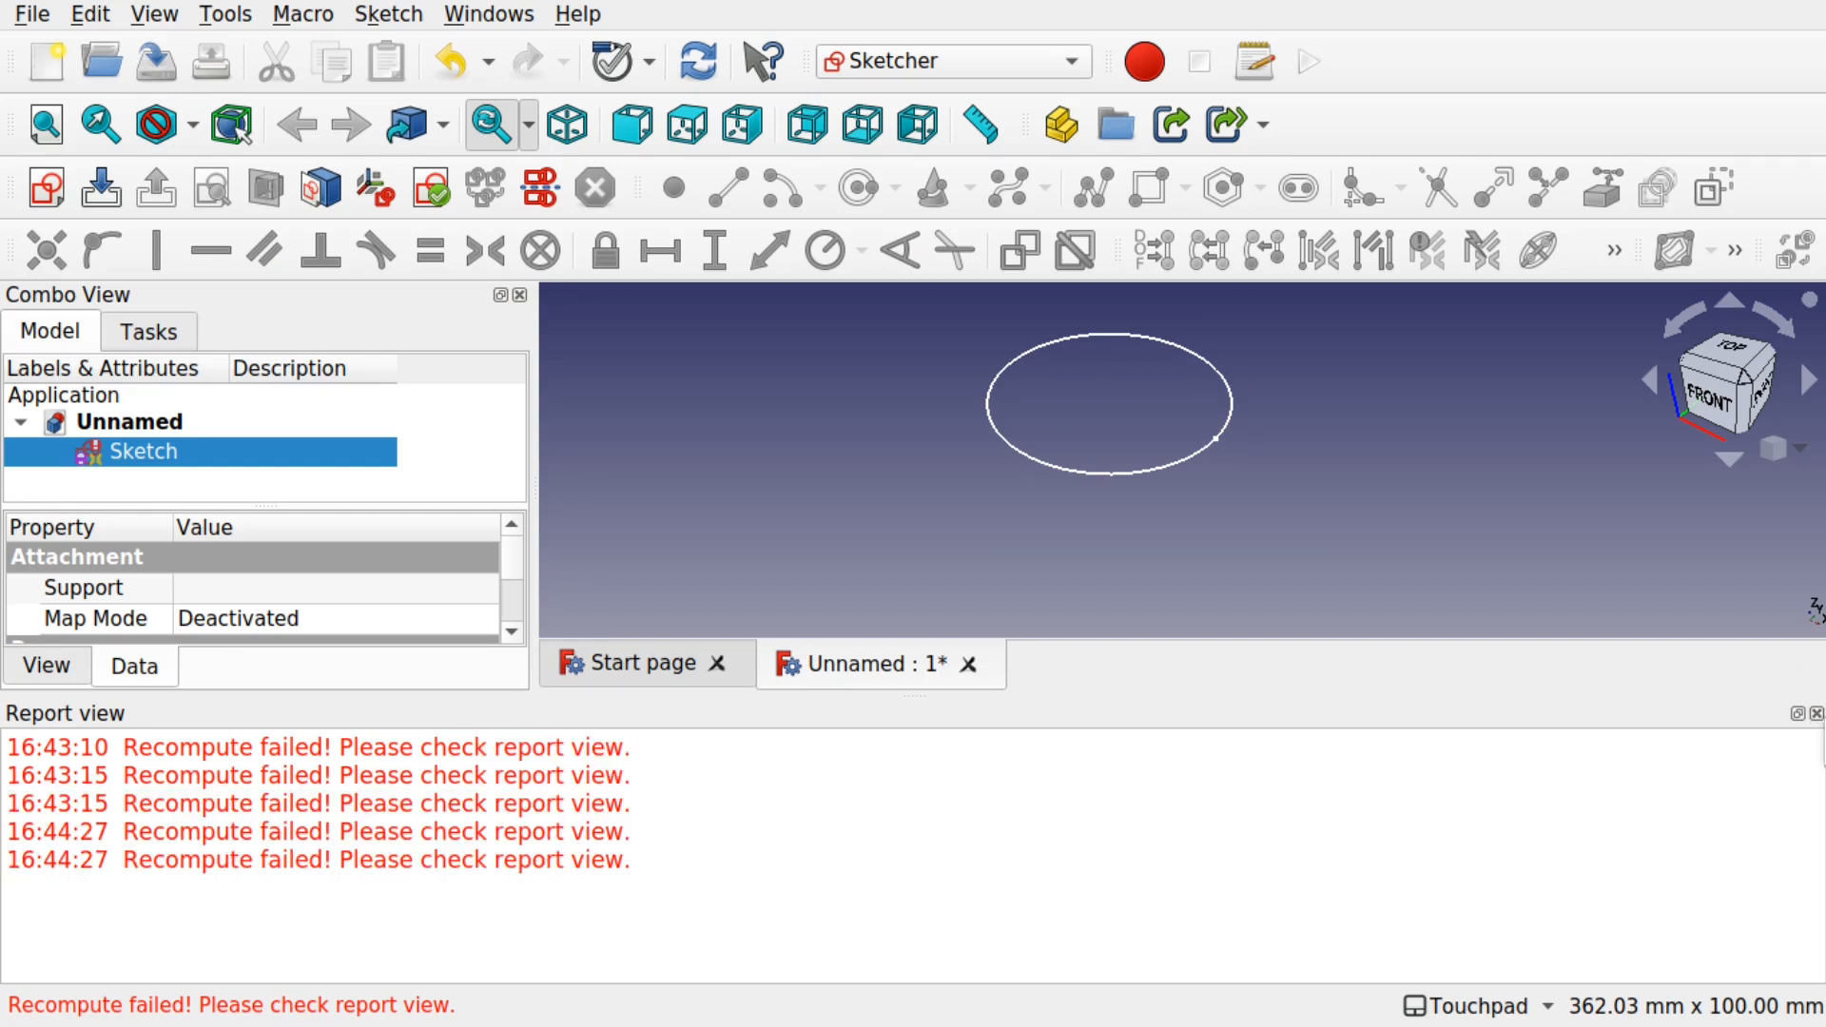
click(1817, 713)
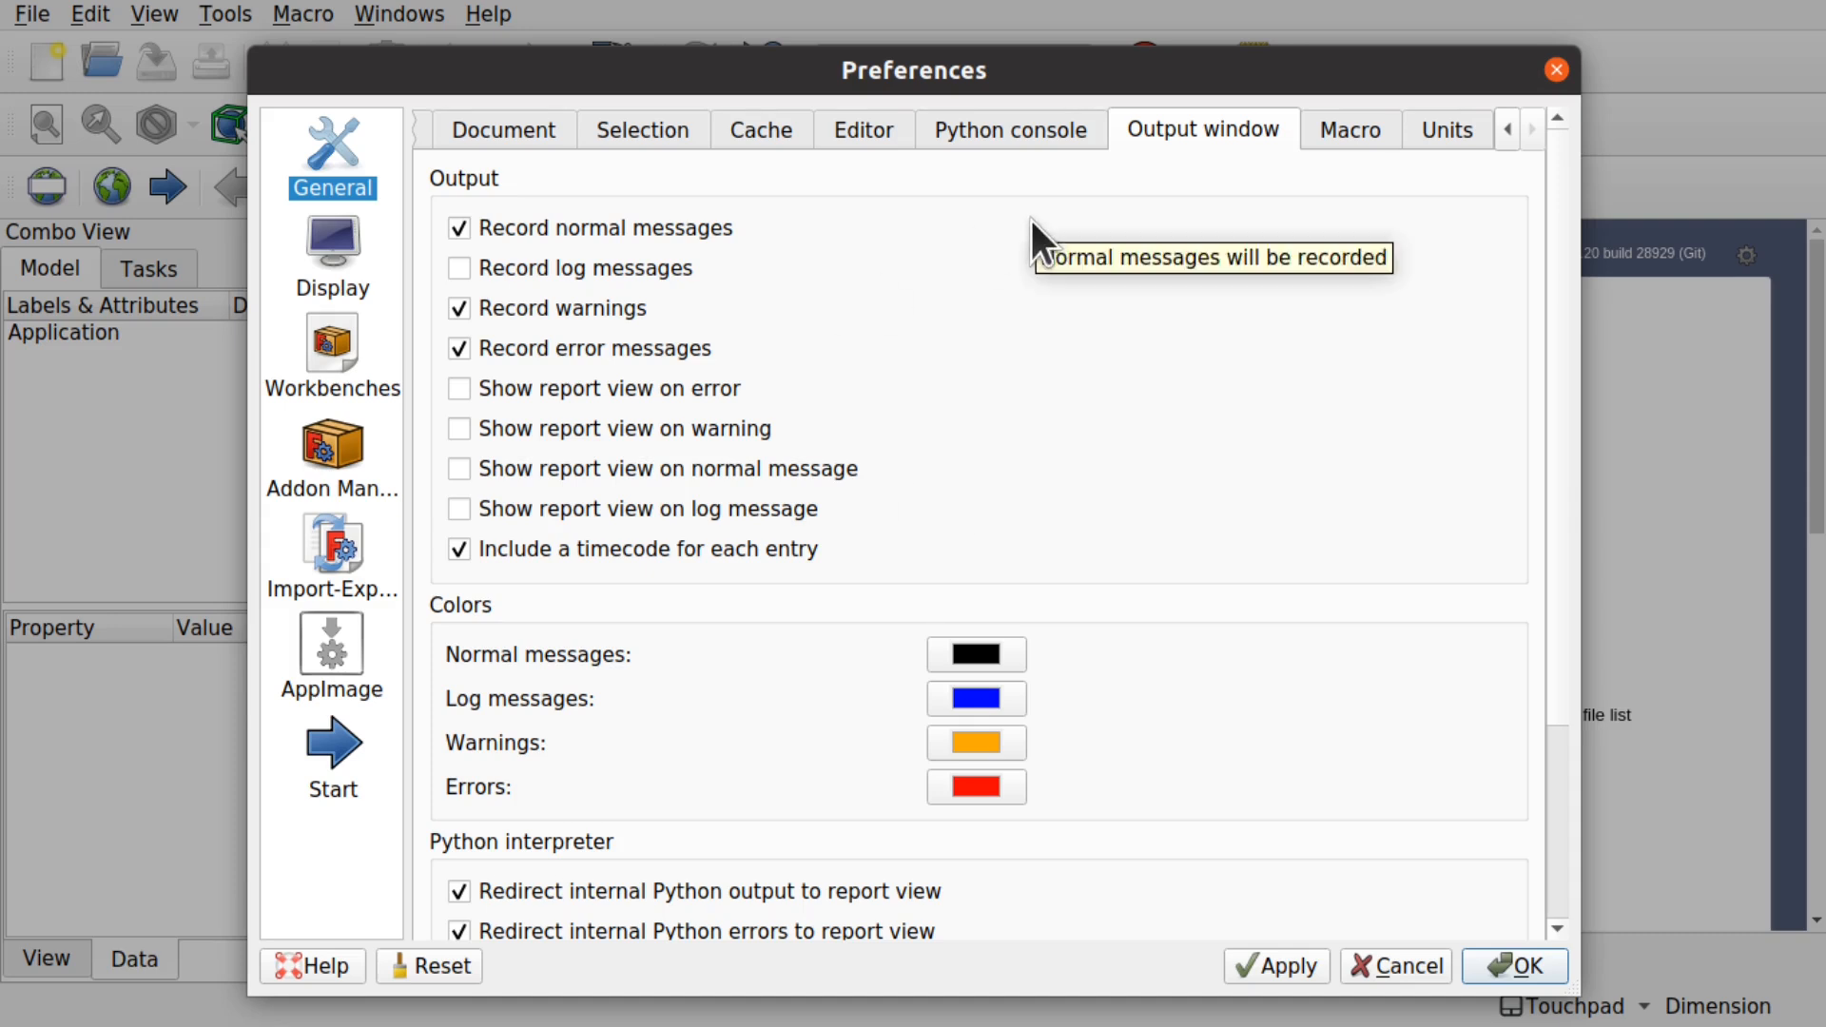
Review the Display preferences for the 3D view and colors, and cancel the Preferences.
click(333, 250)
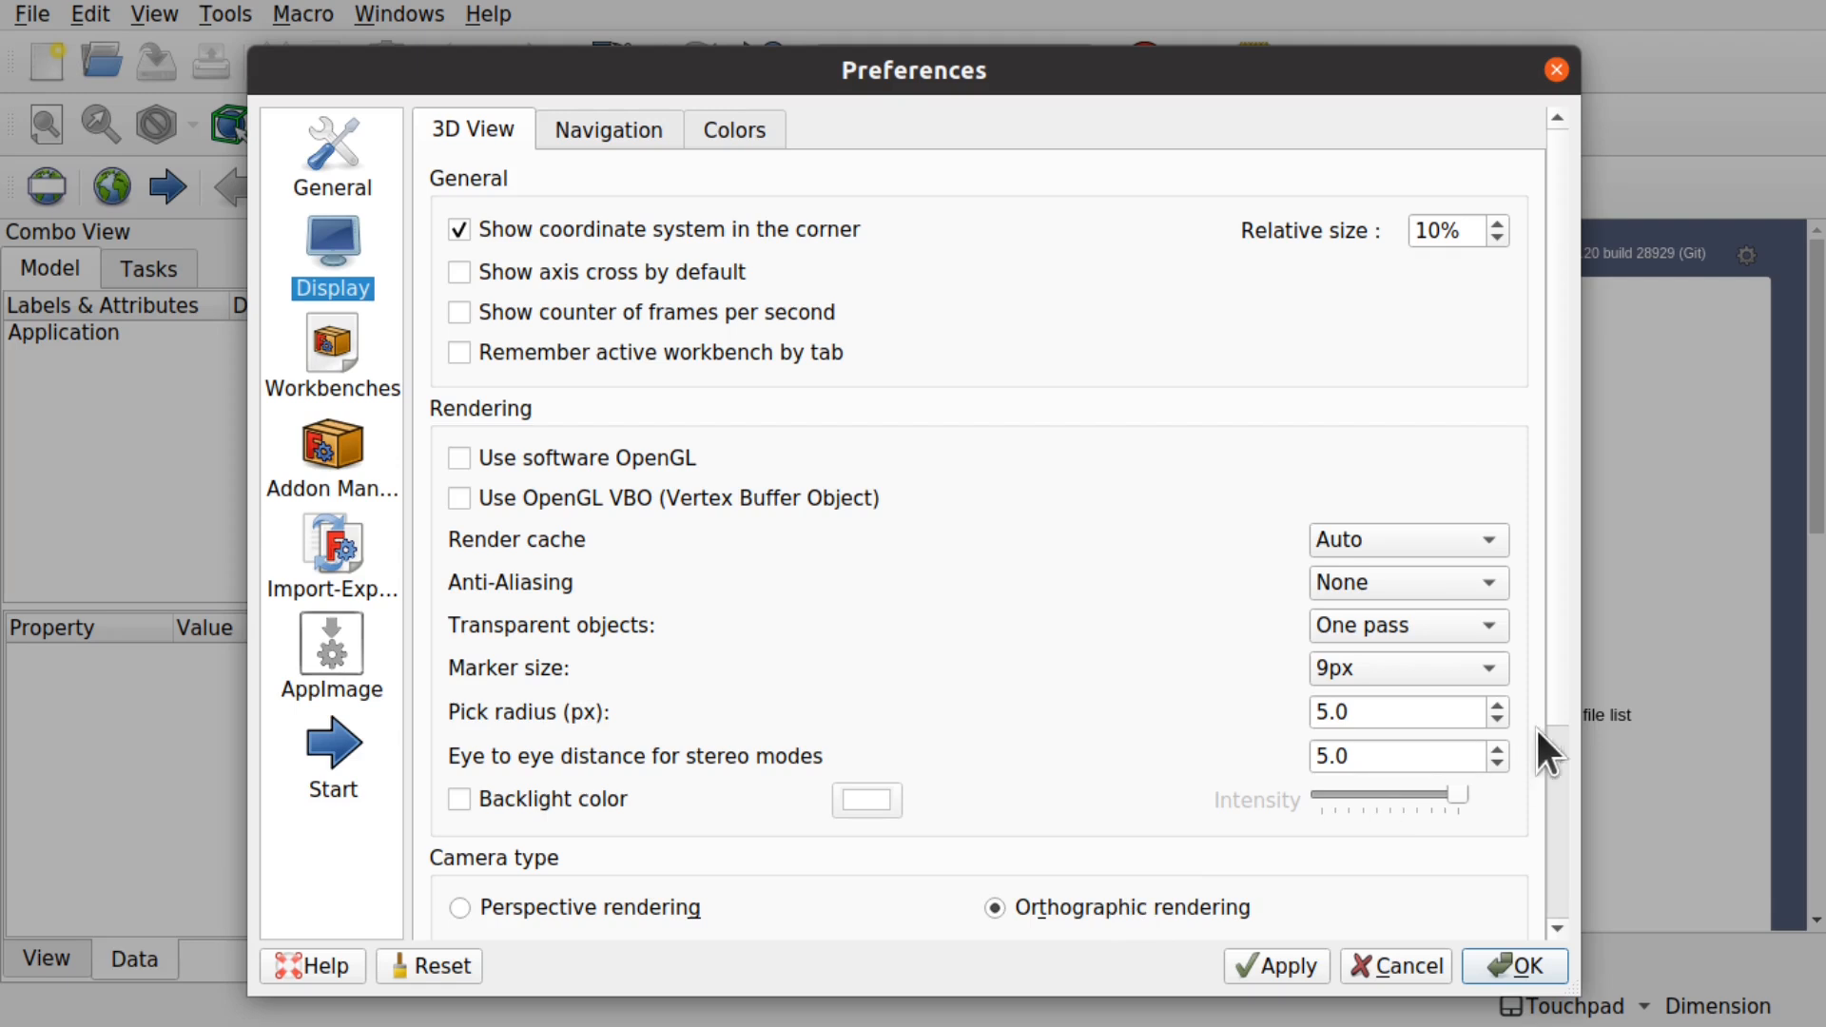
drag(1561, 692, 1553, 605)
click(725, 150)
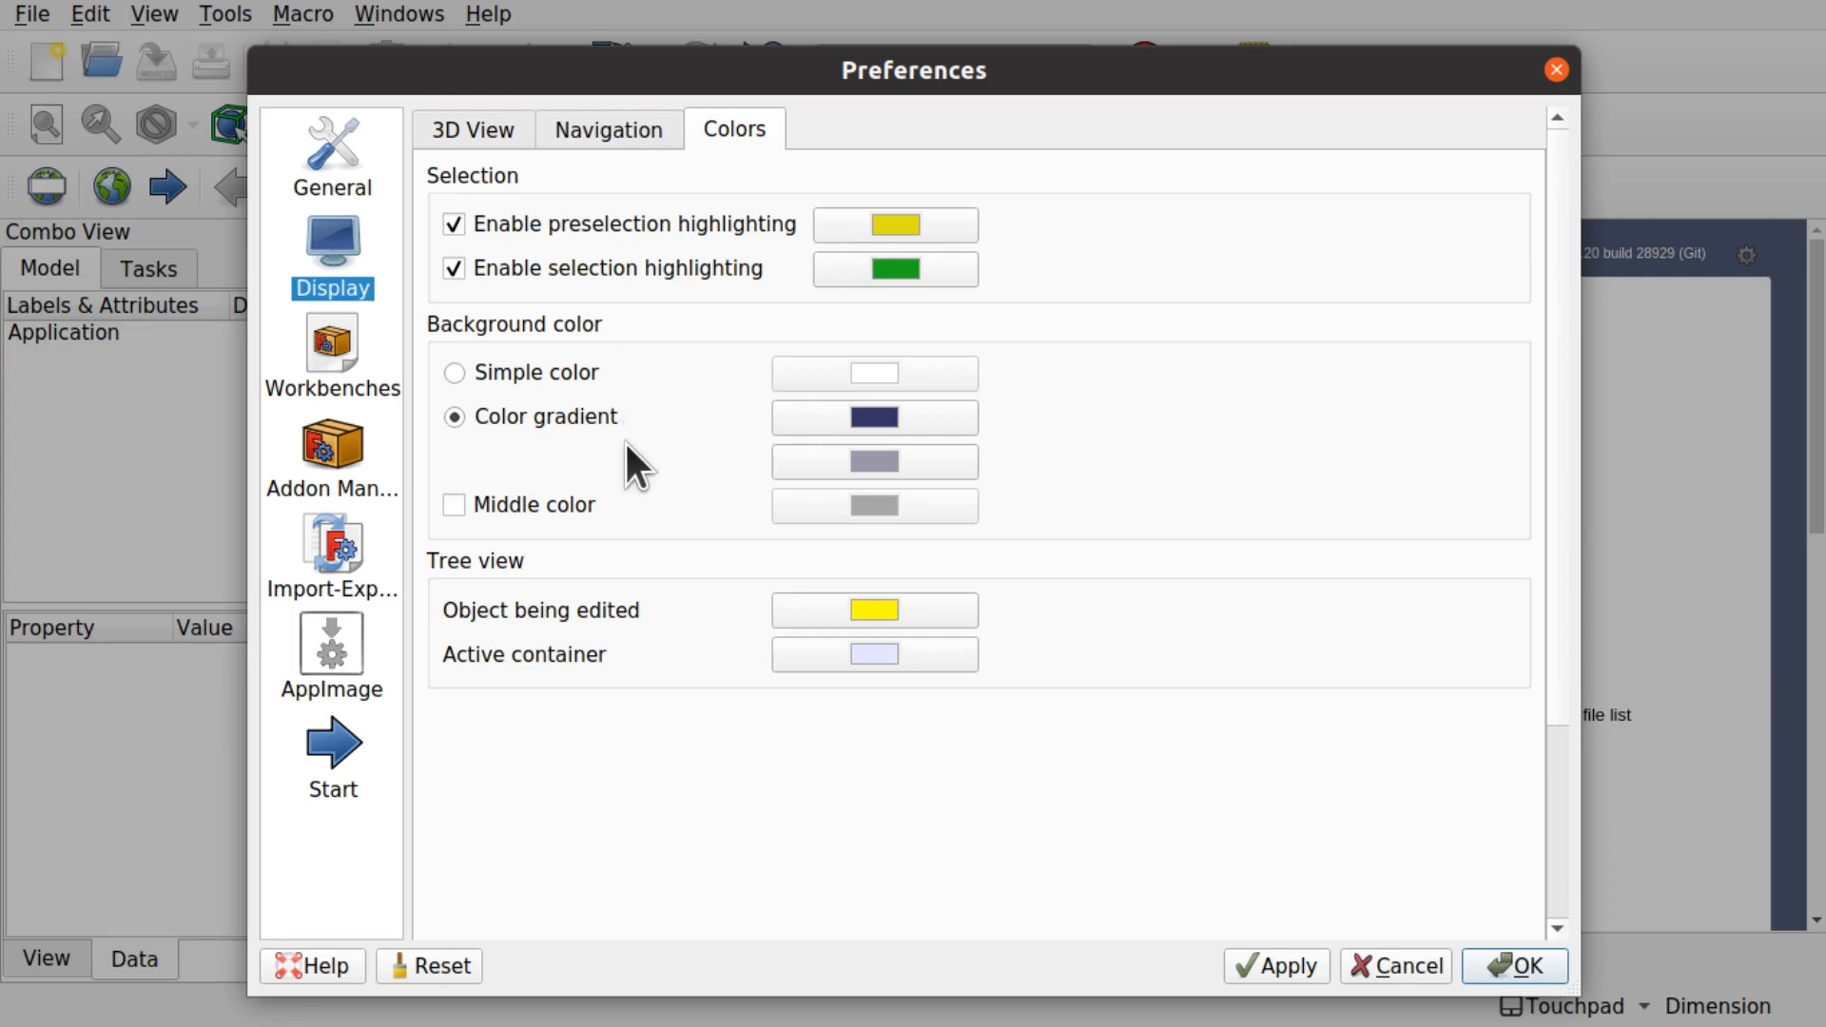
click(1385, 966)
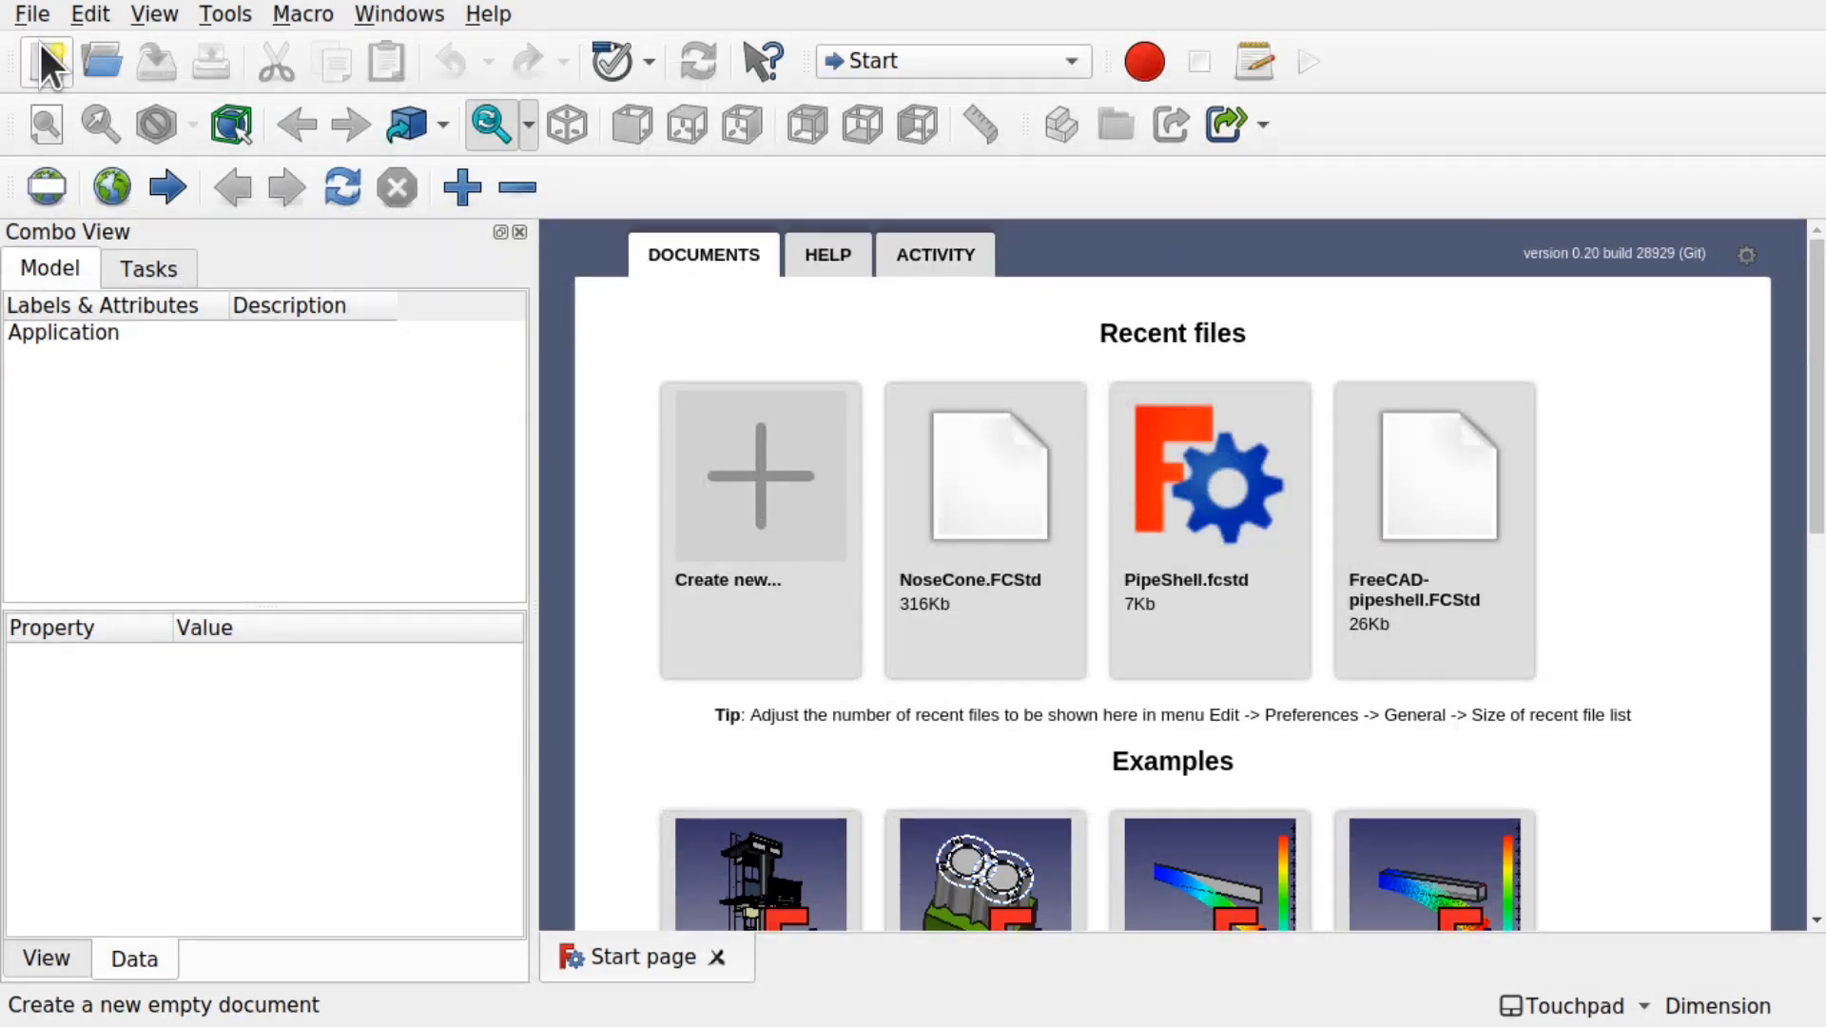
Create a new empty document and open the Display color preferences.
click(44, 61)
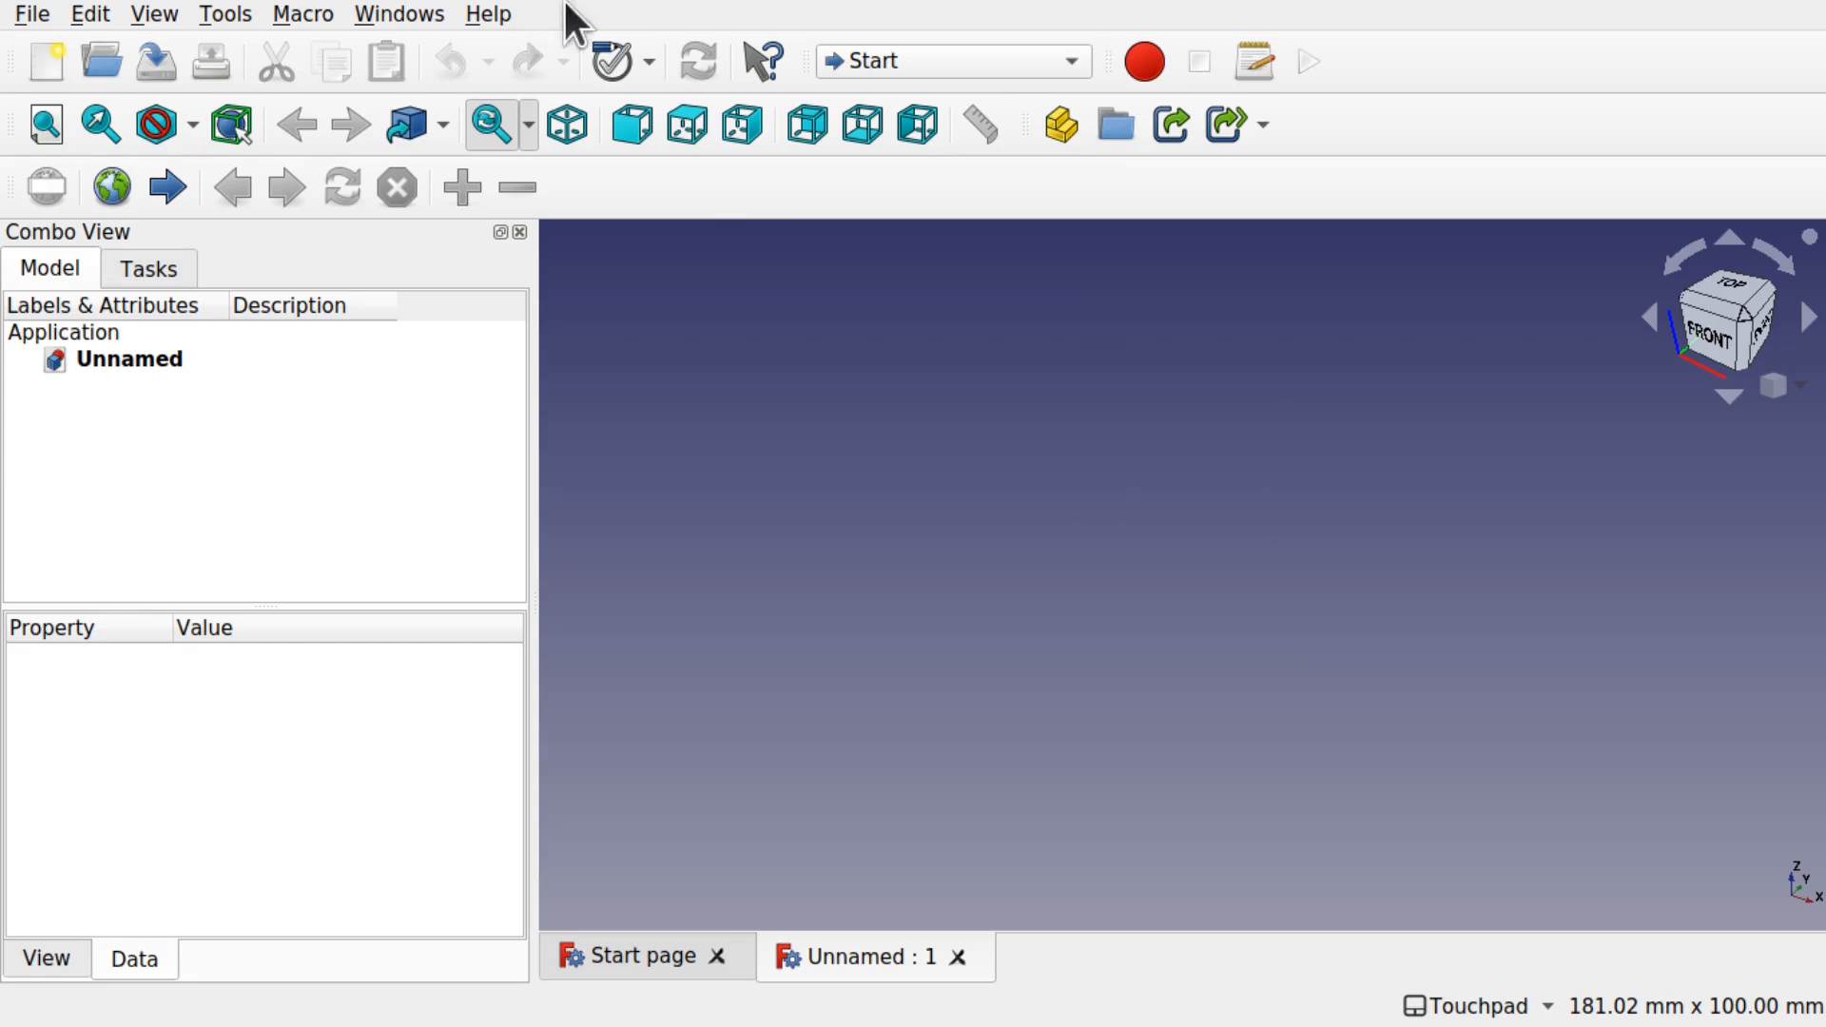
click(95, 17)
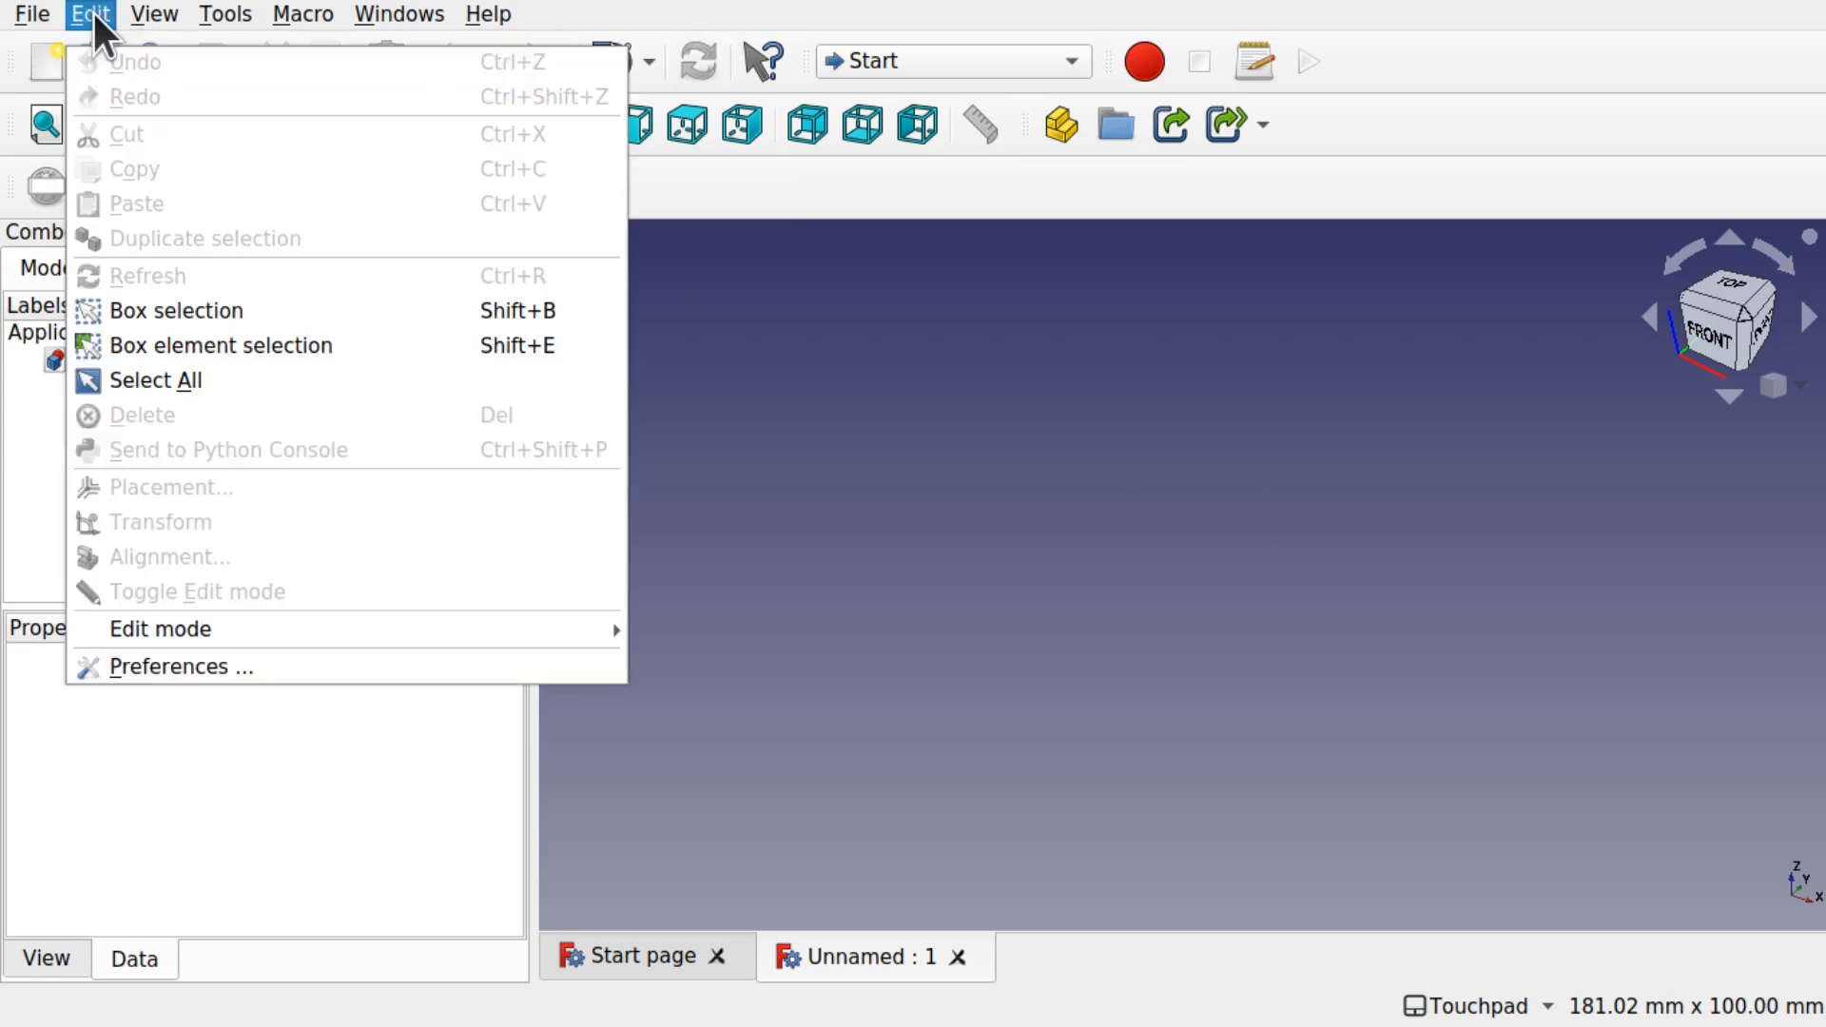
click(266, 666)
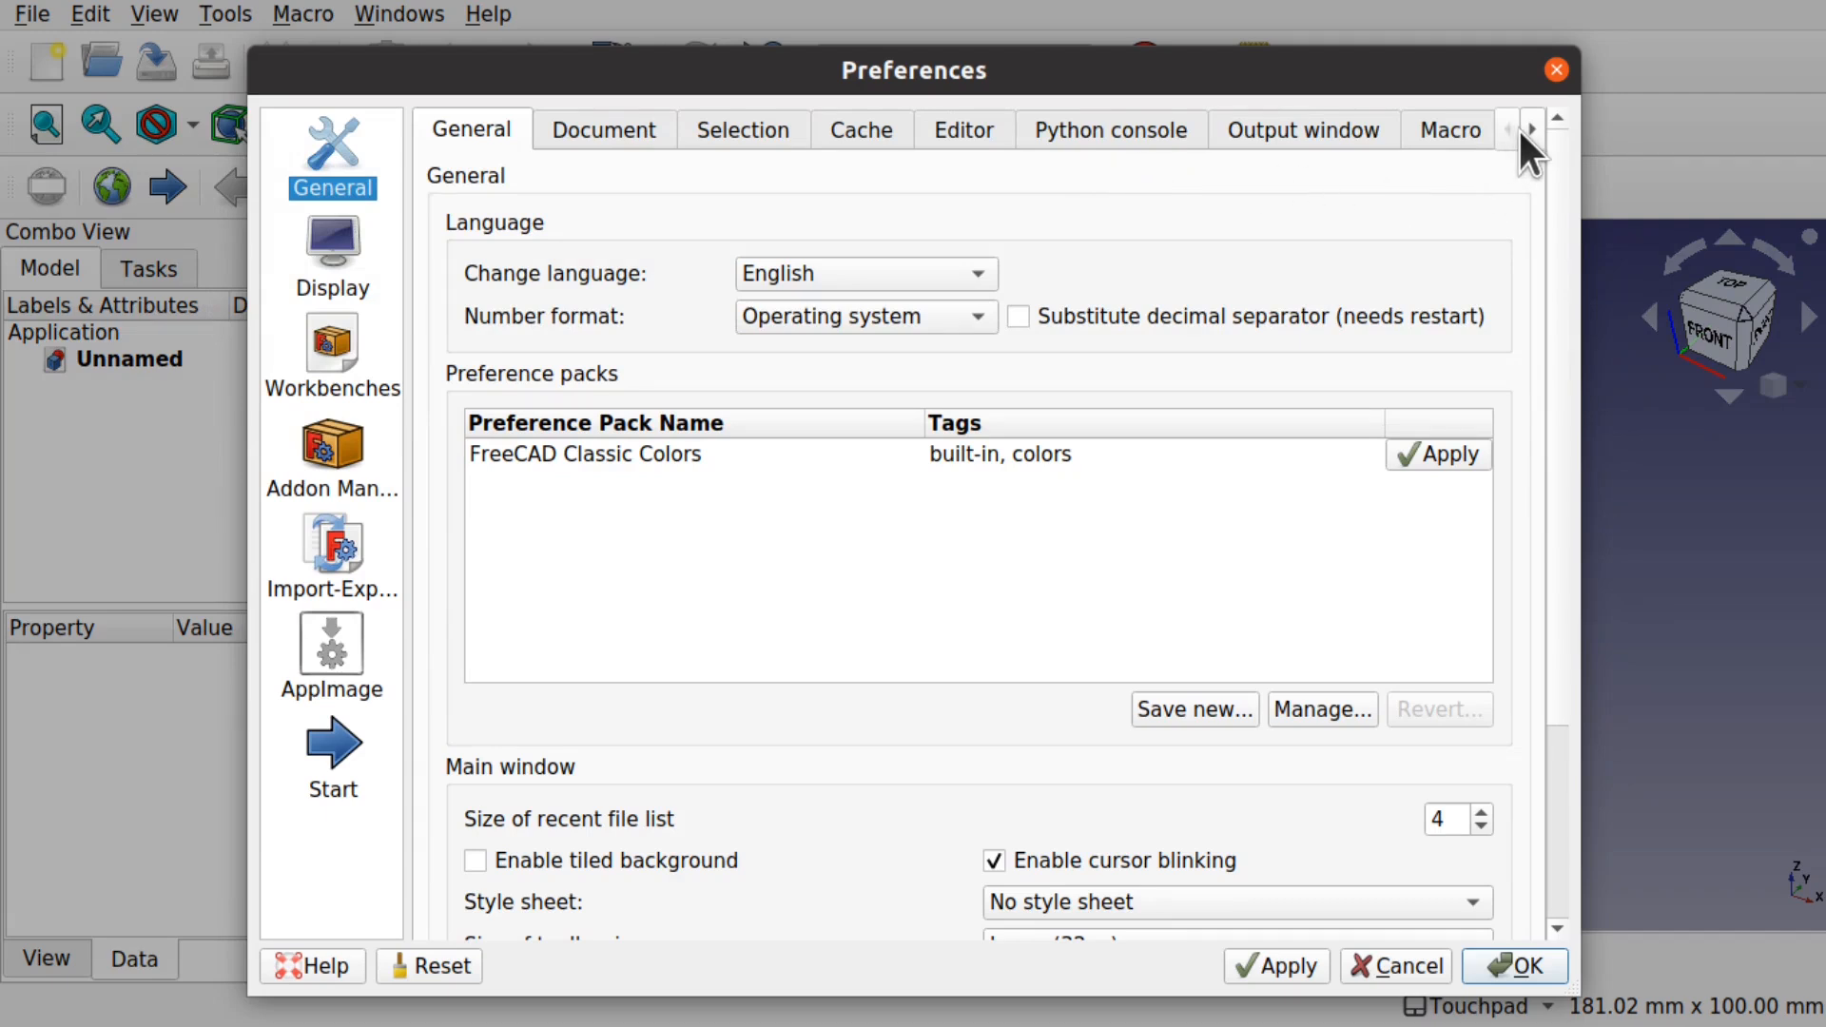
click(337, 278)
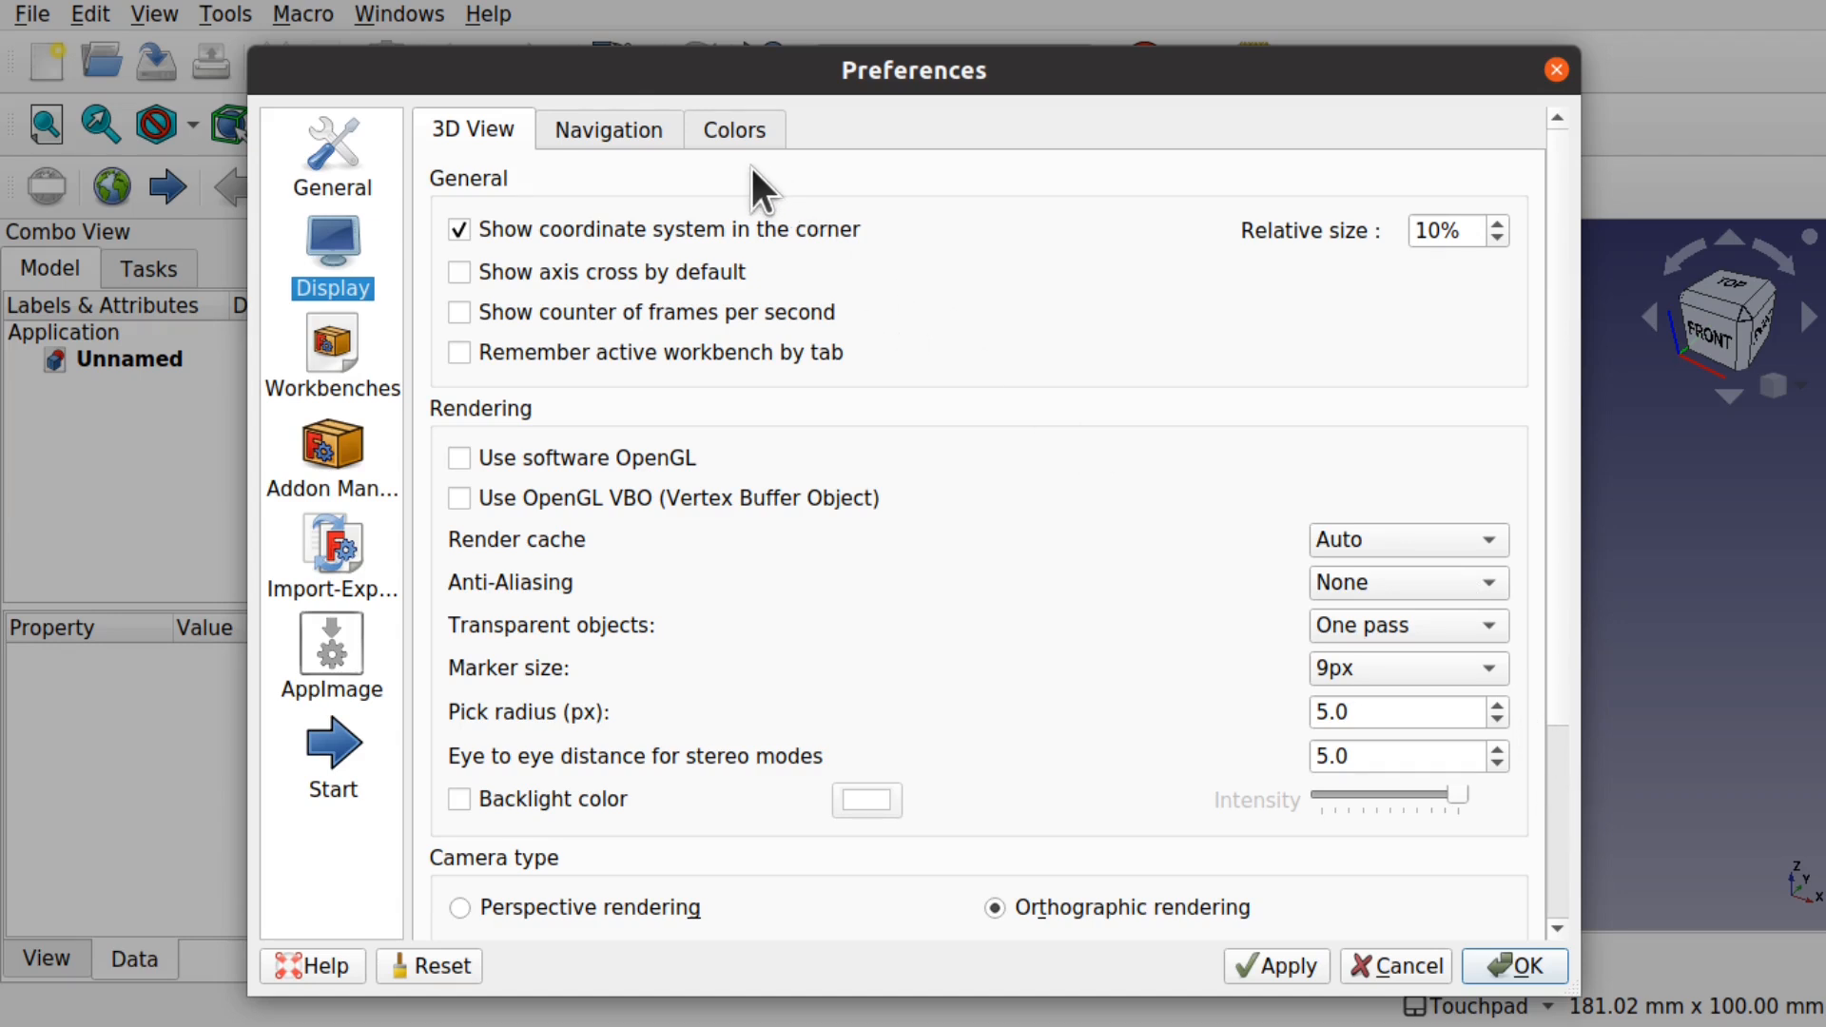
click(738, 131)
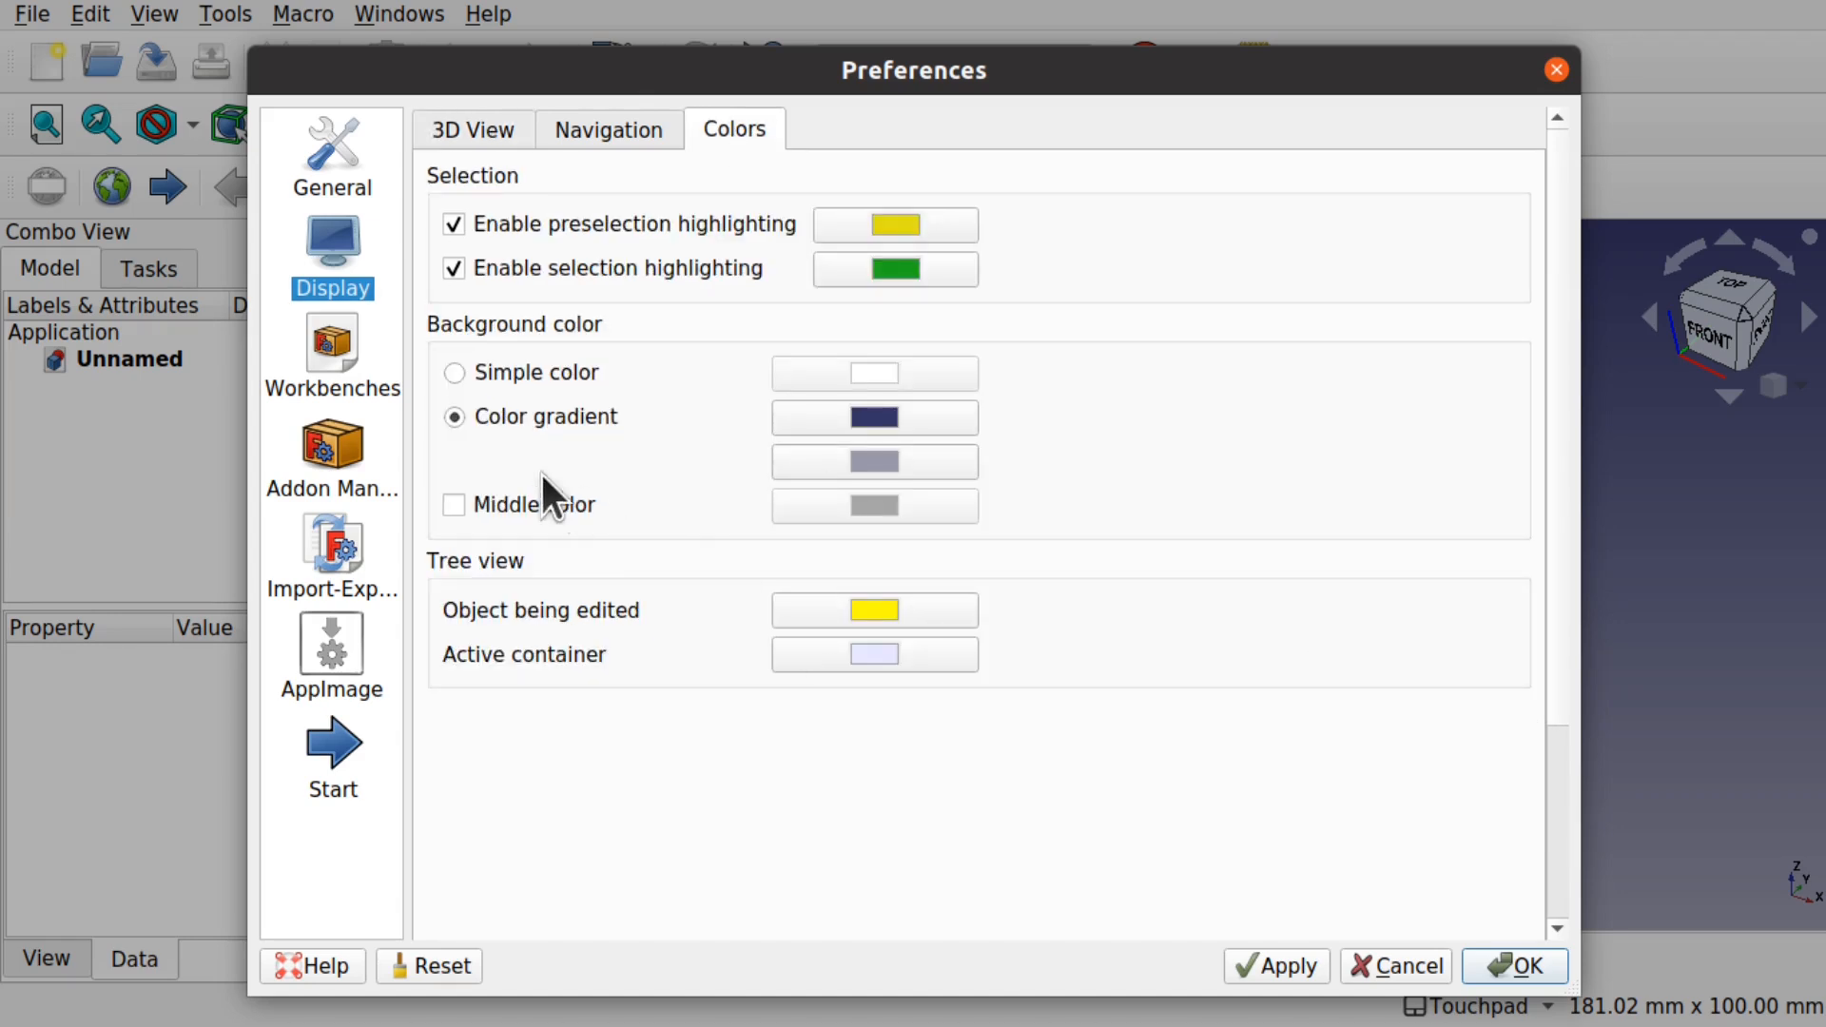
Set the 3D view background to a simple white color (#ffffff) and apply it.
click(451, 371)
click(899, 367)
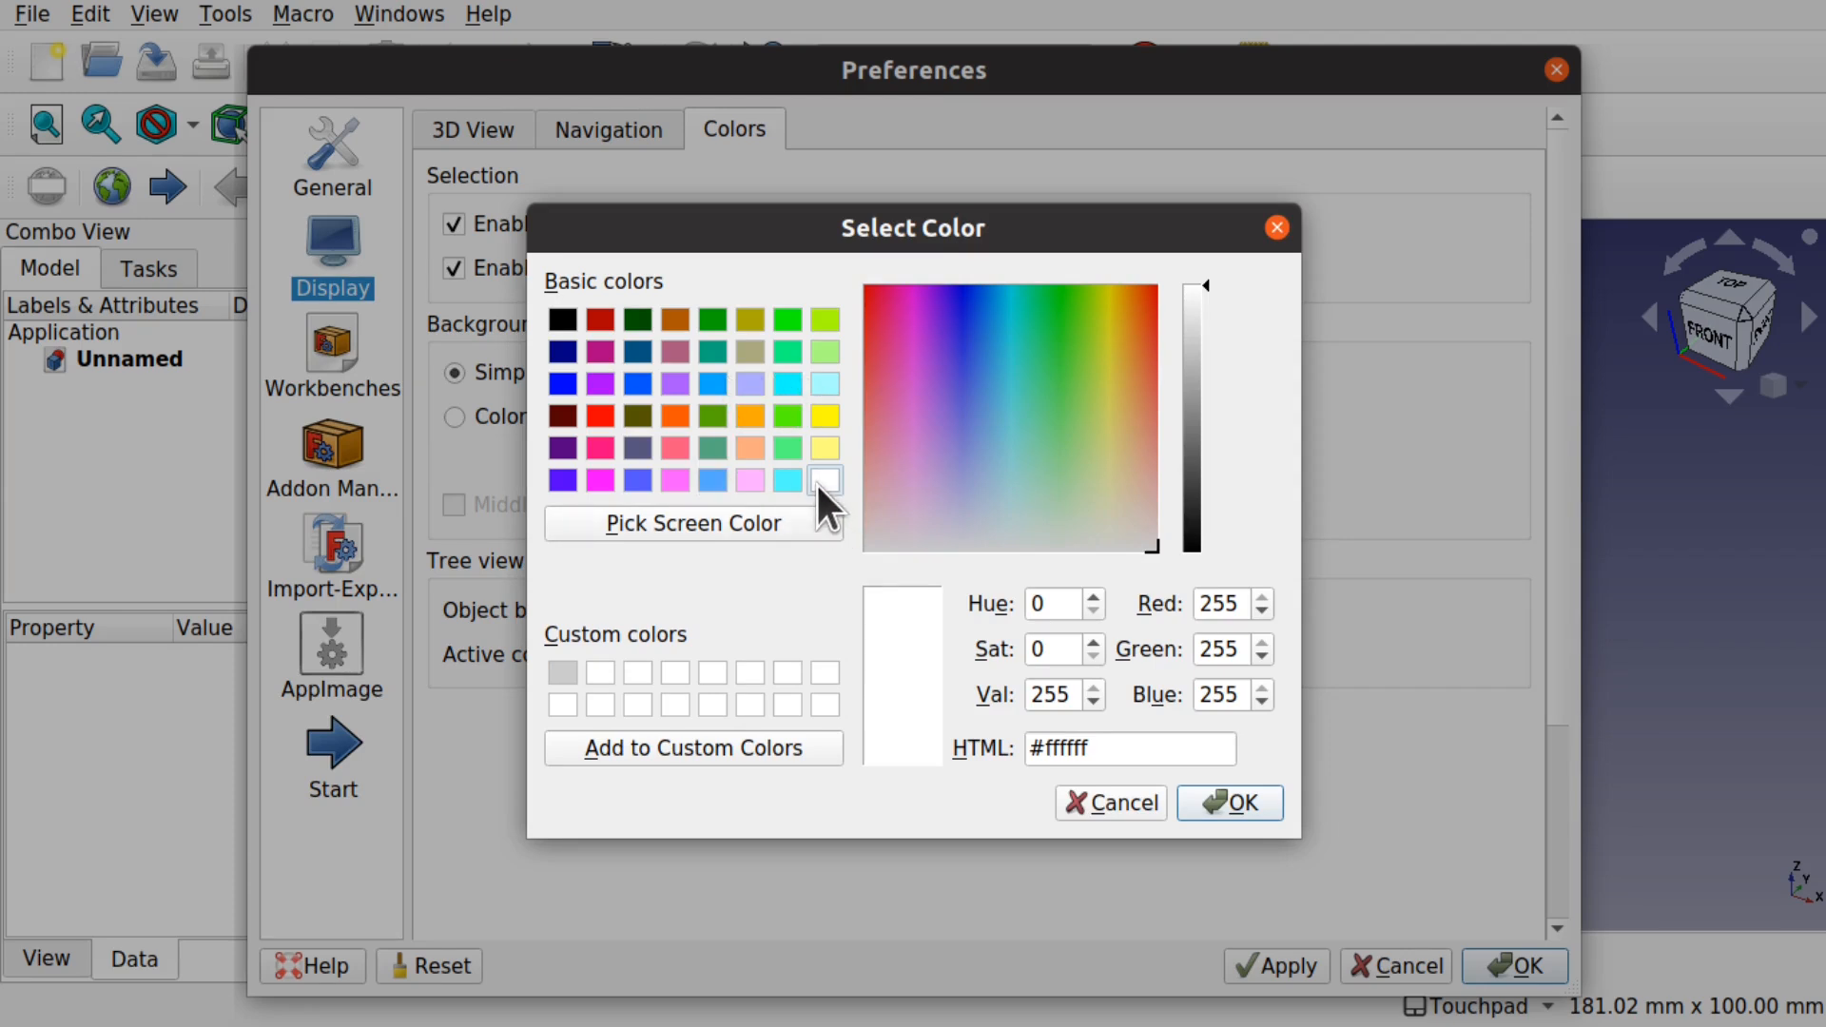
click(1240, 802)
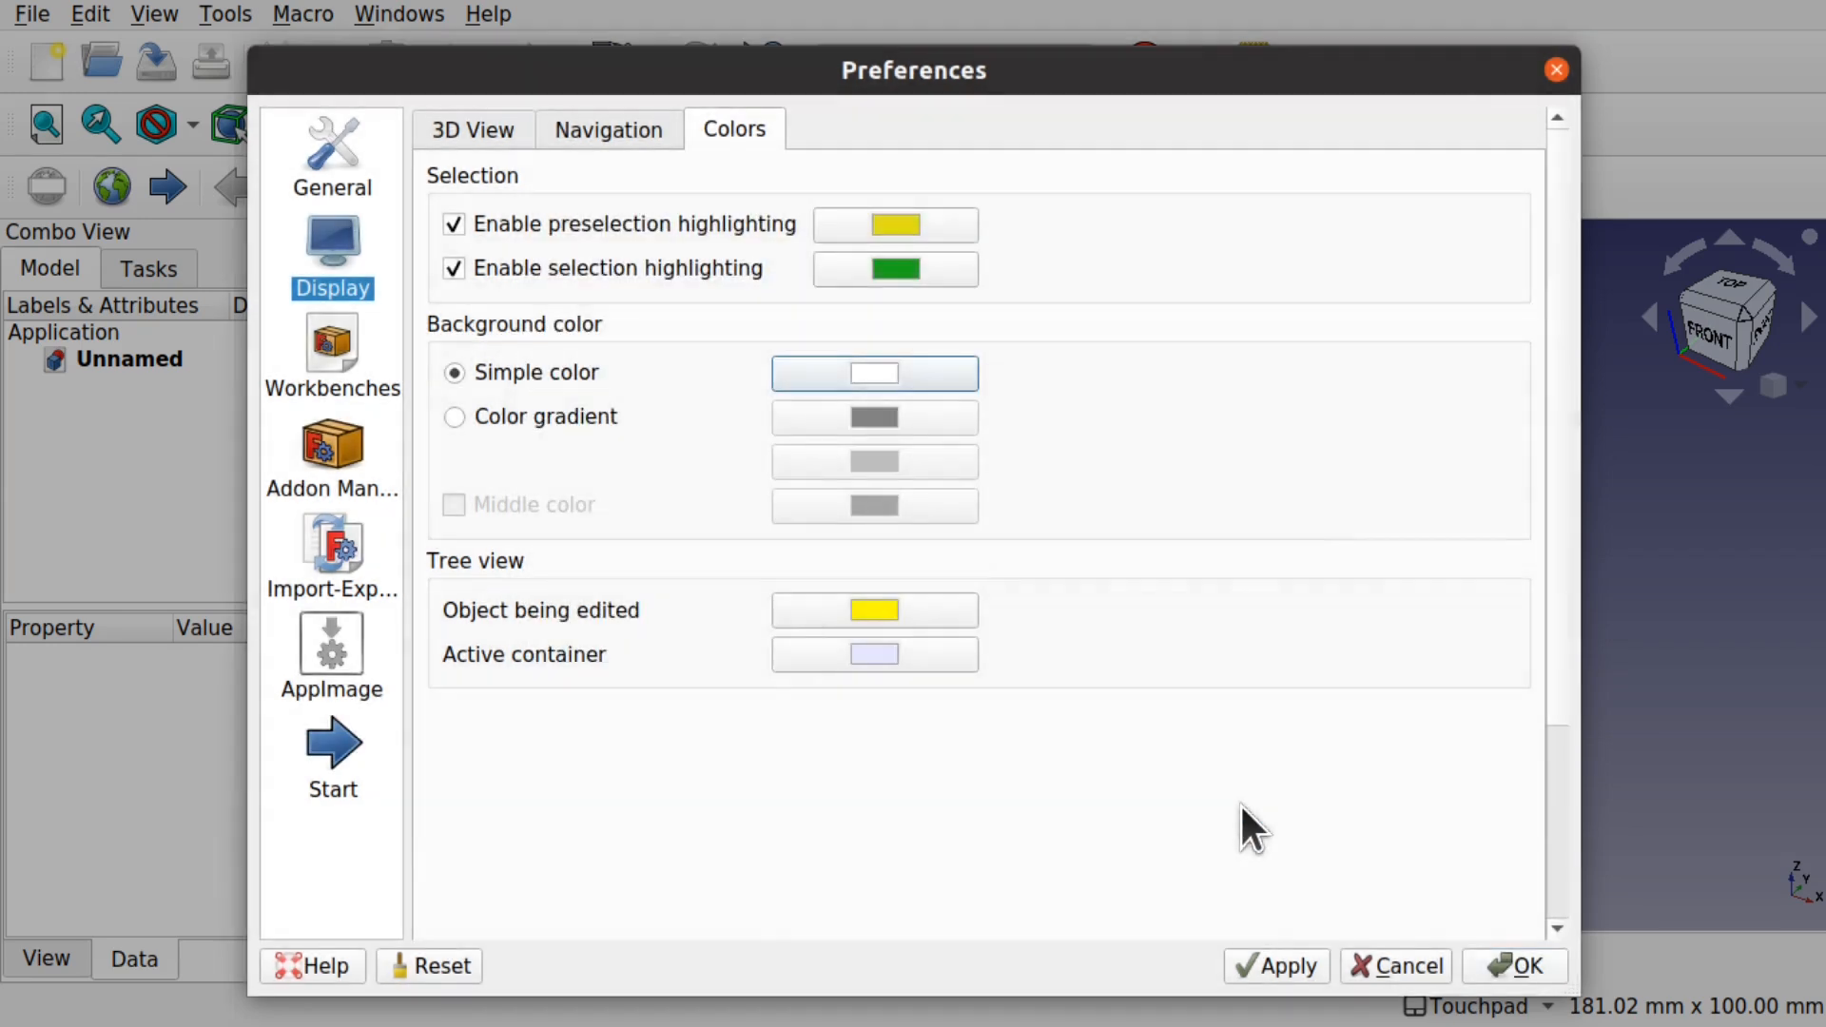
click(1284, 955)
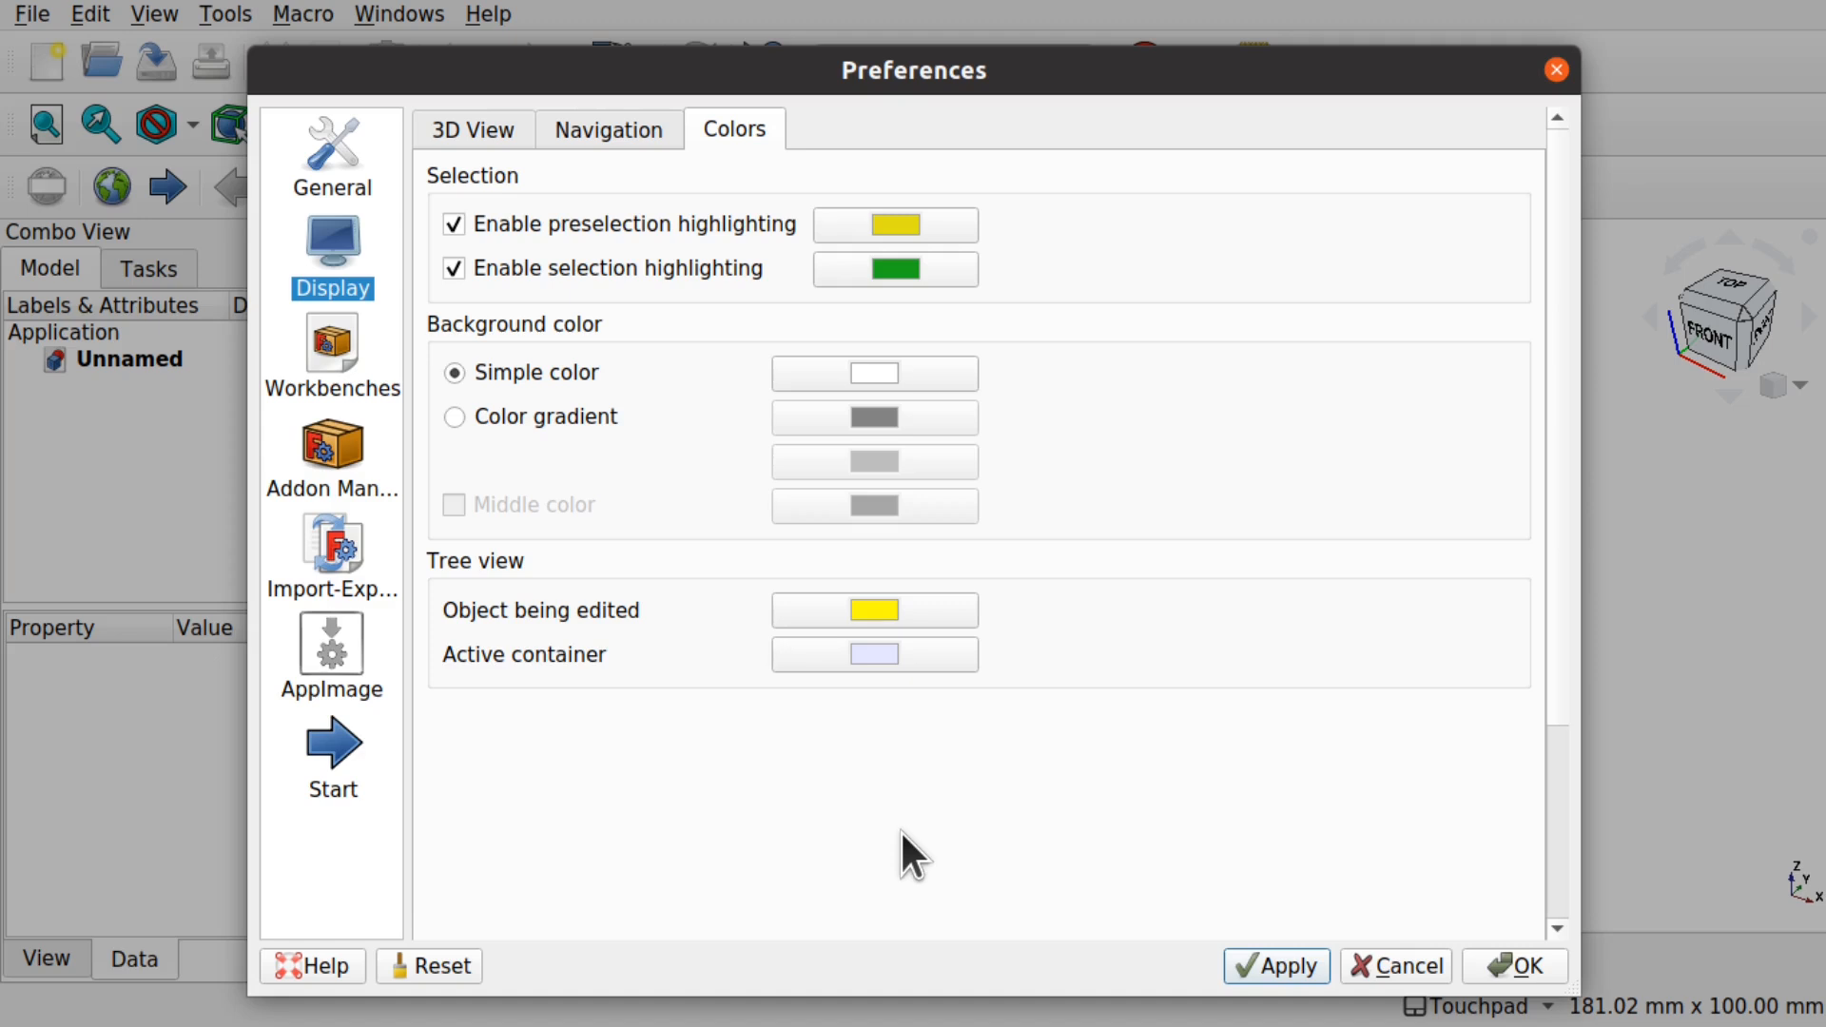
Reset the preferences by clearing all user settings.
click(438, 964)
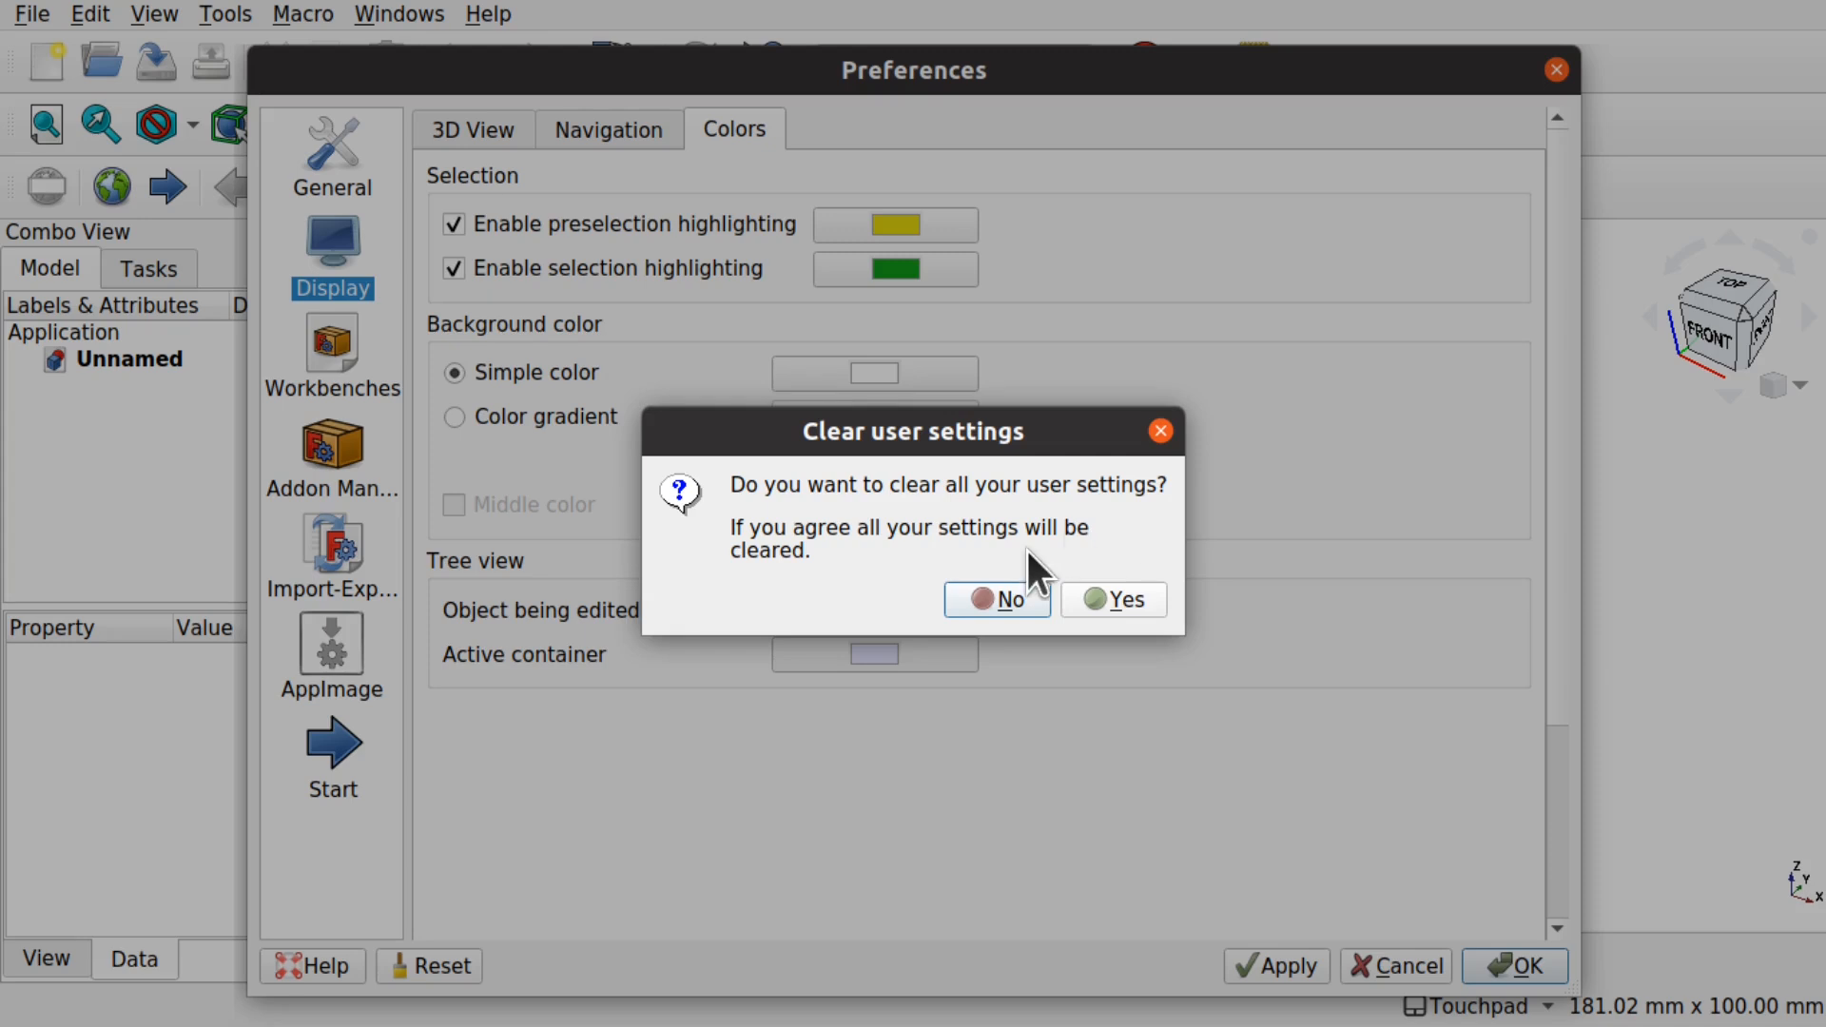
click(1116, 597)
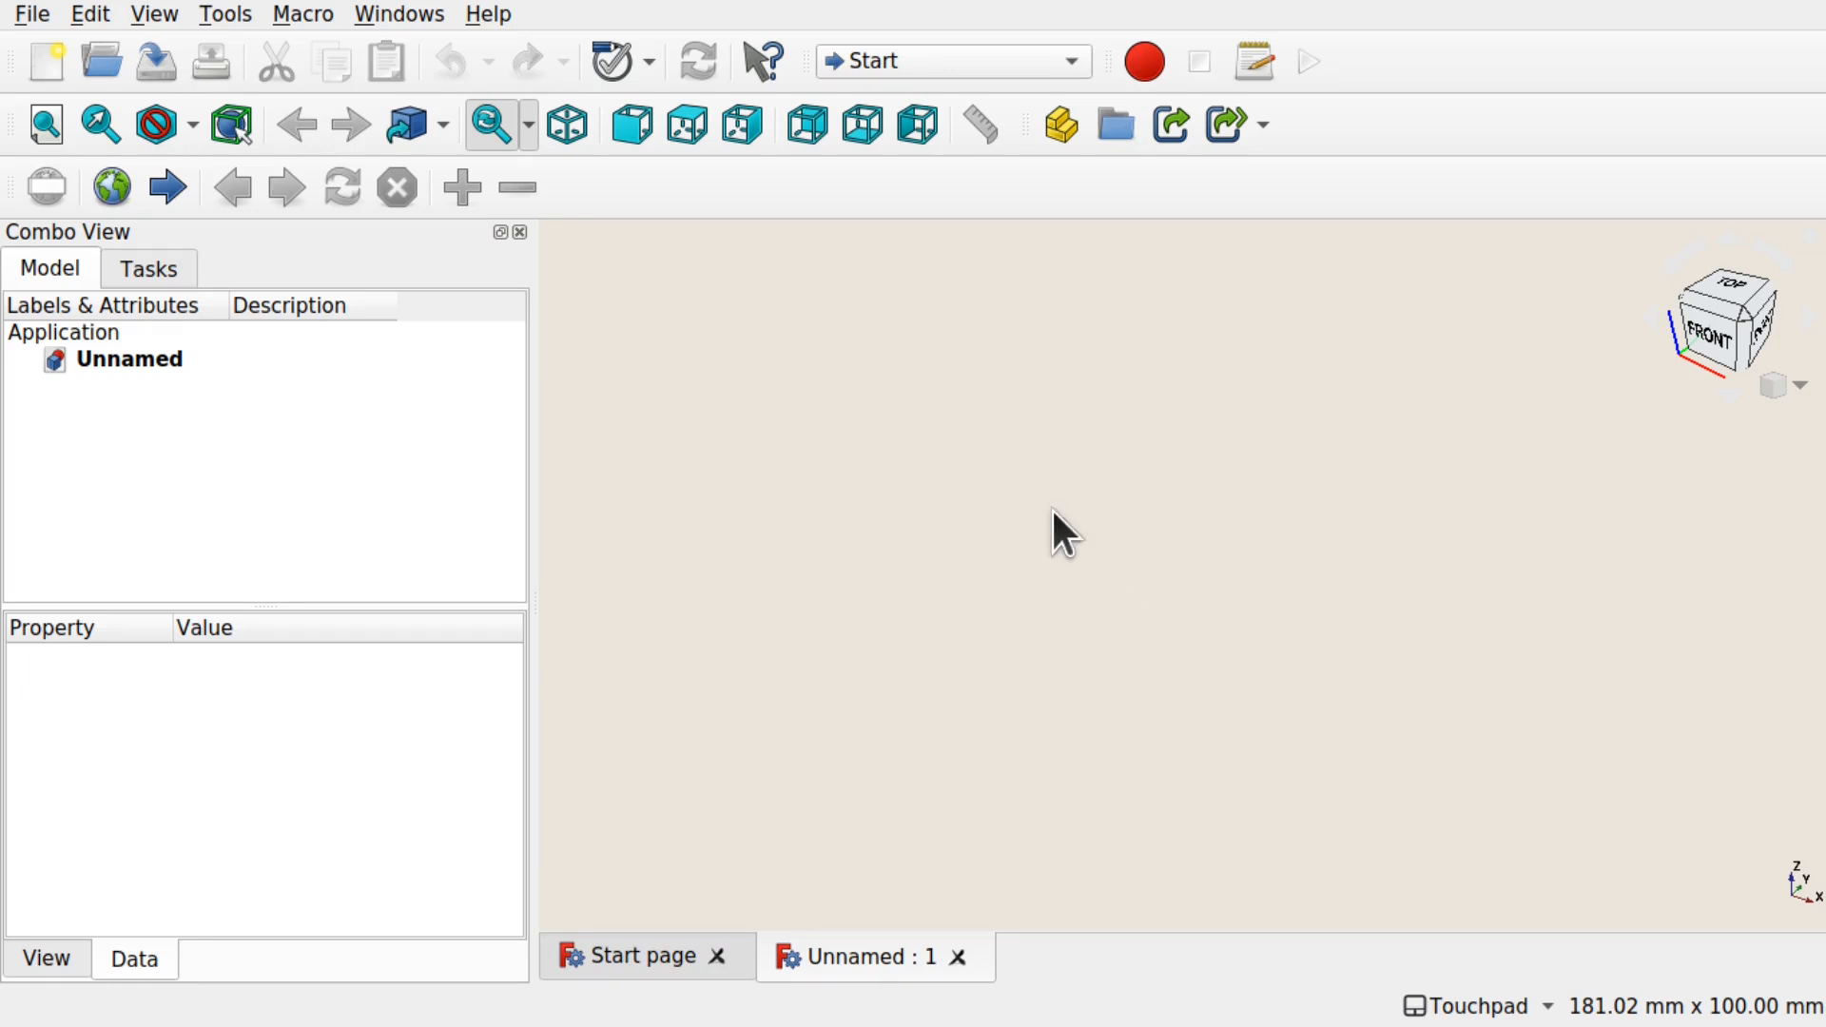
Exit the program so that the cleared preferences take effect on restart.
click(33, 14)
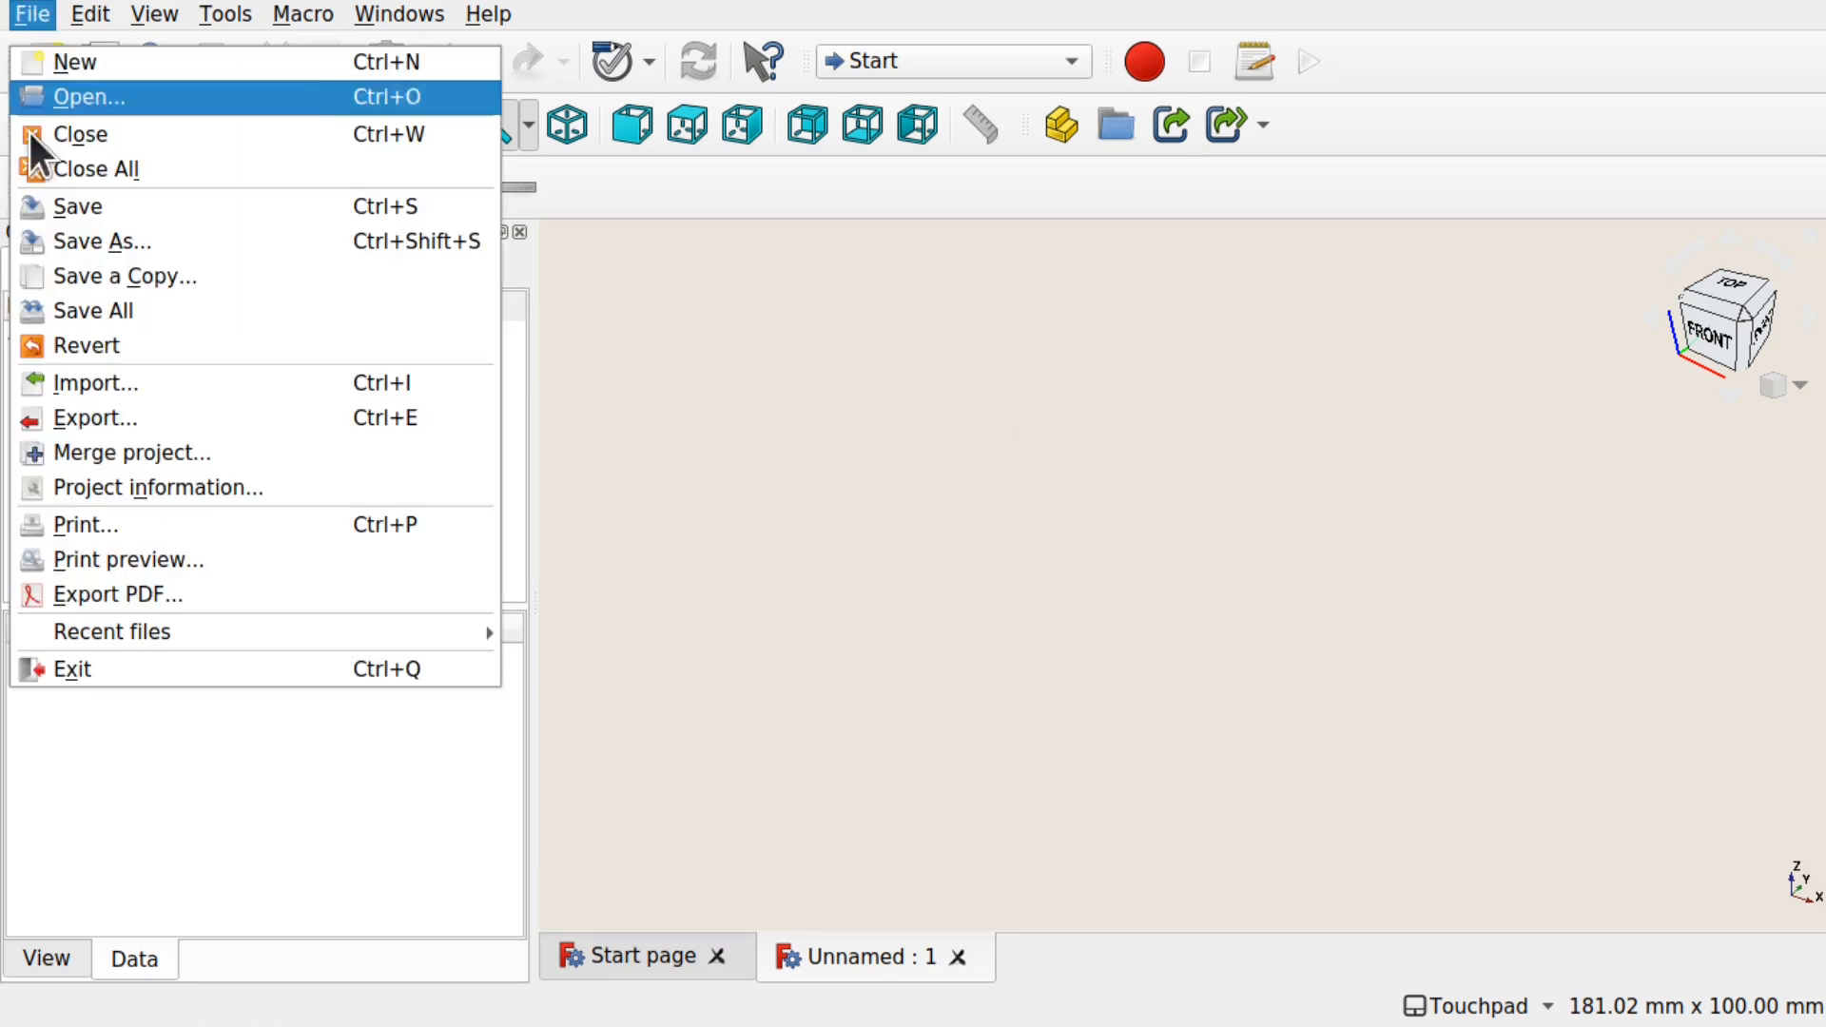
click(152, 672)
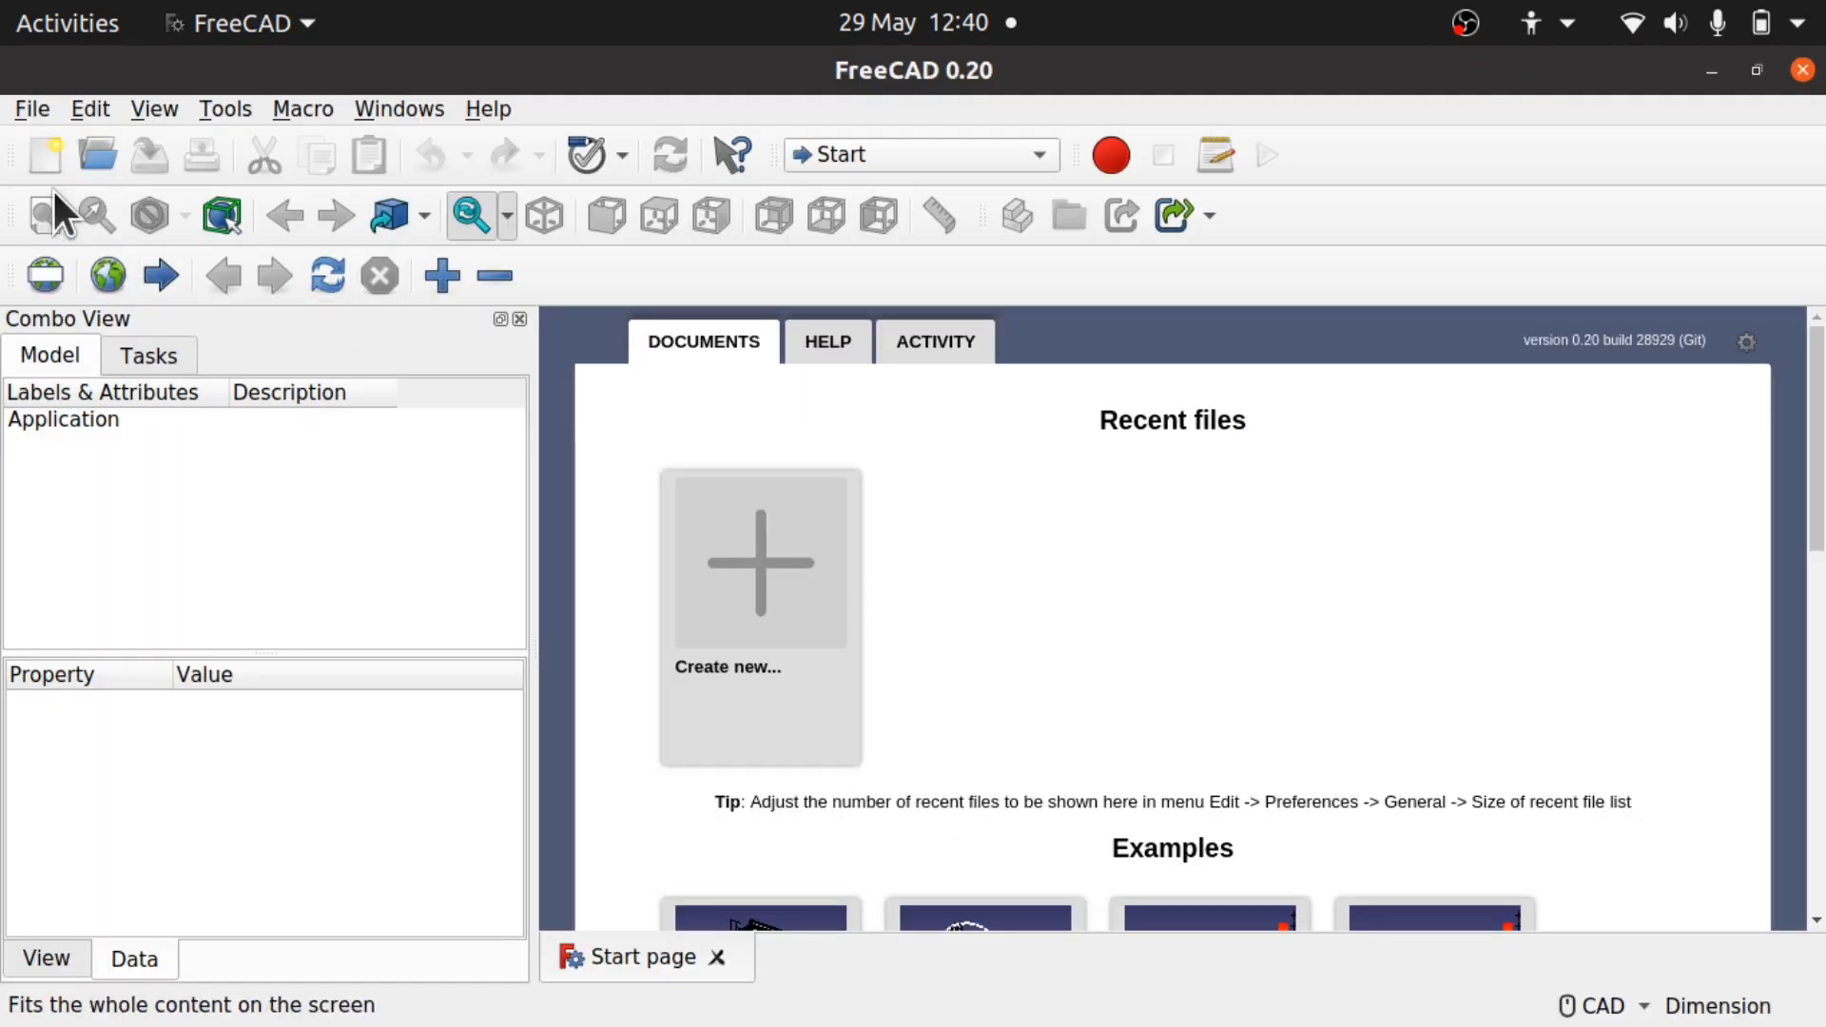
Create a new empty document and switch the main window to fullscreen.
click(42, 156)
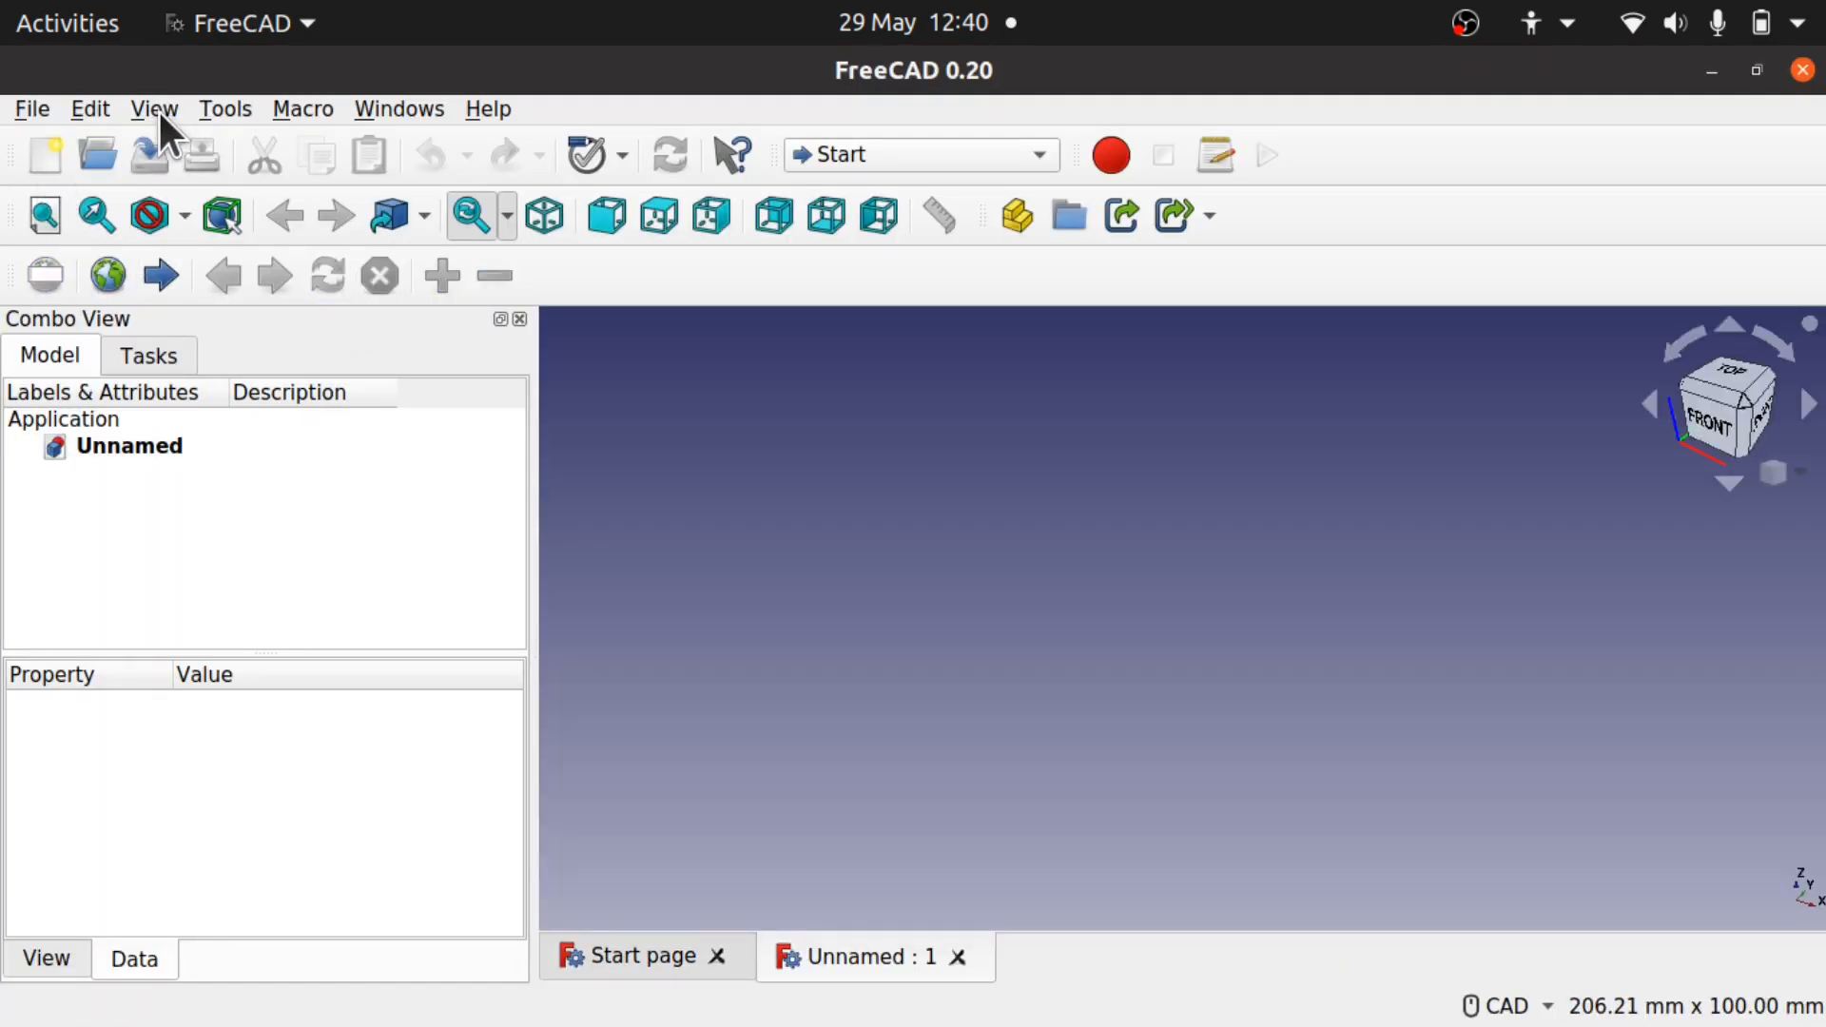
click(154, 108)
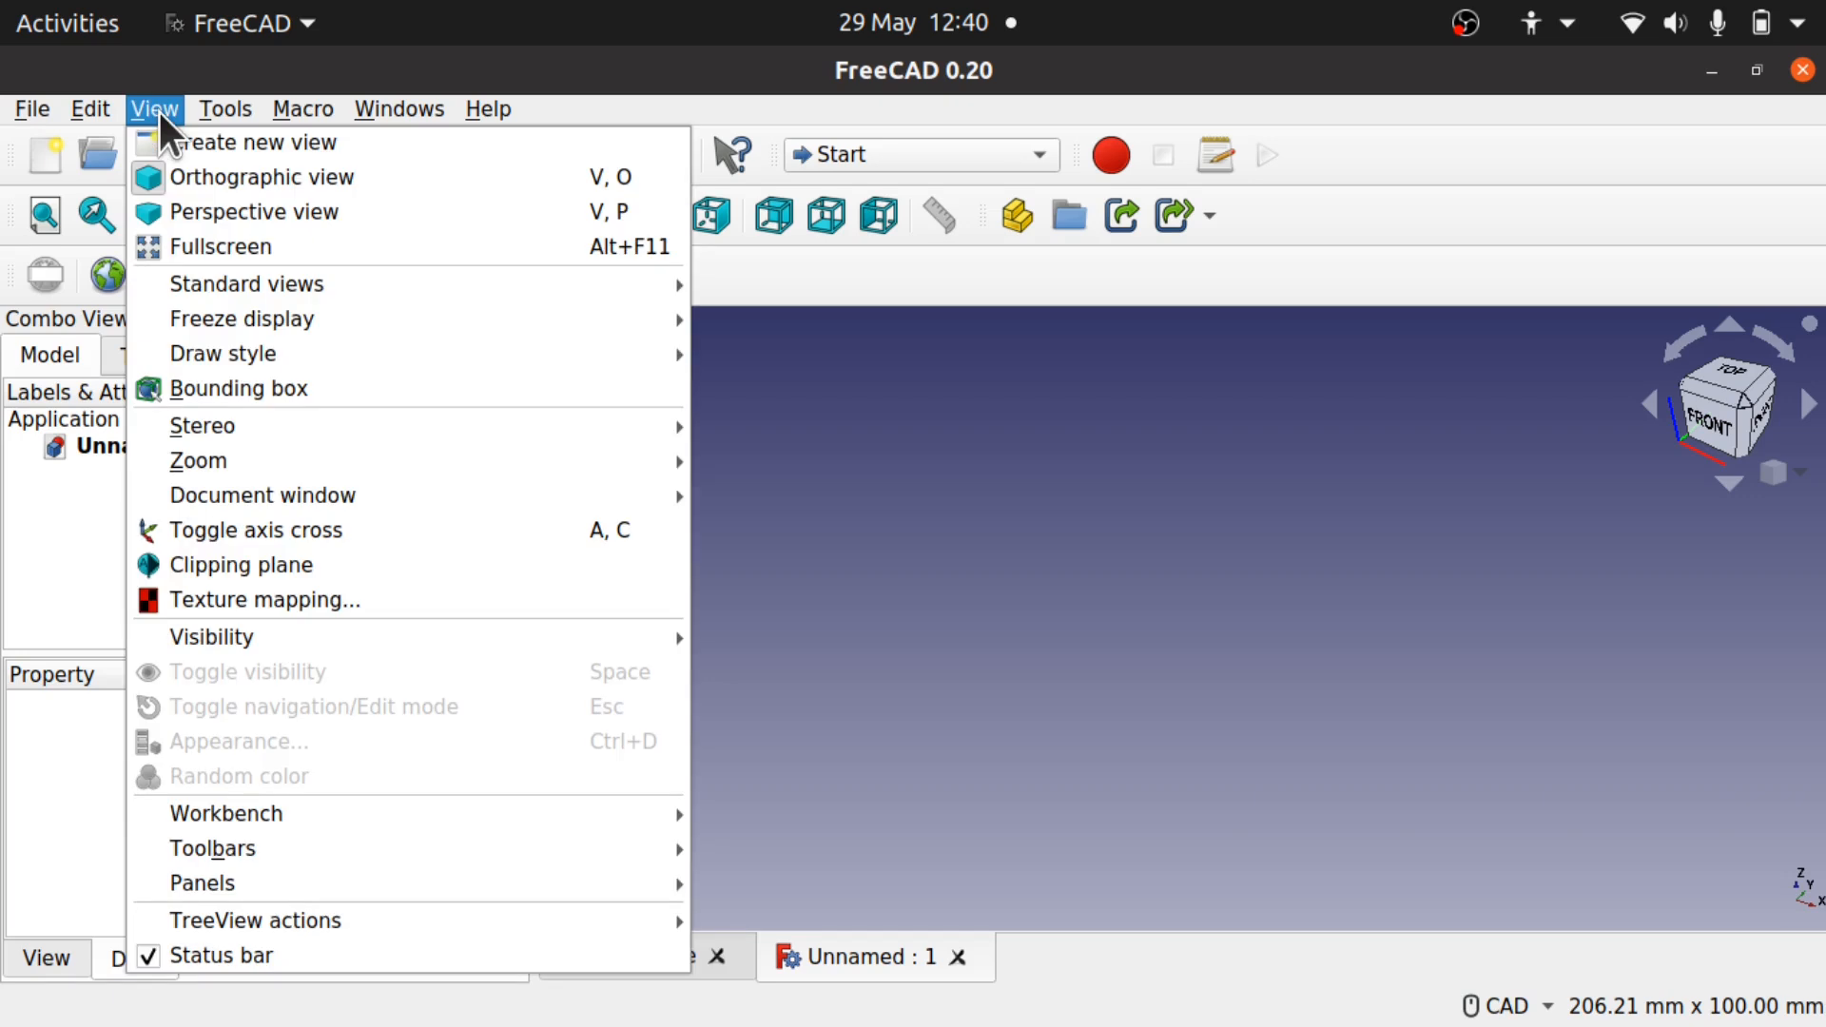
click(238, 235)
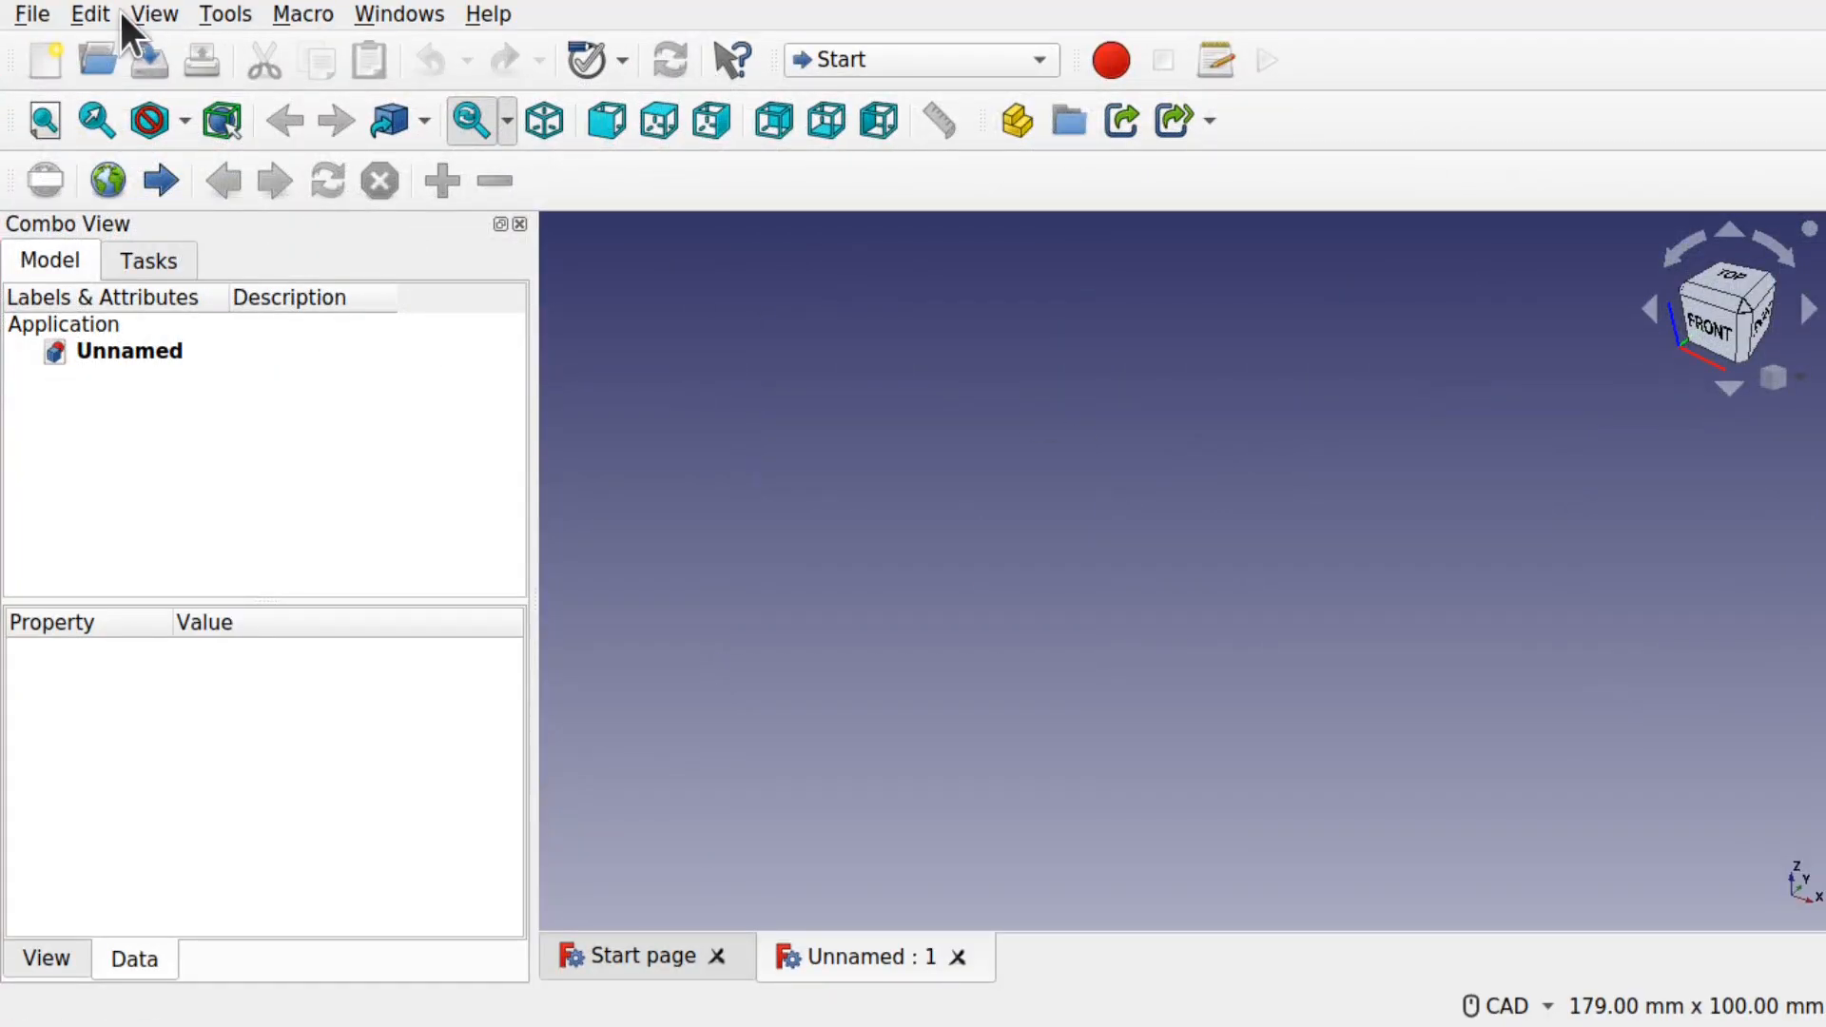
Set the size of toolbar icons to Large (32px) in the General preferences and apply it.
click(103, 15)
click(301, 661)
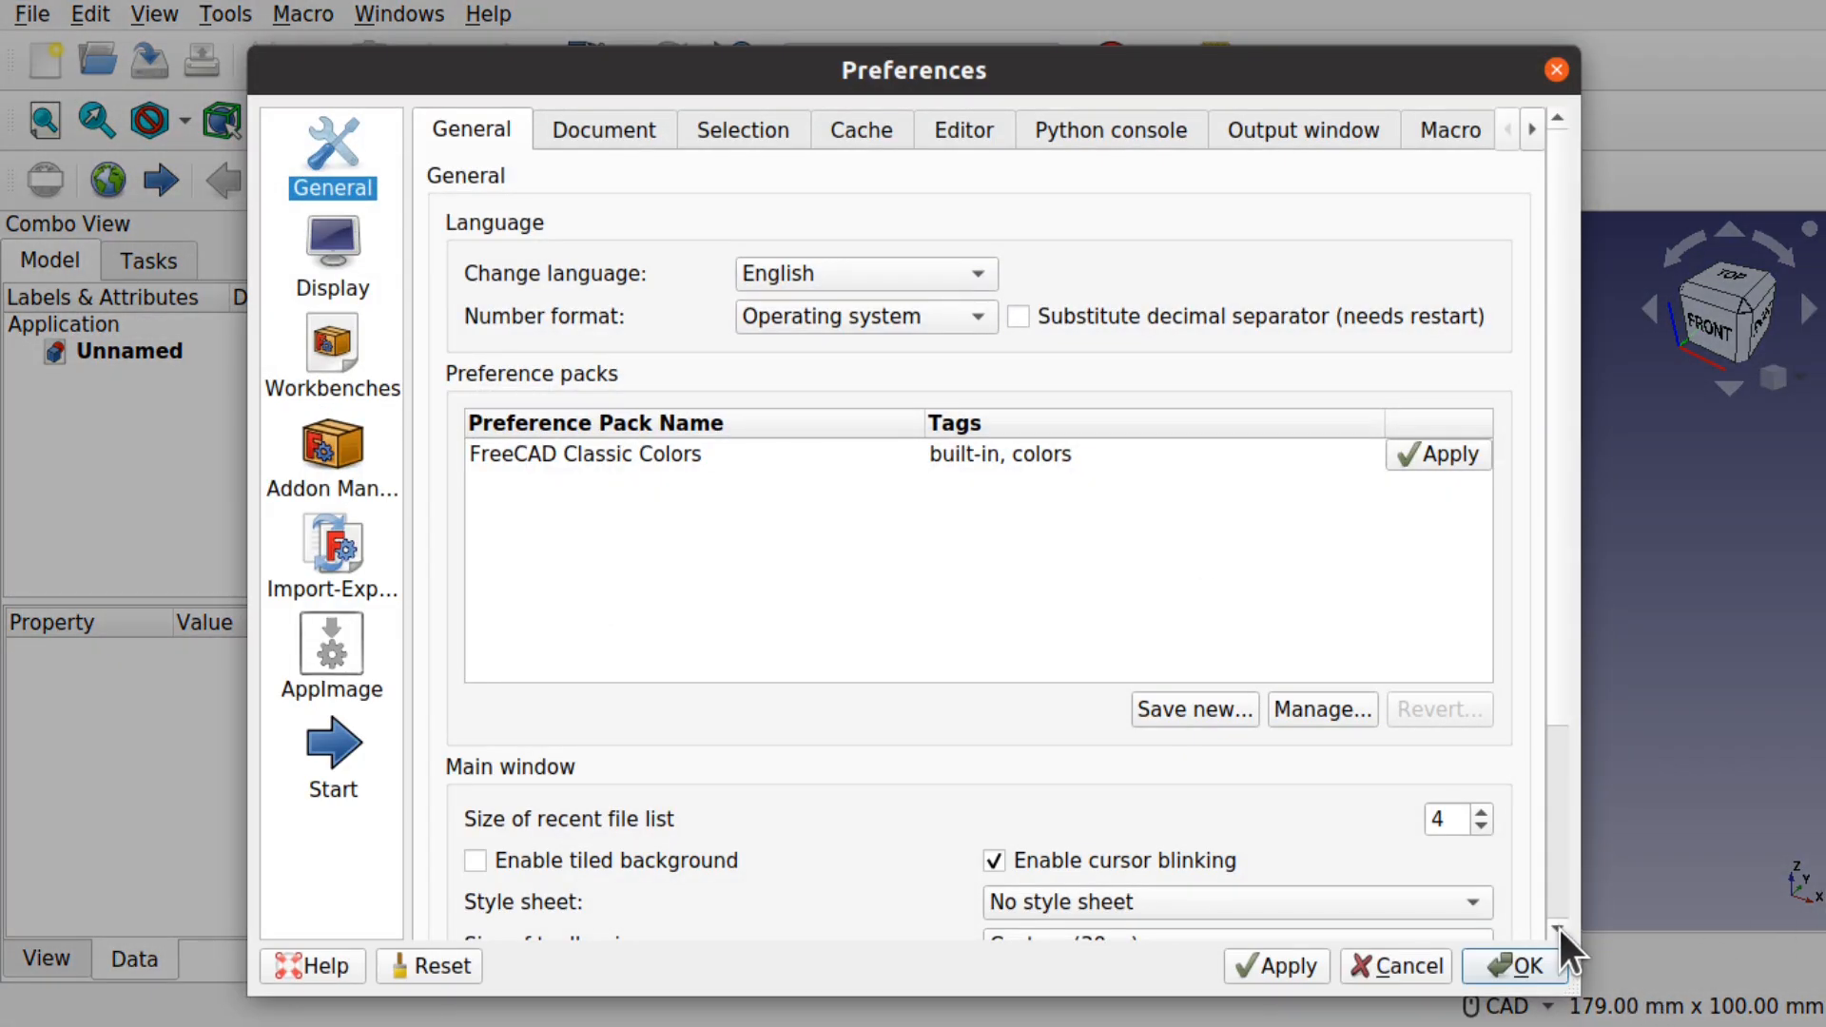
scroll(1558, 926, down, 5)
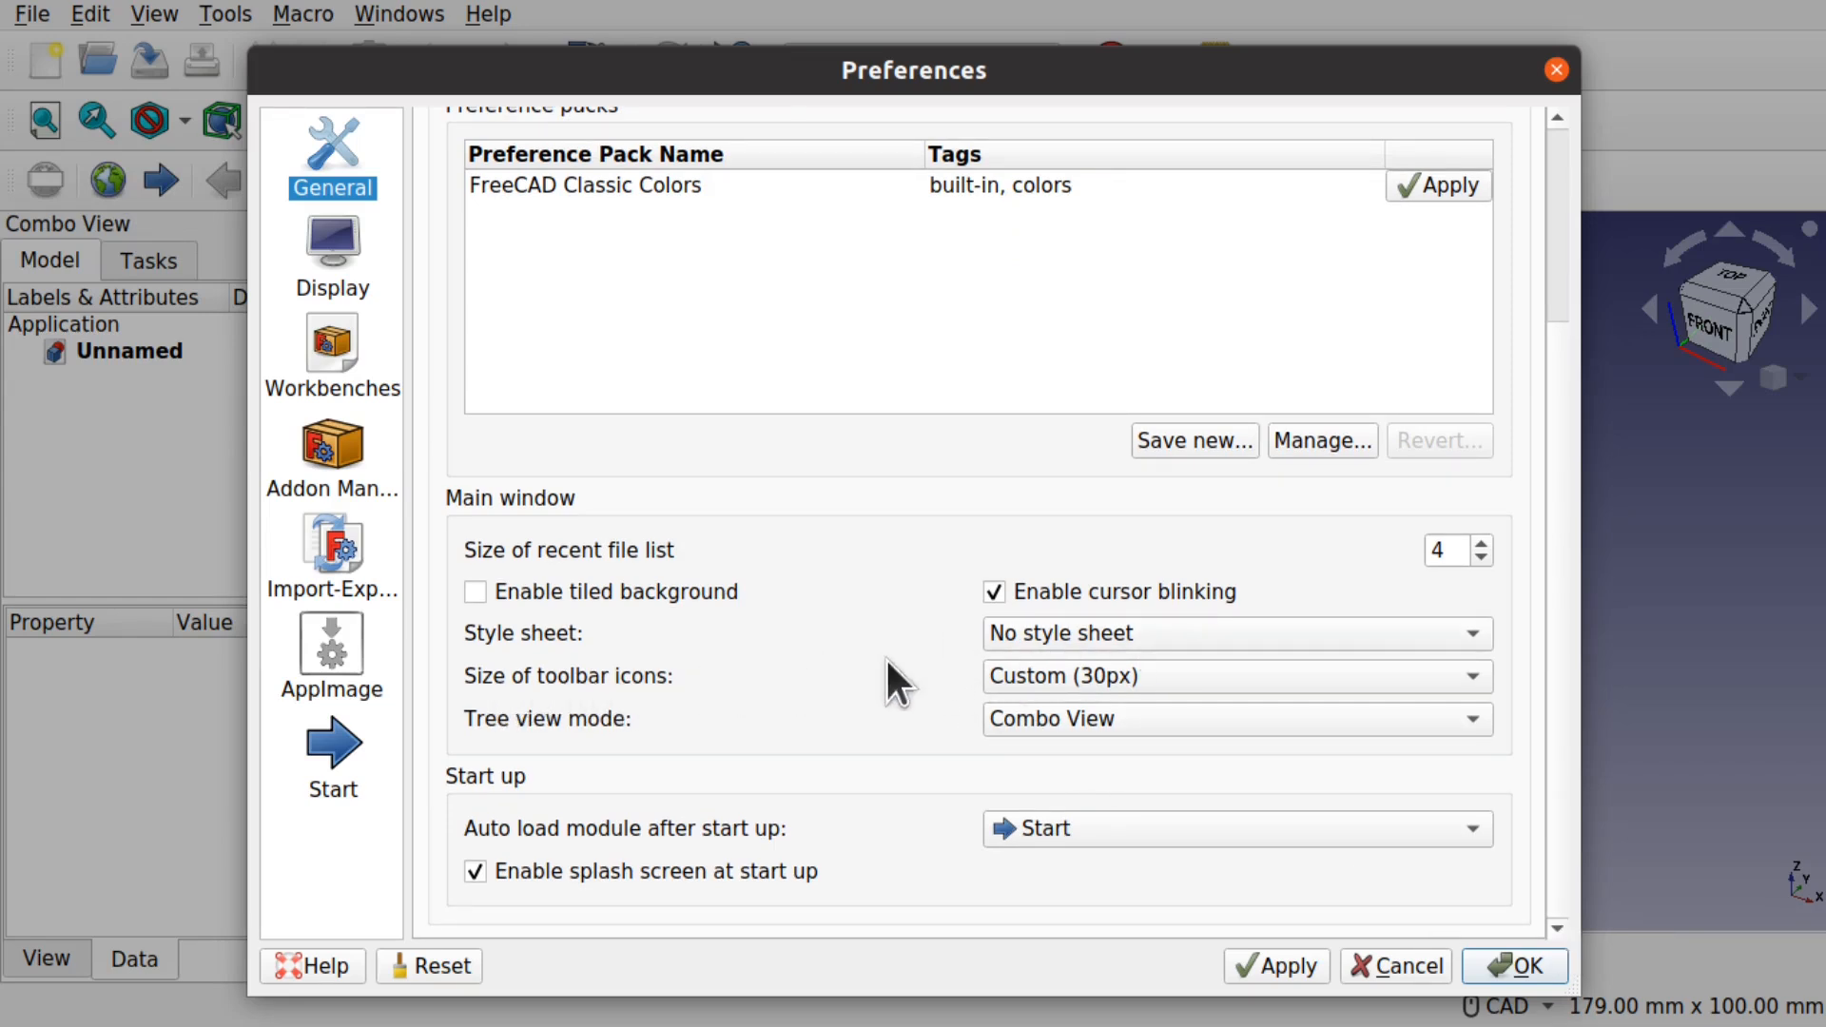
click(1064, 675)
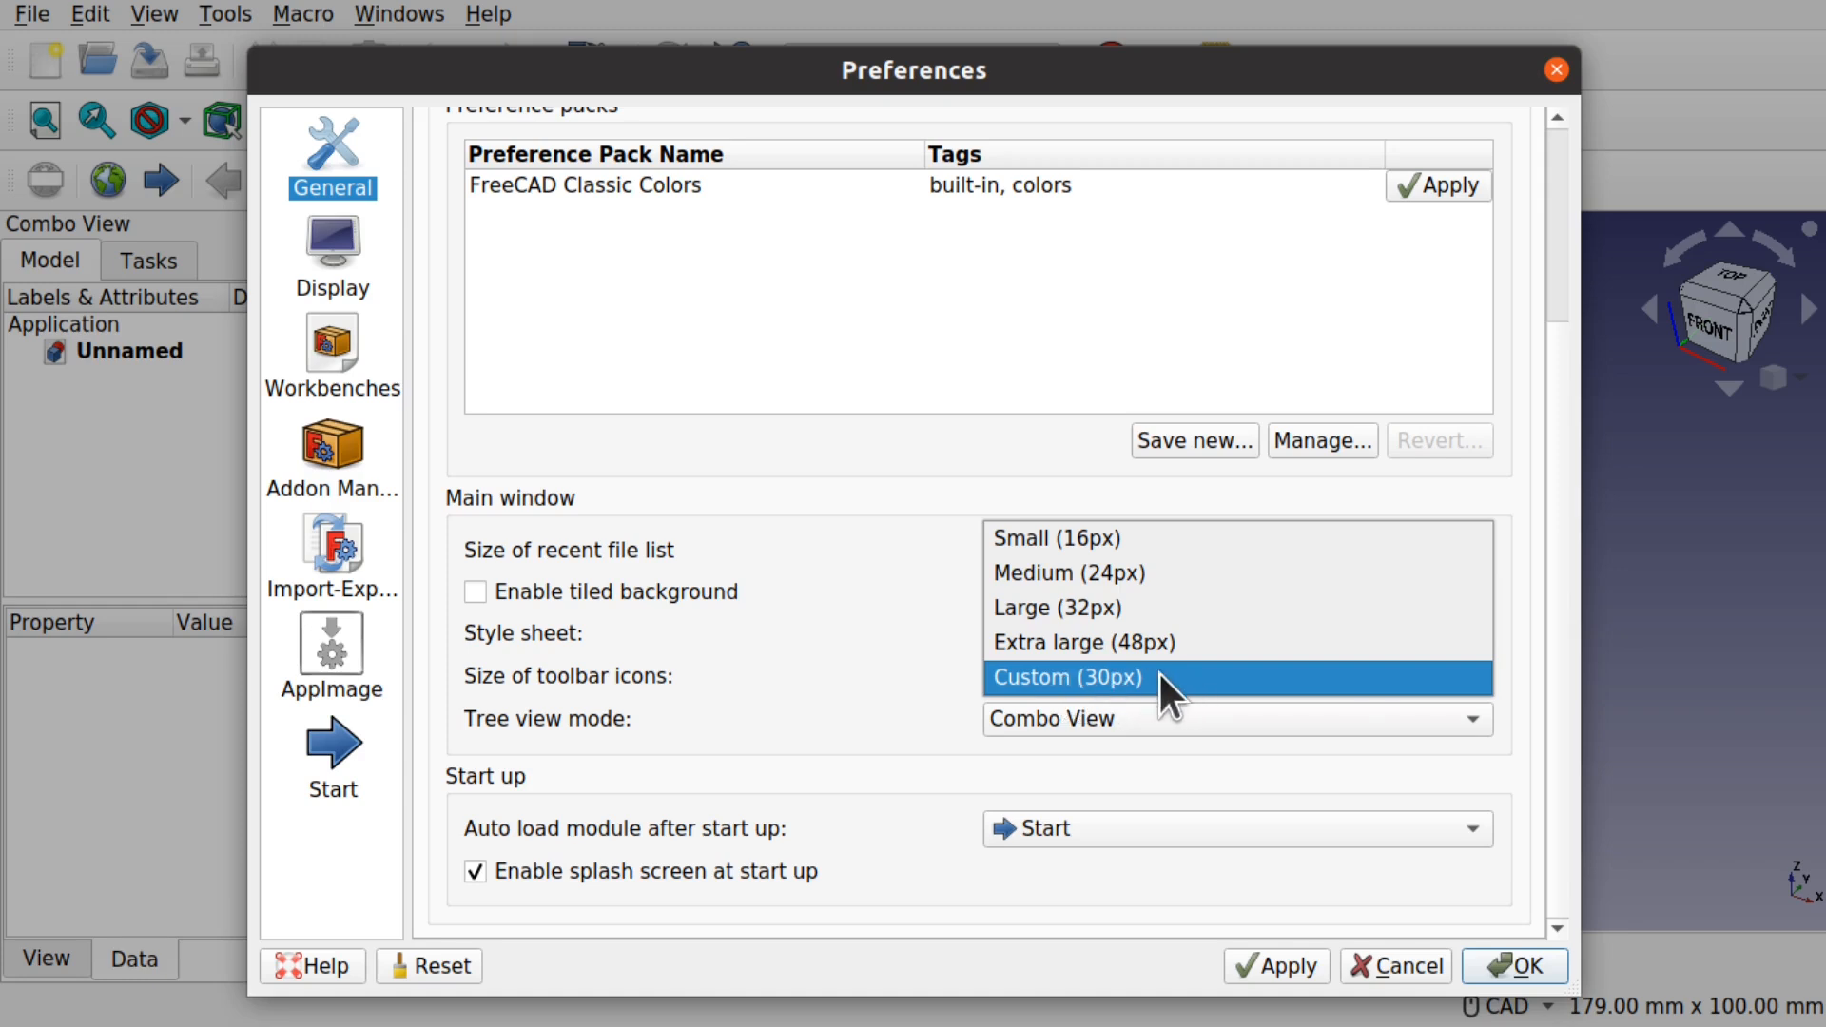
click(1115, 609)
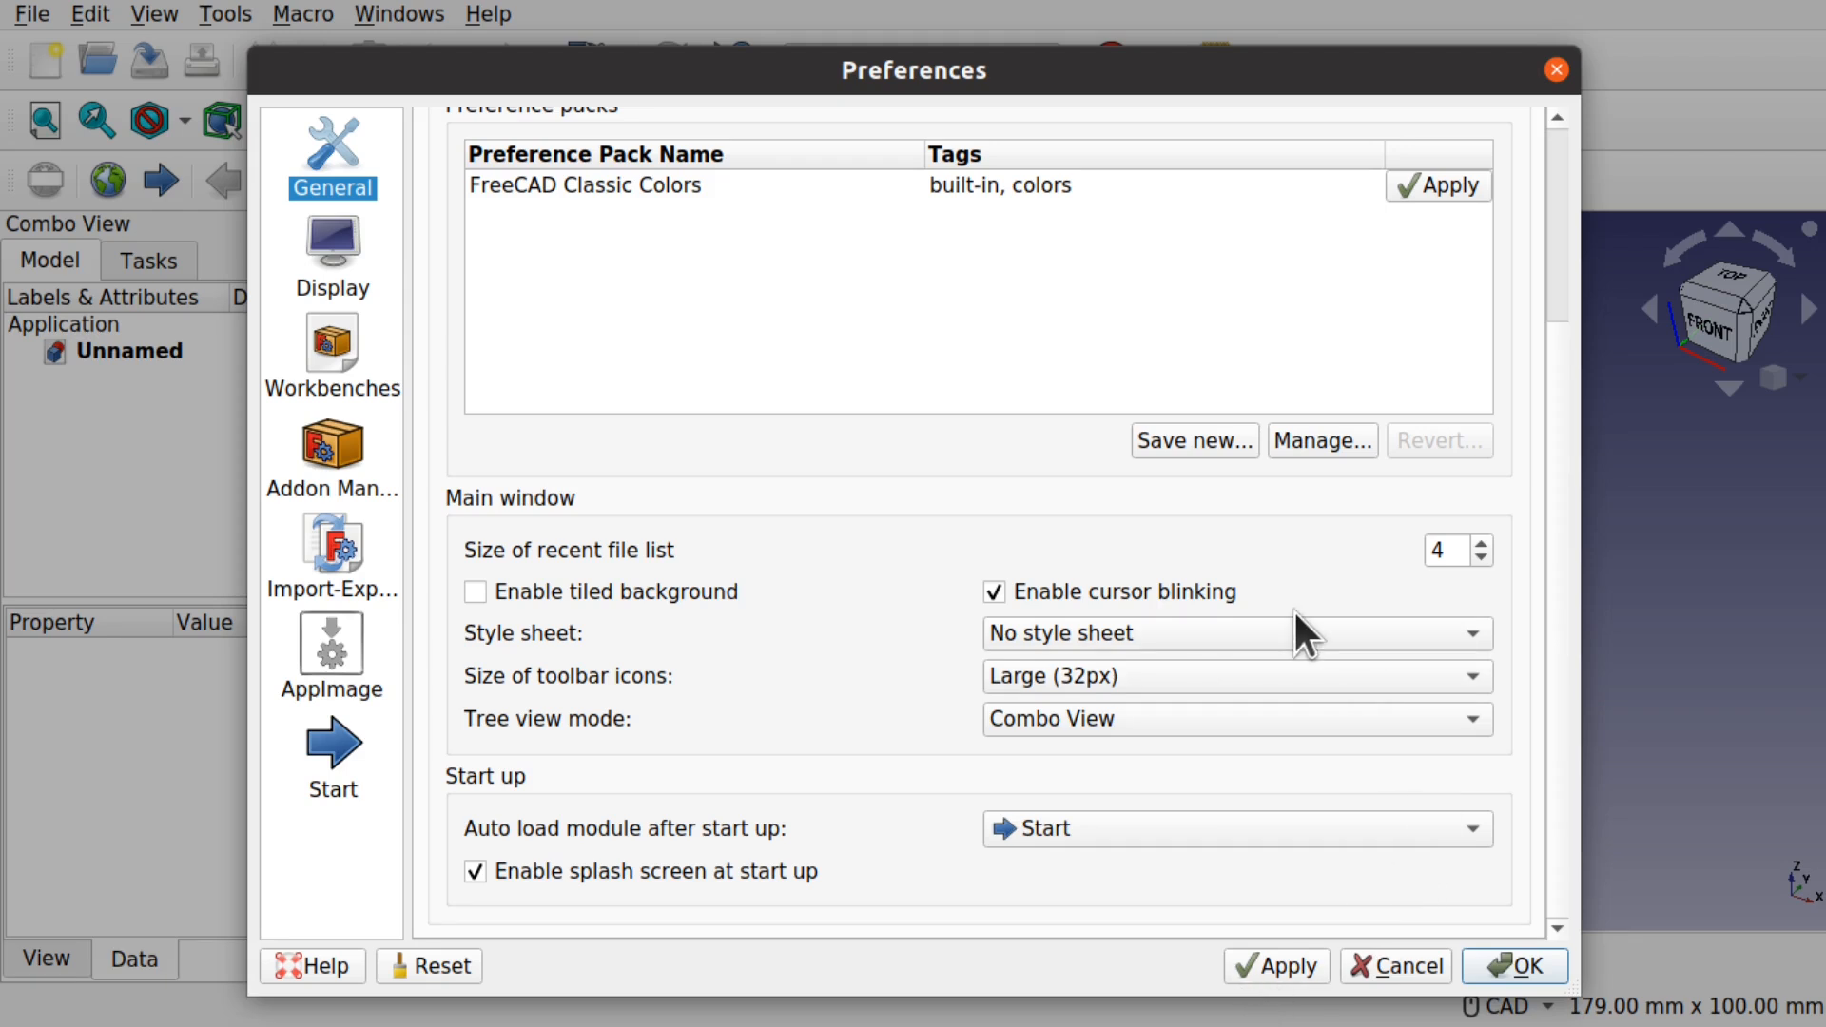
click(1293, 966)
click(1508, 957)
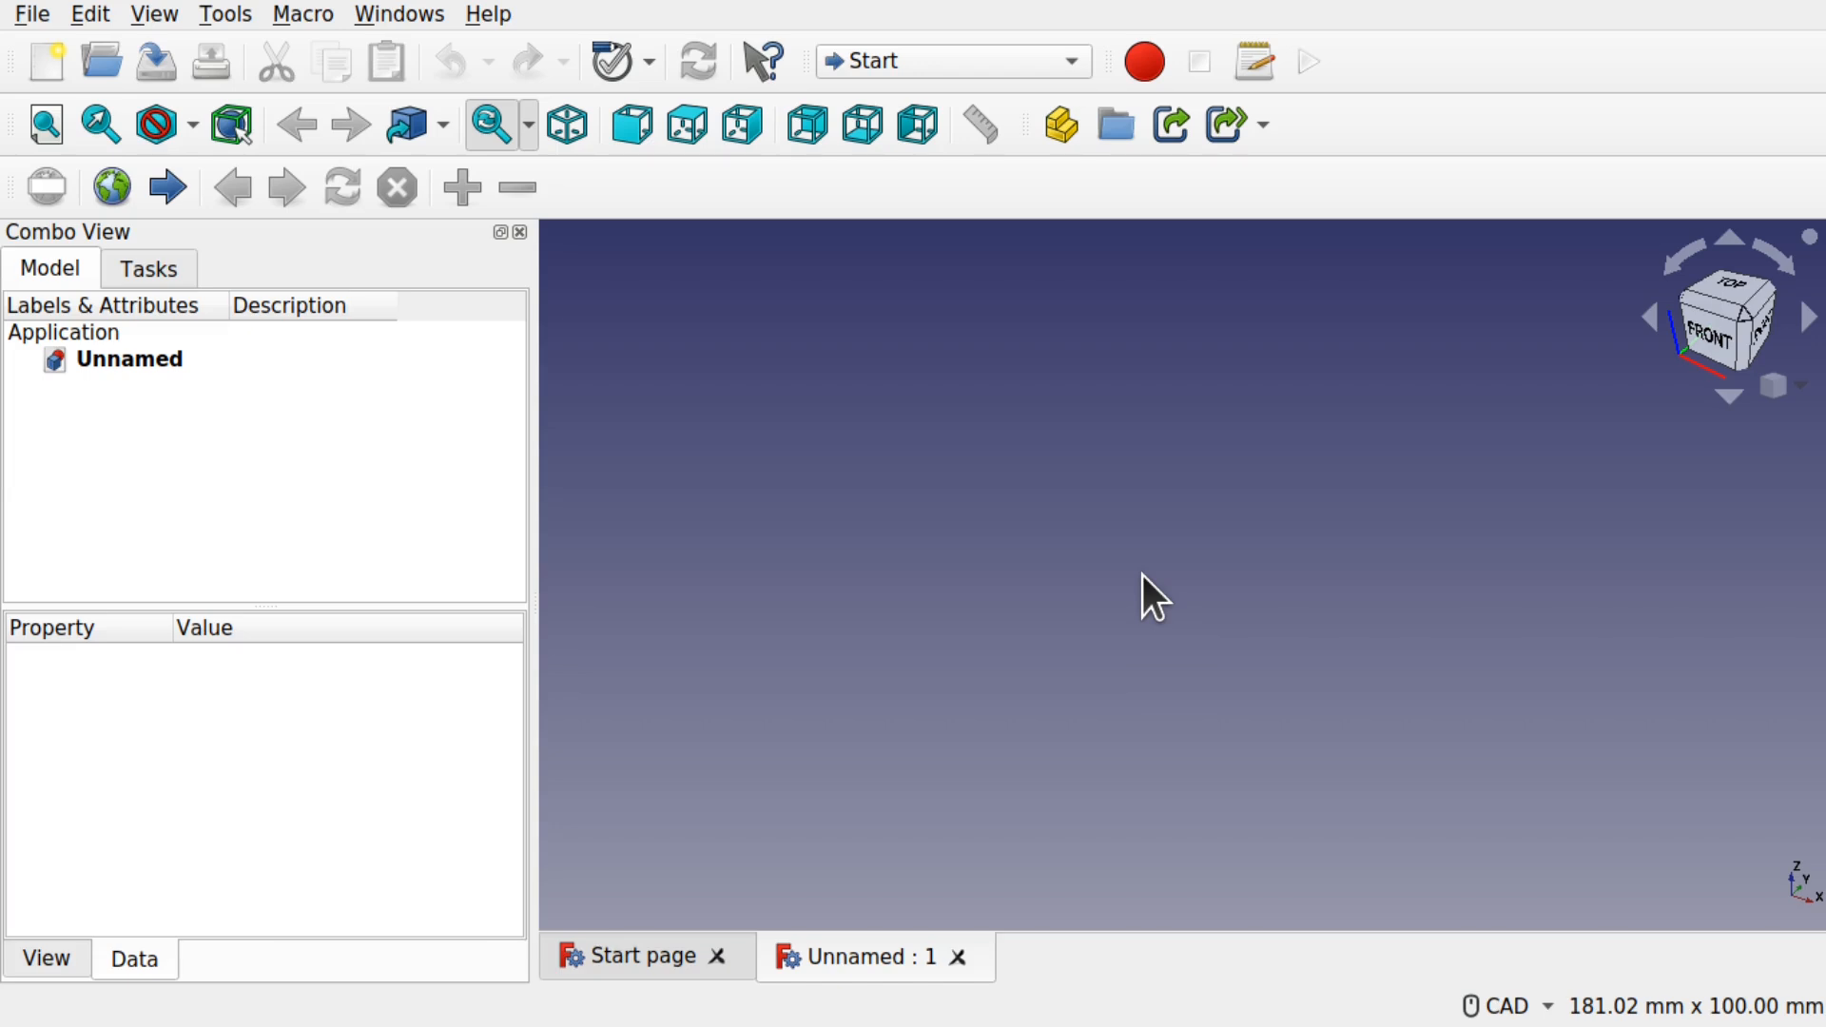
Change the 3D view navigation style to Touchpad.
click(1525, 1012)
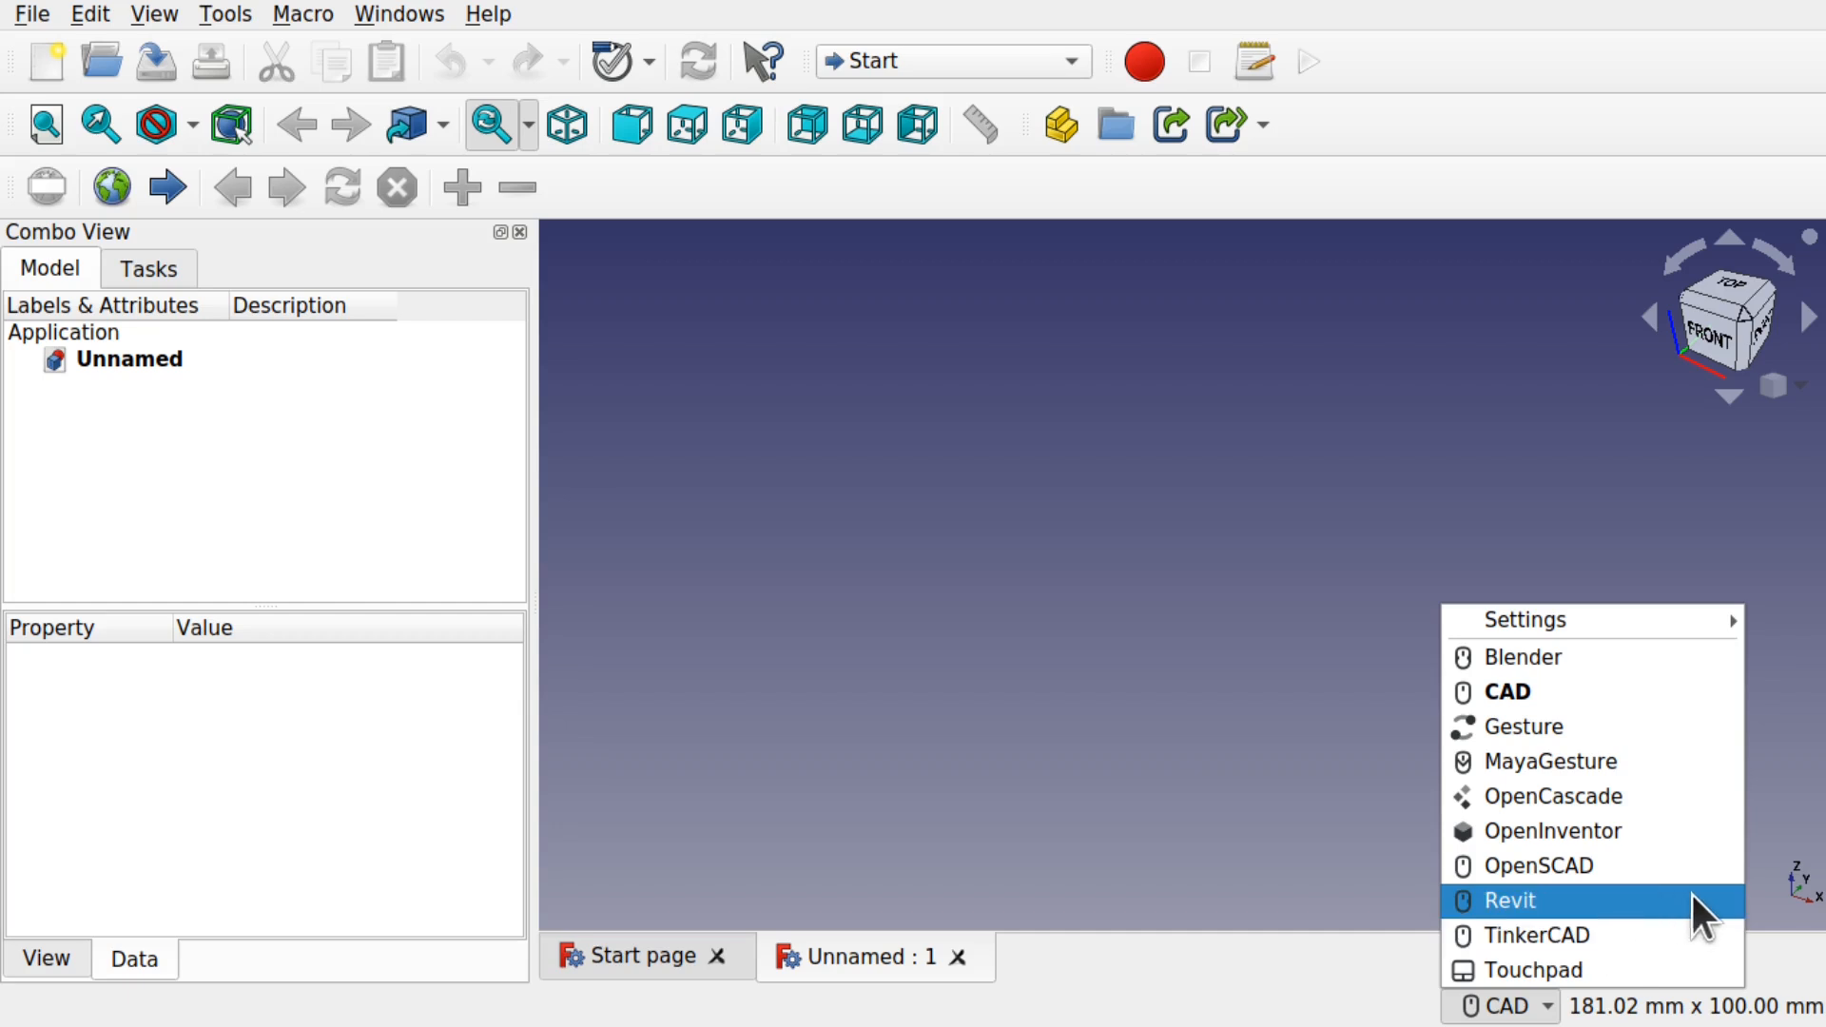
click(1579, 968)
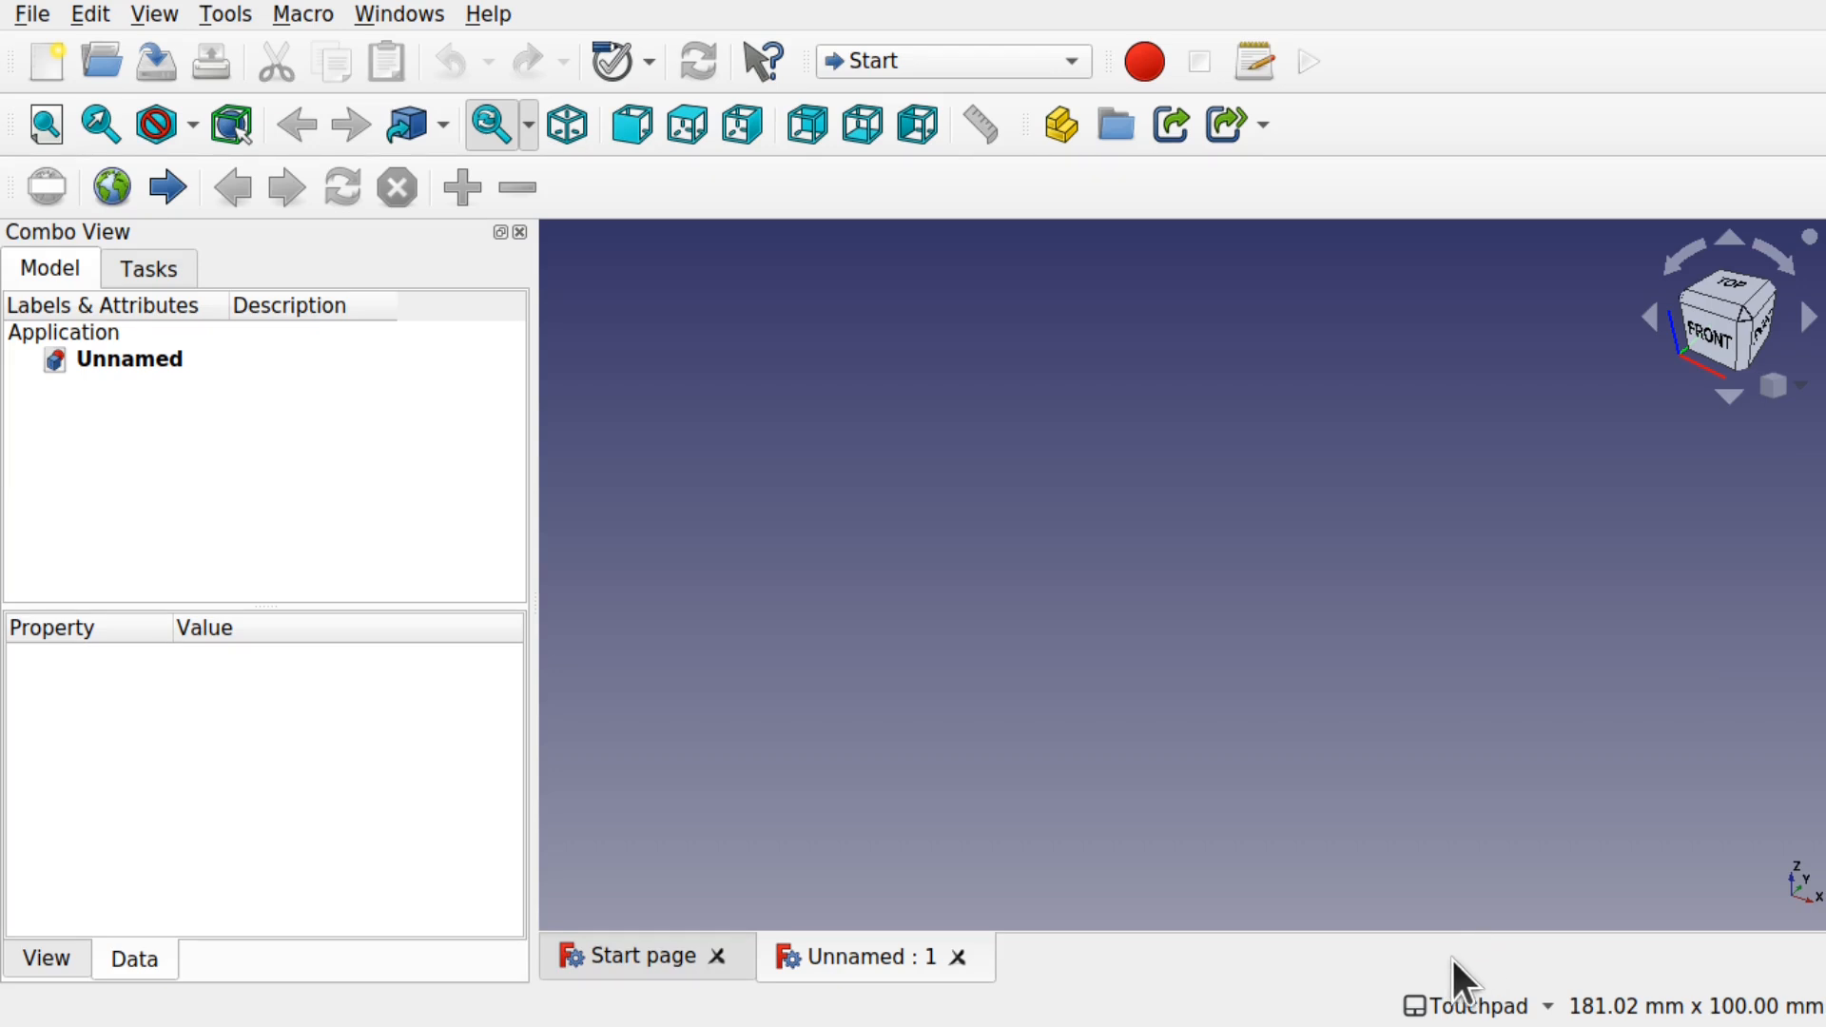
mouse_move(1477, 1002)
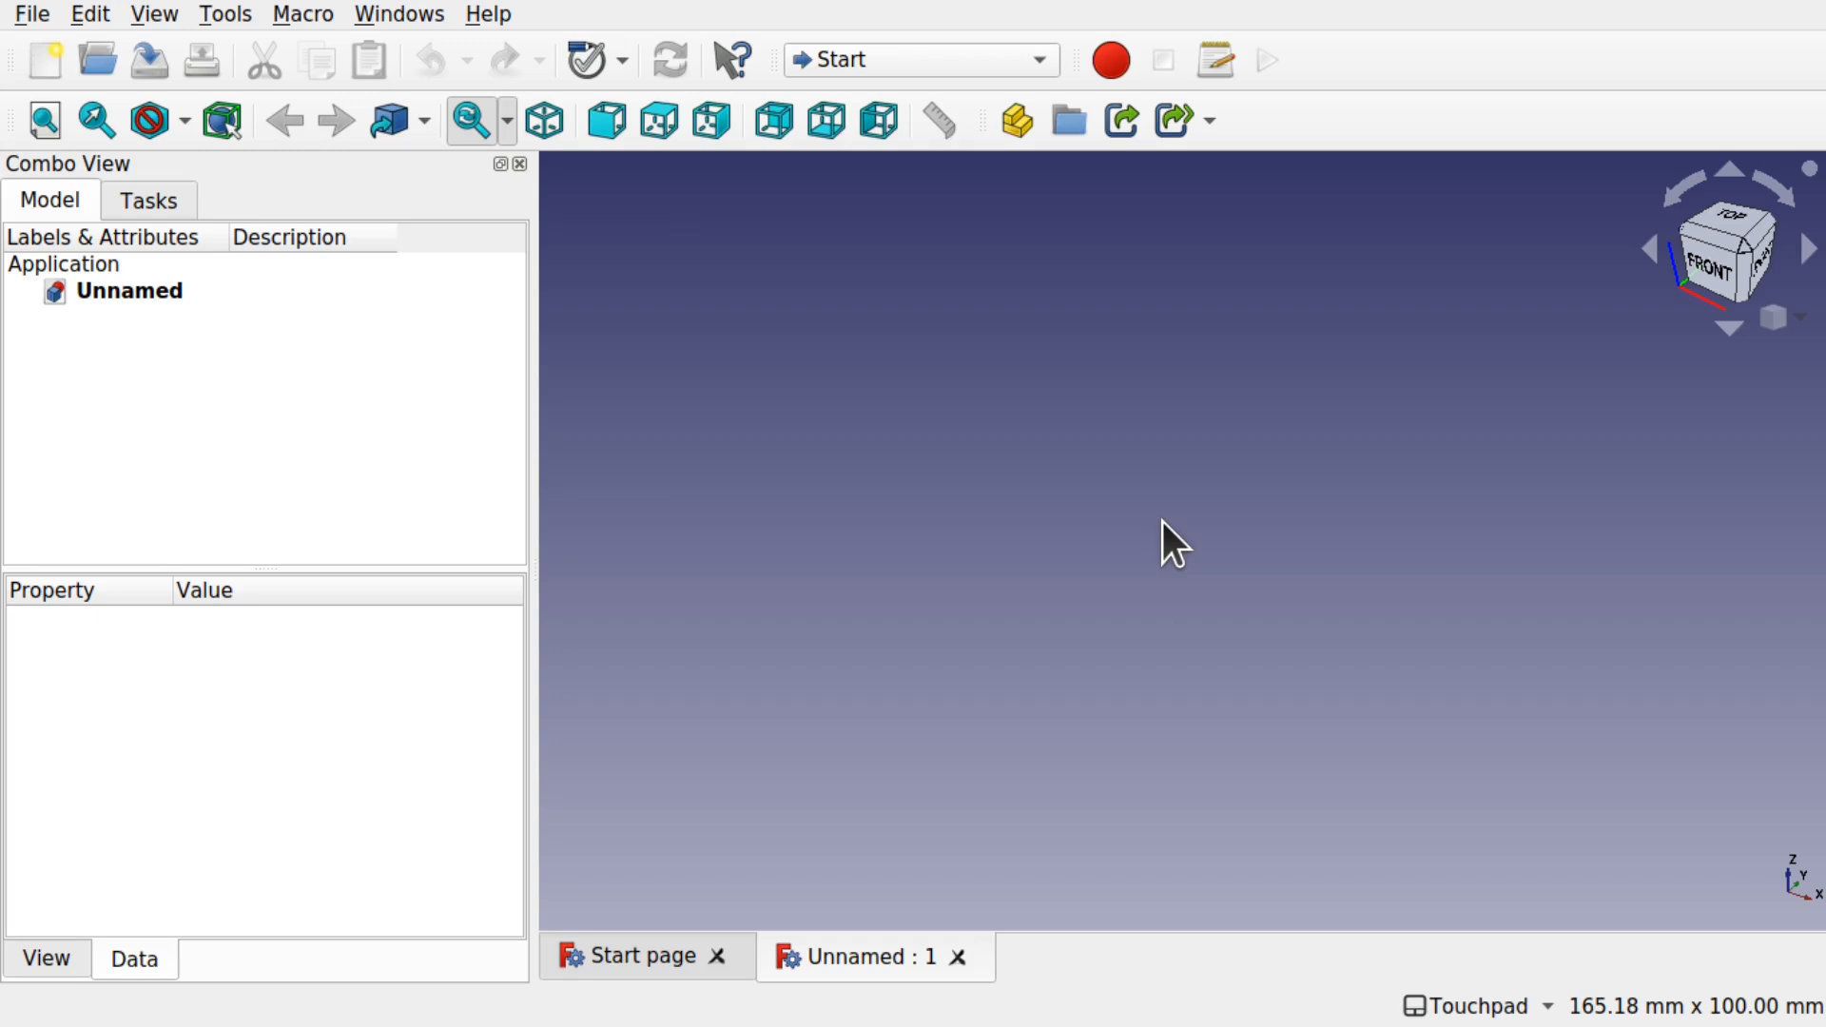
Switch to the Sketcher workbench and create a new sketch on the XY-Plane.
click(904, 67)
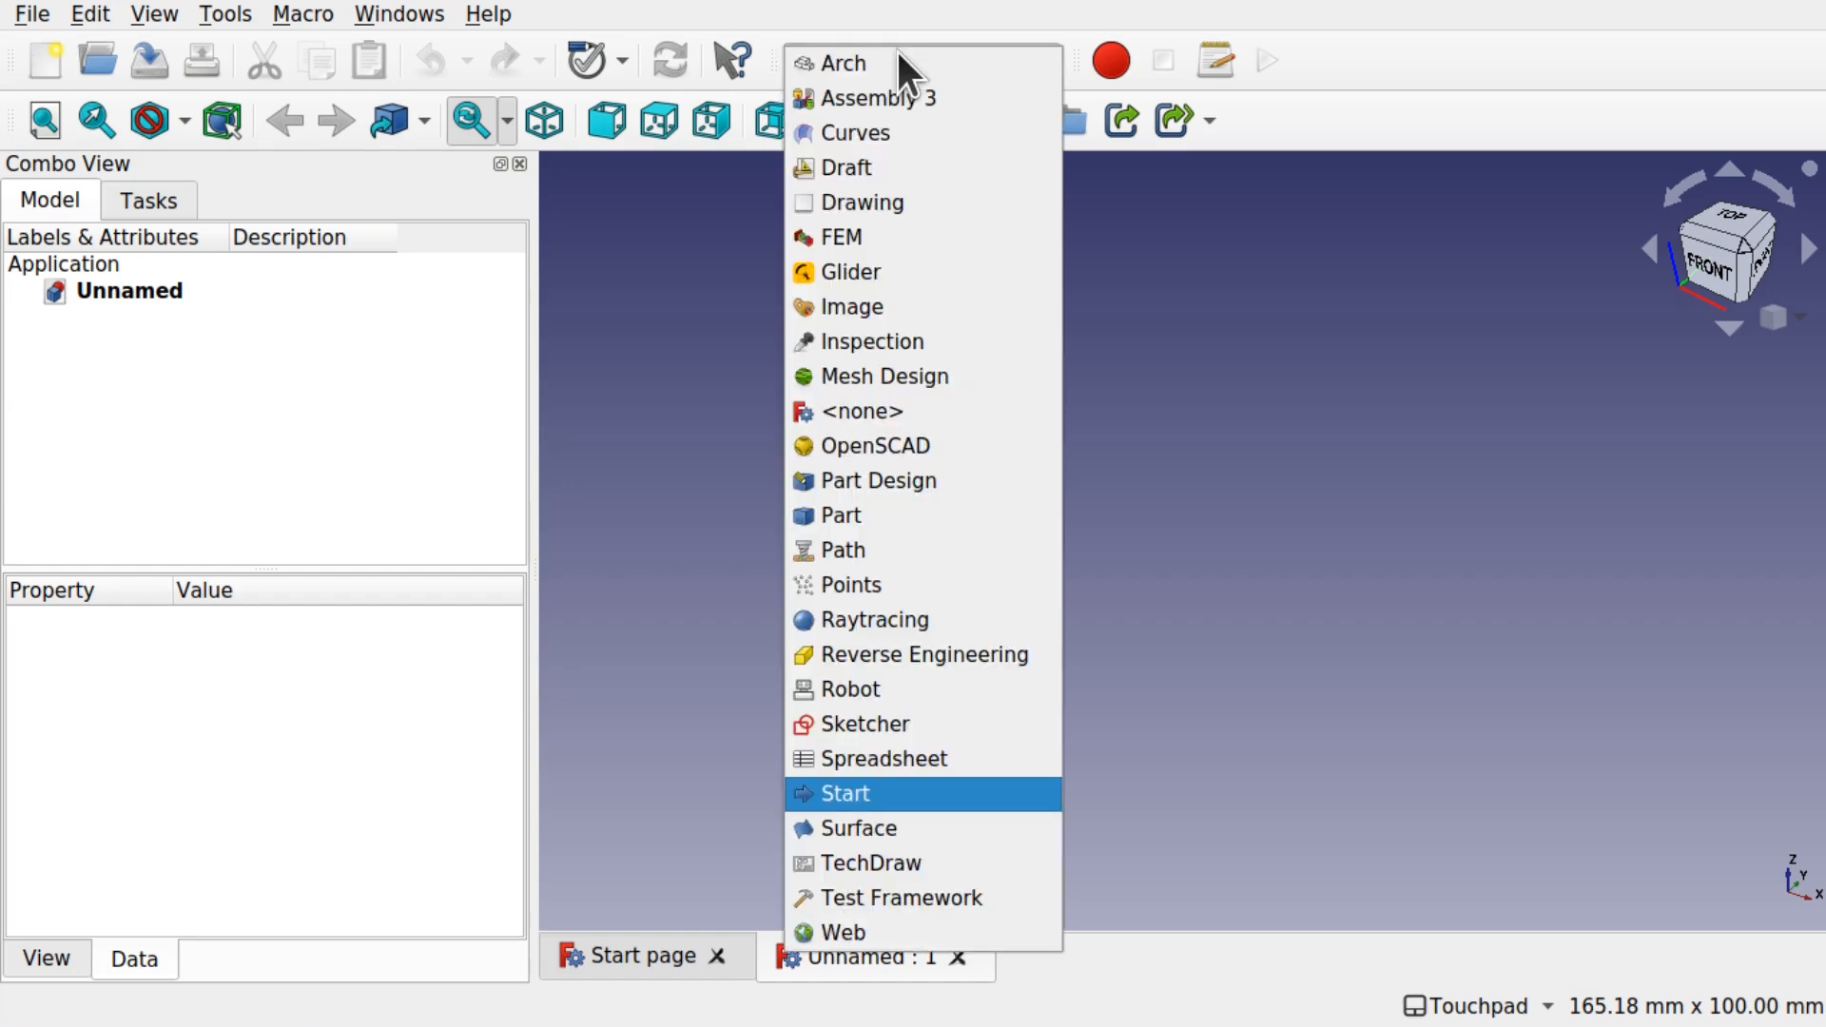
click(949, 724)
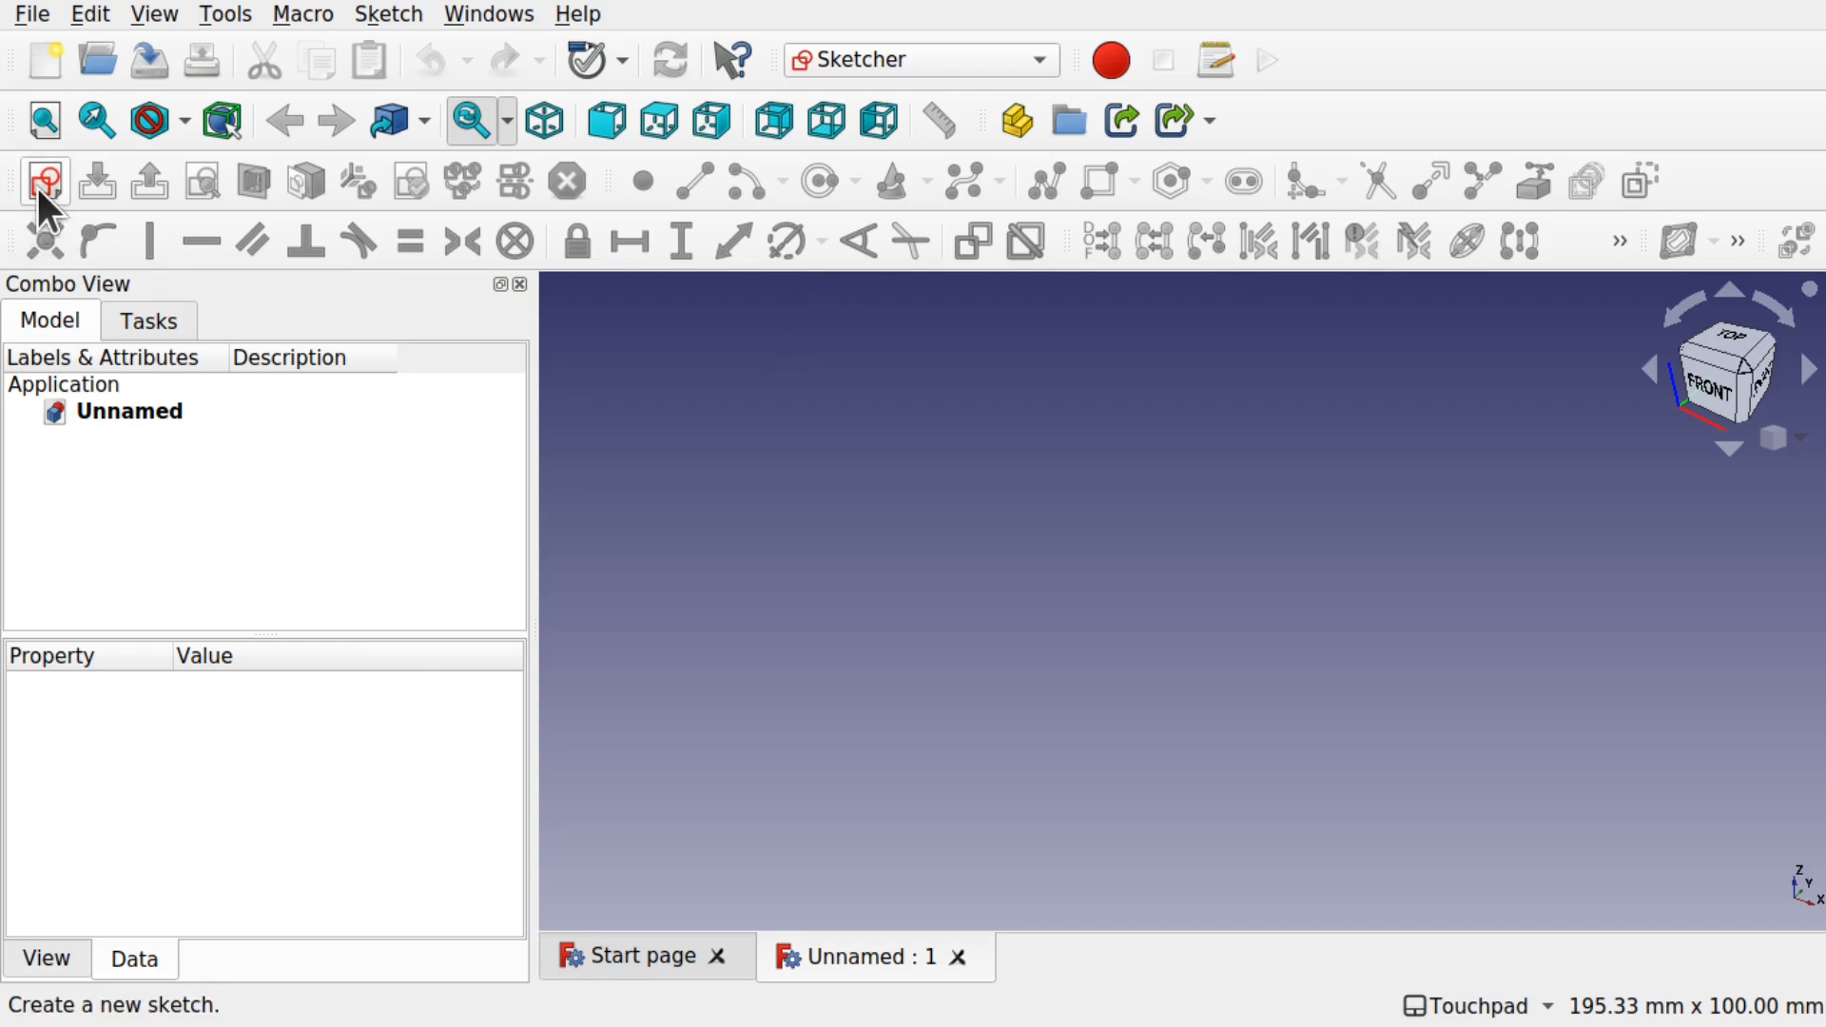
click(384, 10)
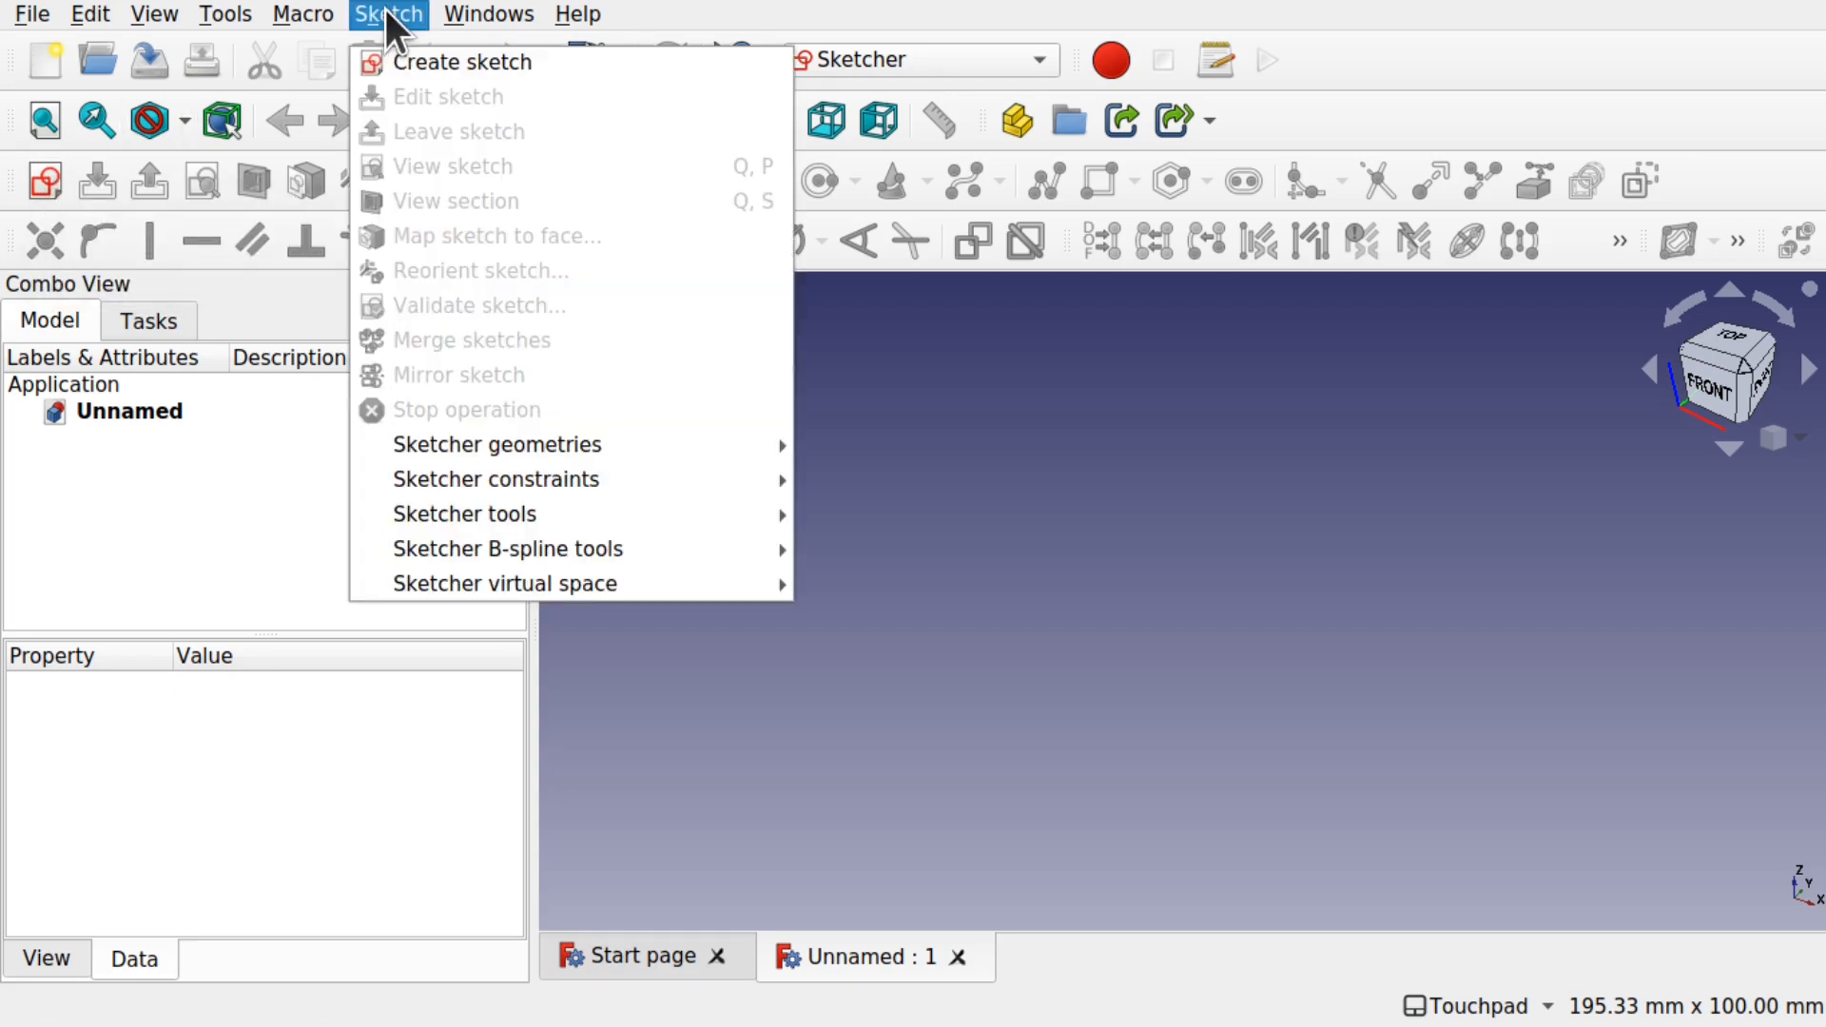
click(451, 60)
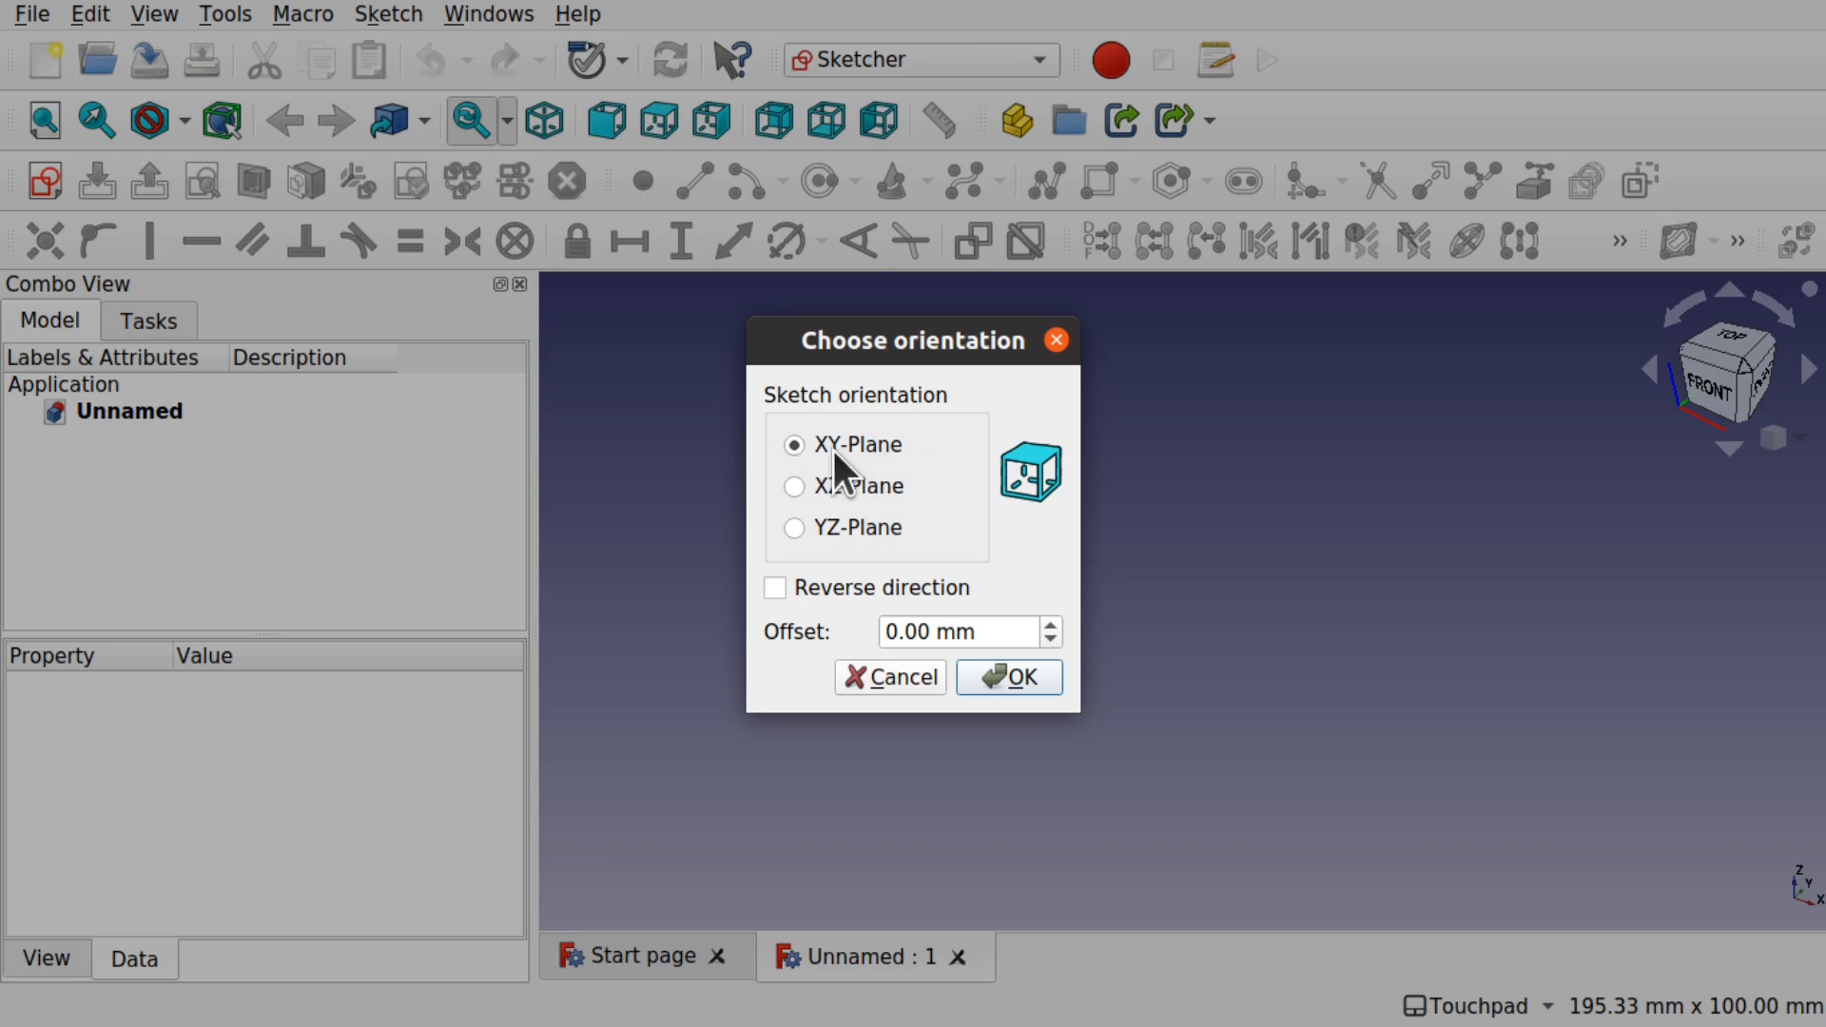
click(1031, 681)
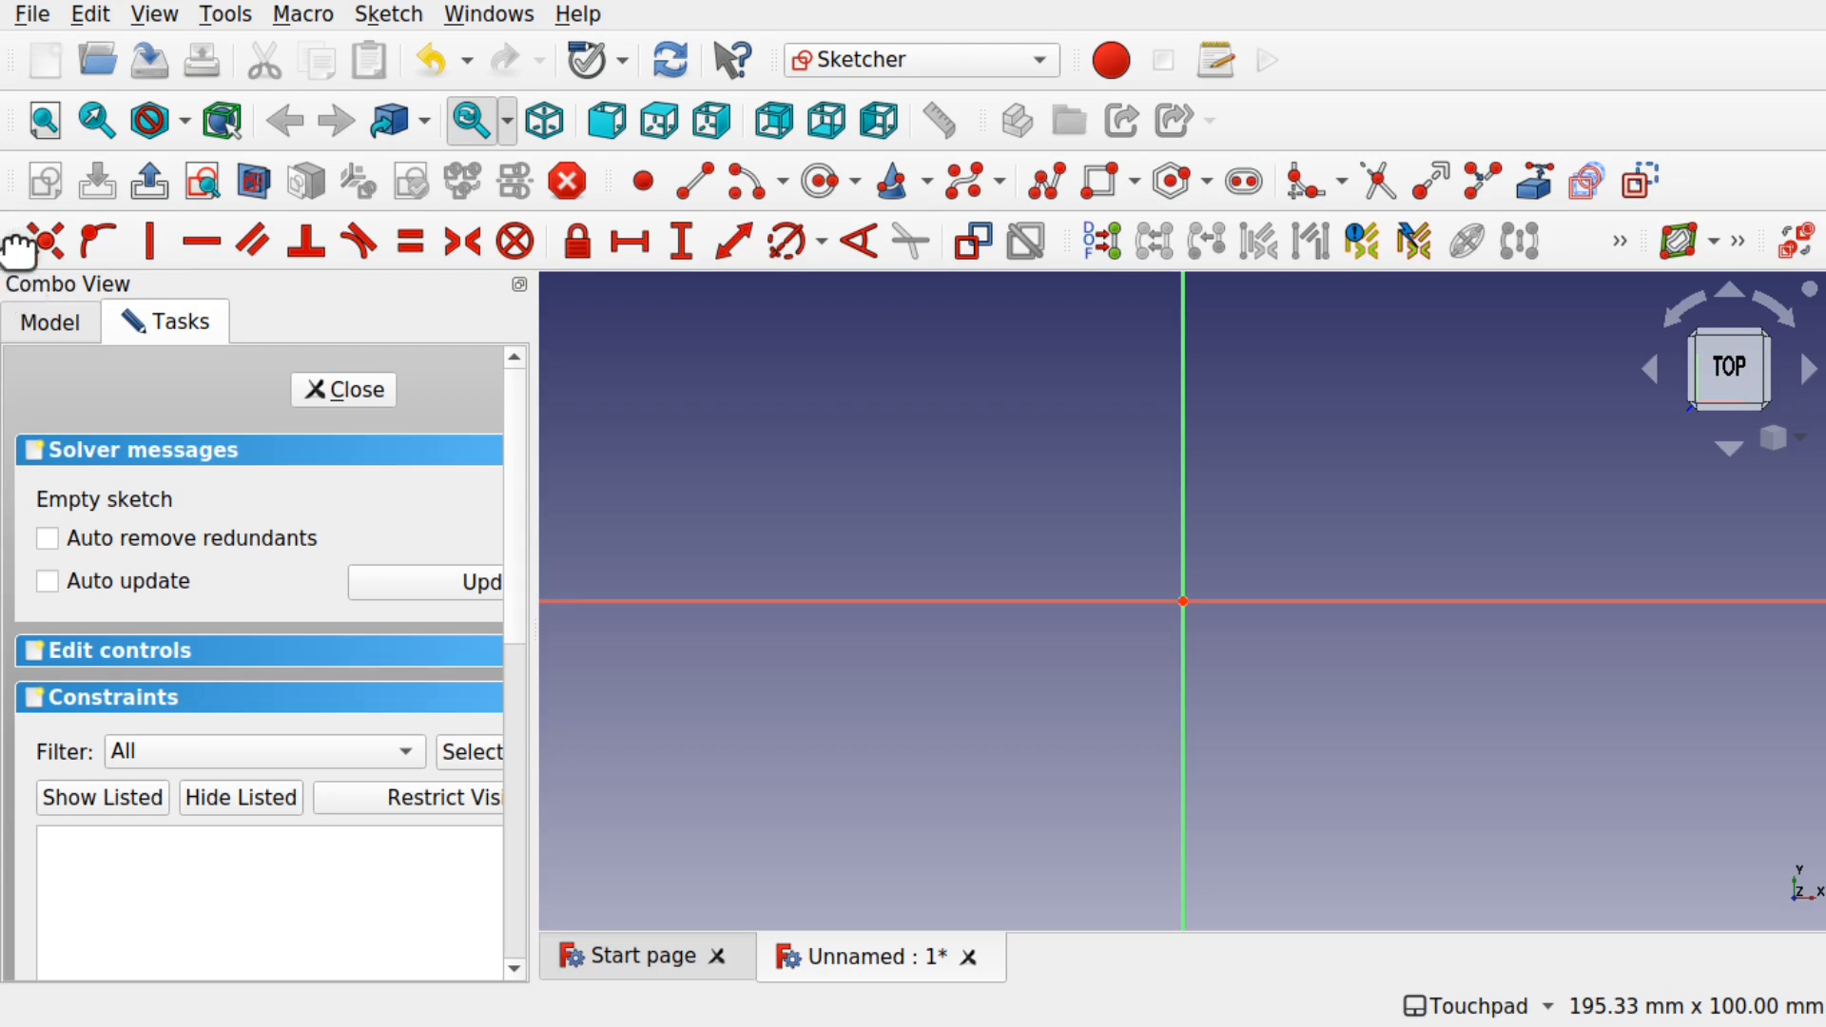
mouse_move(55, 242)
mouse_down()
mouse_move(563, 358)
mouse_move(17, 238)
mouse_up()
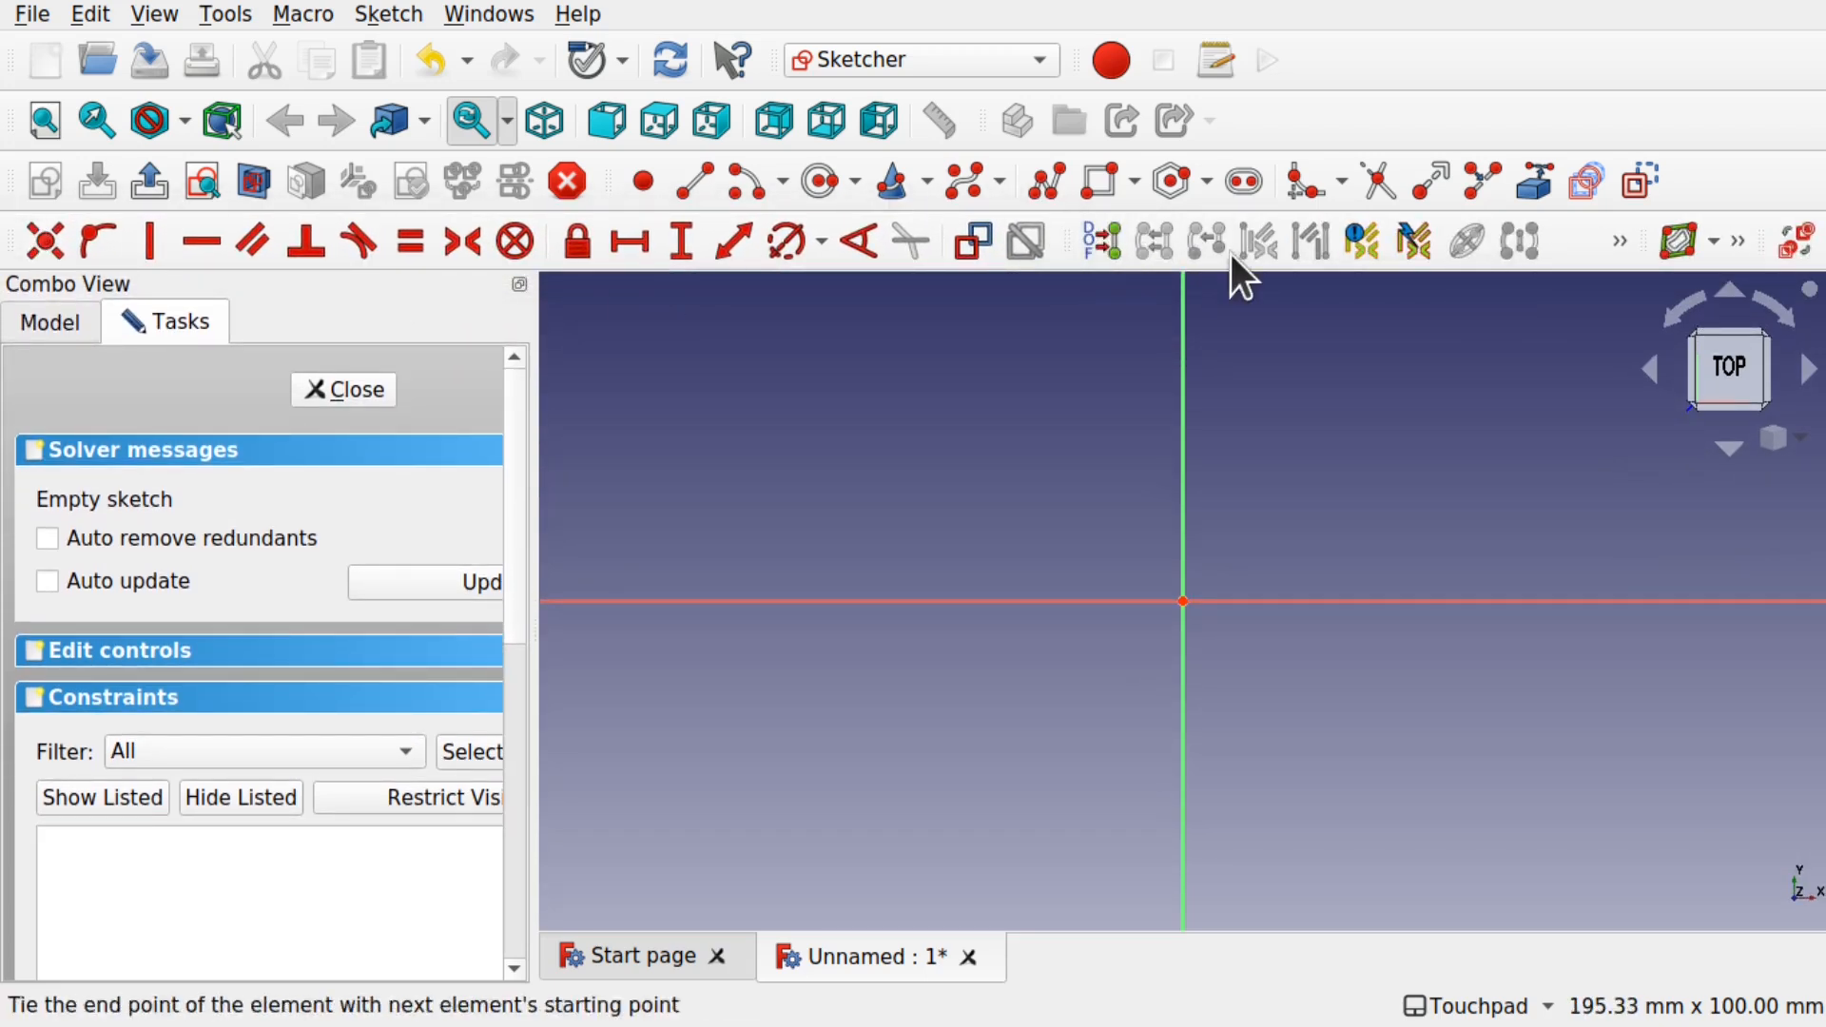
click(1620, 243)
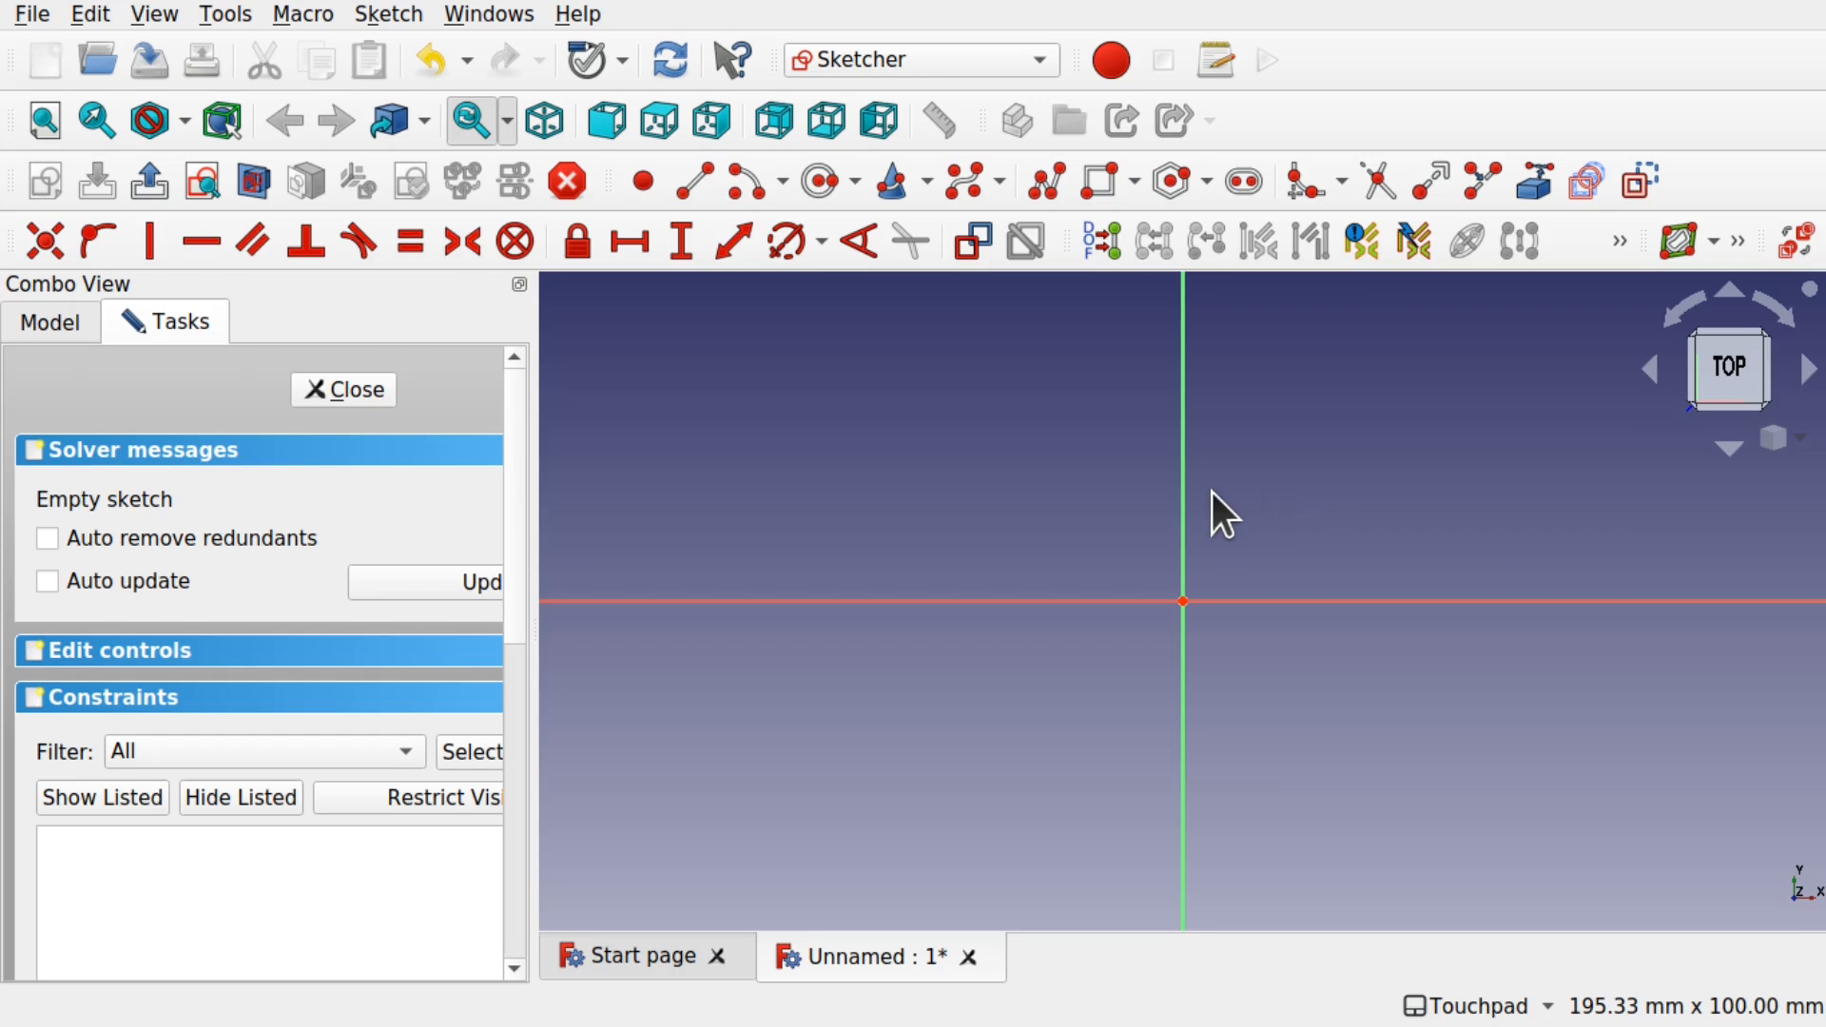
Sketch a circle of about 14 mm radius in the upper-left quadrant, tangent to the horizontal axis, and close the sketch.
click(814, 198)
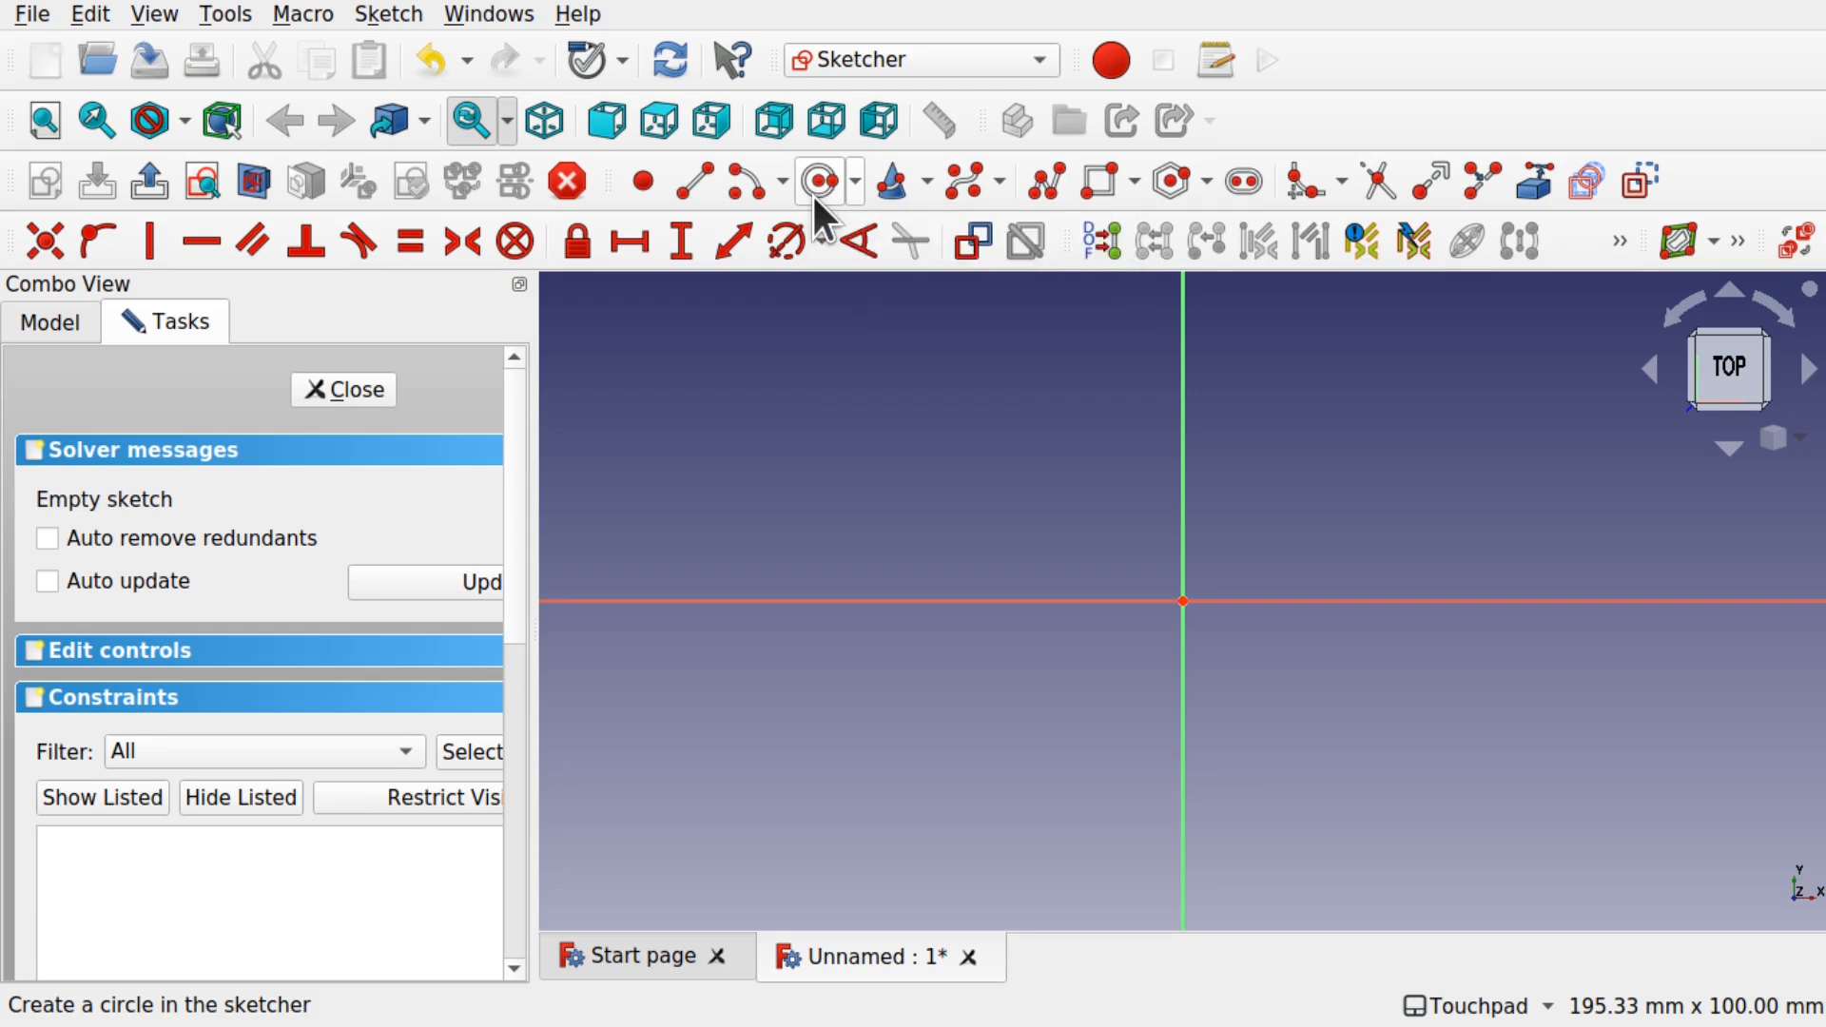
click(990, 524)
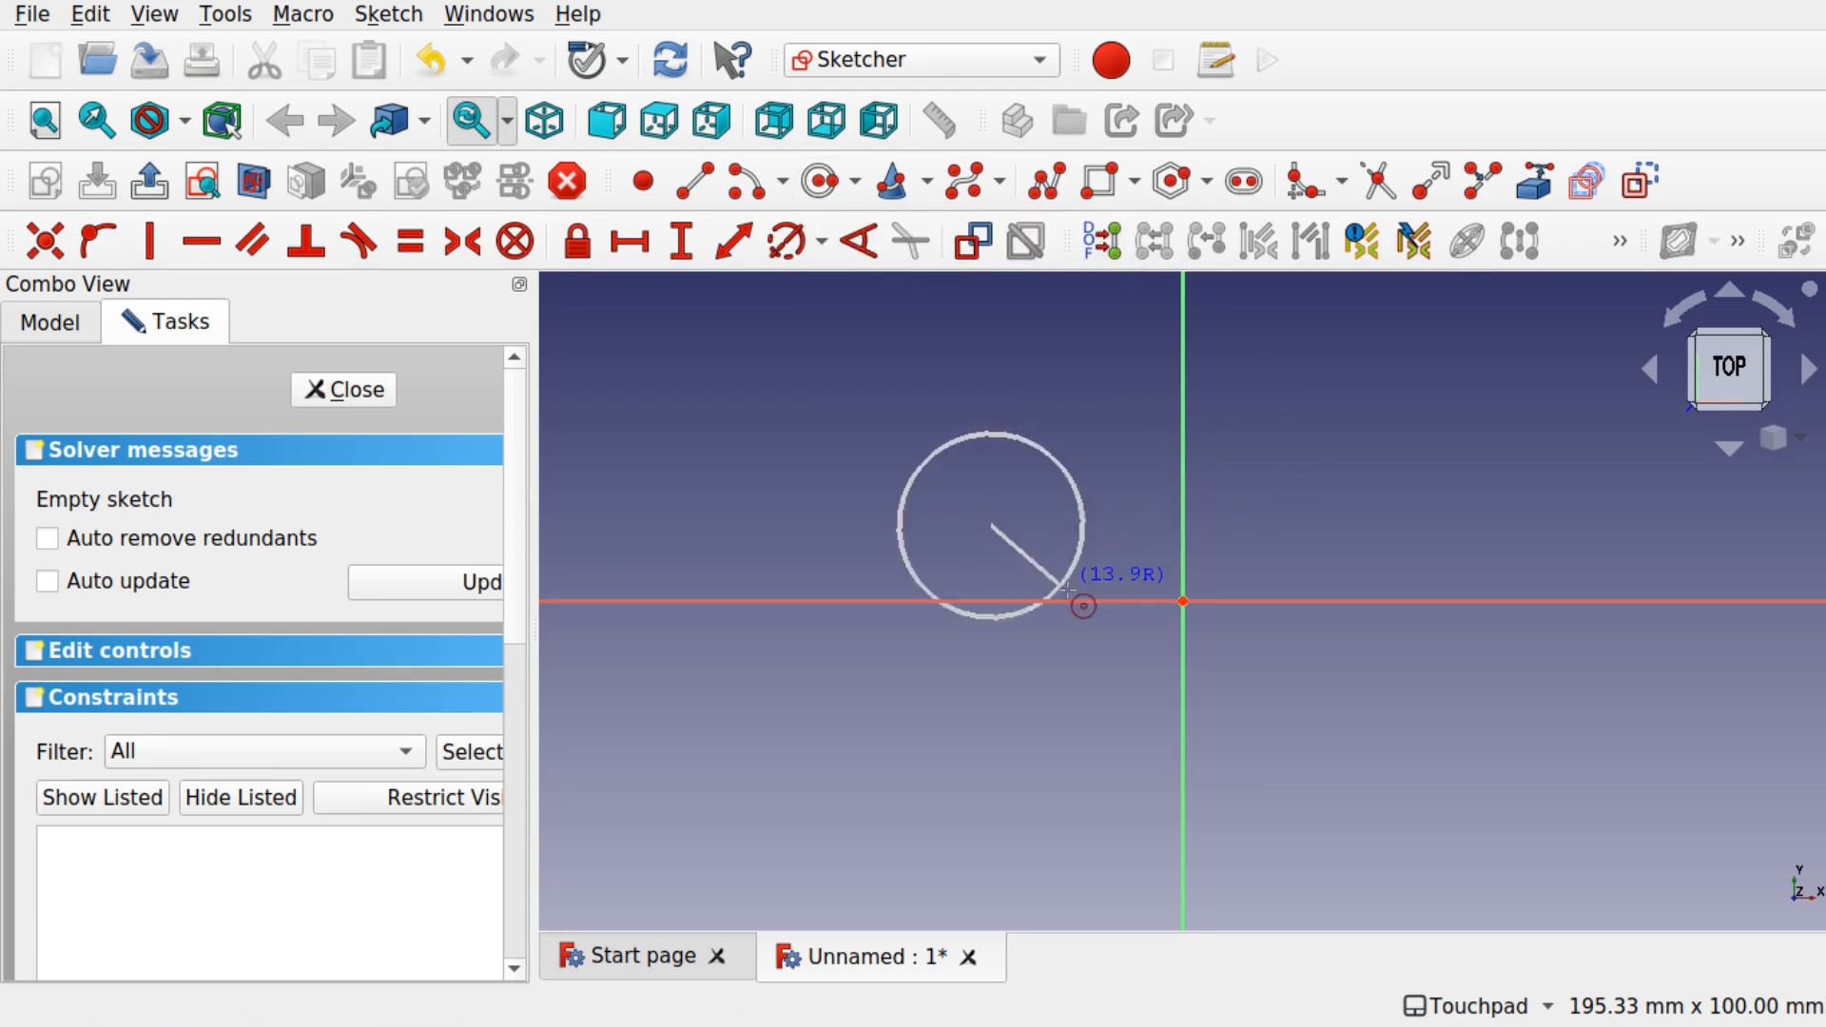
click(1080, 602)
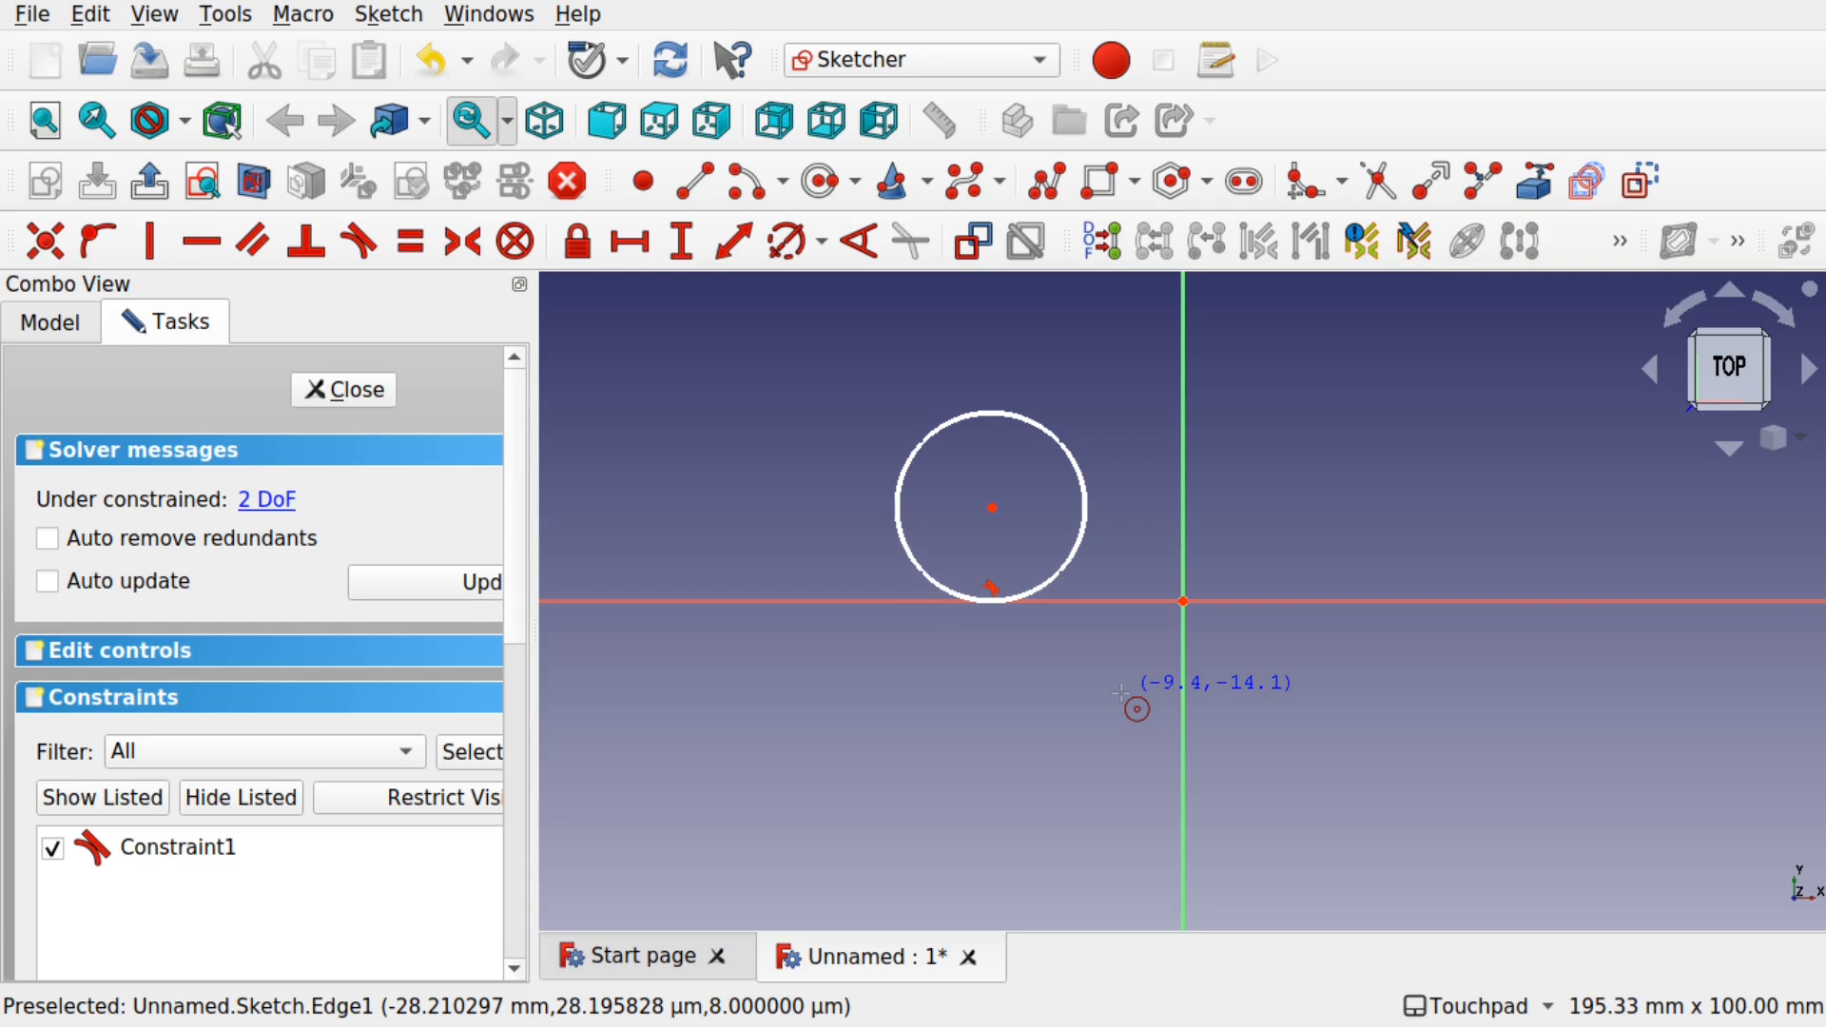
click(363, 388)
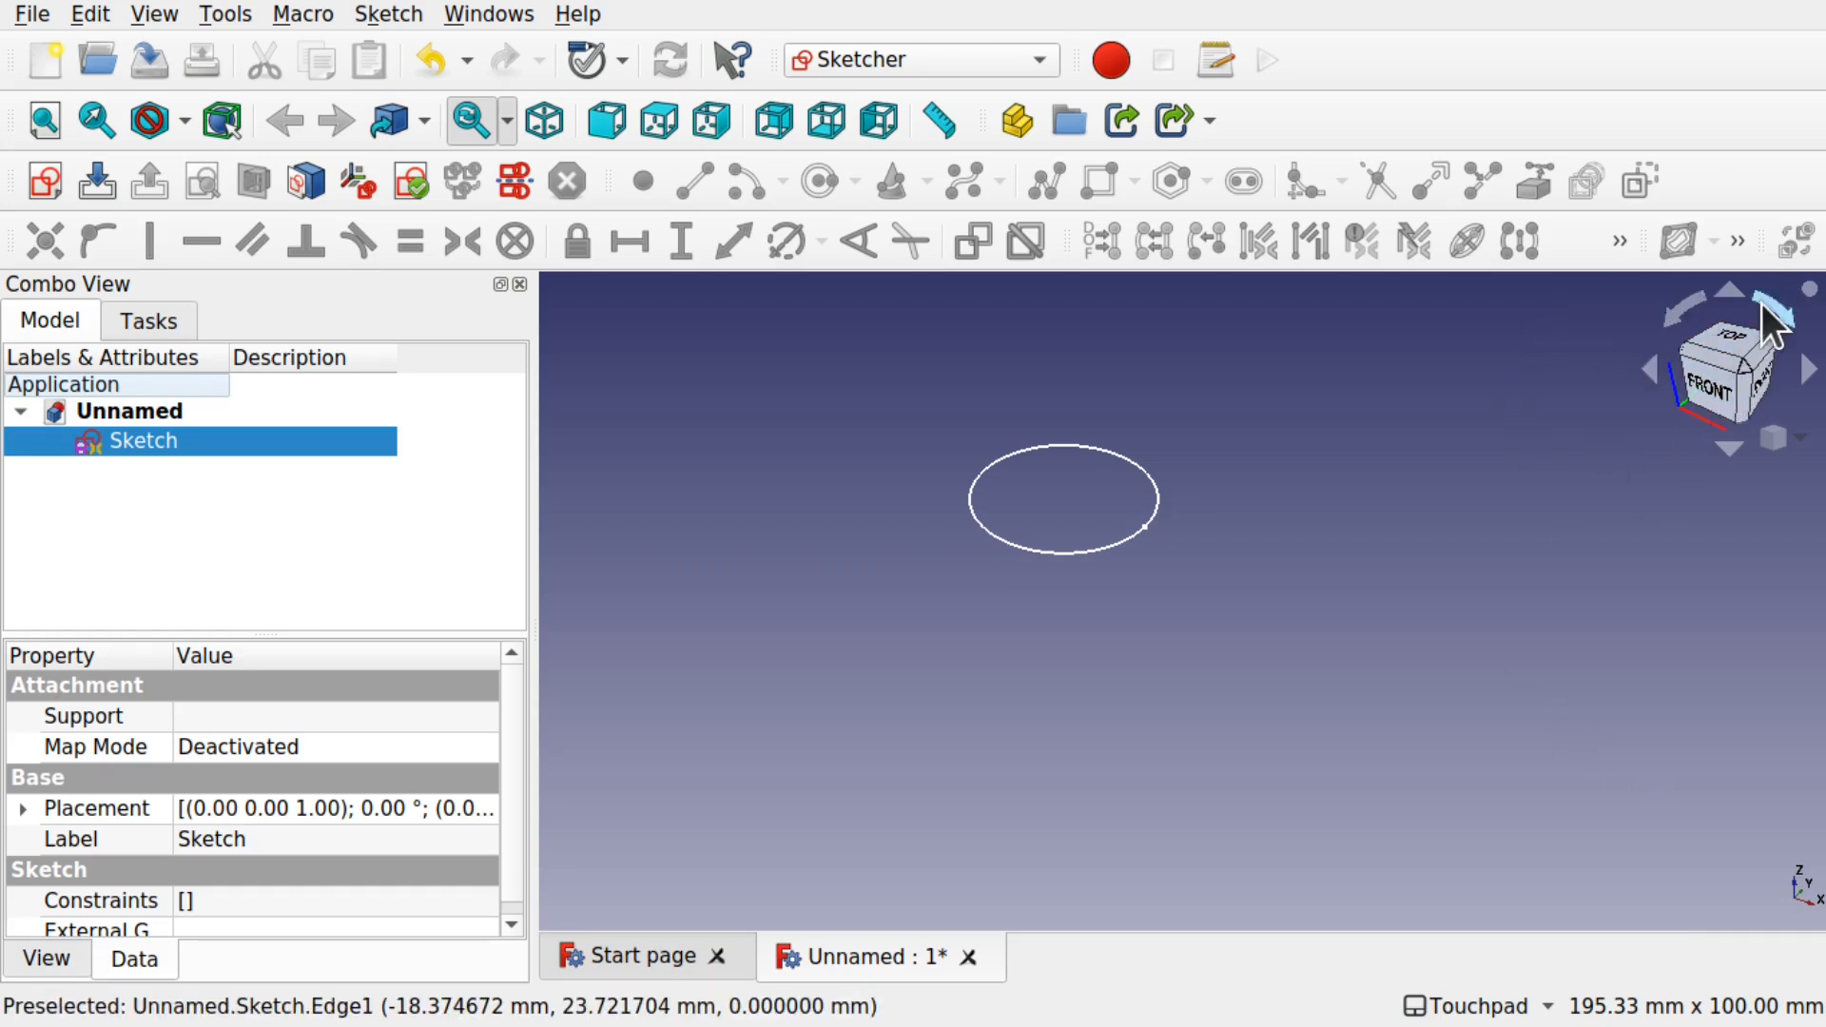
Examine the circle sketch from the top, left and bottom with the navigation cube, including rotating the view in its own plane.
click(1726, 346)
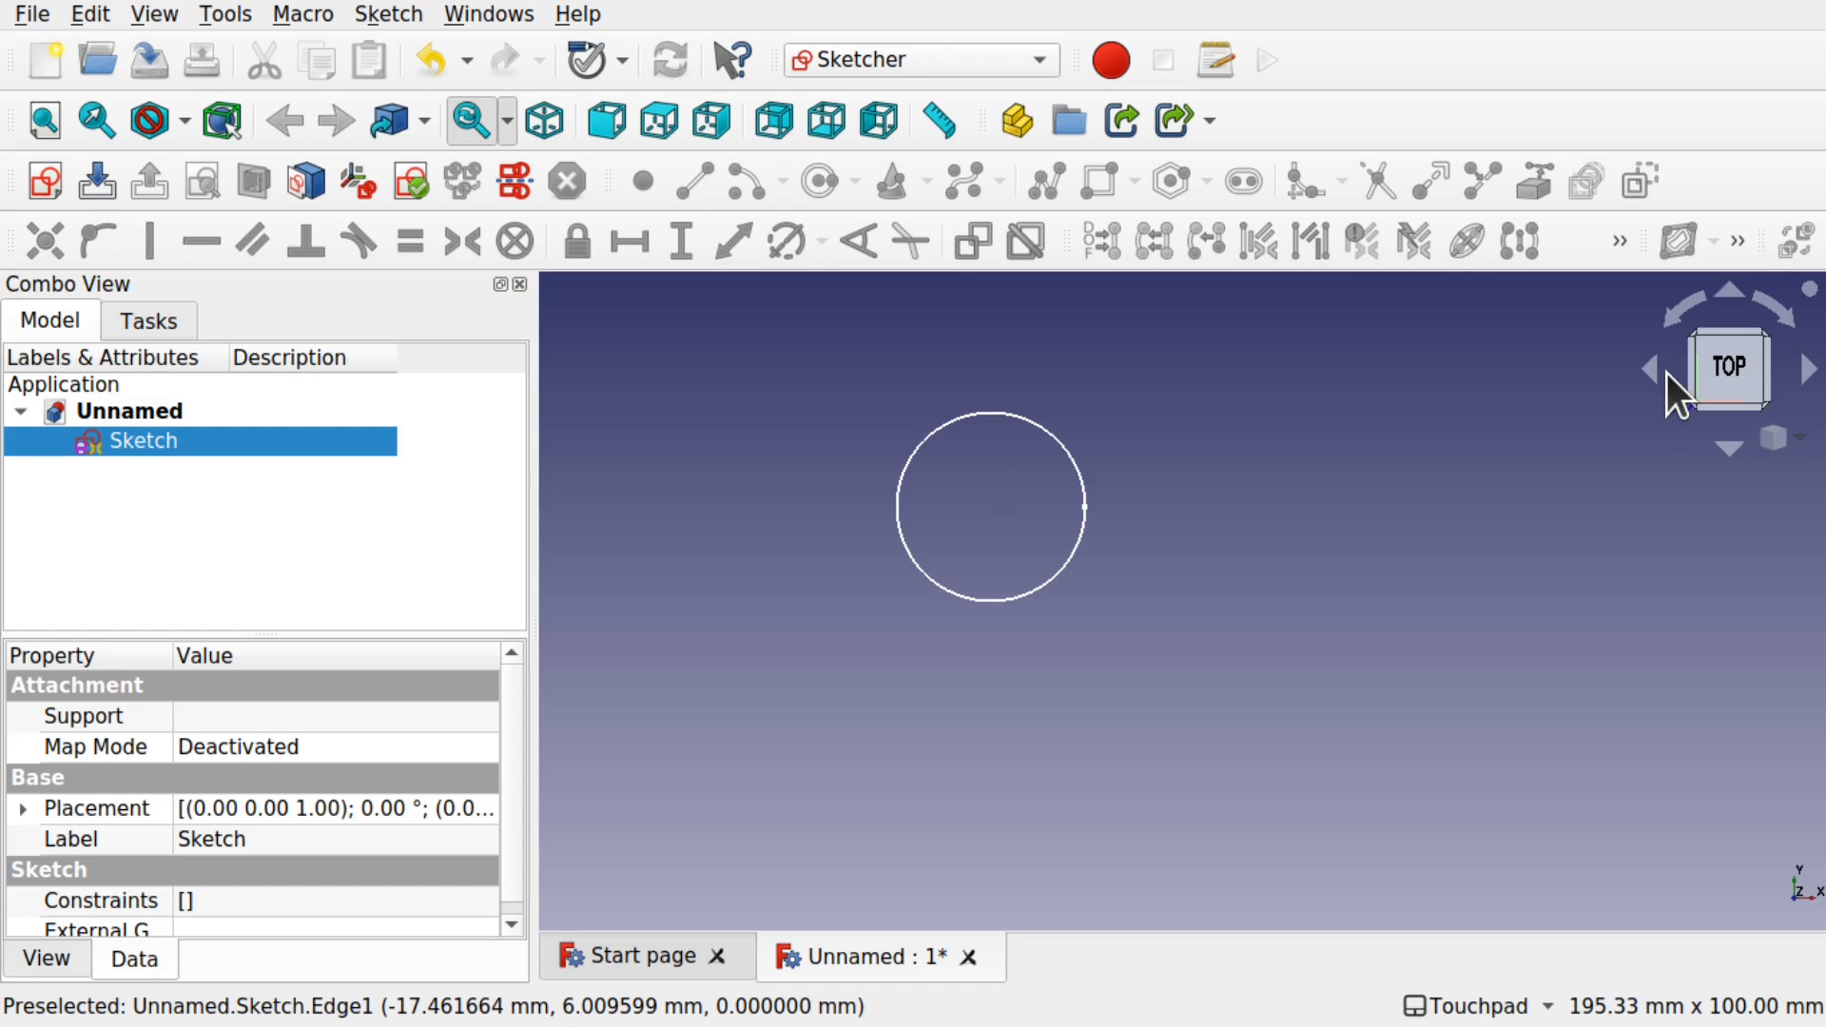
click(1809, 395)
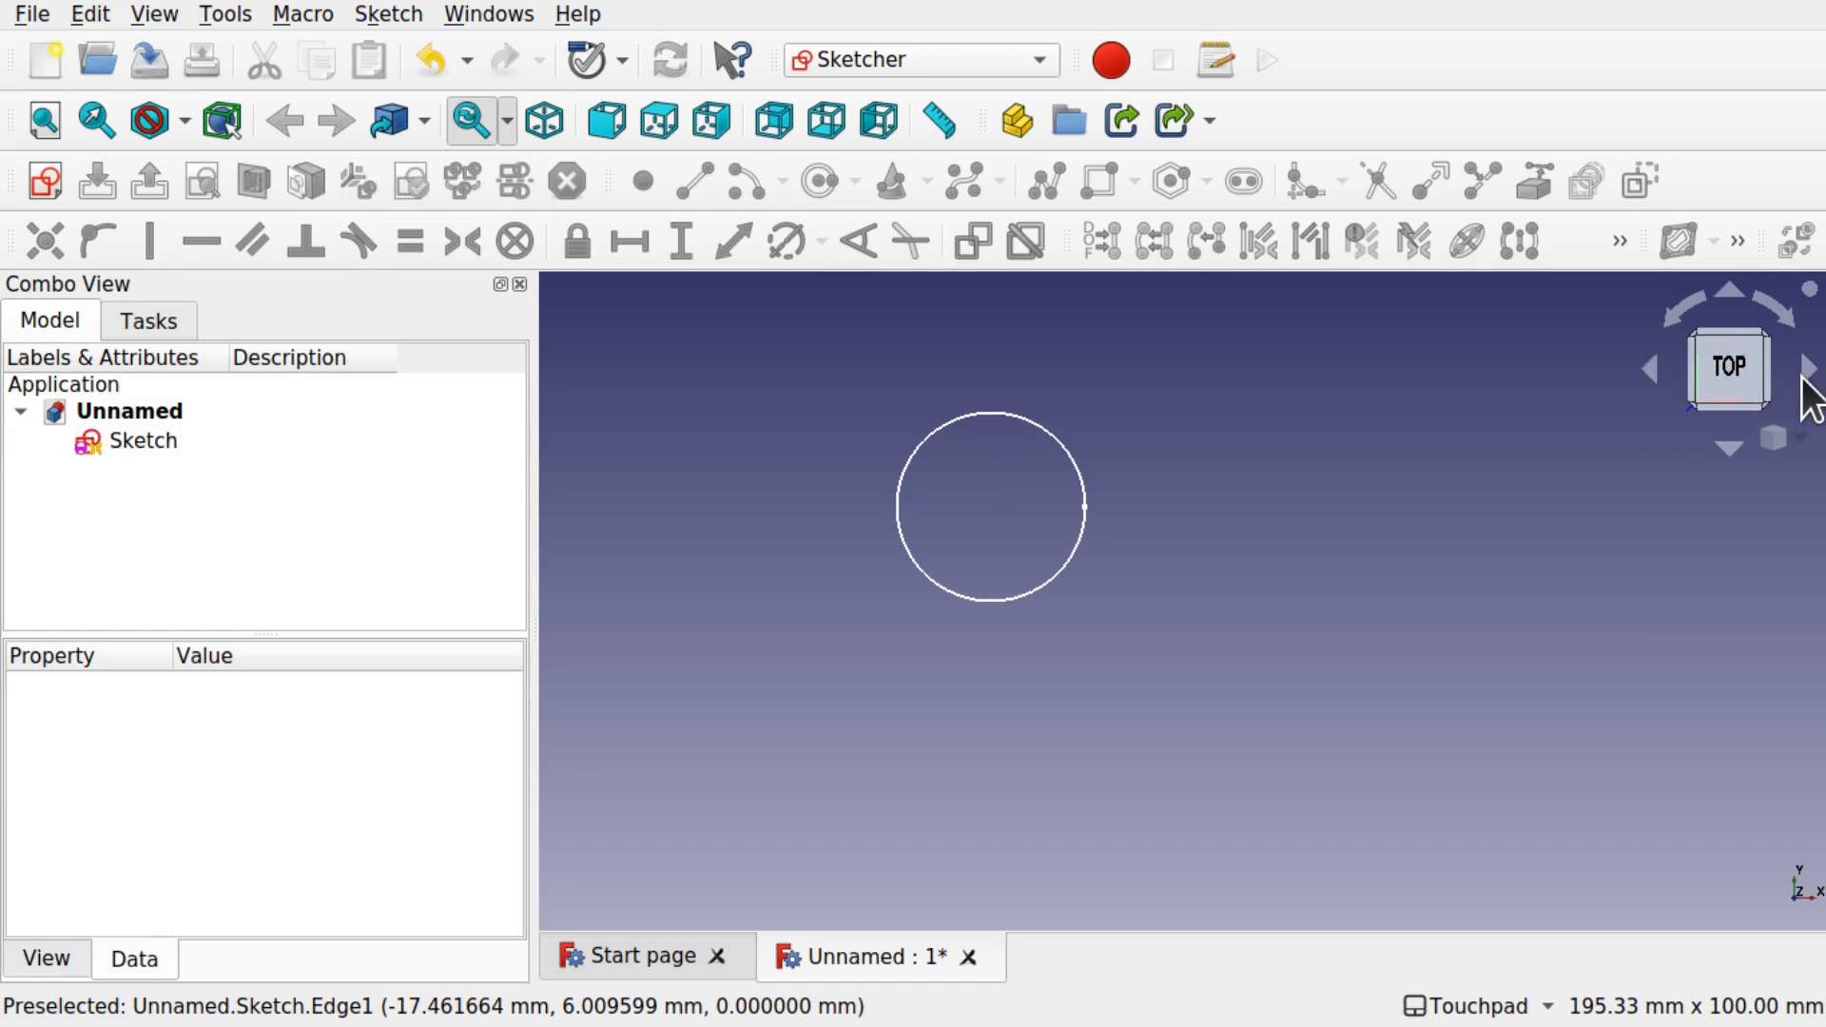
click(1809, 369)
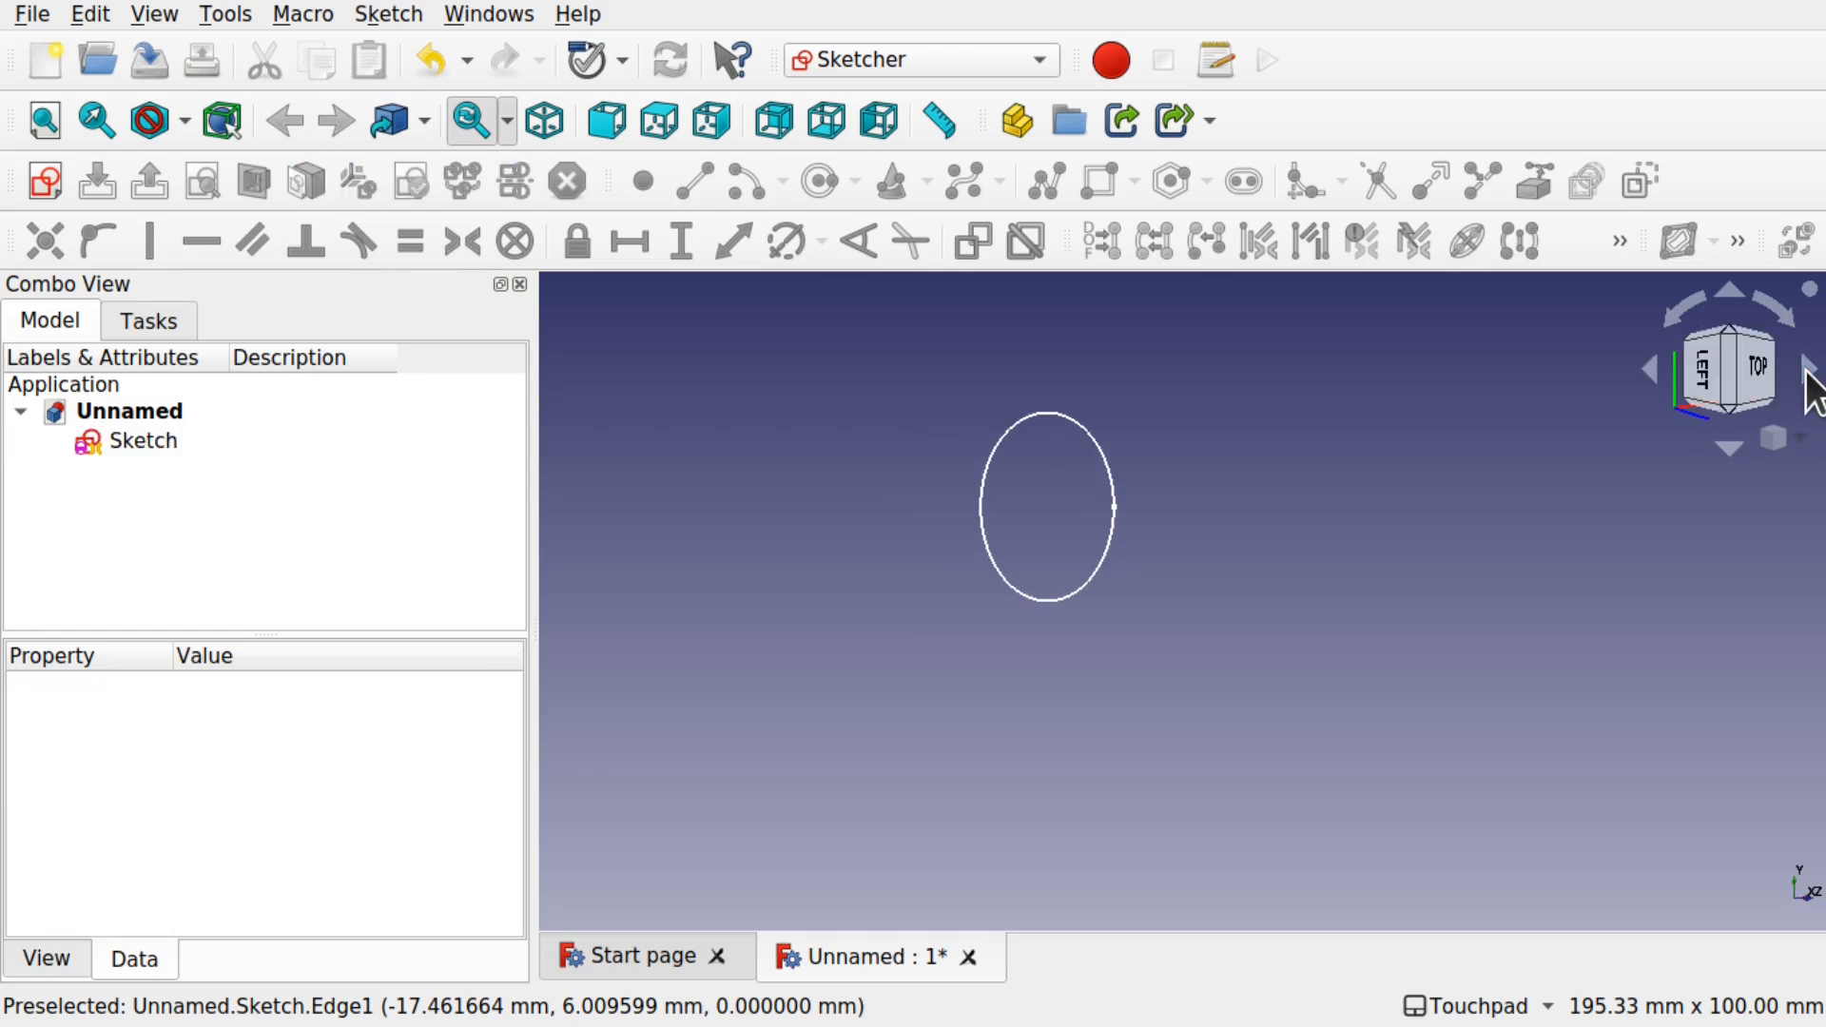
click(1809, 371)
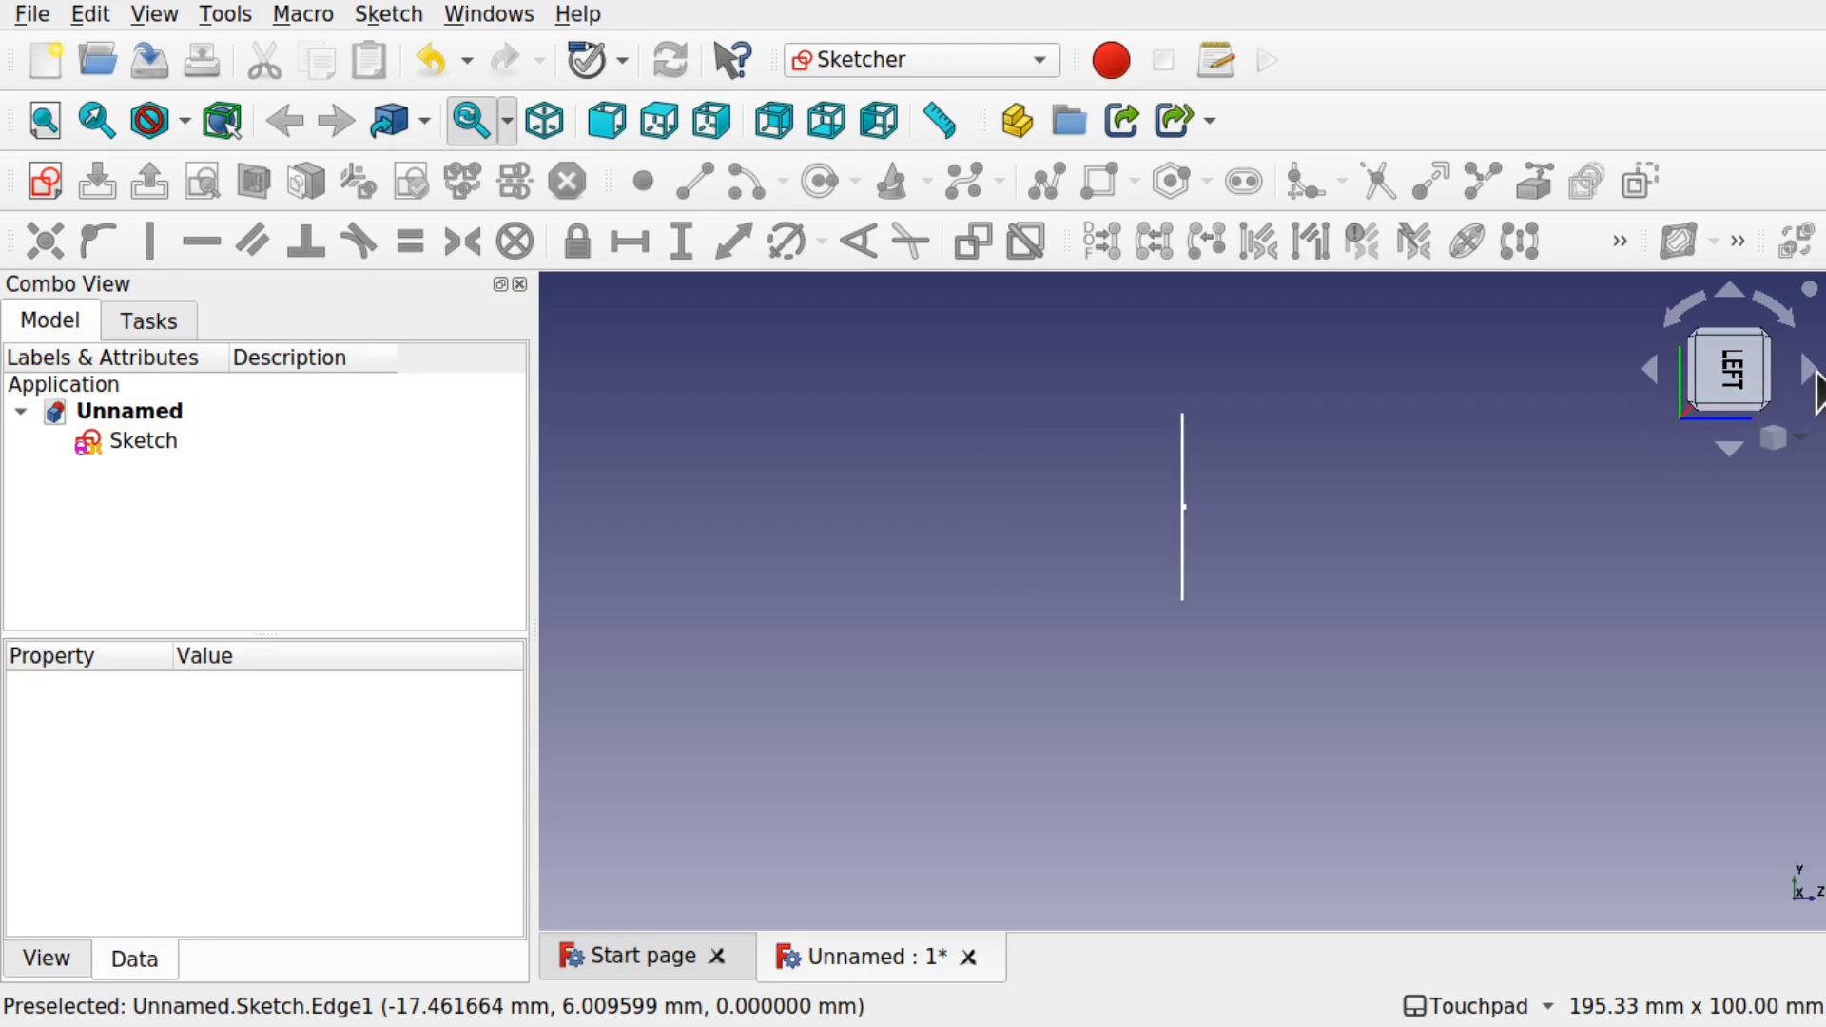
click(1811, 373)
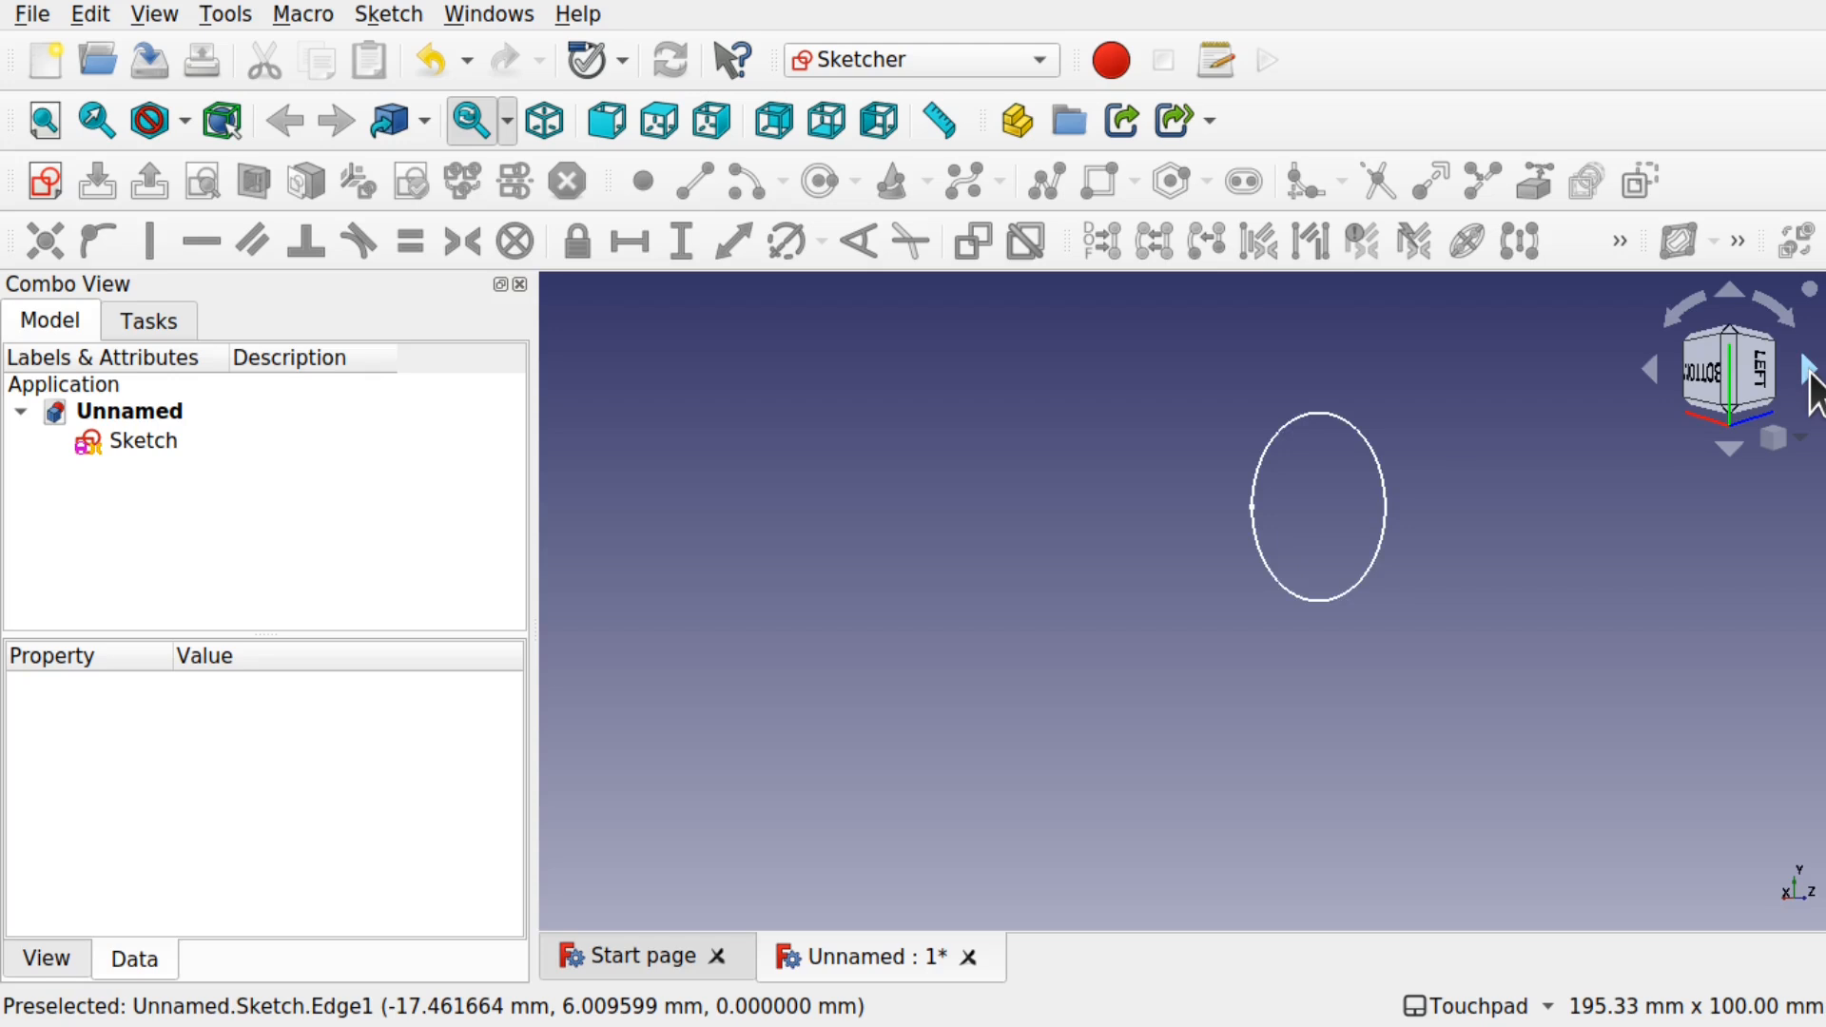
click(1809, 370)
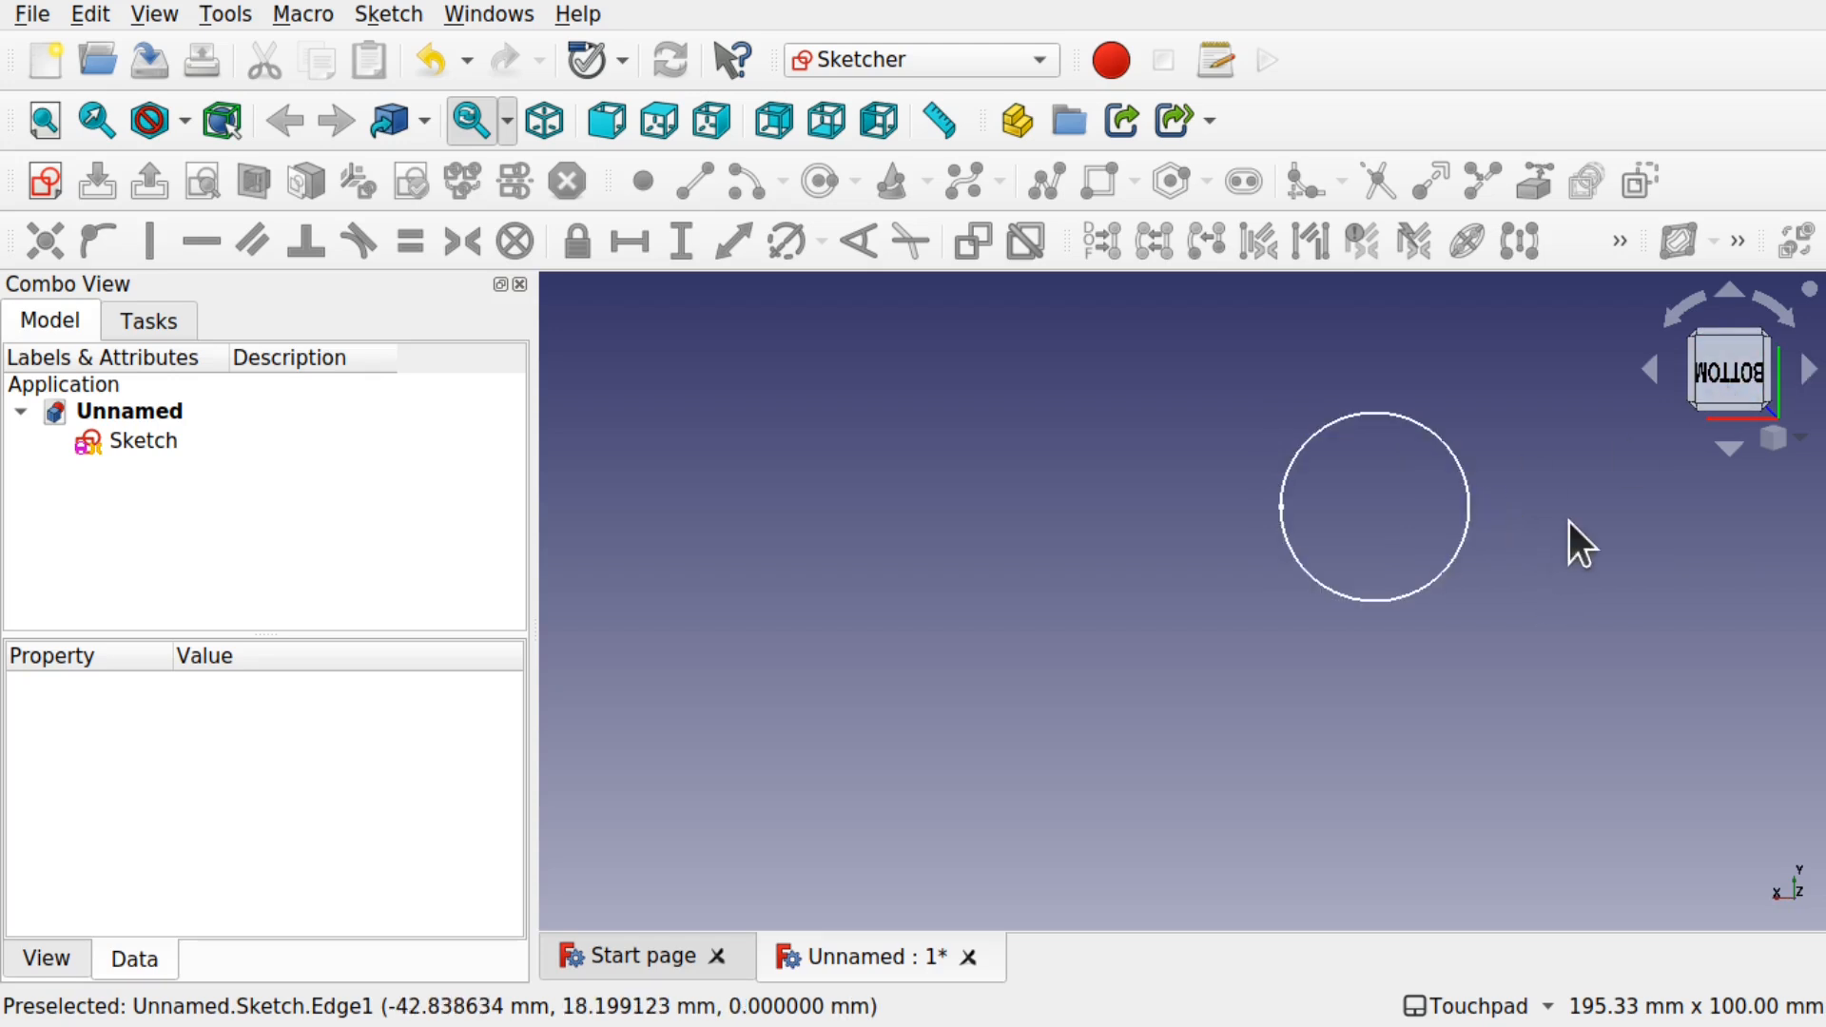
click(1676, 312)
click(1676, 312)
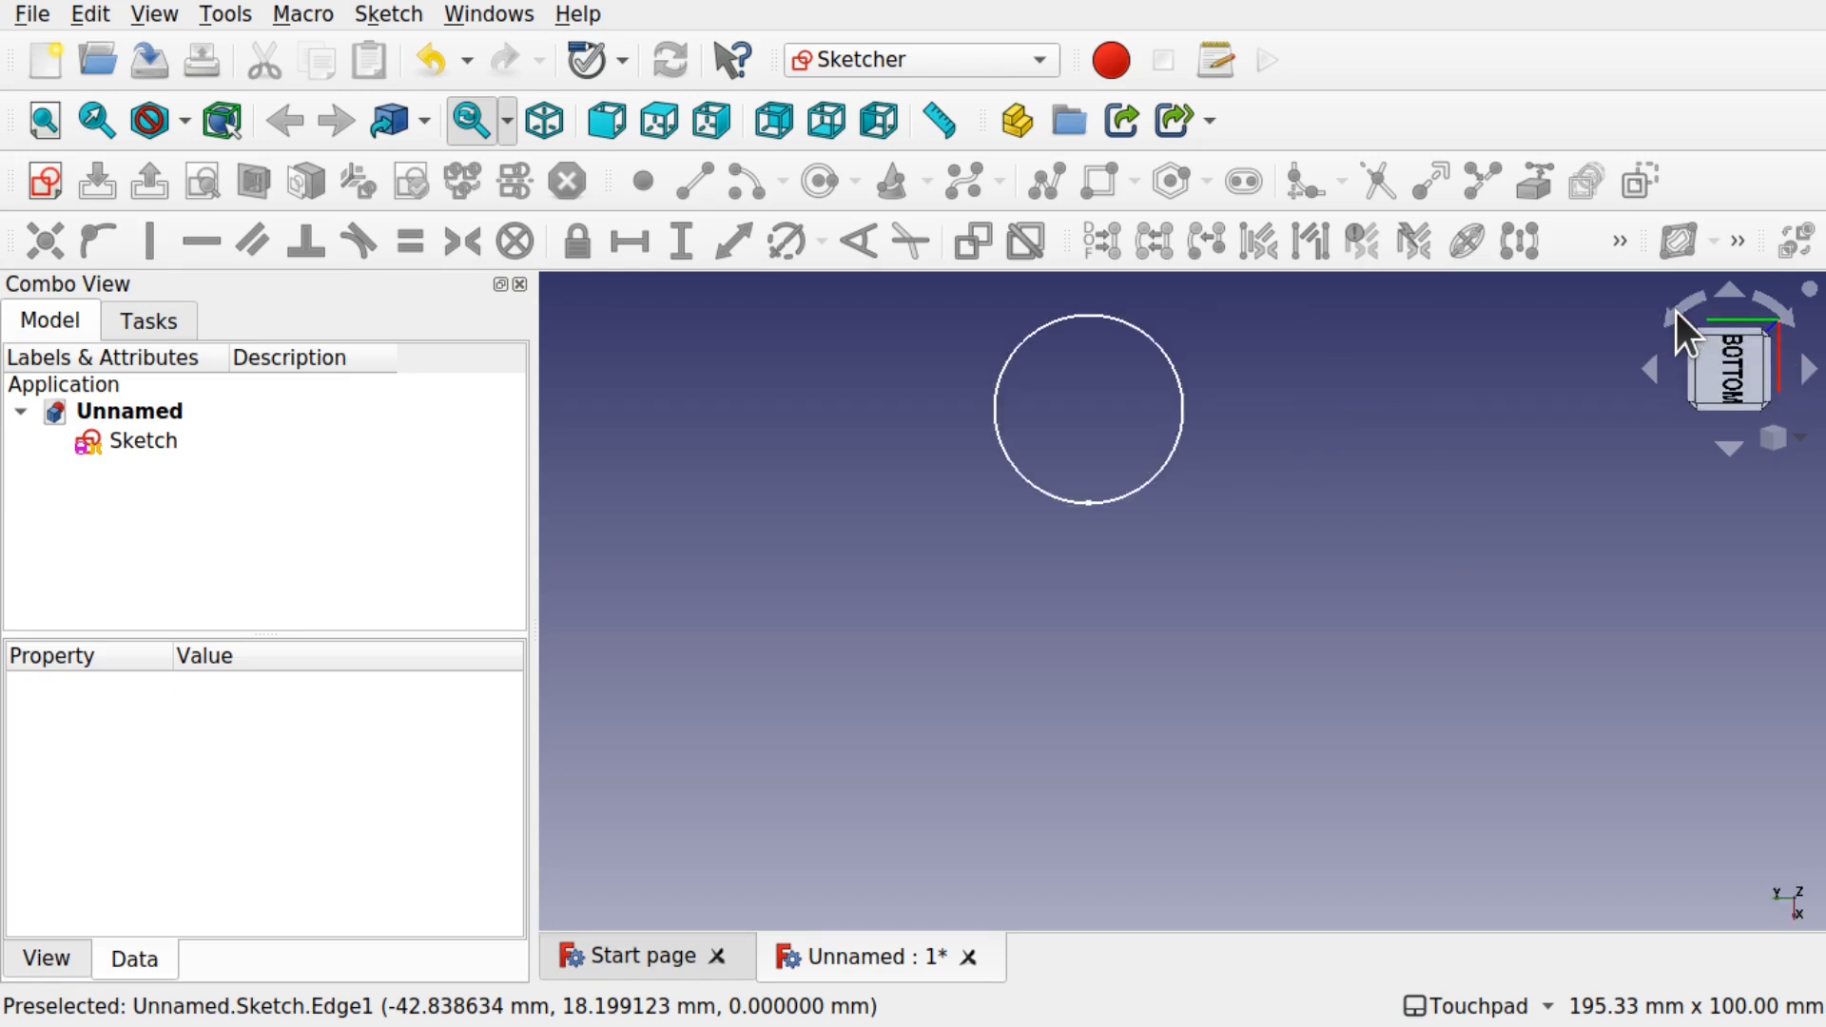
click(1773, 310)
click(1775, 312)
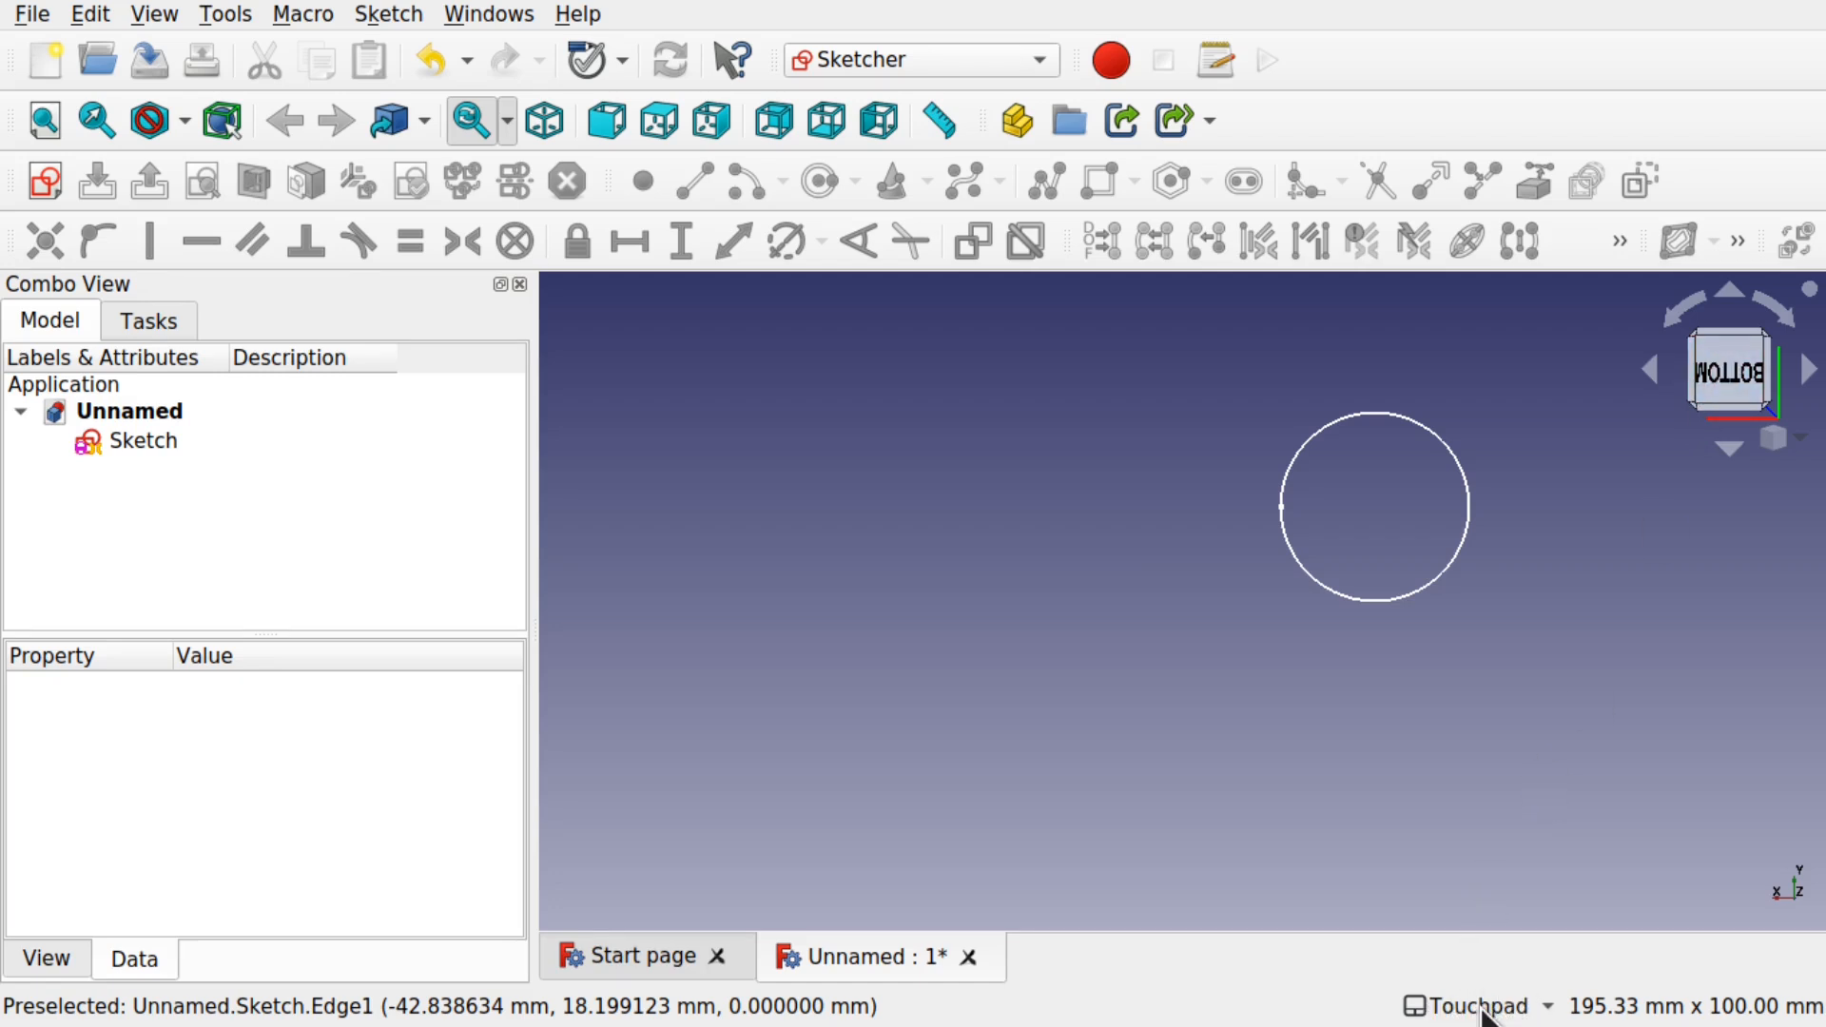
Orbit the 3D view freely with the Touchpad navigation style to inspect the circle from oblique angles.
mouse_move(1476, 1016)
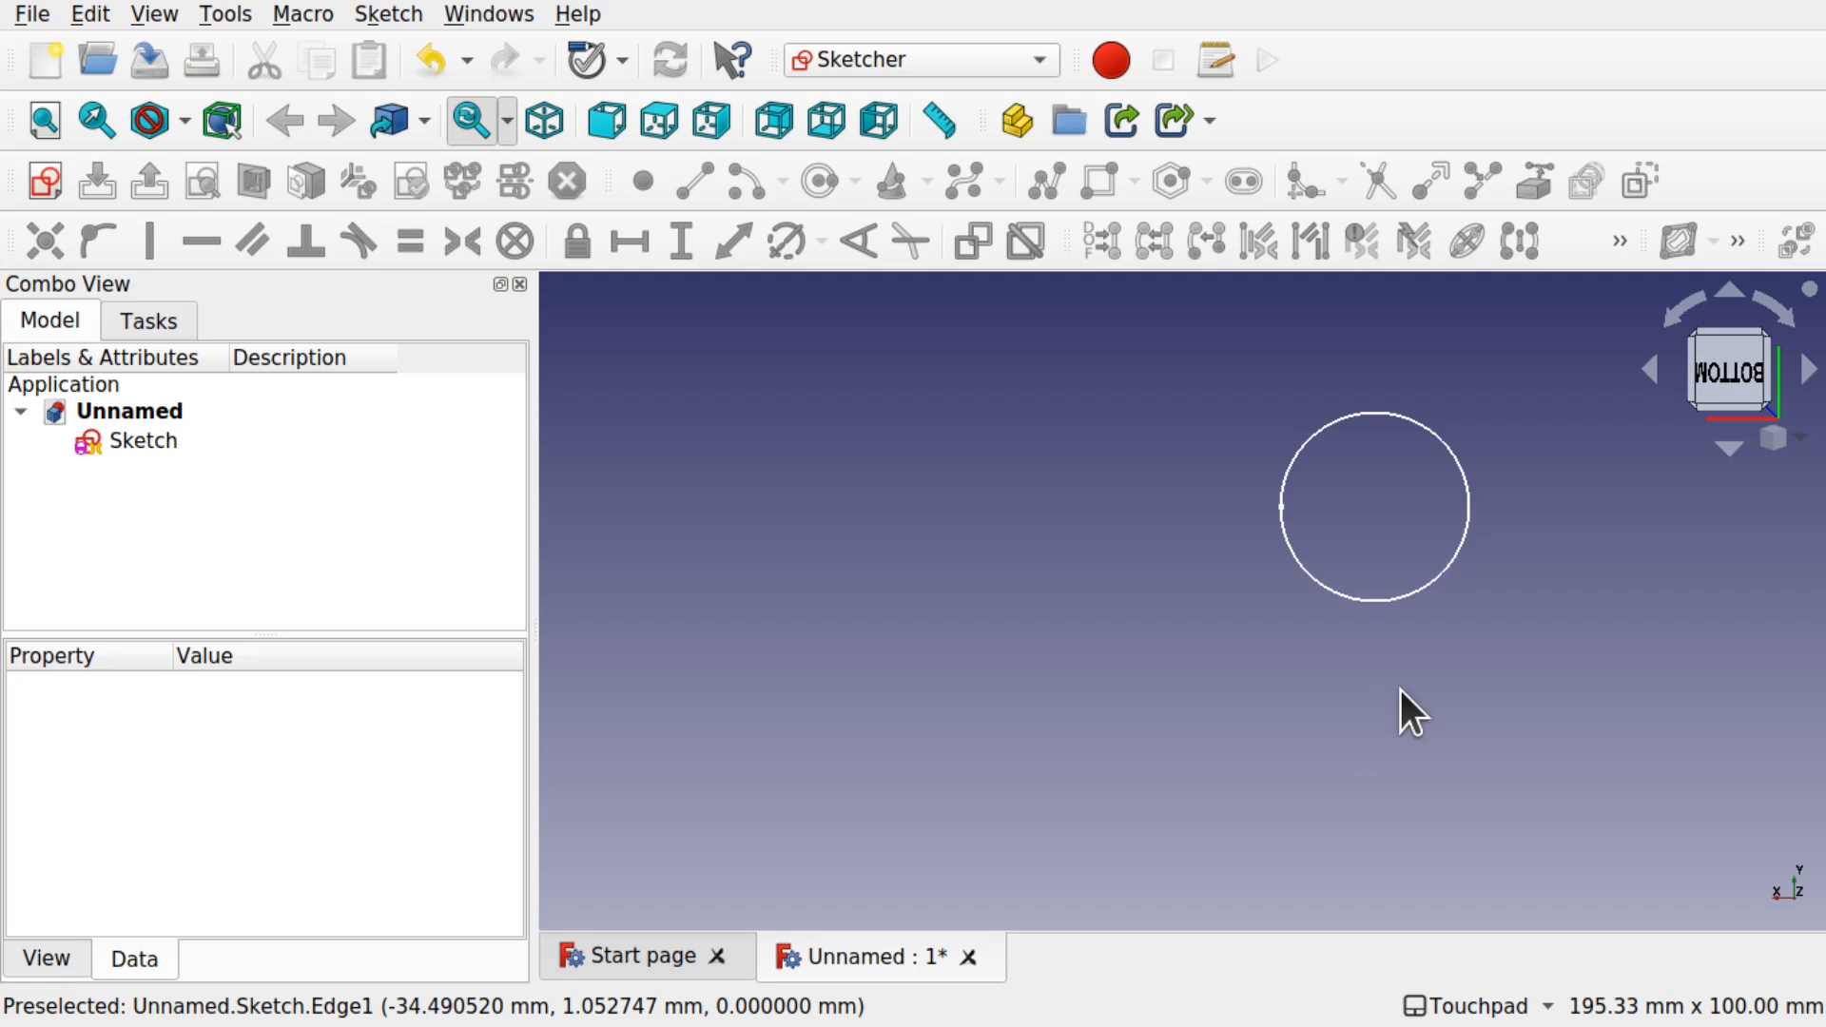
alt+drag(1400, 688, 1161, 722)
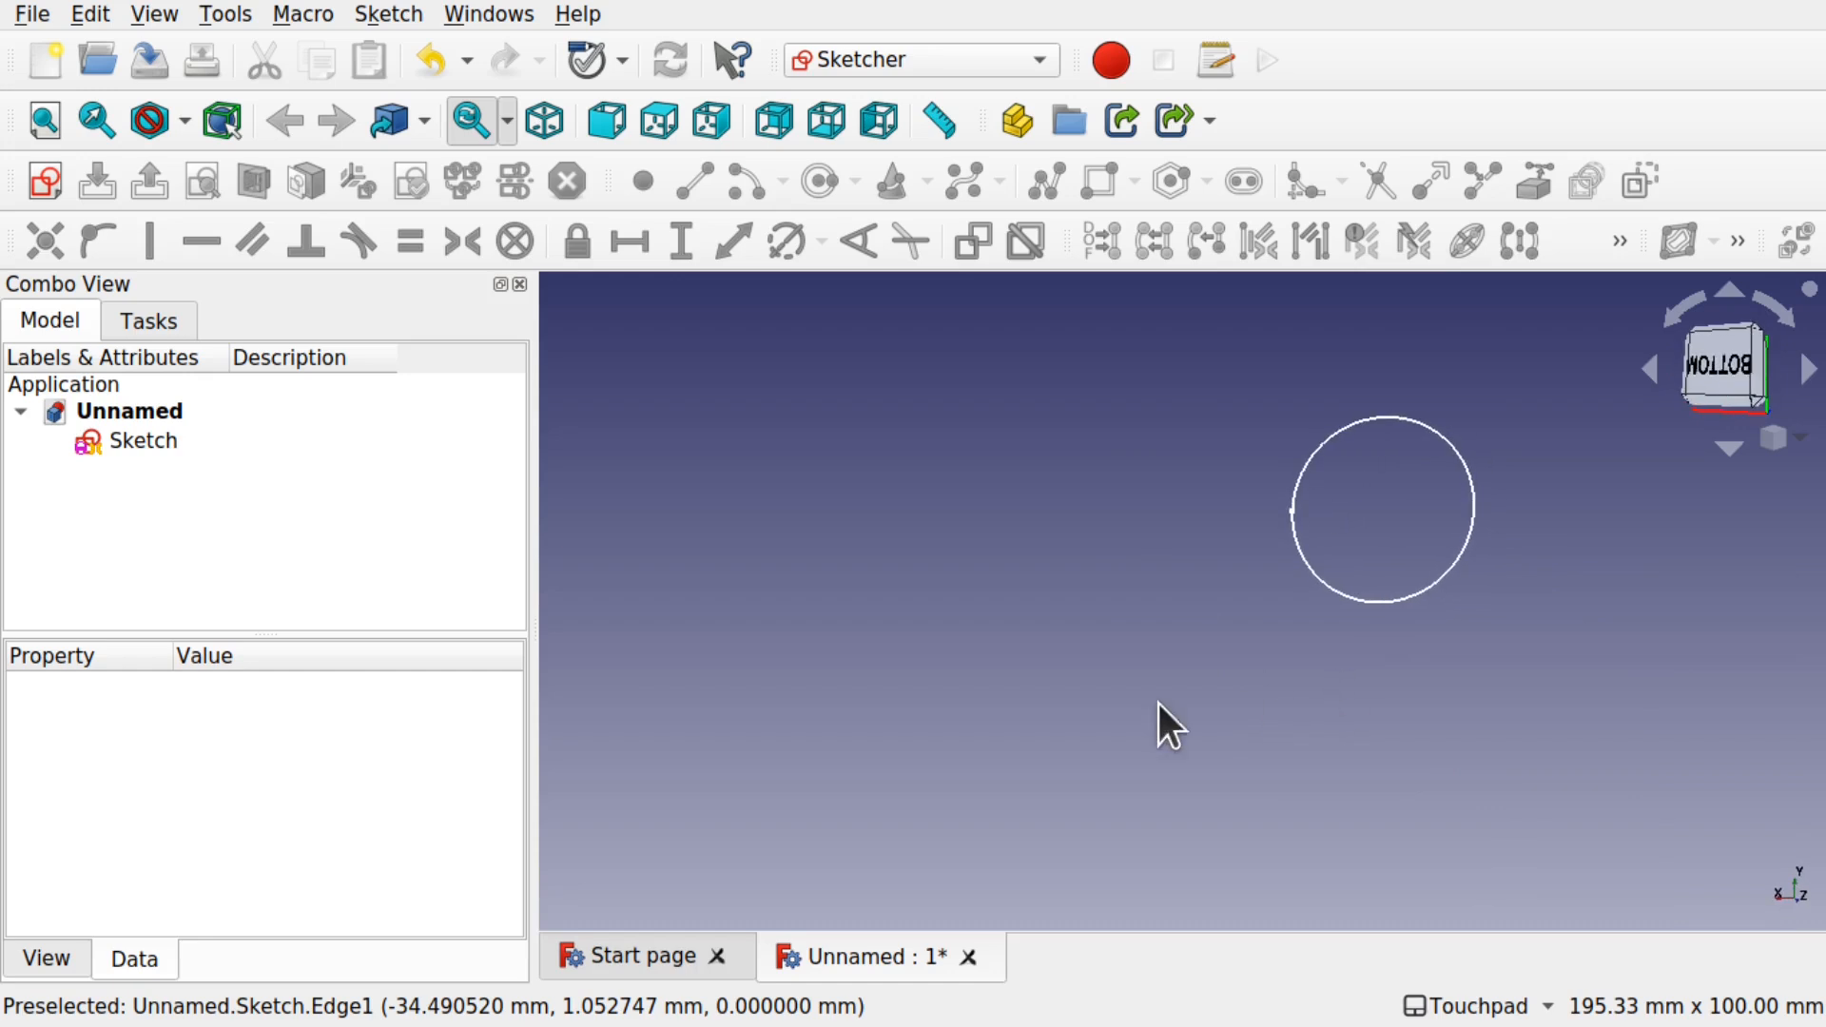
mouse_move(885, 721)
alt+mouse_down()
mouse_move(640, 717)
mouse_move(1262, 708)
mouse_move(917, 717)
mouse_move(722, 599)
mouse_move(551, 567)
mouse_move(1195, 579)
mouse_move(831, 628)
mouse_move(611, 595)
mouse_move(1080, 640)
mouse_move(665, 600)
mouse_move(974, 620)
mouse_move(1186, 607)
mouse_move(1027, 640)
mouse_move(655, 635)
mouse_move(665, 596)
mouse_move(1161, 591)
mouse_move(662, 639)
mouse_move(1080, 624)
mouse_move(937, 369)
mouse_move(1052, 395)
mouse_move(790, 301)
mouse_move(998, 412)
mouse_move(795, 367)
mouse_move(1008, 473)
mouse_move(831, 494)
mouse_move(1287, 467)
mouse_move(1370, 514)
mouse_move(1207, 665)
mouse_move(961, 644)
mouse_move(1246, 632)
alt+mouse_up()
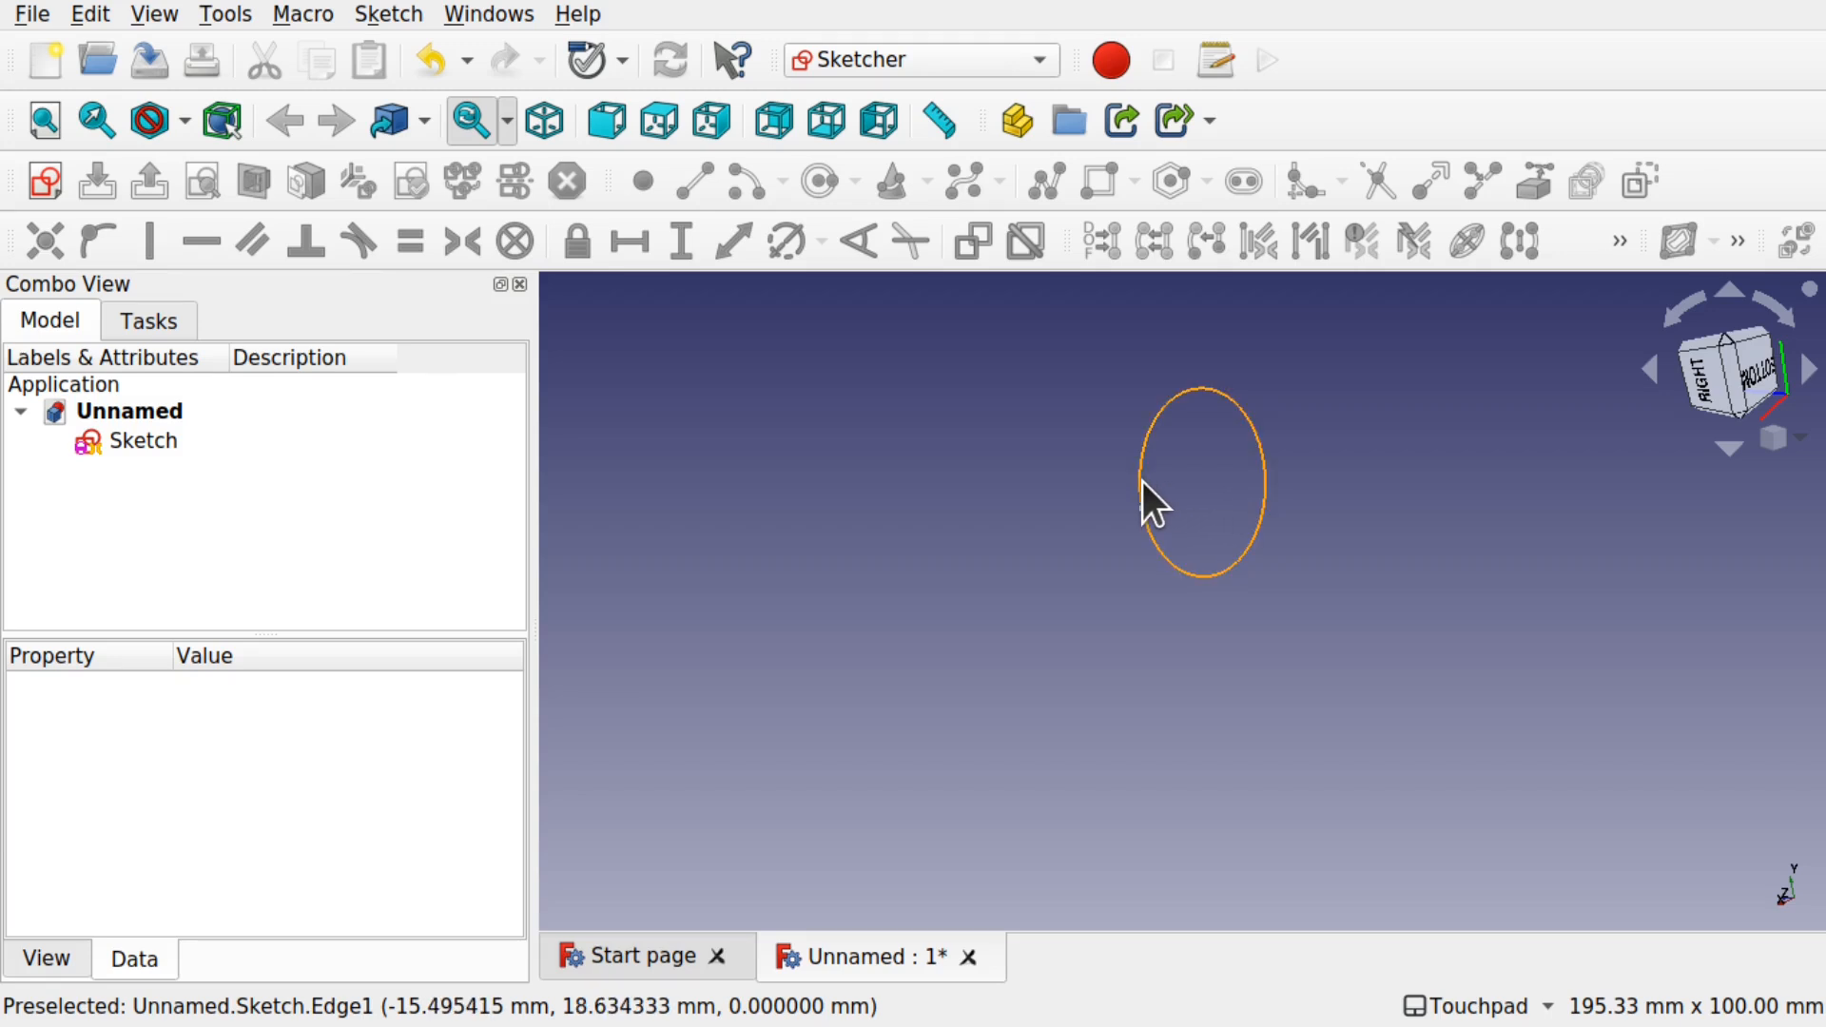
Reopen the existing sketch for editing, draw a second, larger circle in the lower-right quadrant, and close the sketch.
shift+drag(1143, 482, 1101, 469)
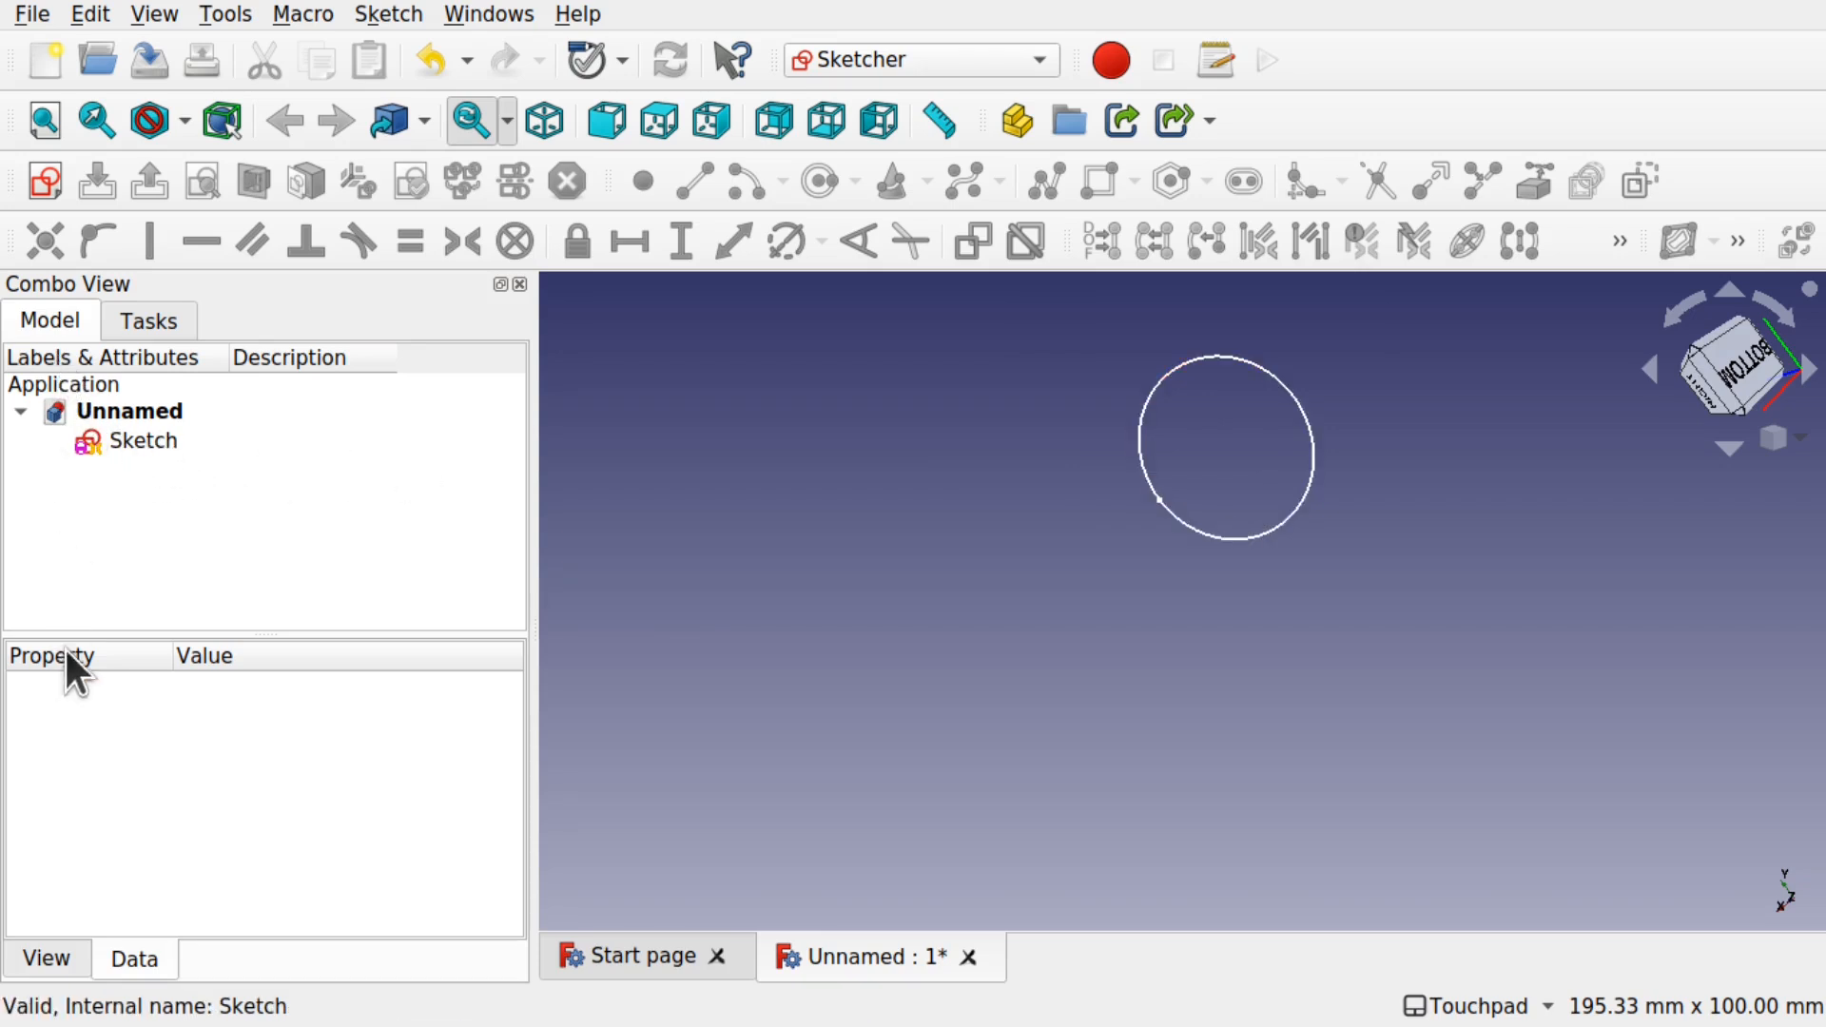
click(135, 437)
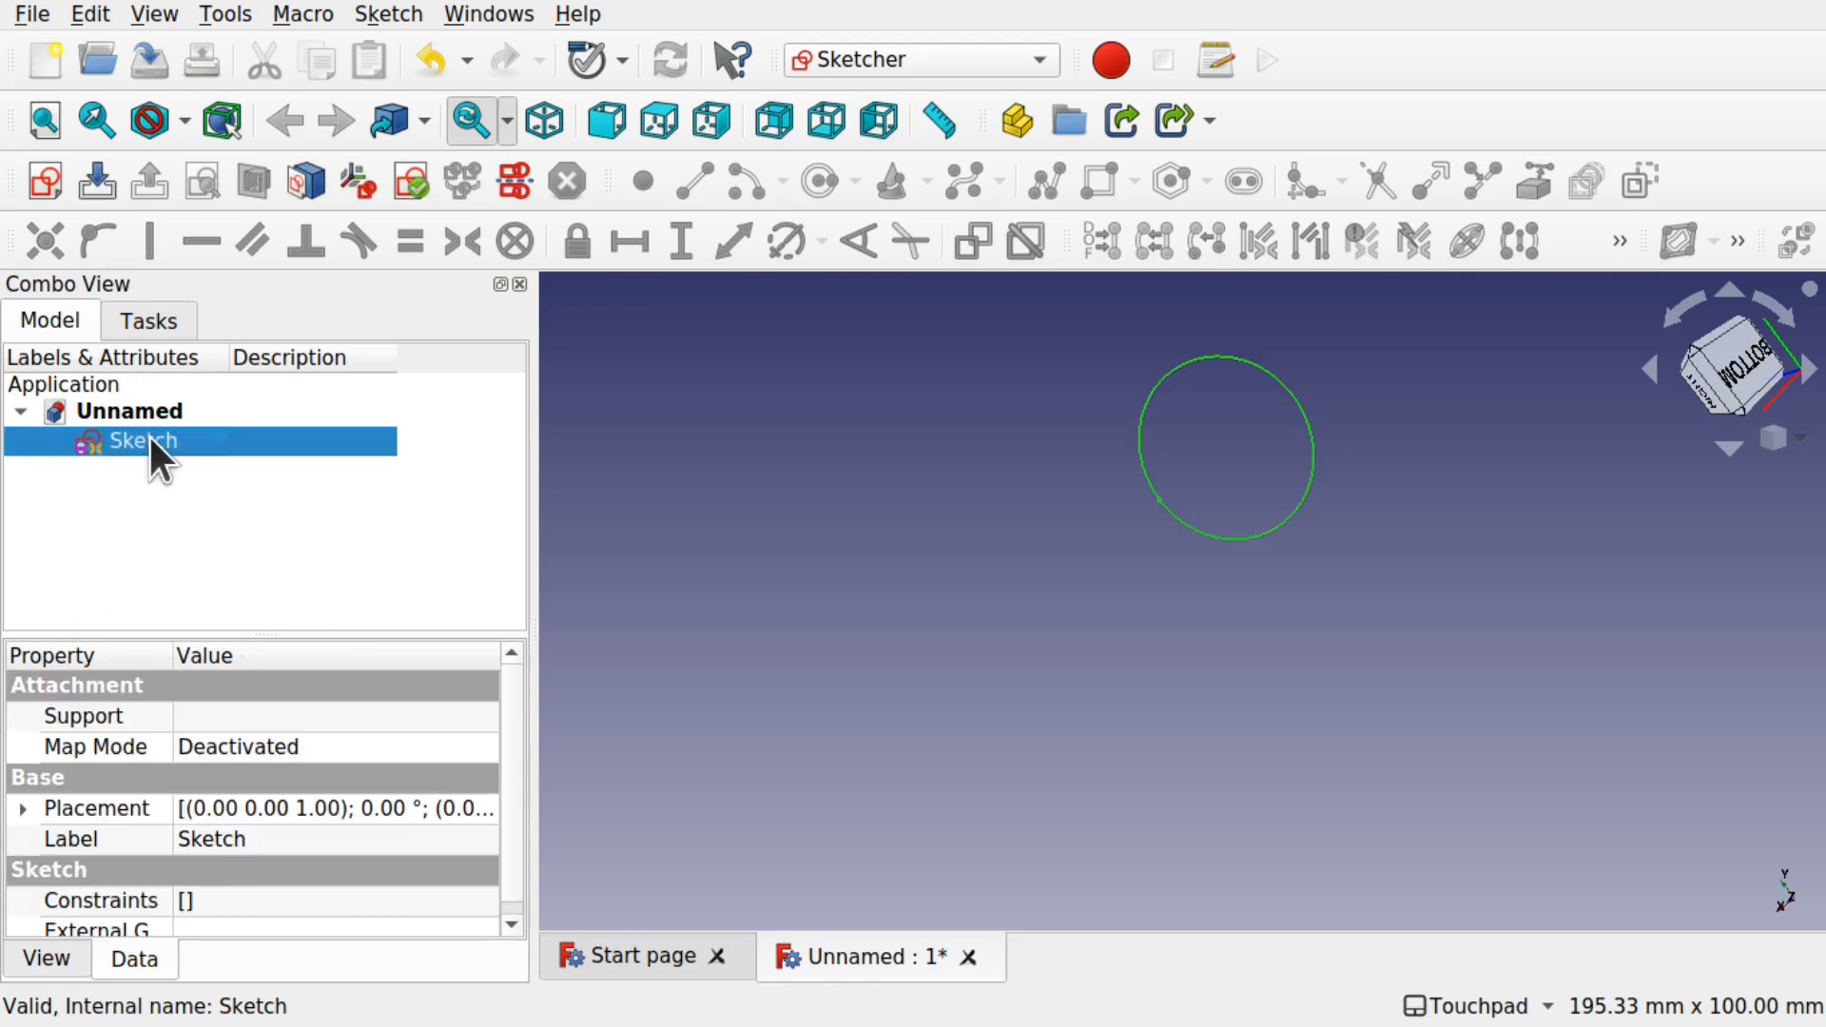
double_click(151, 441)
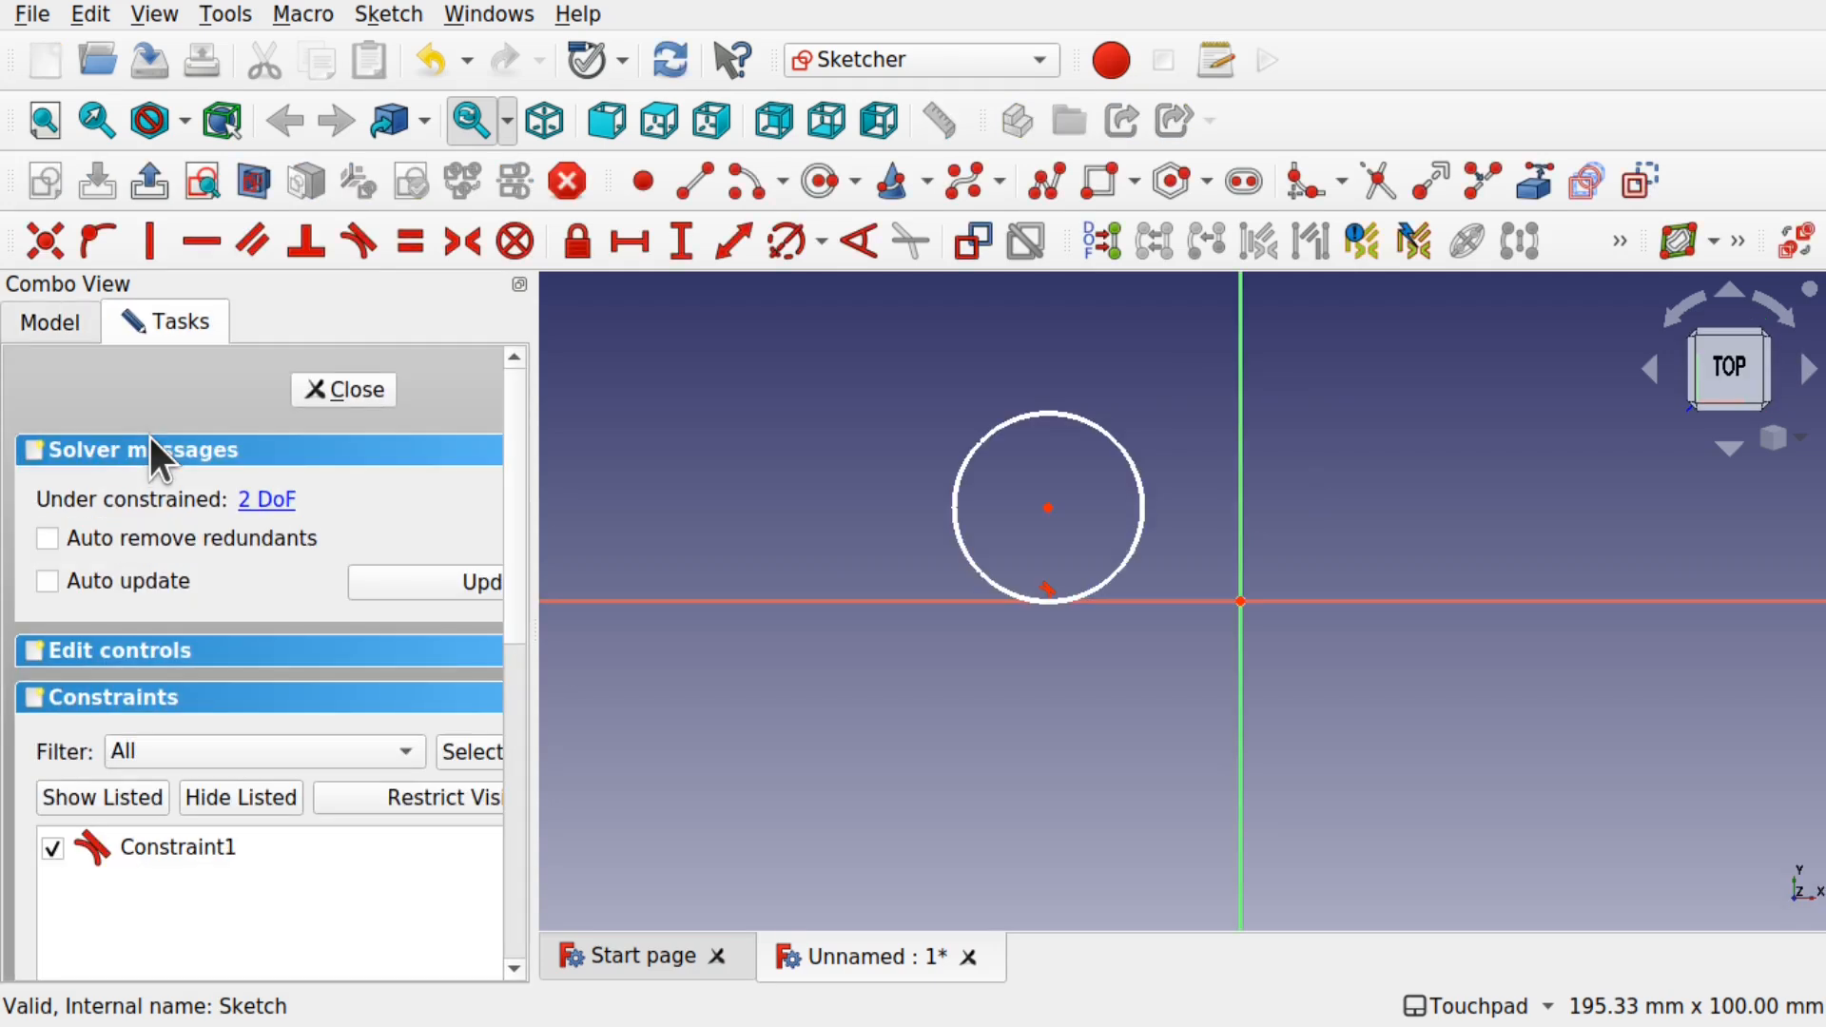
click(823, 196)
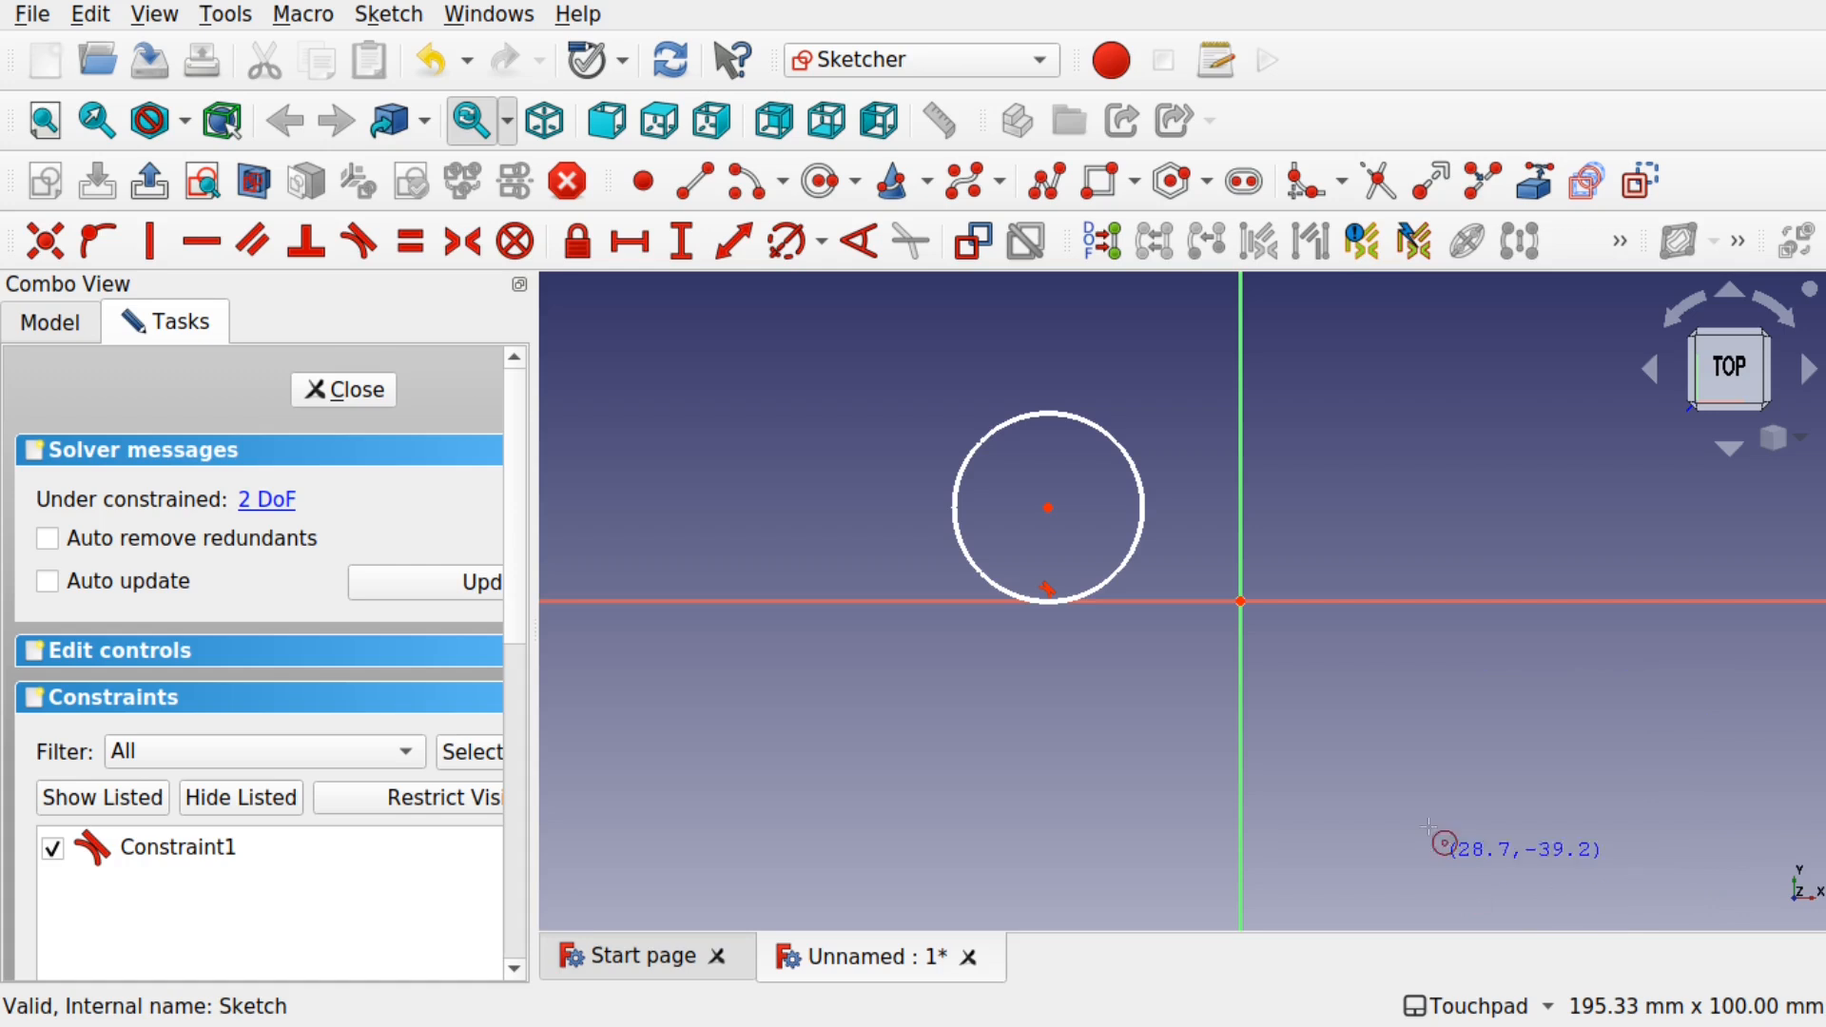
click(1509, 756)
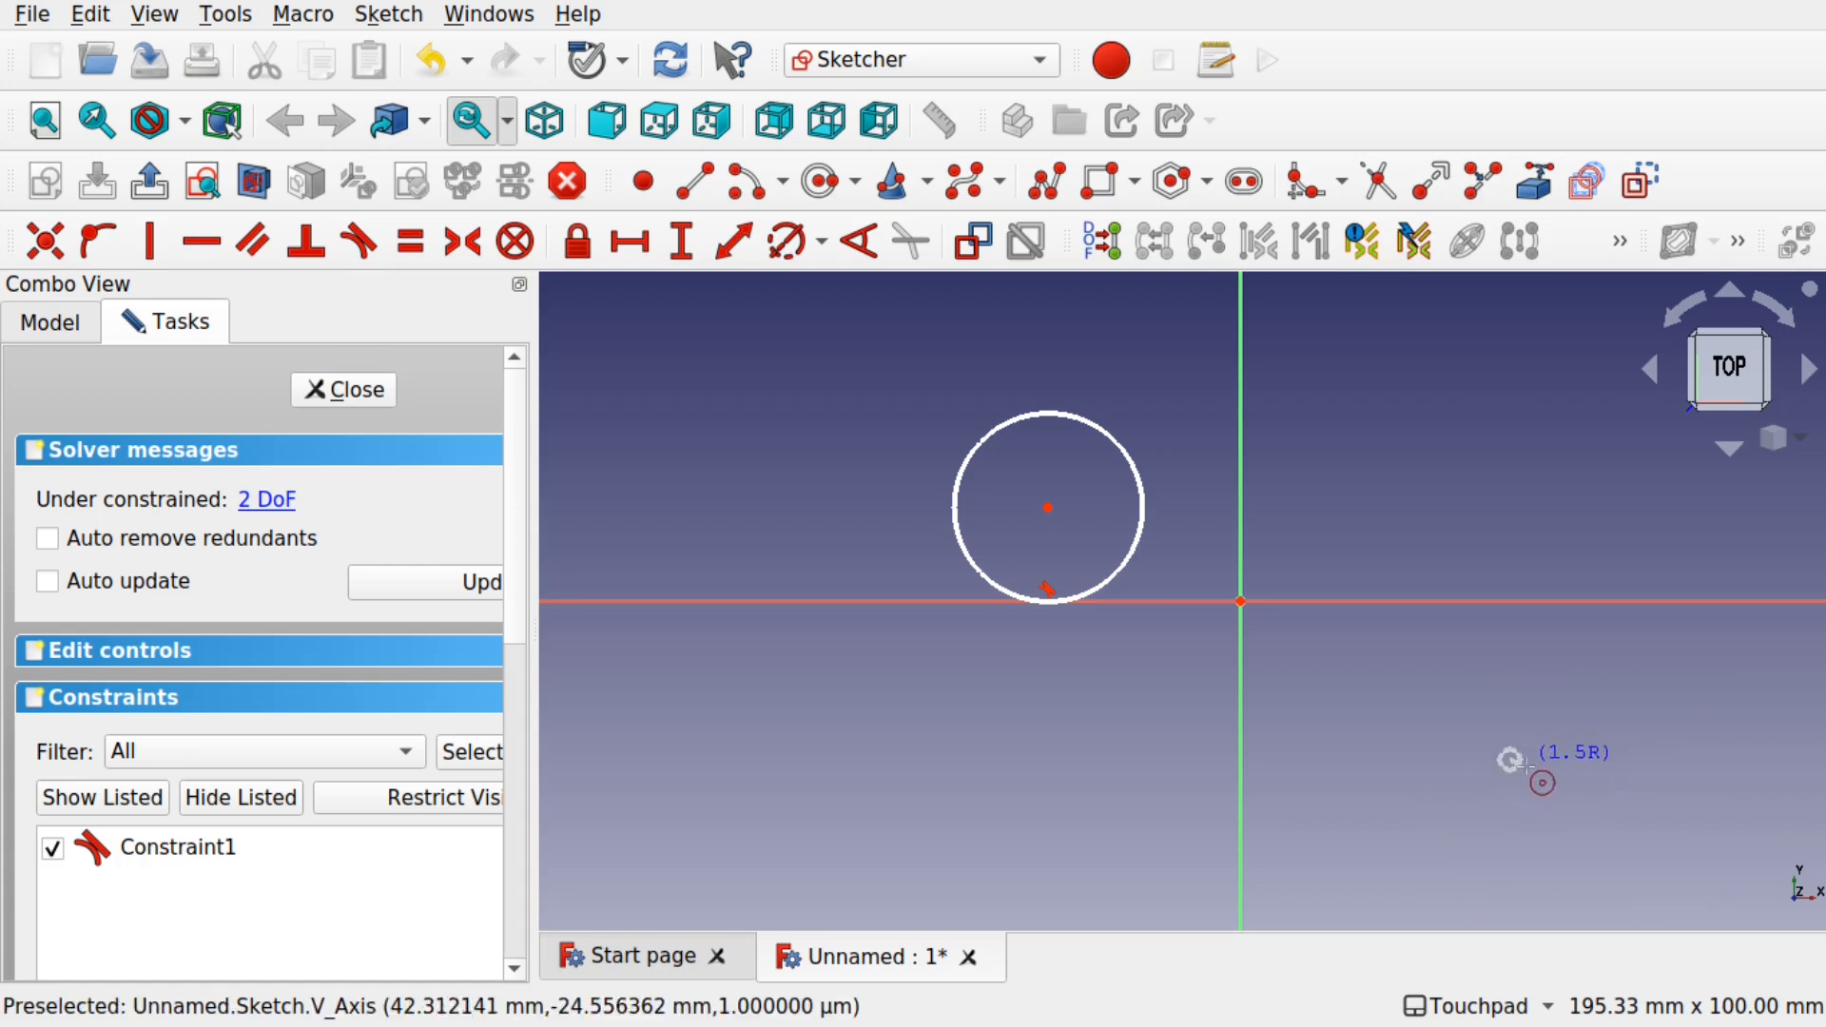
click(1639, 831)
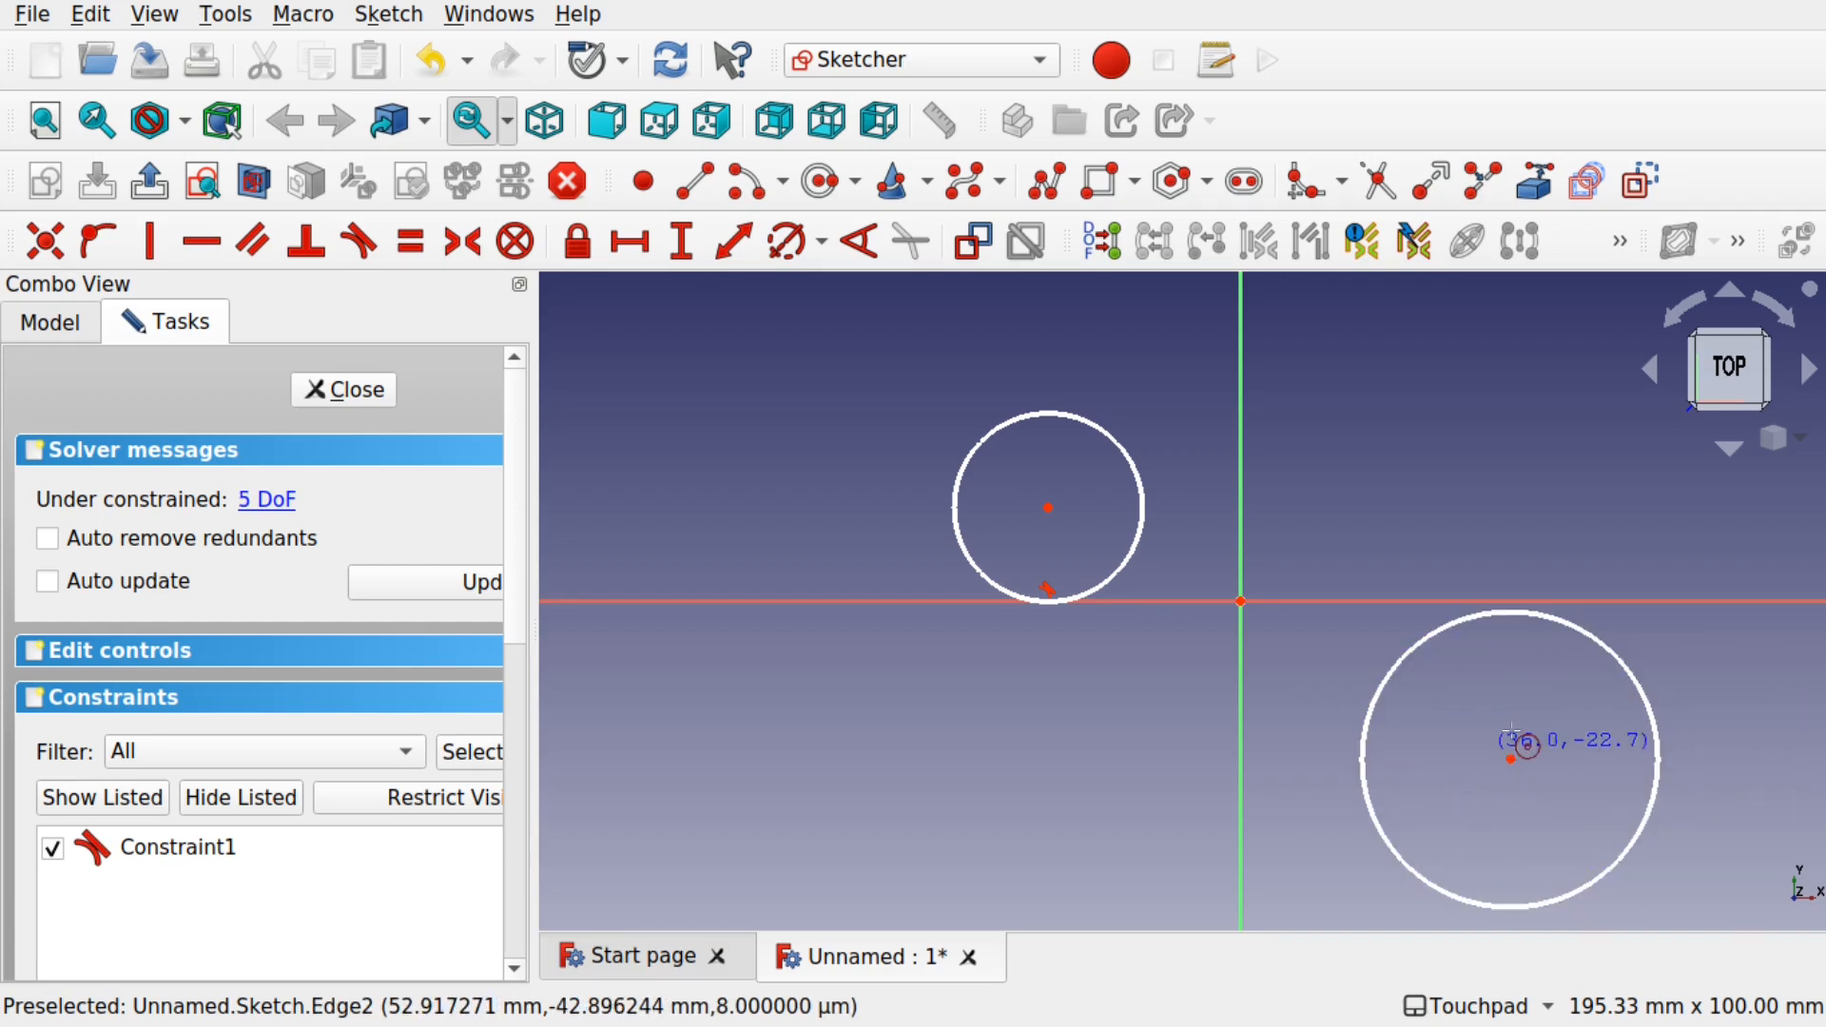
click(338, 389)
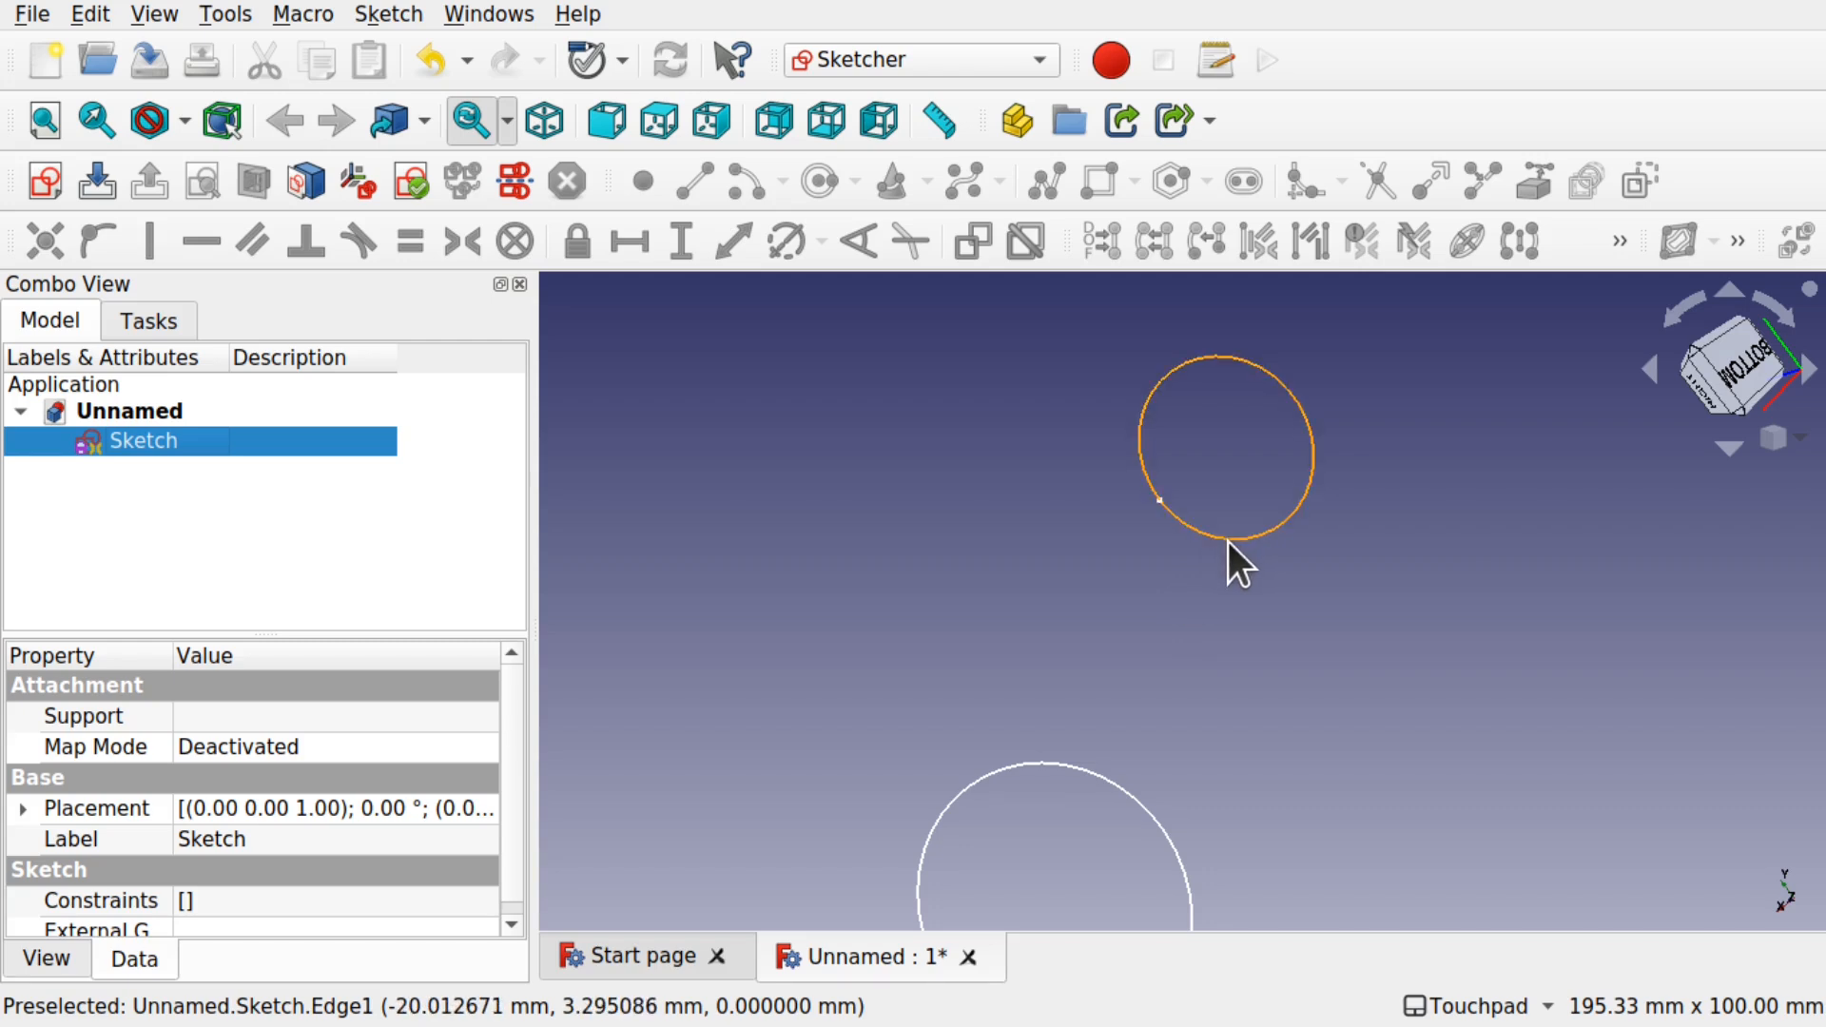
Orbit the 3D view around both circles to examine the sketch from below, from the side and from above.
alt+drag(1233, 541, 1201, 567)
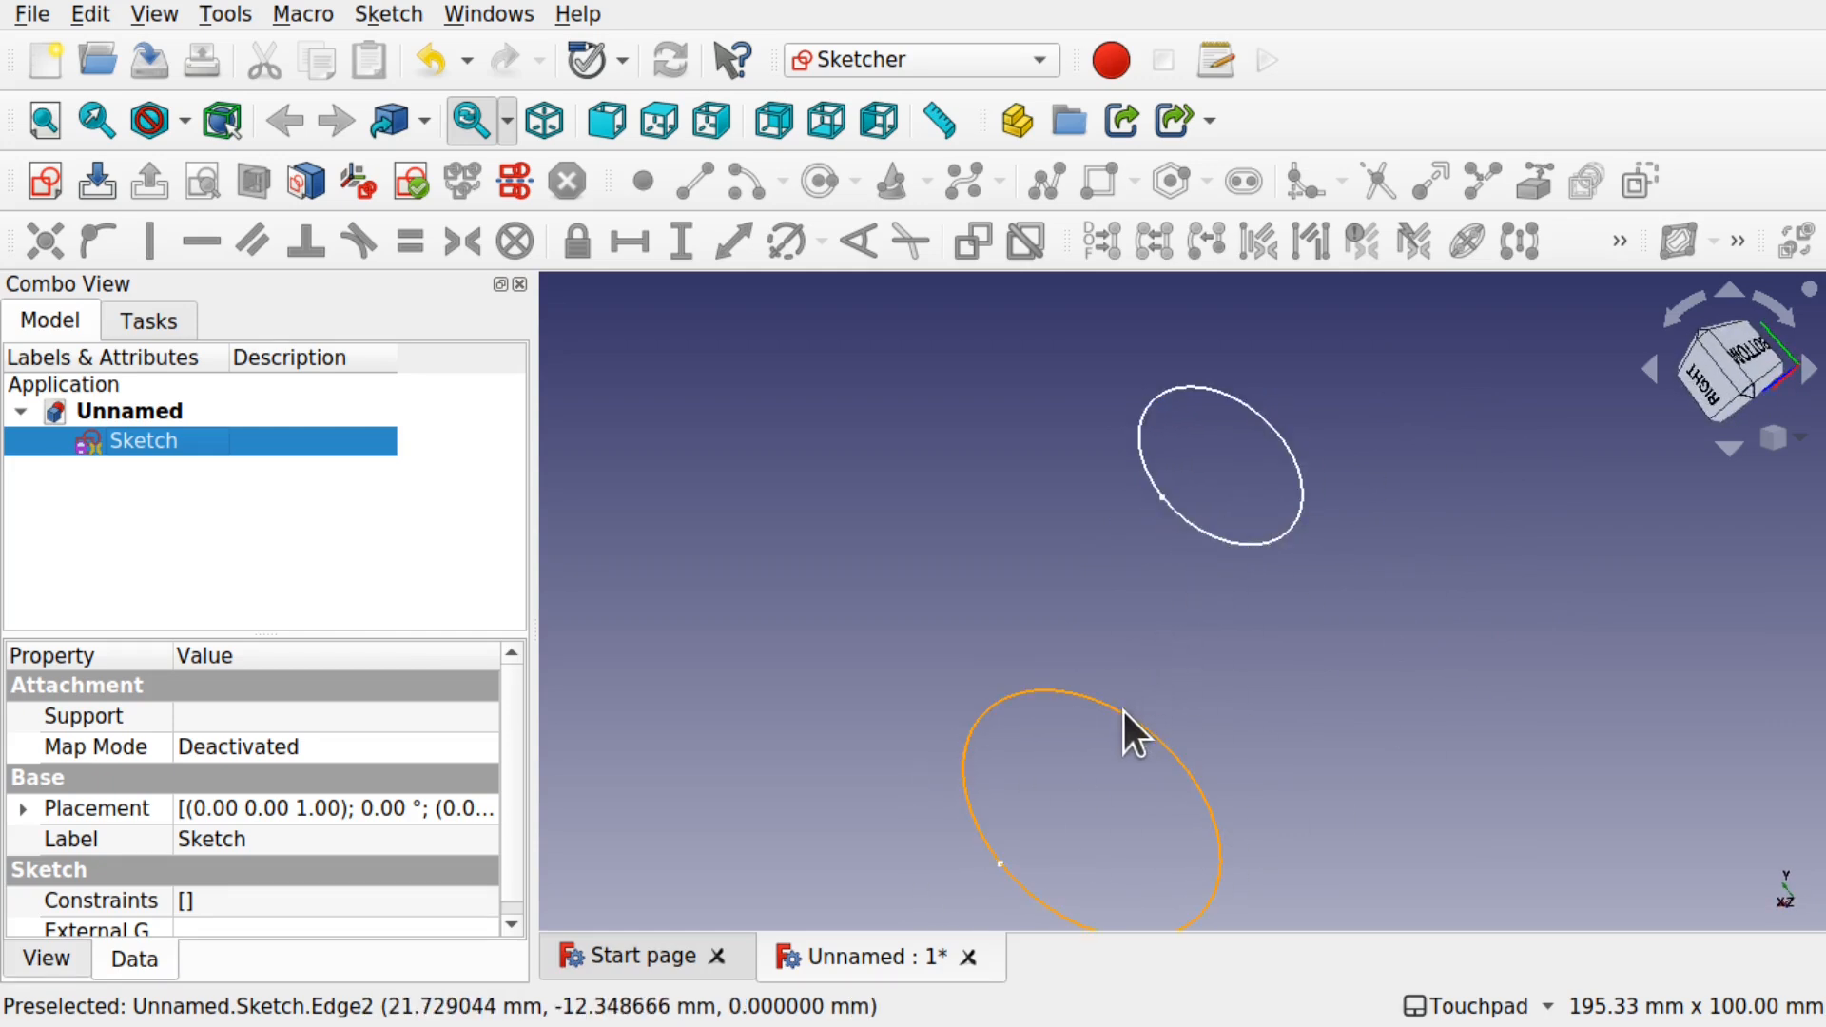
mouse_move(1122, 711)
alt+mouse_down()
mouse_move(1500, 542)
mouse_move(1341, 666)
mouse_move(962, 786)
mouse_move(1357, 611)
mouse_move(1389, 567)
mouse_move(1174, 762)
mouse_move(1335, 645)
mouse_move(1418, 437)
mouse_move(1170, 786)
mouse_move(893, 807)
mouse_move(1120, 712)
alt+mouse_up()
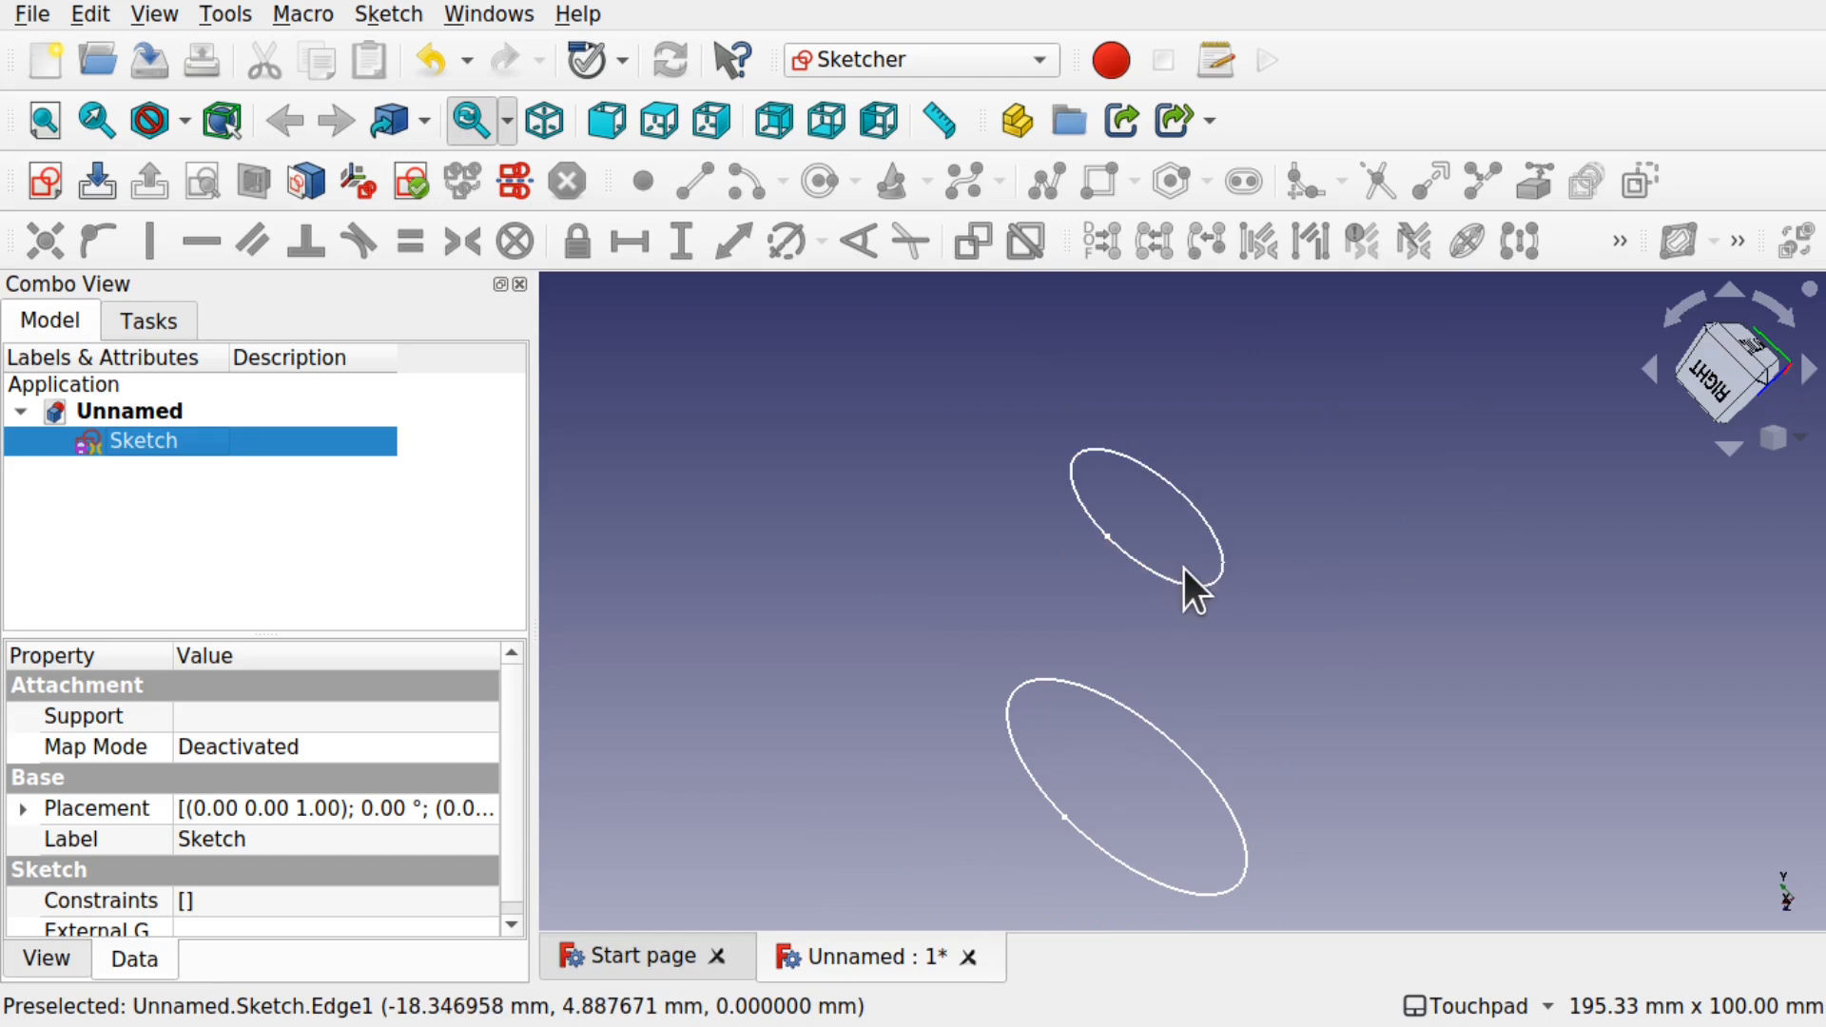
alt+drag(1166, 579, 850, 852)
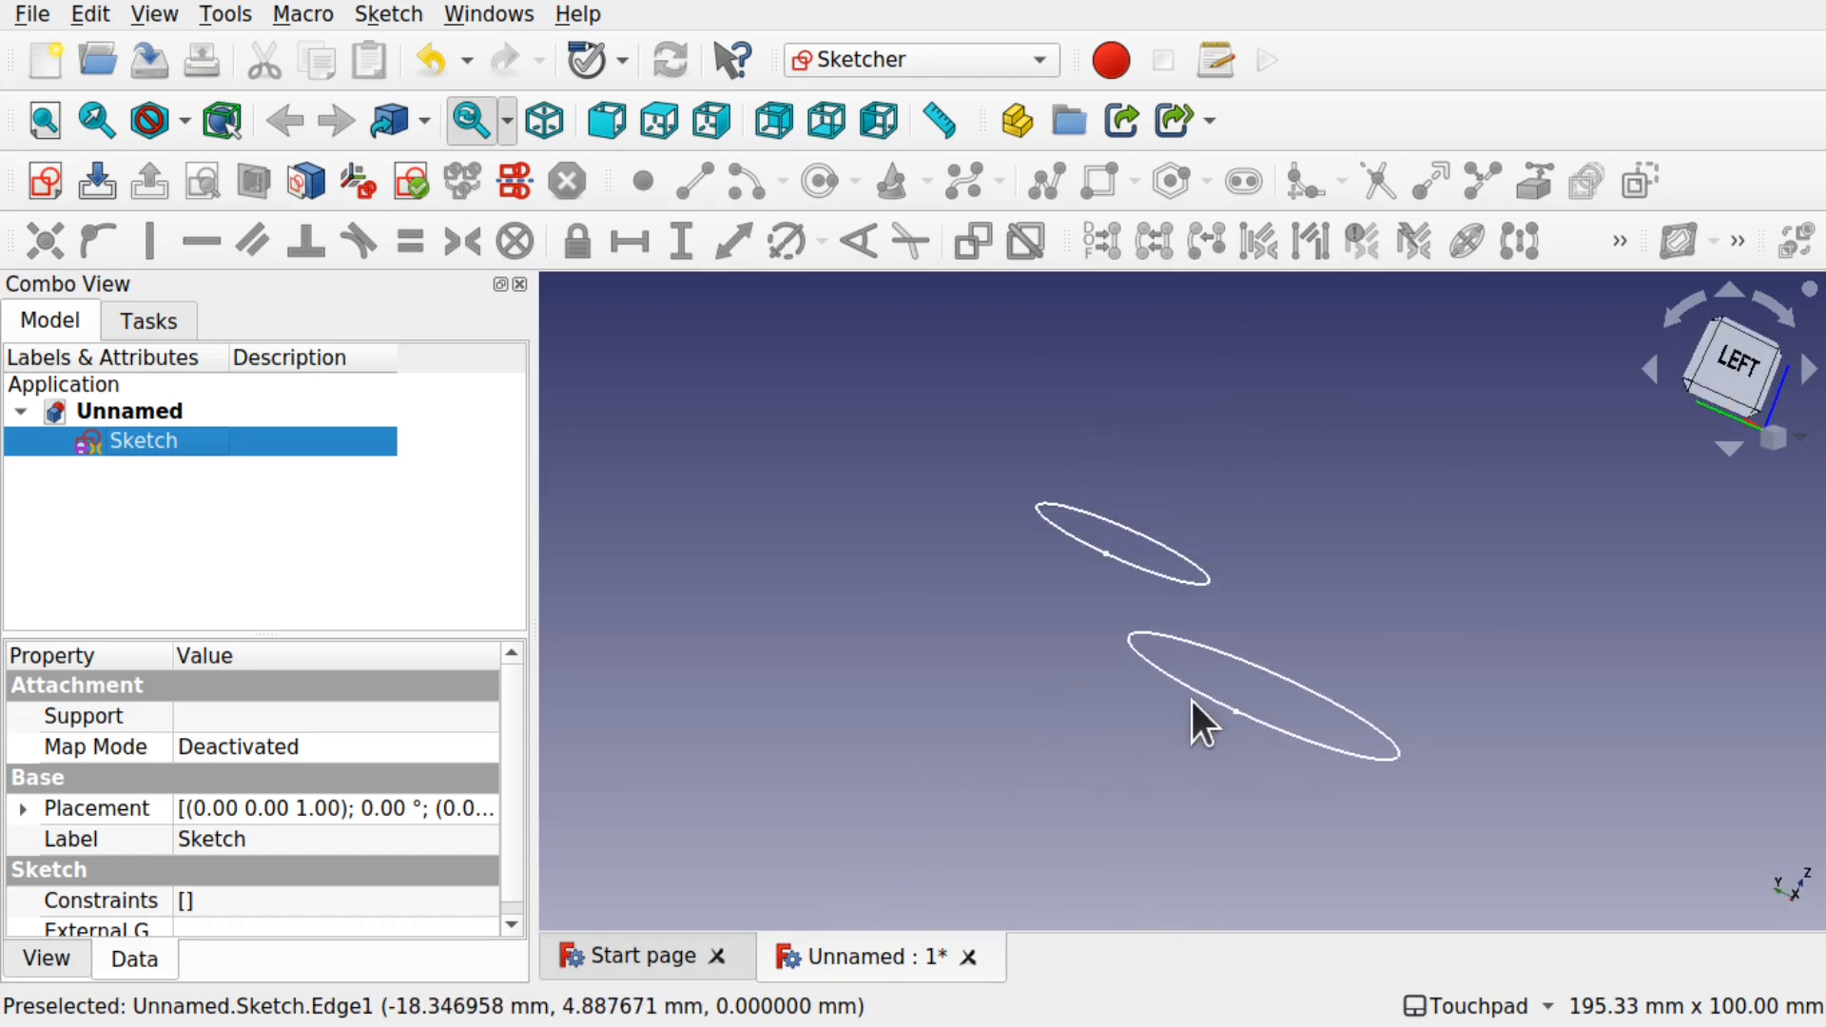
alt+drag(1326, 698, 921, 872)
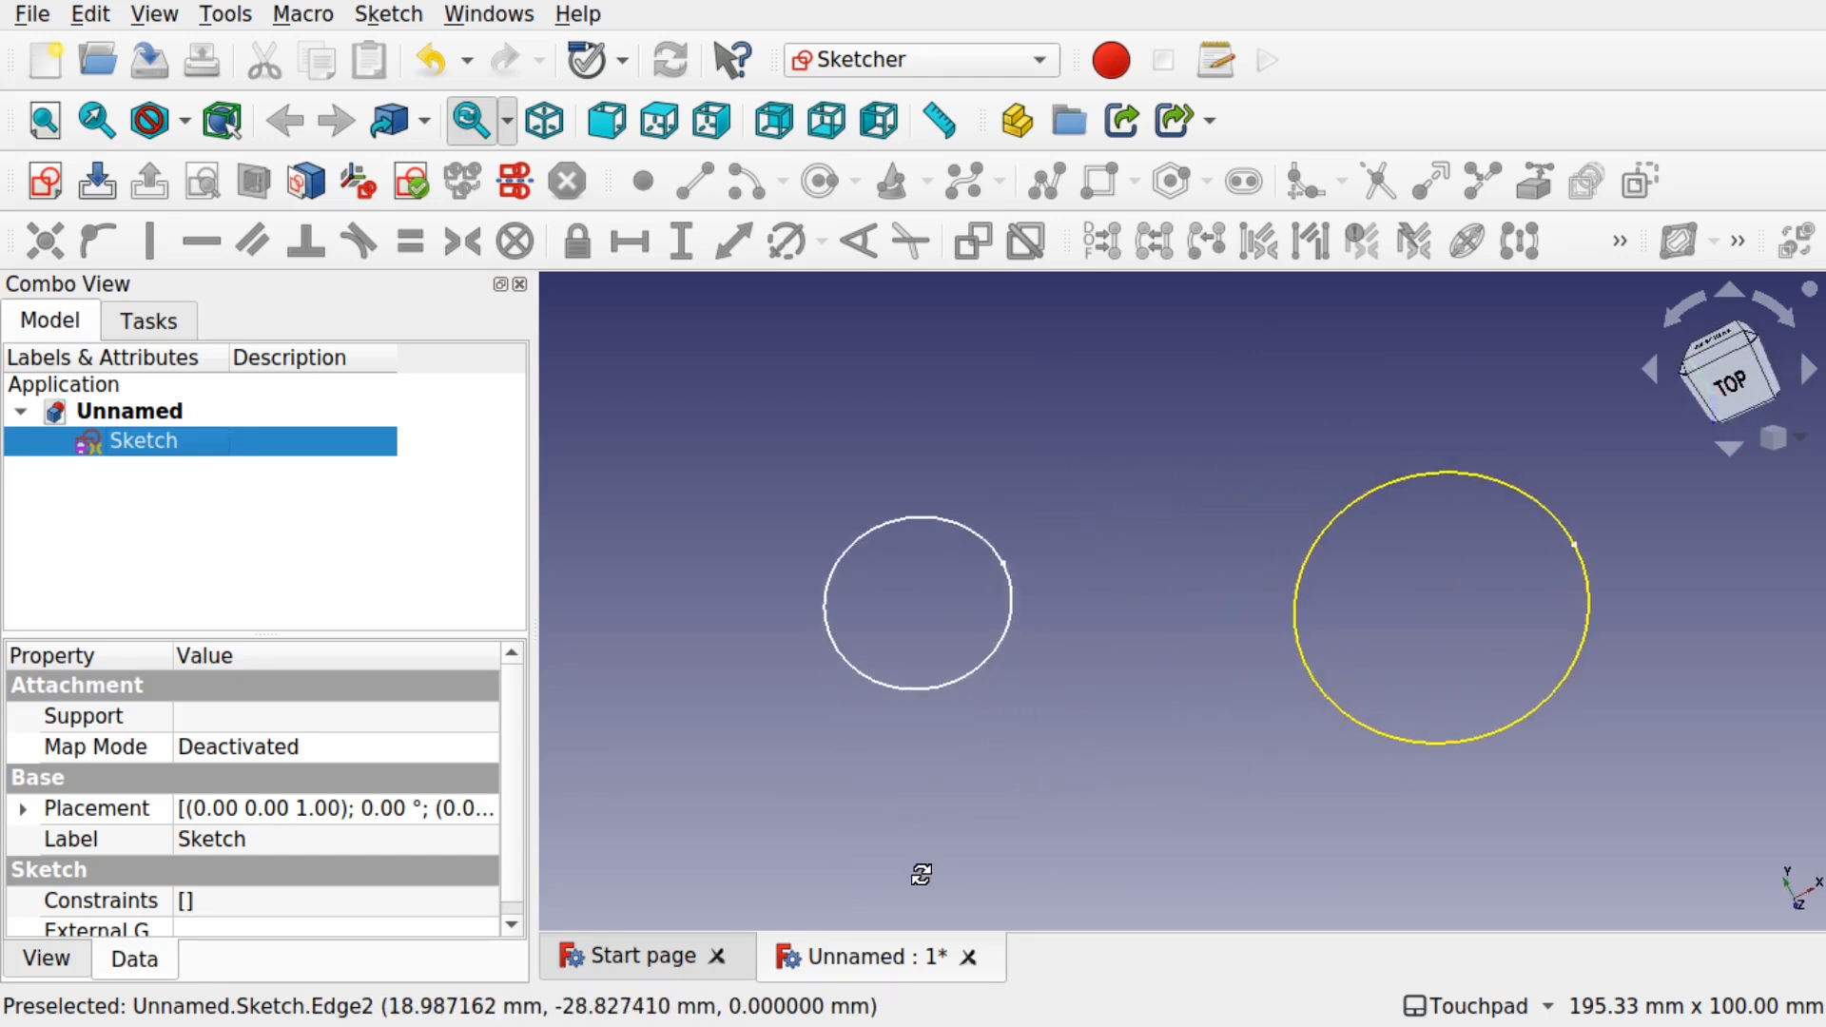
alt+drag(1039, 631, 1392, 544)
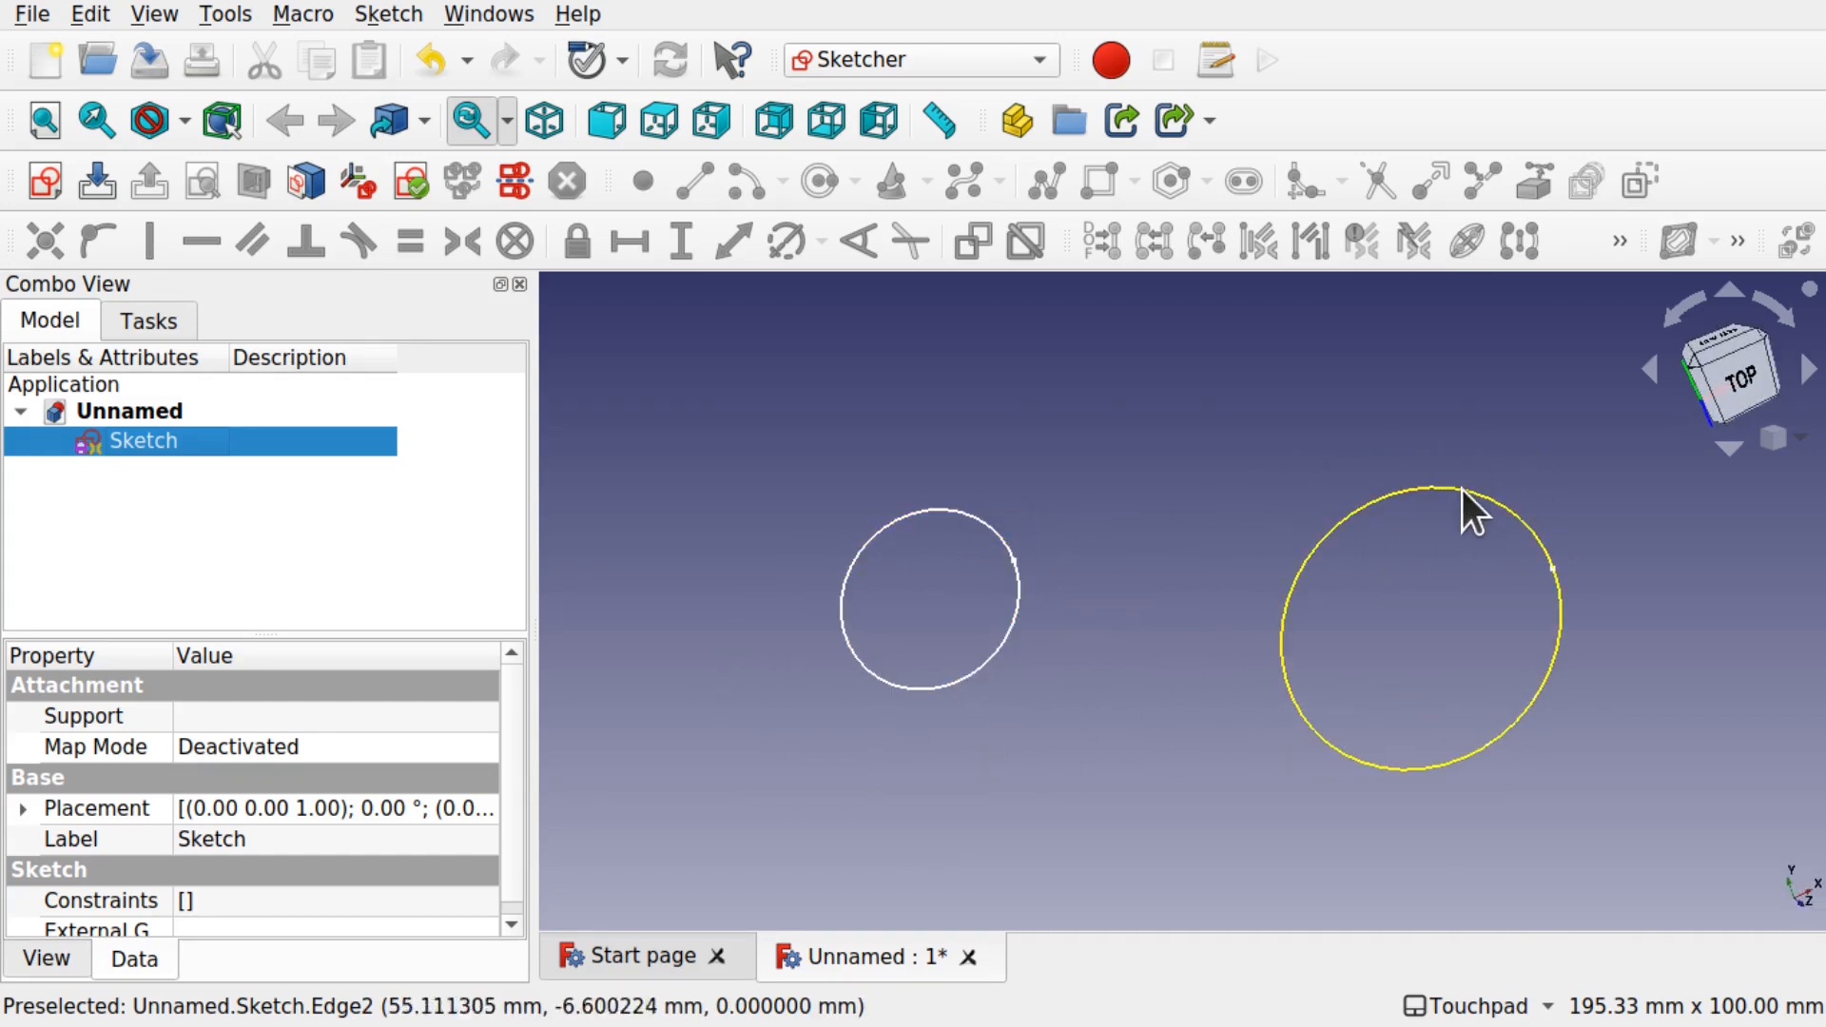
alt+drag(1459, 489, 1213, 610)
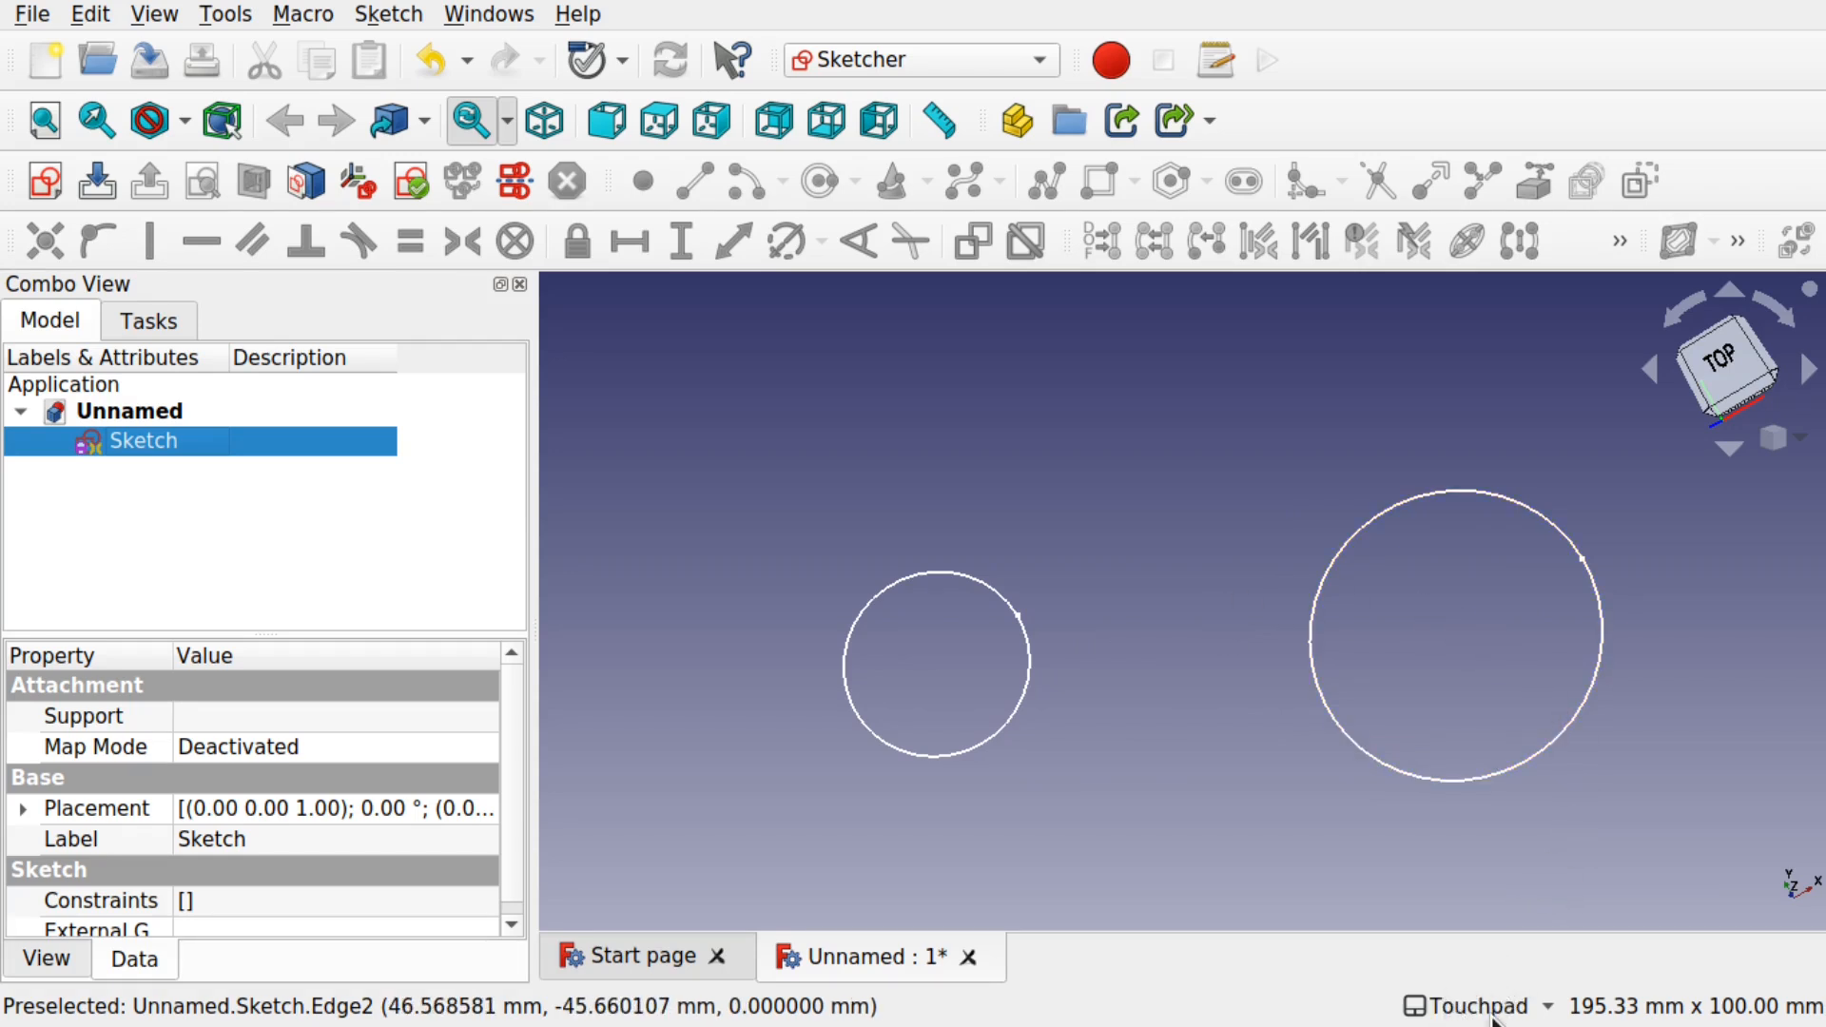
Zoom repeatedly in and out around the gap between the two circles to examine how the Touchpad style zooms.
mouse_move(1493, 1020)
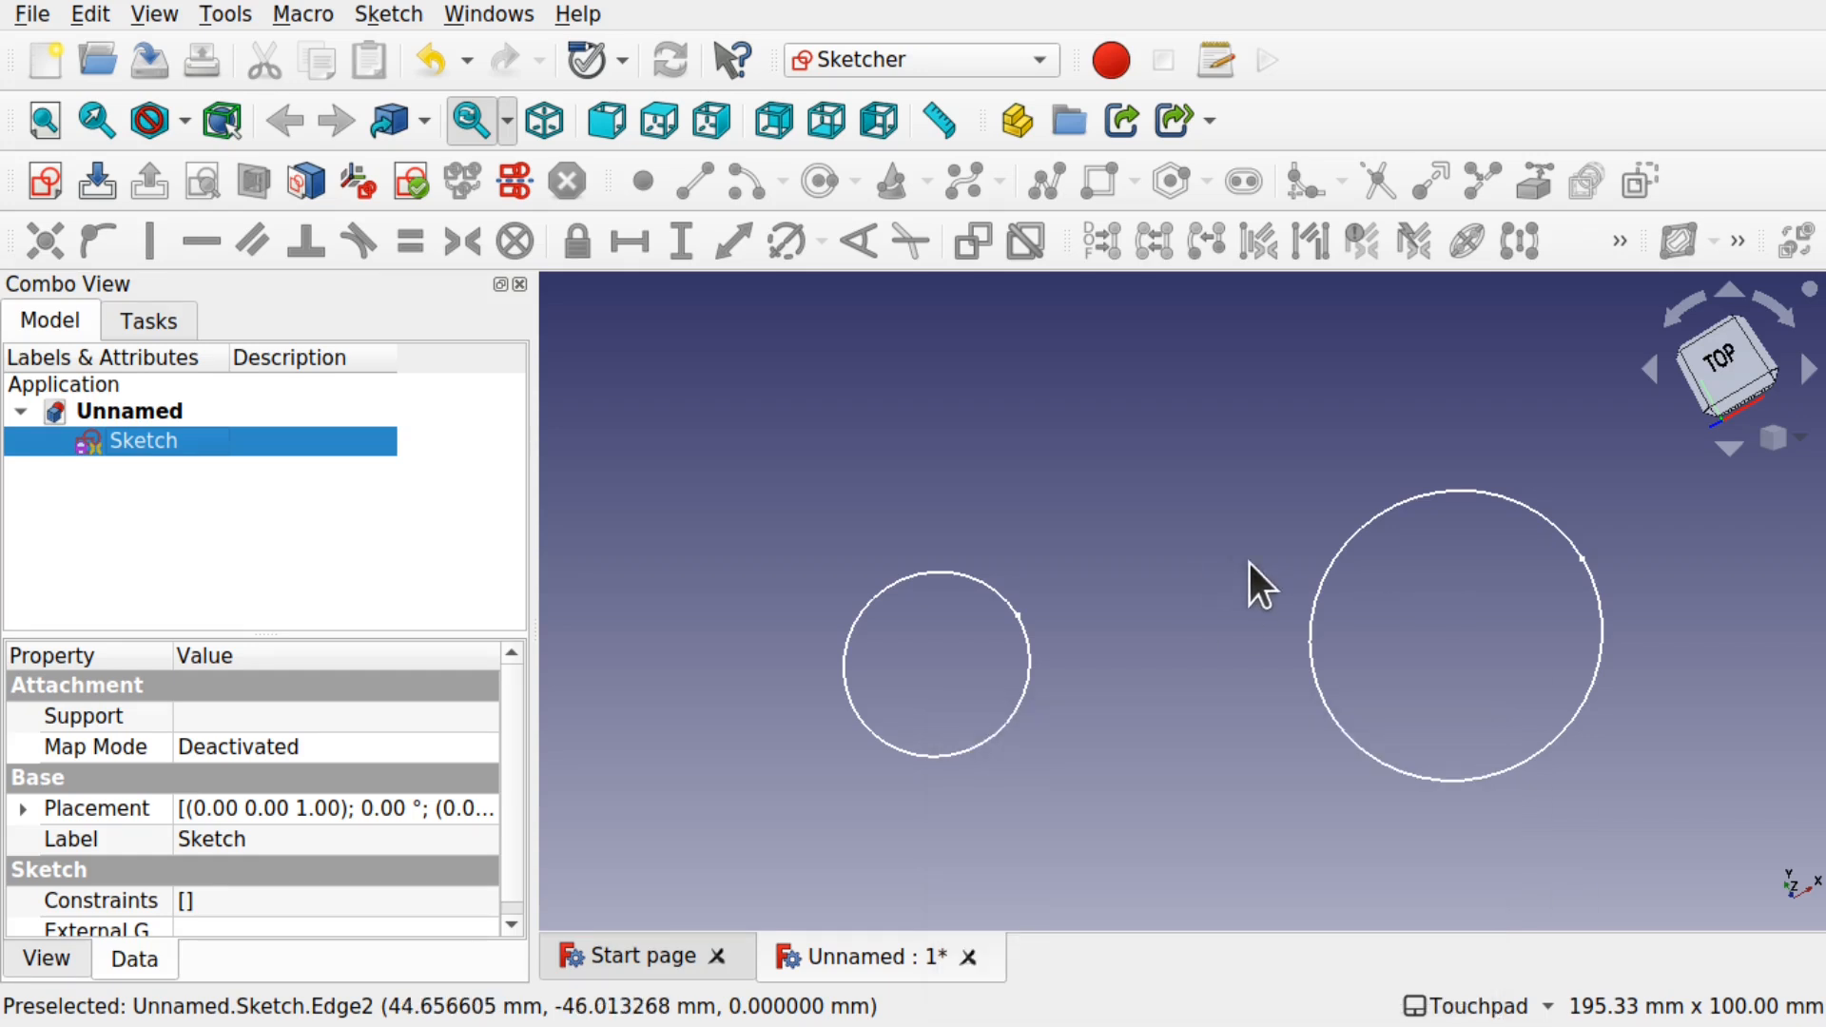
scroll(1223, 599, down, 5)
scroll(1223, 599, up, 2)
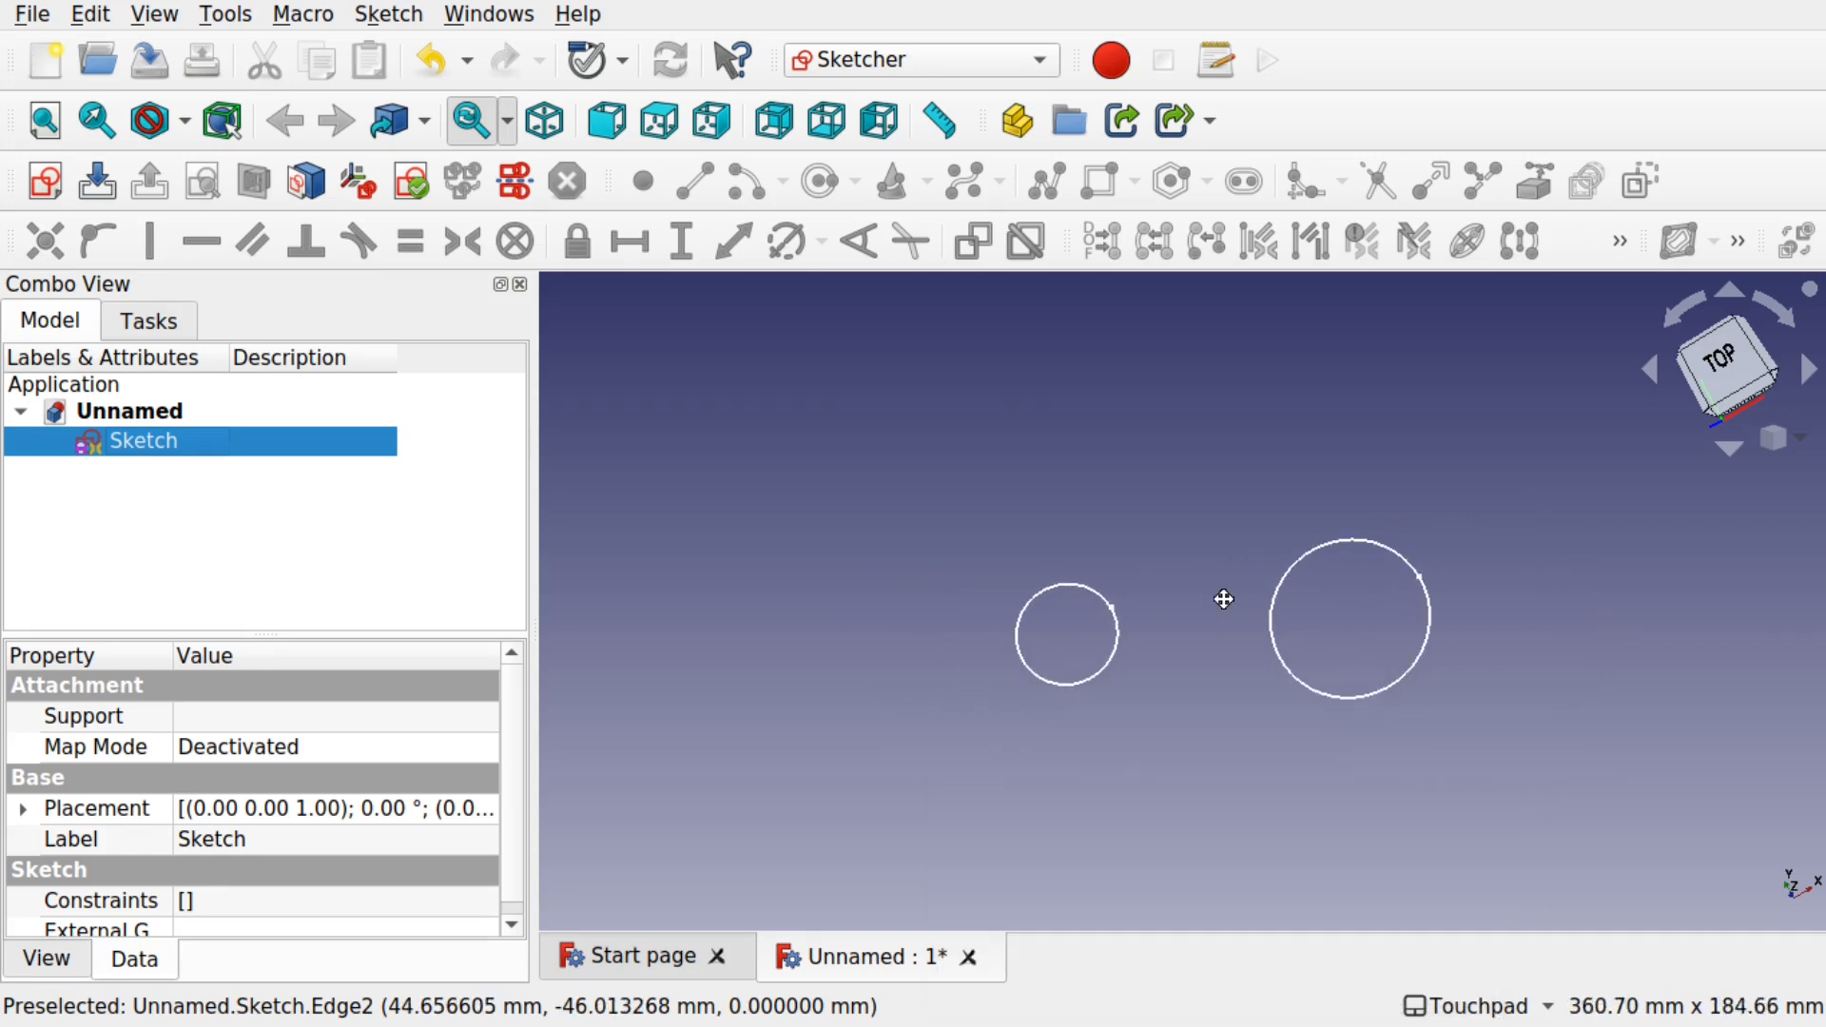
scroll(1223, 599, up, 9)
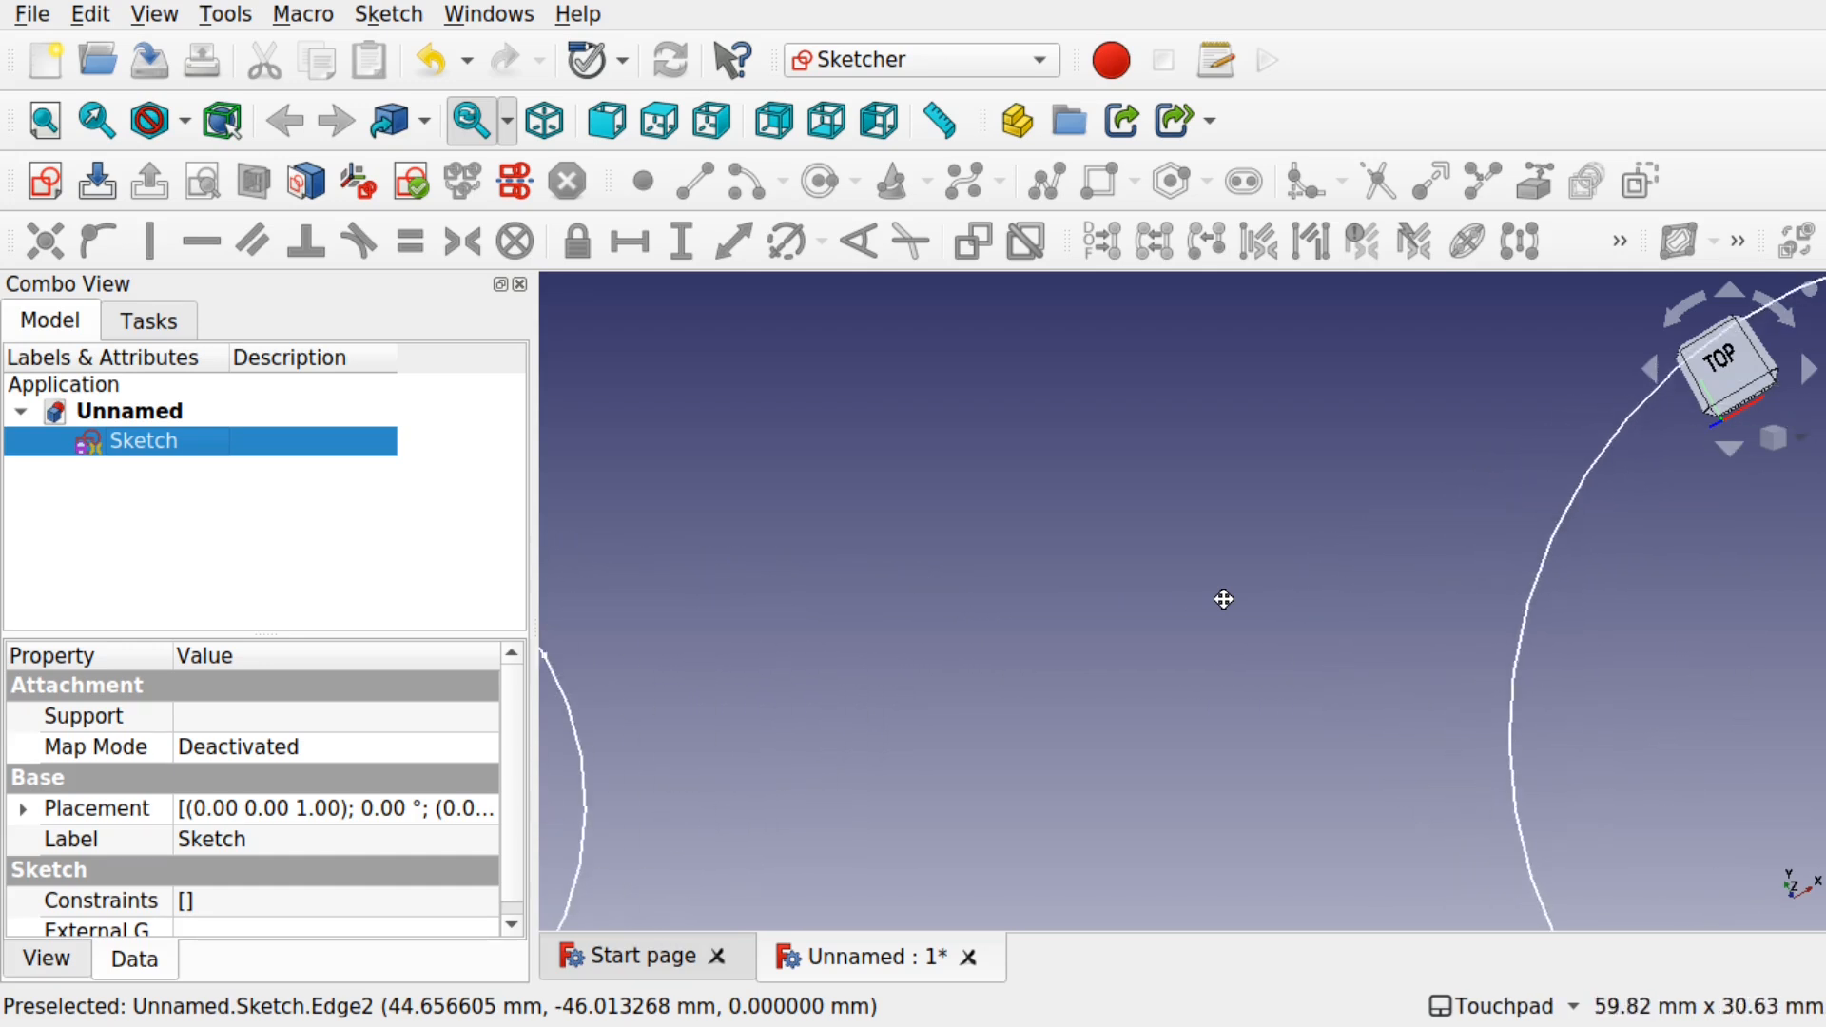
scroll(1223, 599, down, 10)
scroll(1223, 600, up, 2)
scroll(1224, 600, up, 9)
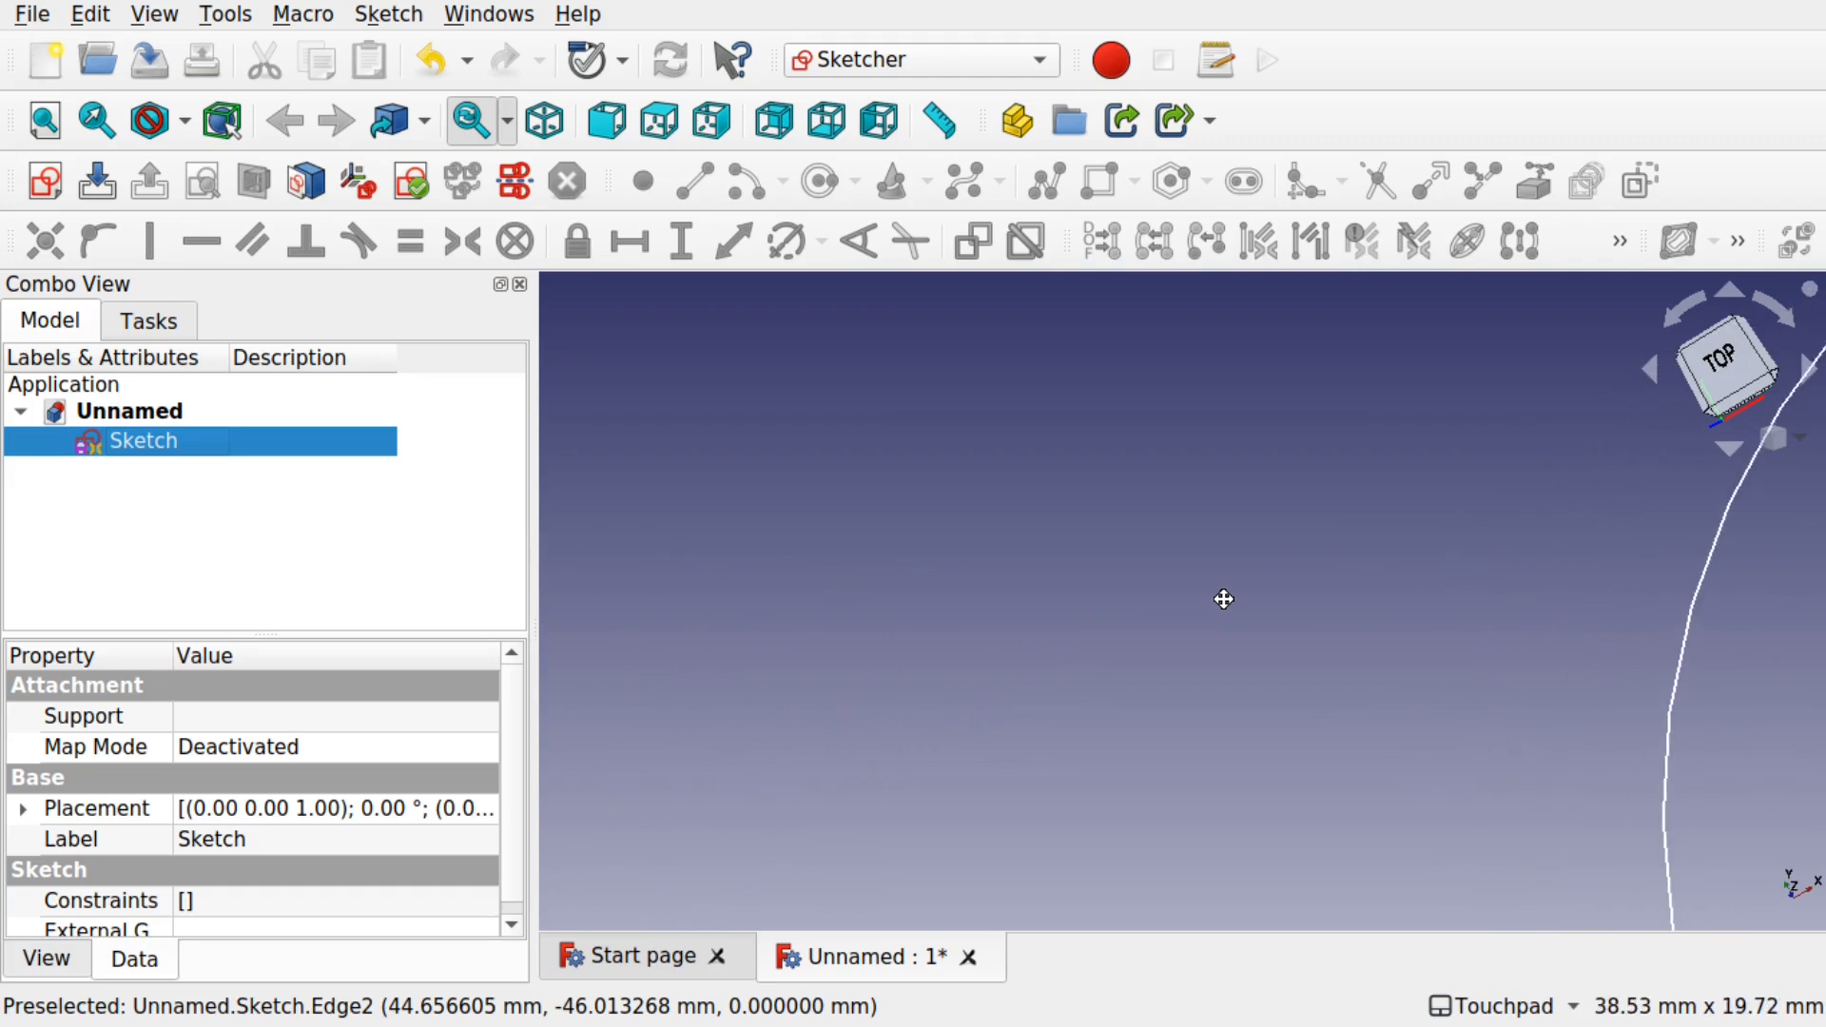
scroll(1223, 599, down, 5)
scroll(1223, 599, down, 2)
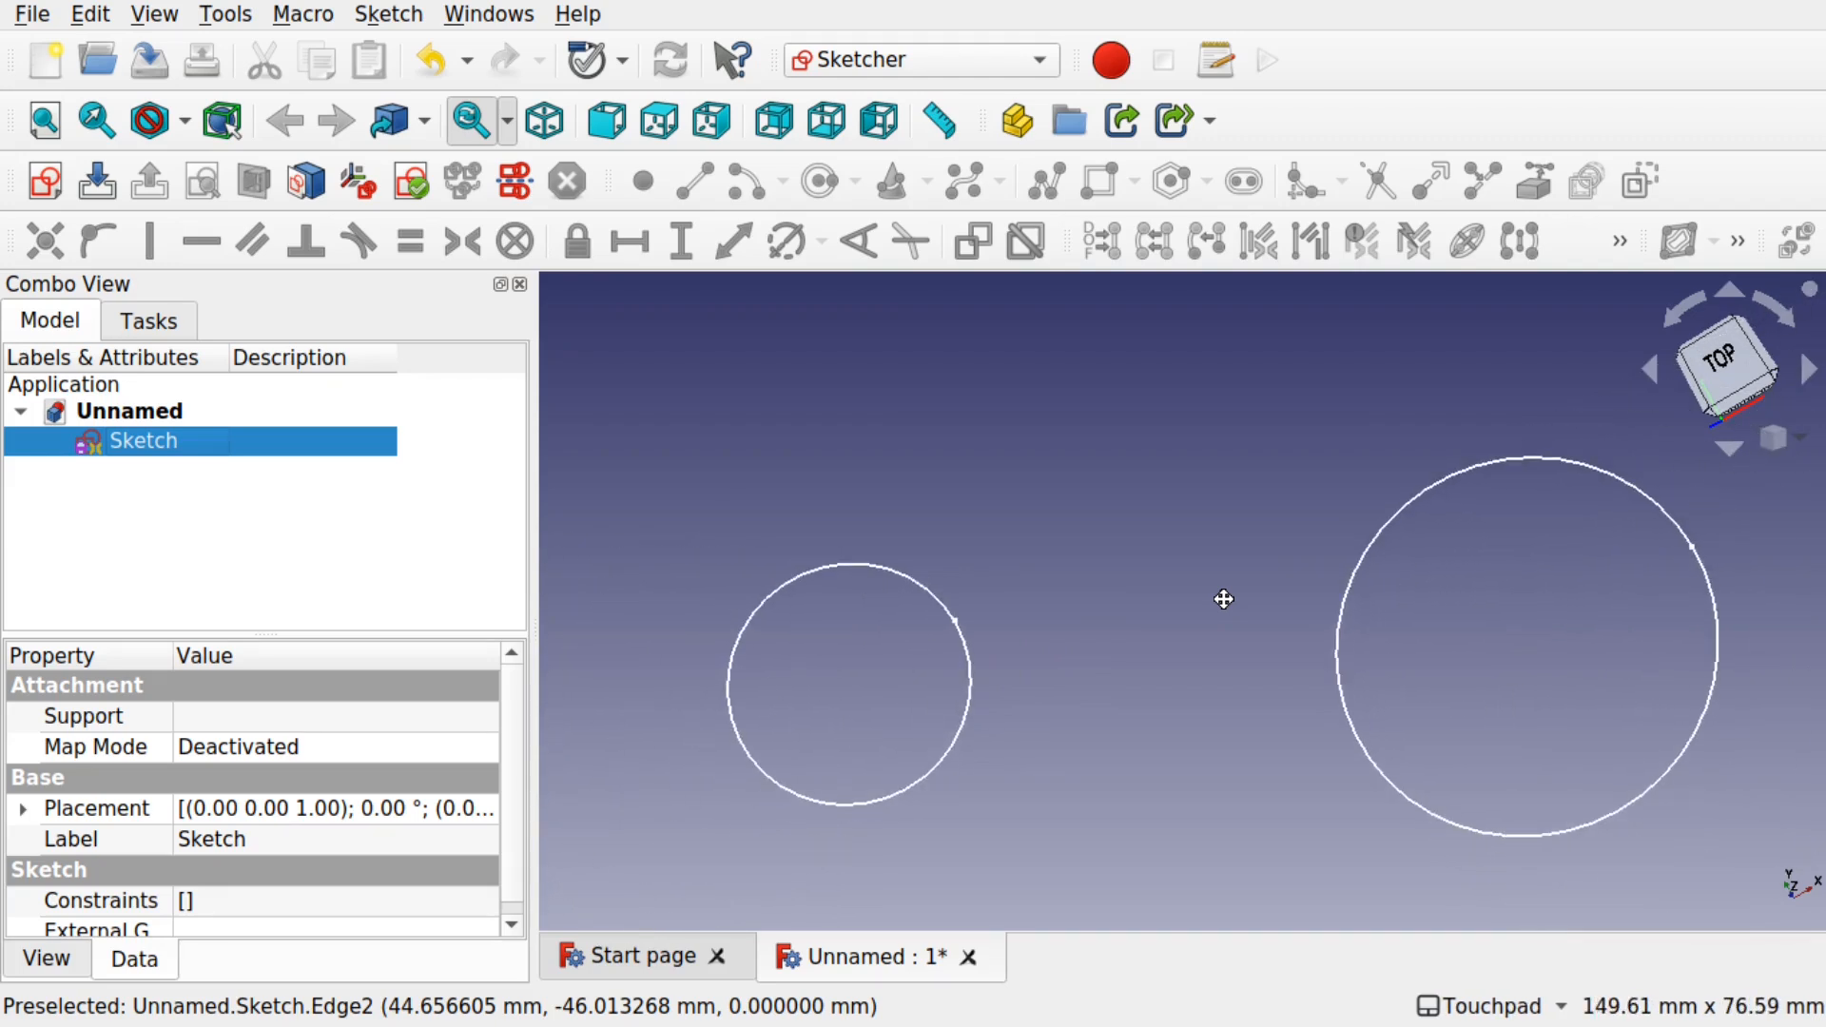
scroll(1215, 567, down, 7)
scroll(1216, 567, up, 6)
scroll(1215, 567, down, 1)
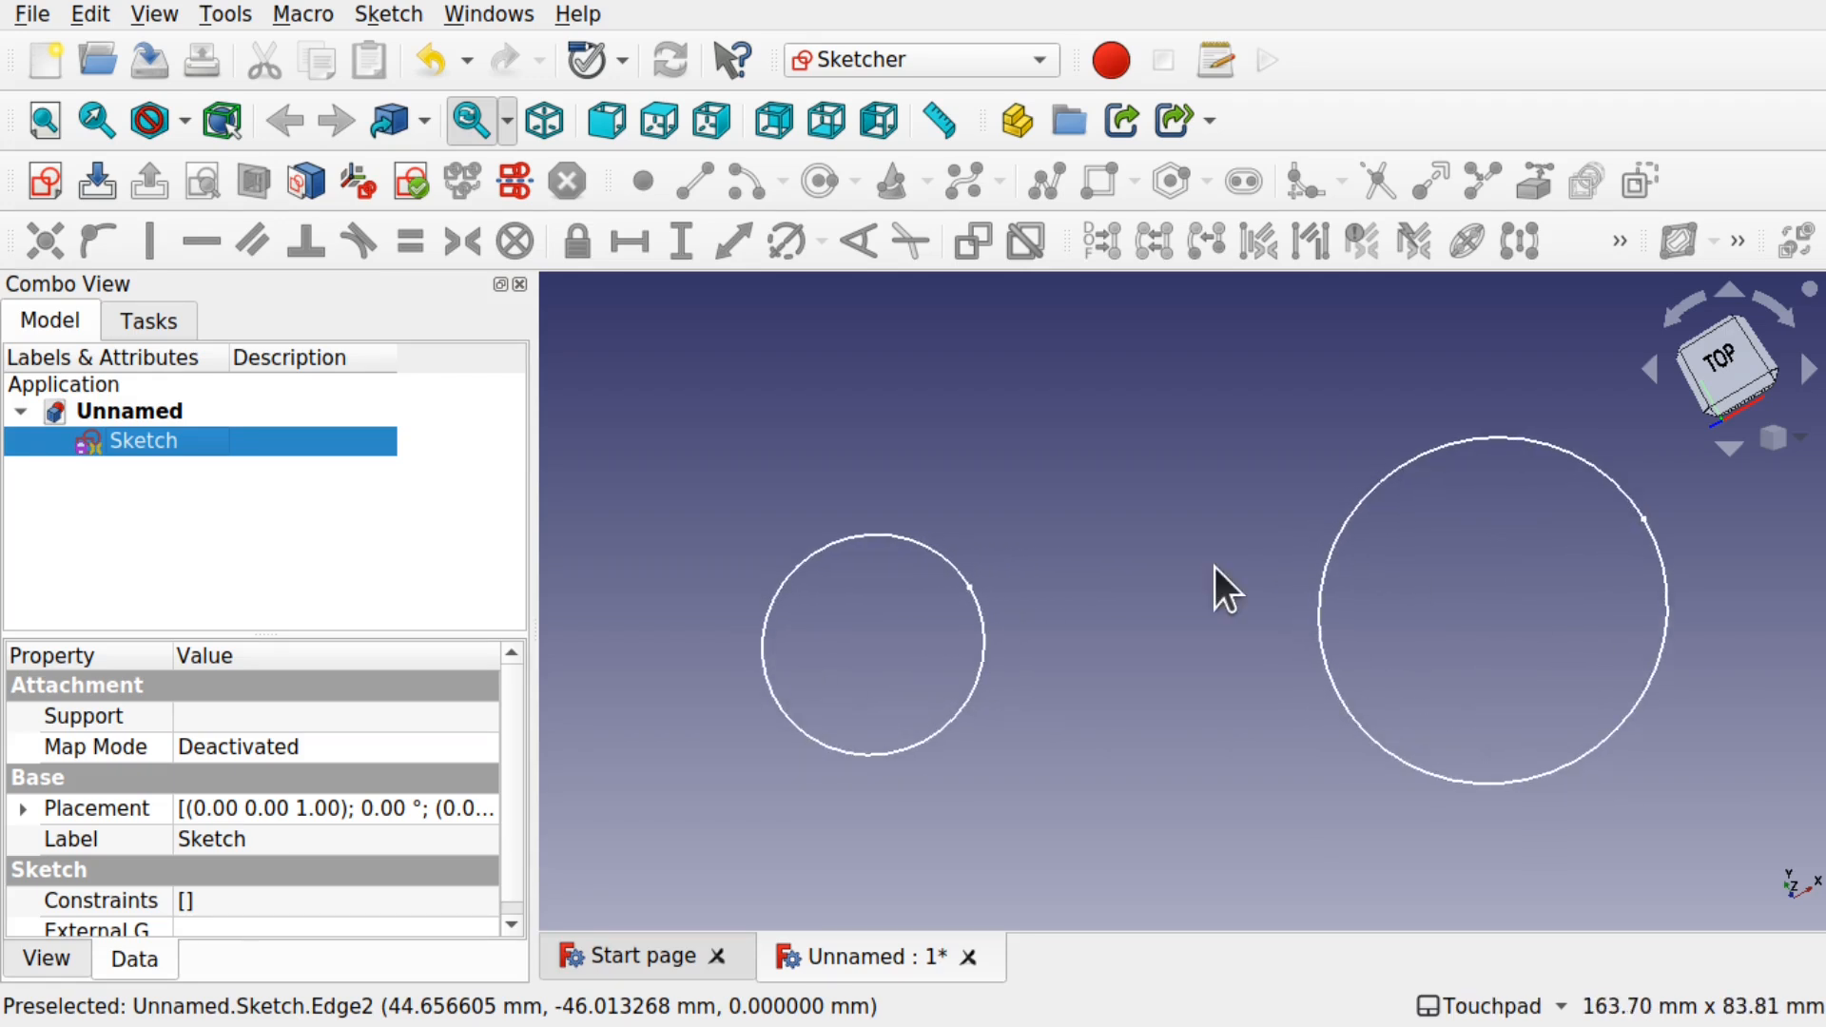
scroll(1213, 567, up, 3)
scroll(1232, 520, down, 12)
scroll(1217, 660, up, 1)
scroll(1216, 542, up, 14)
scroll(1220, 521, down, 1)
scroll(1220, 522, down, 9)
scroll(1208, 566, up, 5)
scroll(1208, 566, up, 1)
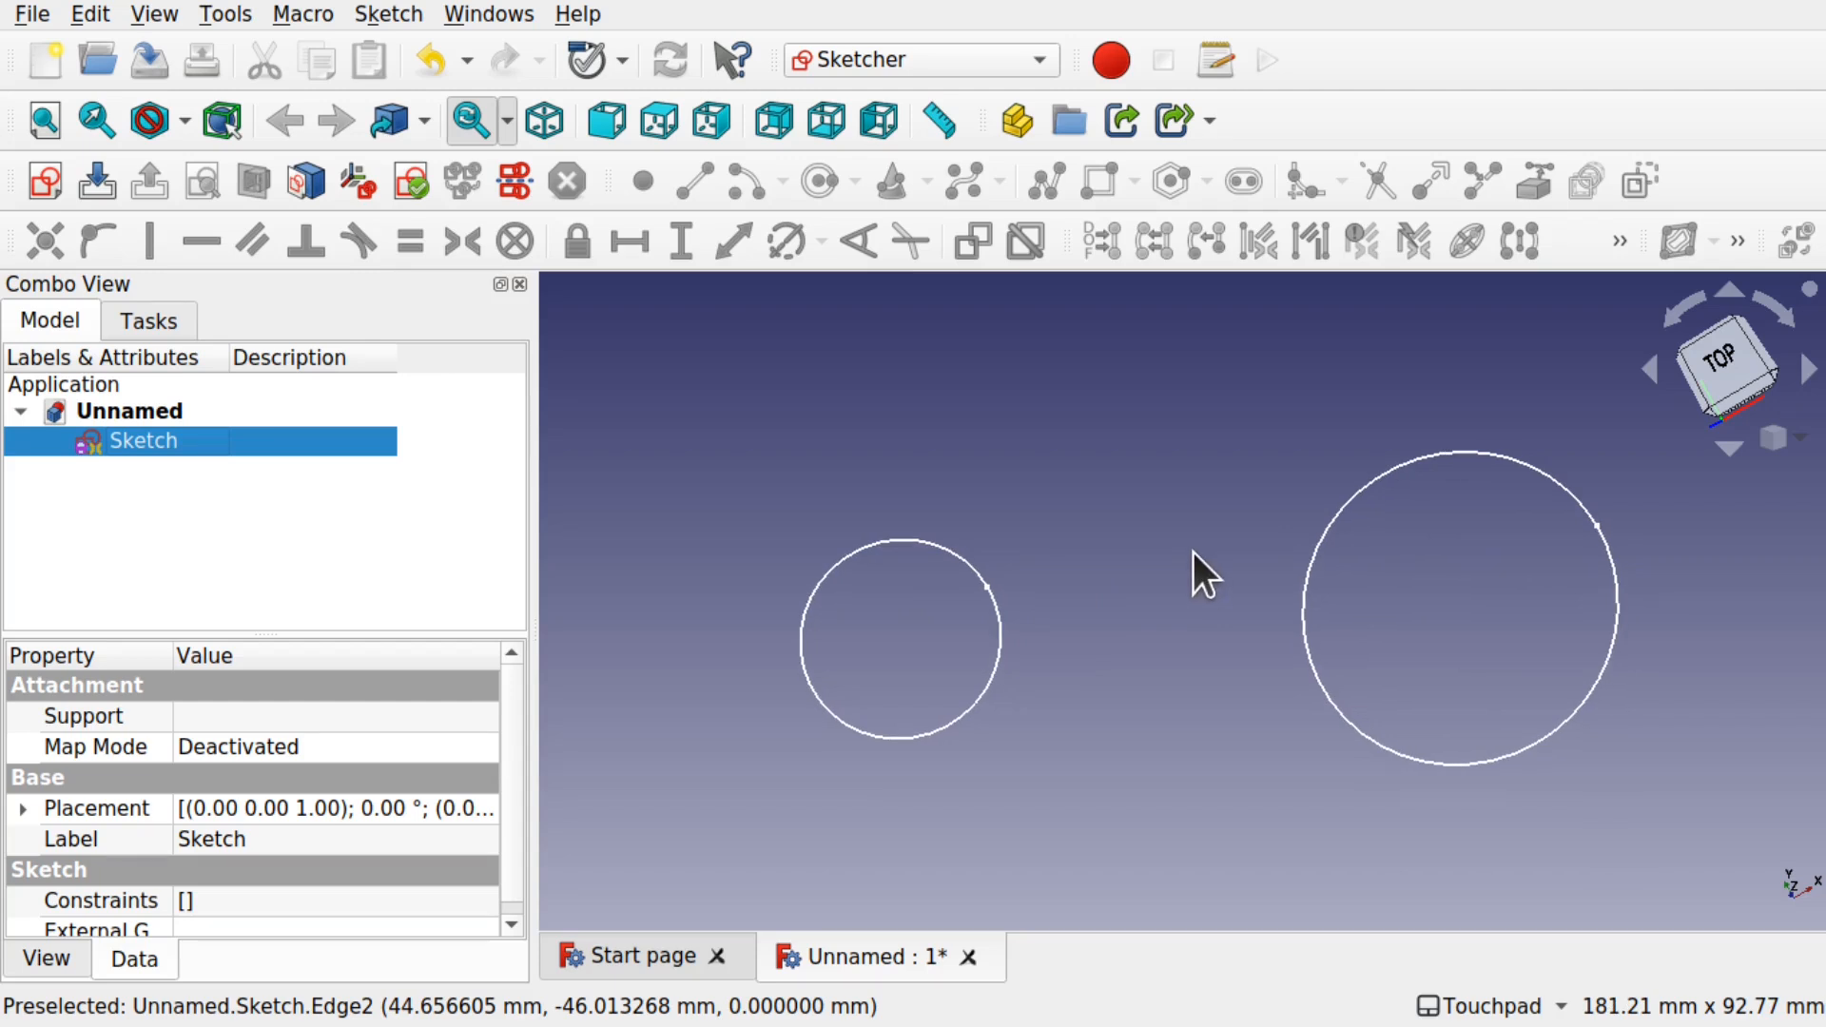
scroll(1192, 551, down, 5)
scroll(1192, 552, up, 5)
scroll(1192, 551, up, 5)
scroll(1193, 552, down, 4)
scroll(1193, 551, down, 5)
scroll(1193, 551, up, 5)
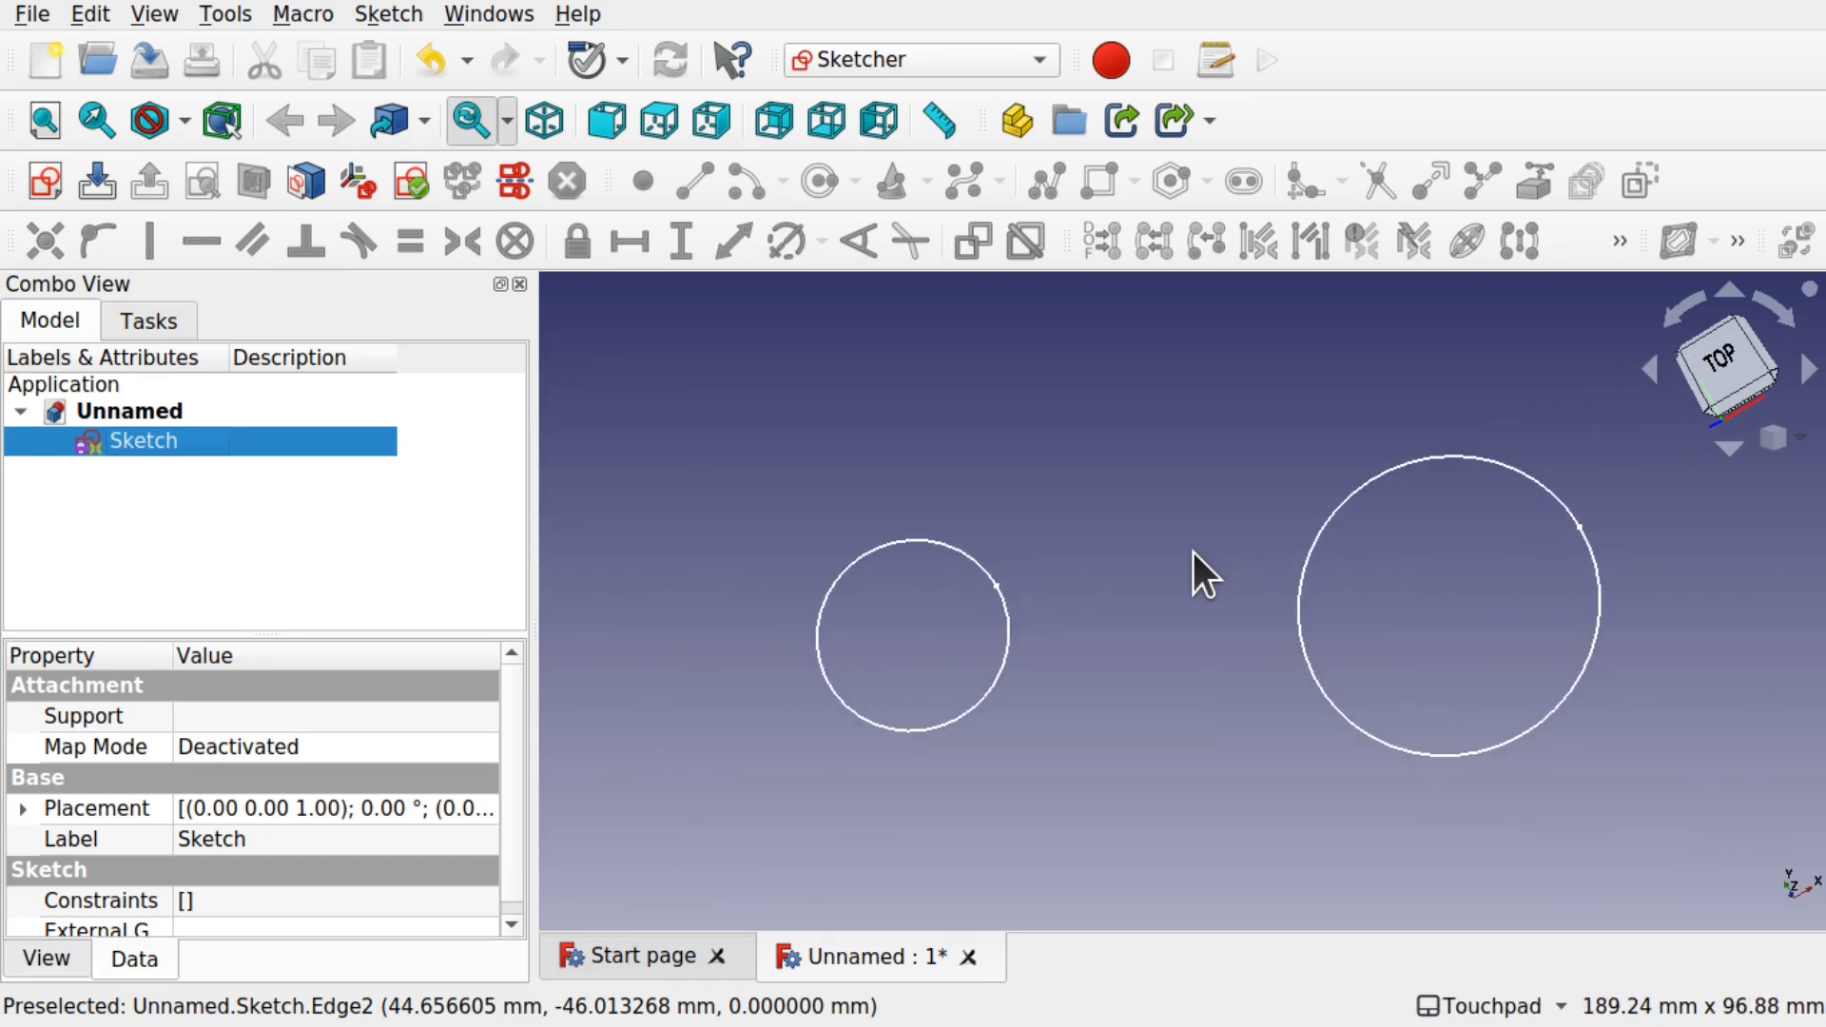
Zoom in and out with the pointer over different parts of the sketch to compare where the zoom centers.
mouse_move(1193, 551)
shift+middle_down()
mouse_move(1194, 585)
mouse_move(1219, 452)
mouse_move(1206, 577)
shift+middle_up()
mouse_move(1538, 614)
ctrl+shift+middle_down()
mouse_move(1538, 665)
mouse_move(1538, 598)
ctrl+shift+middle_up()
scroll(1350, 626, up, 4)
scroll(1350, 626, down, 3)
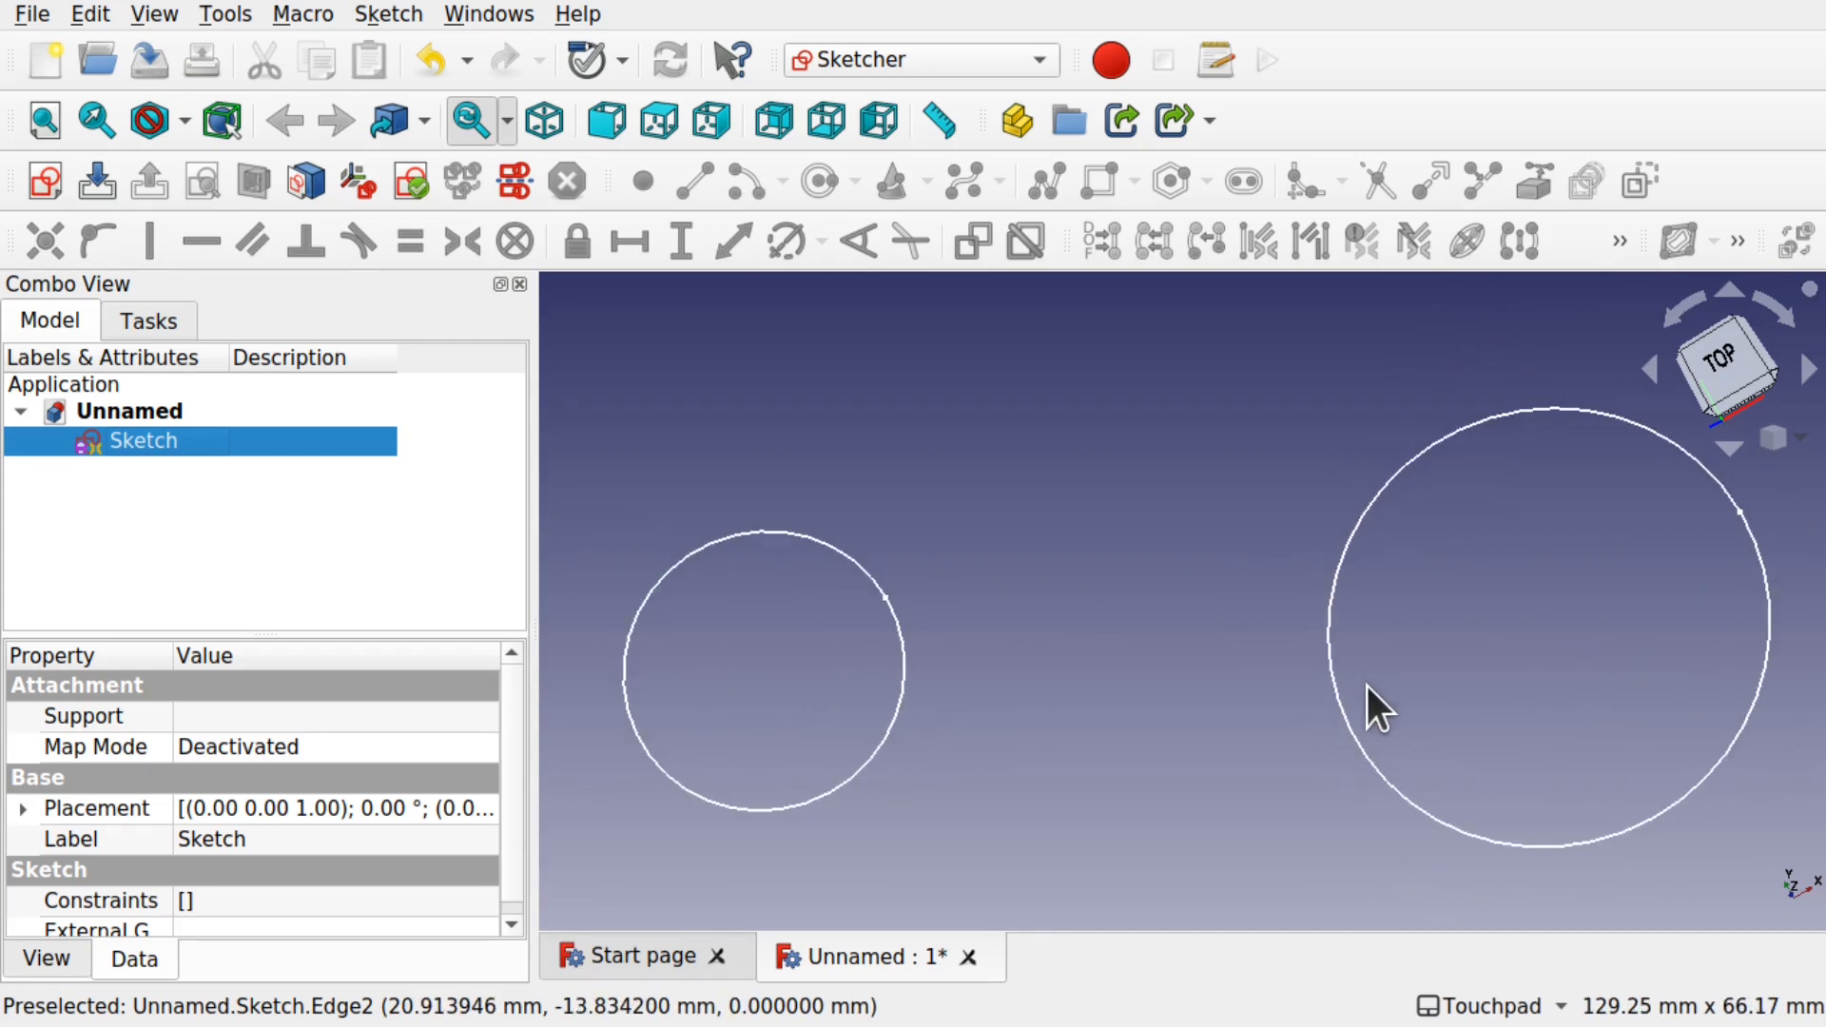
scroll(1361, 656, up, 5)
scroll(1366, 704, down, 5)
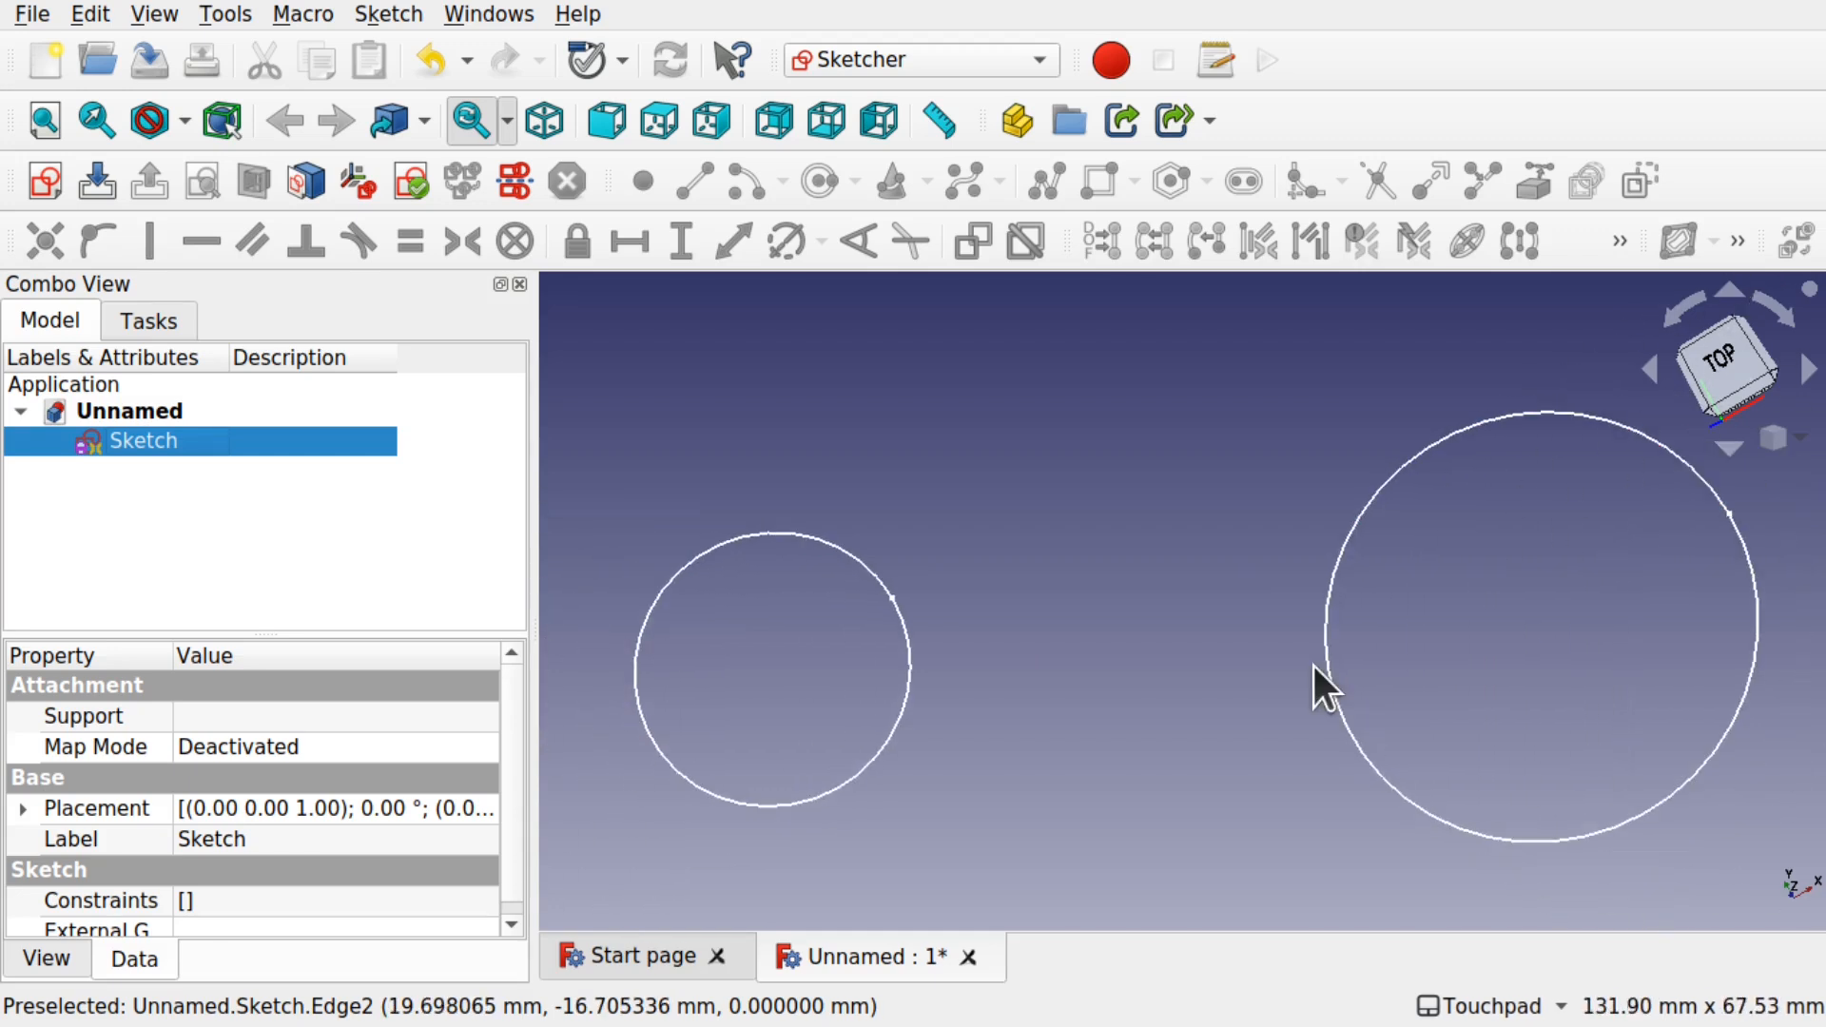
scroll(889, 659, up, 8)
scroll(888, 660, down, 10)
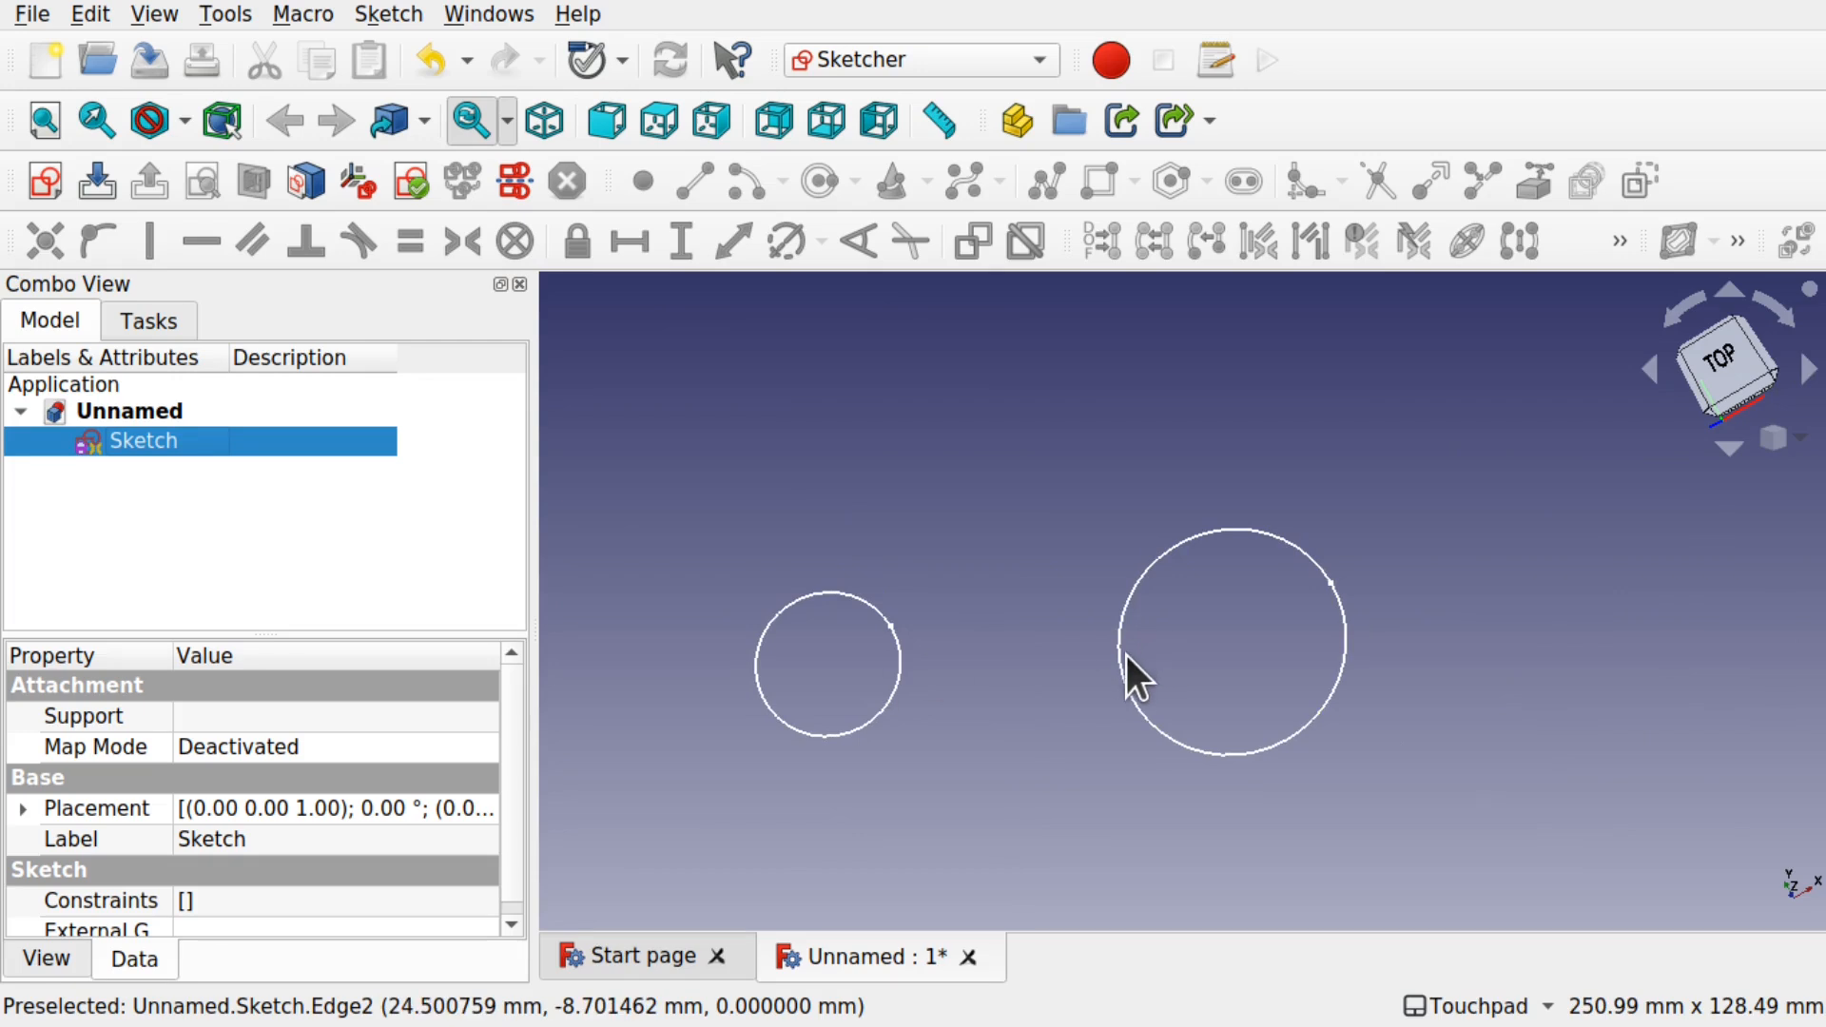
scroll(1126, 654, up, 8)
scroll(1126, 655, down, 9)
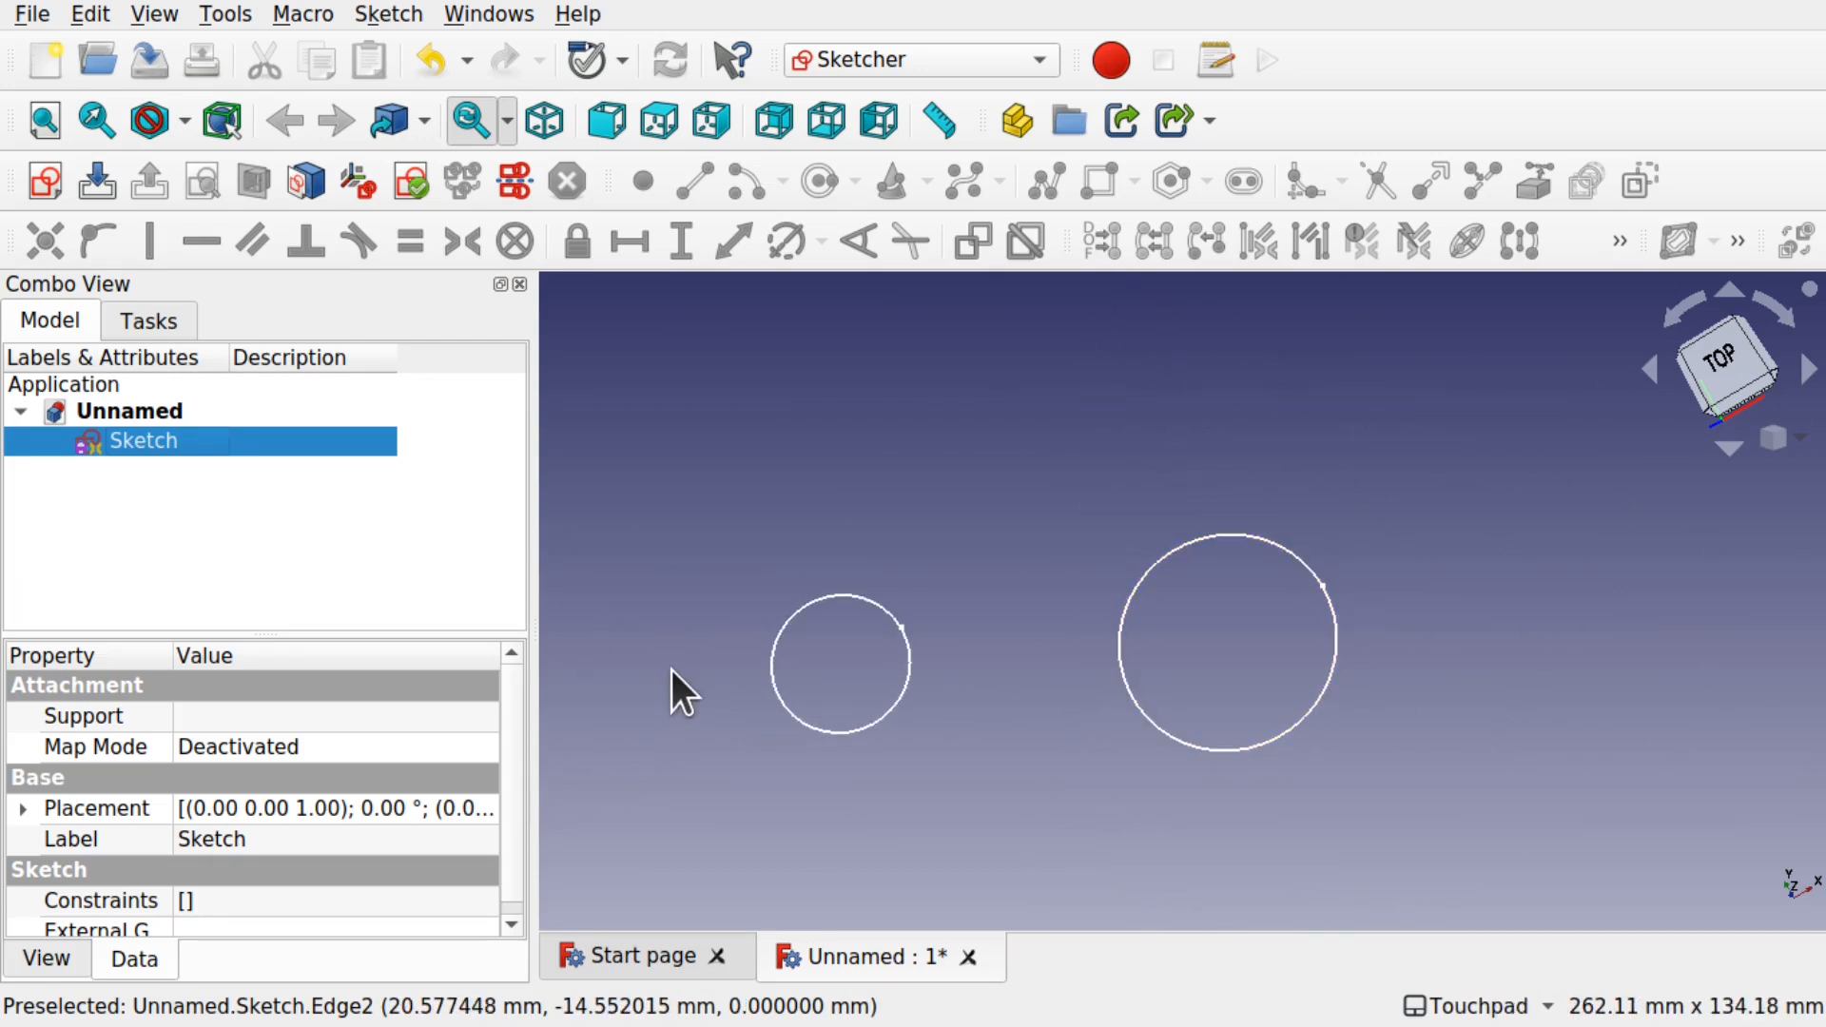
scroll(582, 652, up, 8)
scroll(582, 653, down, 8)
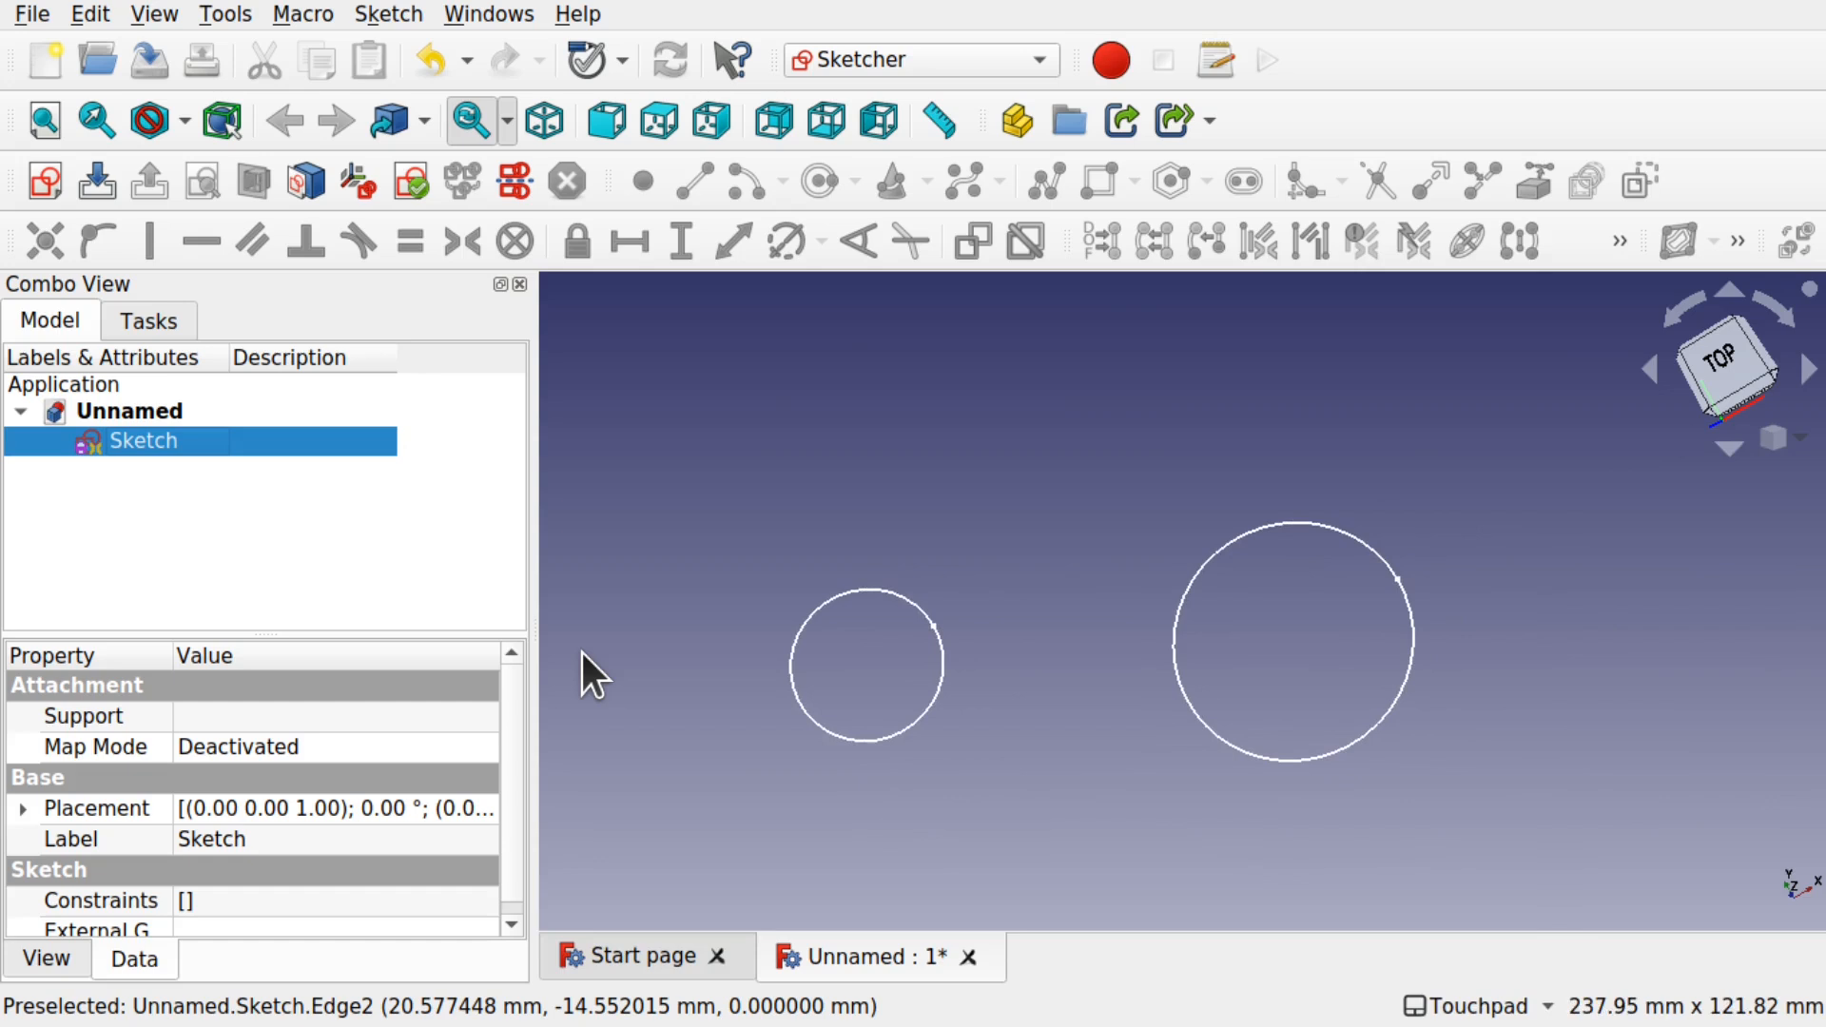
scroll(1720, 630, up, 7)
scroll(1719, 630, down, 8)
scroll(1720, 630, down, 1)
scroll(1401, 361, up, 6)
scroll(1402, 362, down, 6)
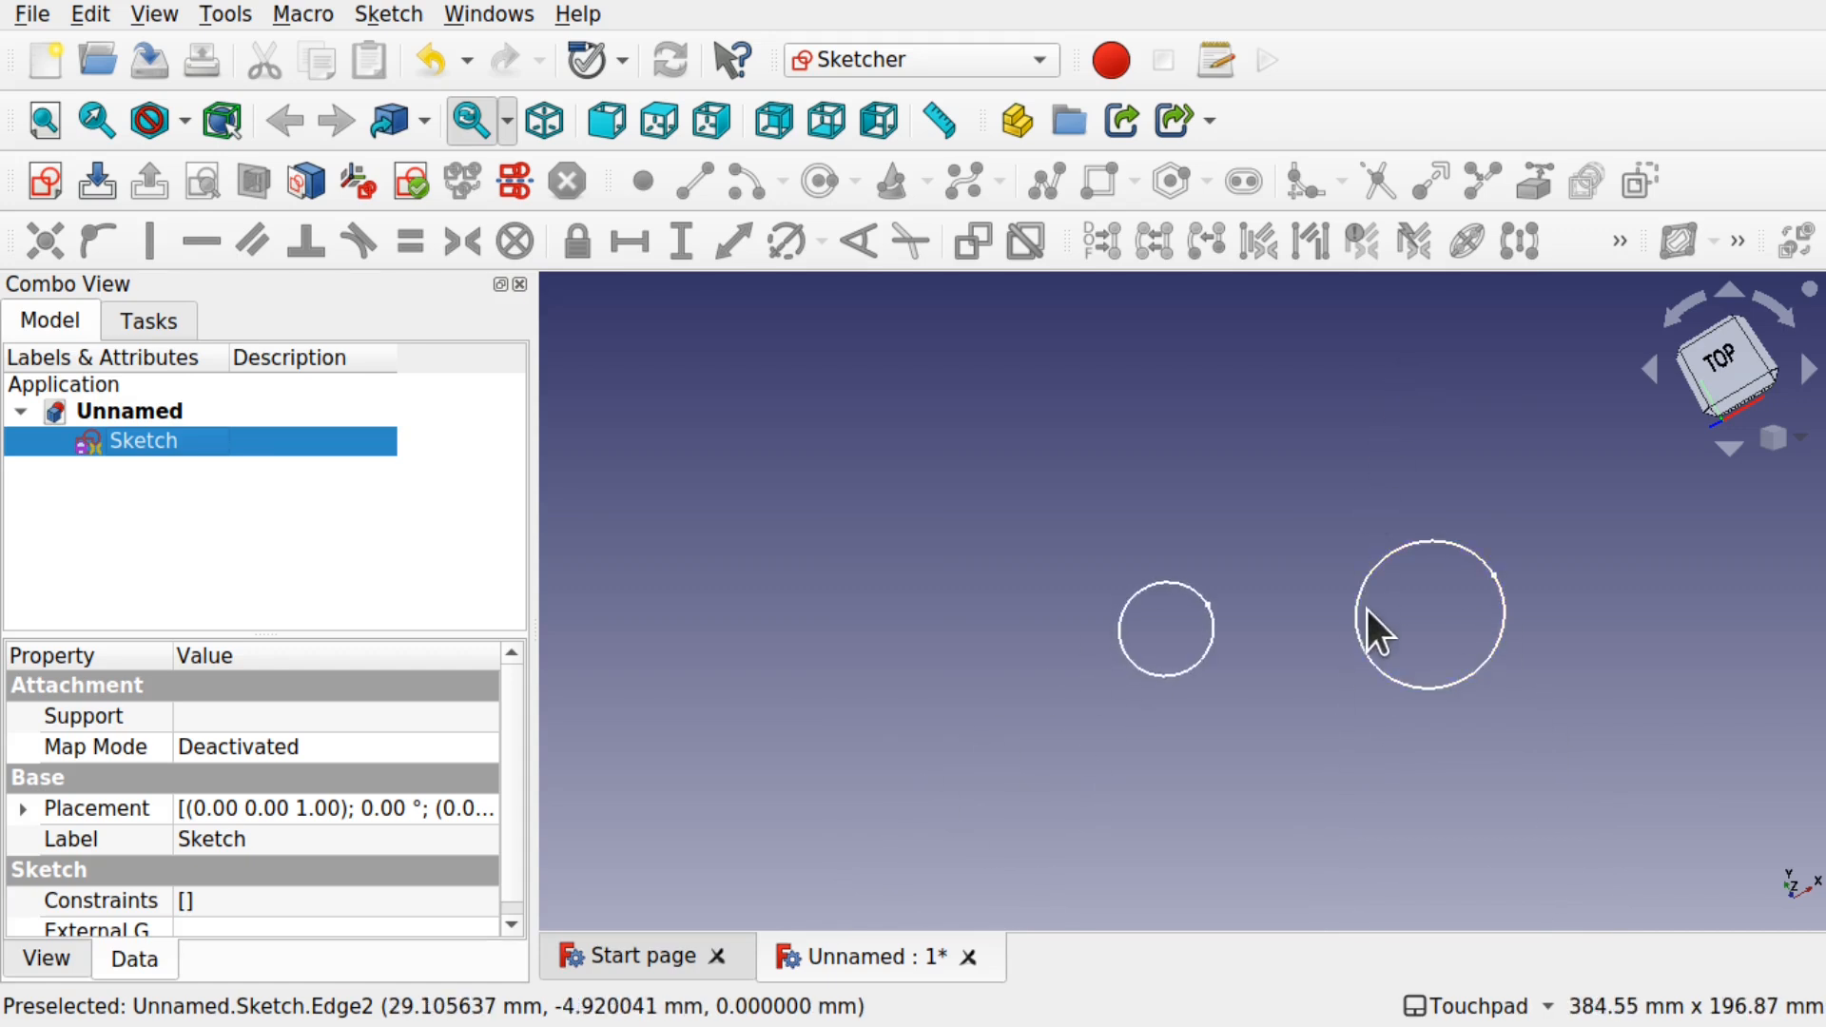
scroll(1351, 610, up, 5)
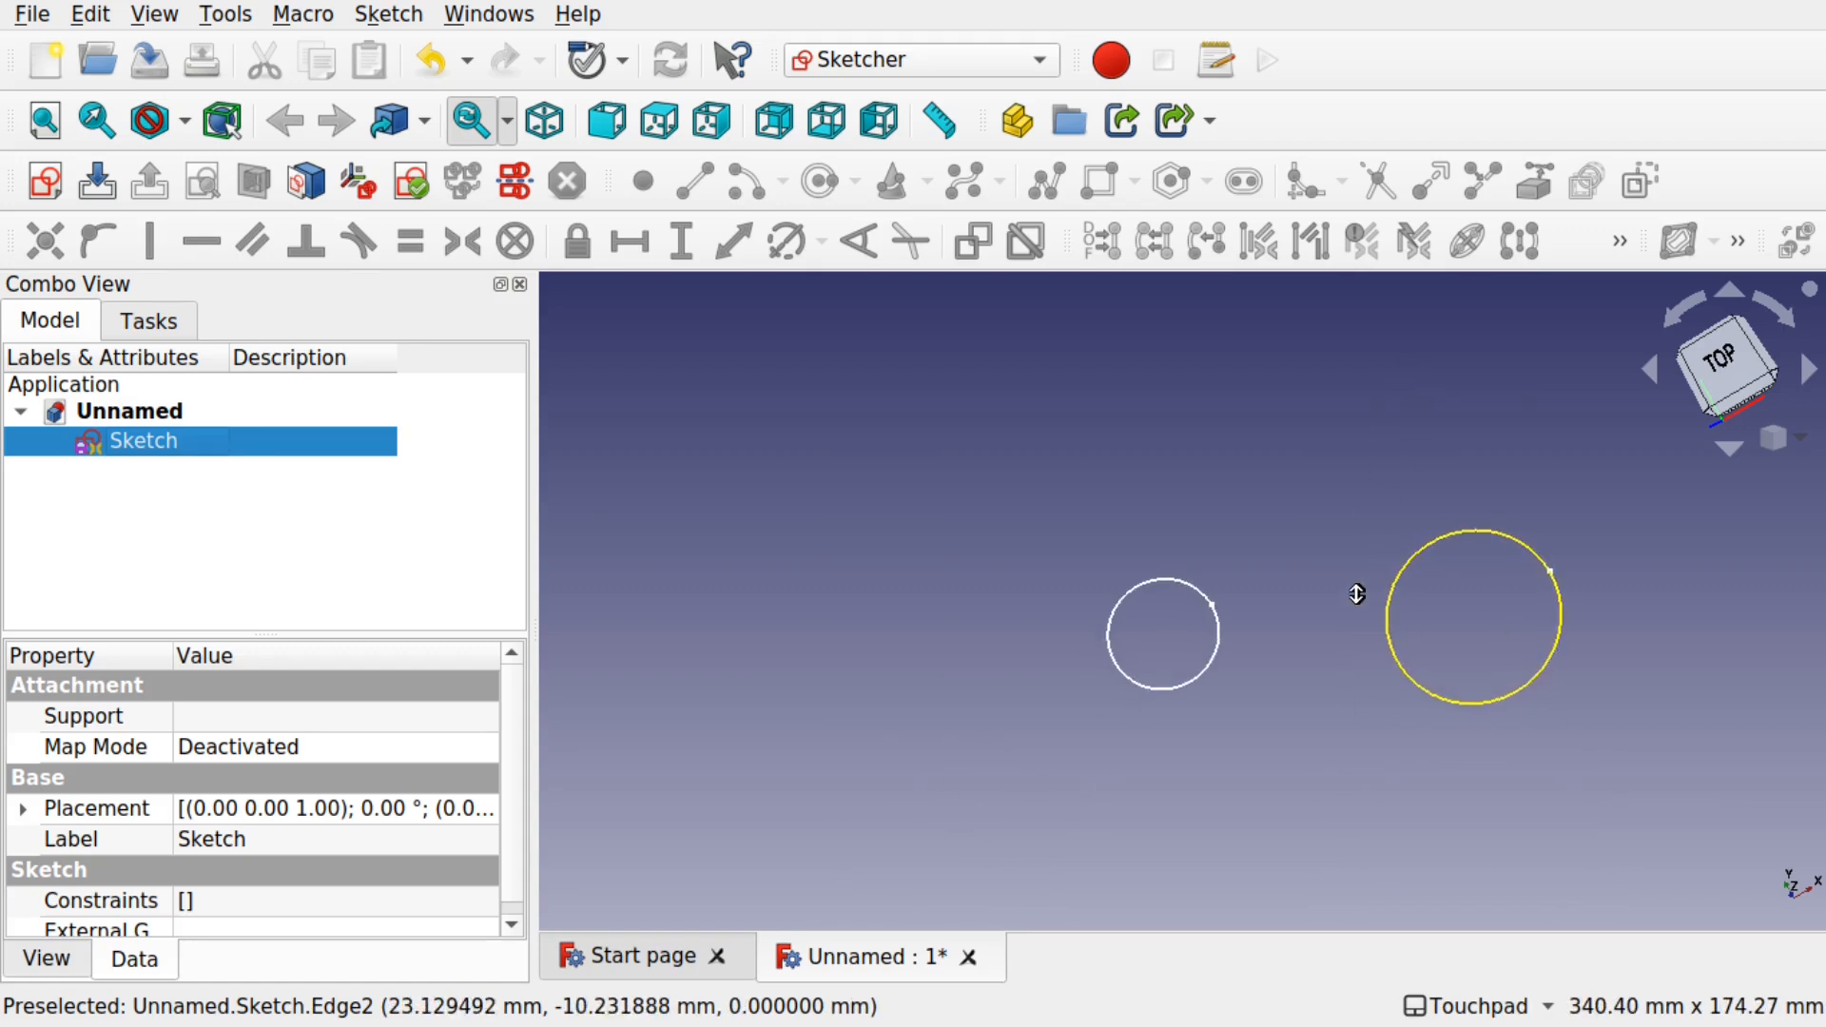
scroll(1340, 599, down, 3)
scroll(1332, 657, down, 8)
scroll(1312, 567, up, 12)
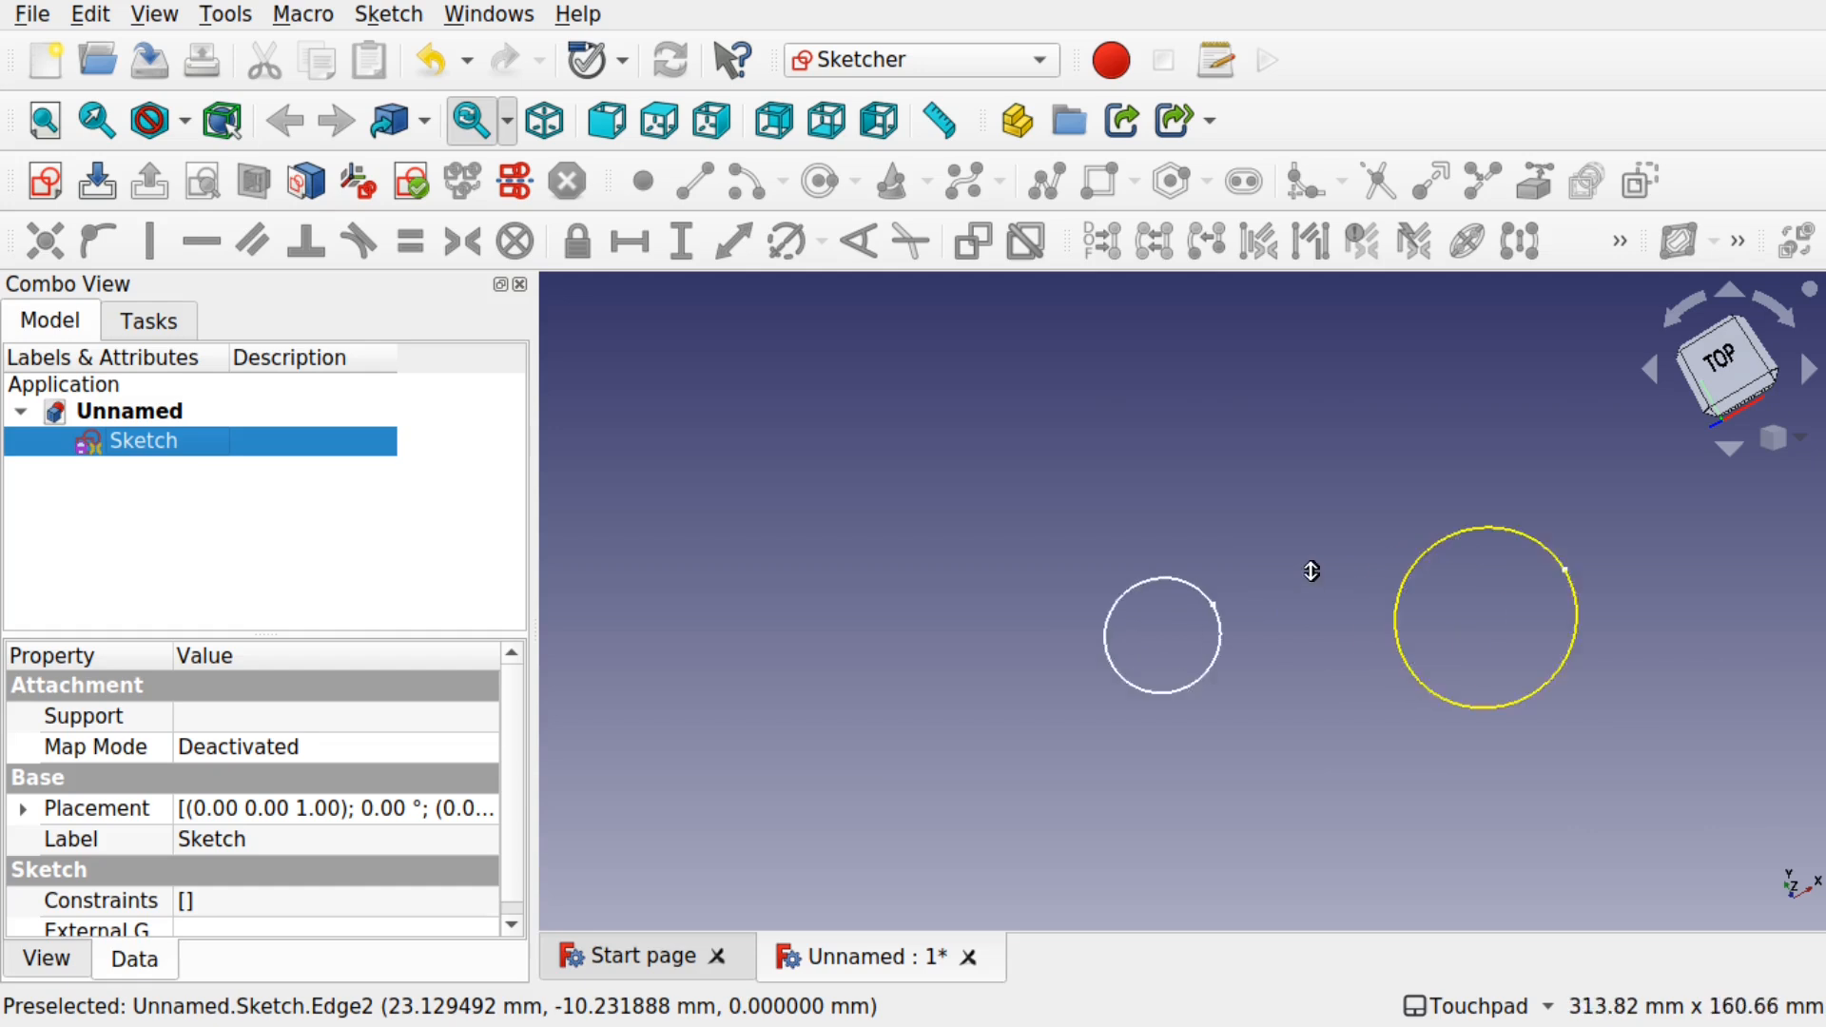
scroll(1308, 549, down, 3)
scroll(1308, 549, down, 3)
Pan the view to reposition both circles and review the gesture summary of the Touchpad navigation style.
mouse_move(1309, 583)
middle_down()
mouse_move(1186, 734)
mouse_move(1410, 616)
mouse_move(1138, 710)
mouse_move(1336, 667)
mouse_move(1313, 640)
mouse_move(1382, 624)
mouse_move(1060, 697)
mouse_move(1439, 647)
mouse_move(1313, 624)
mouse_move(1318, 700)
middle_up()
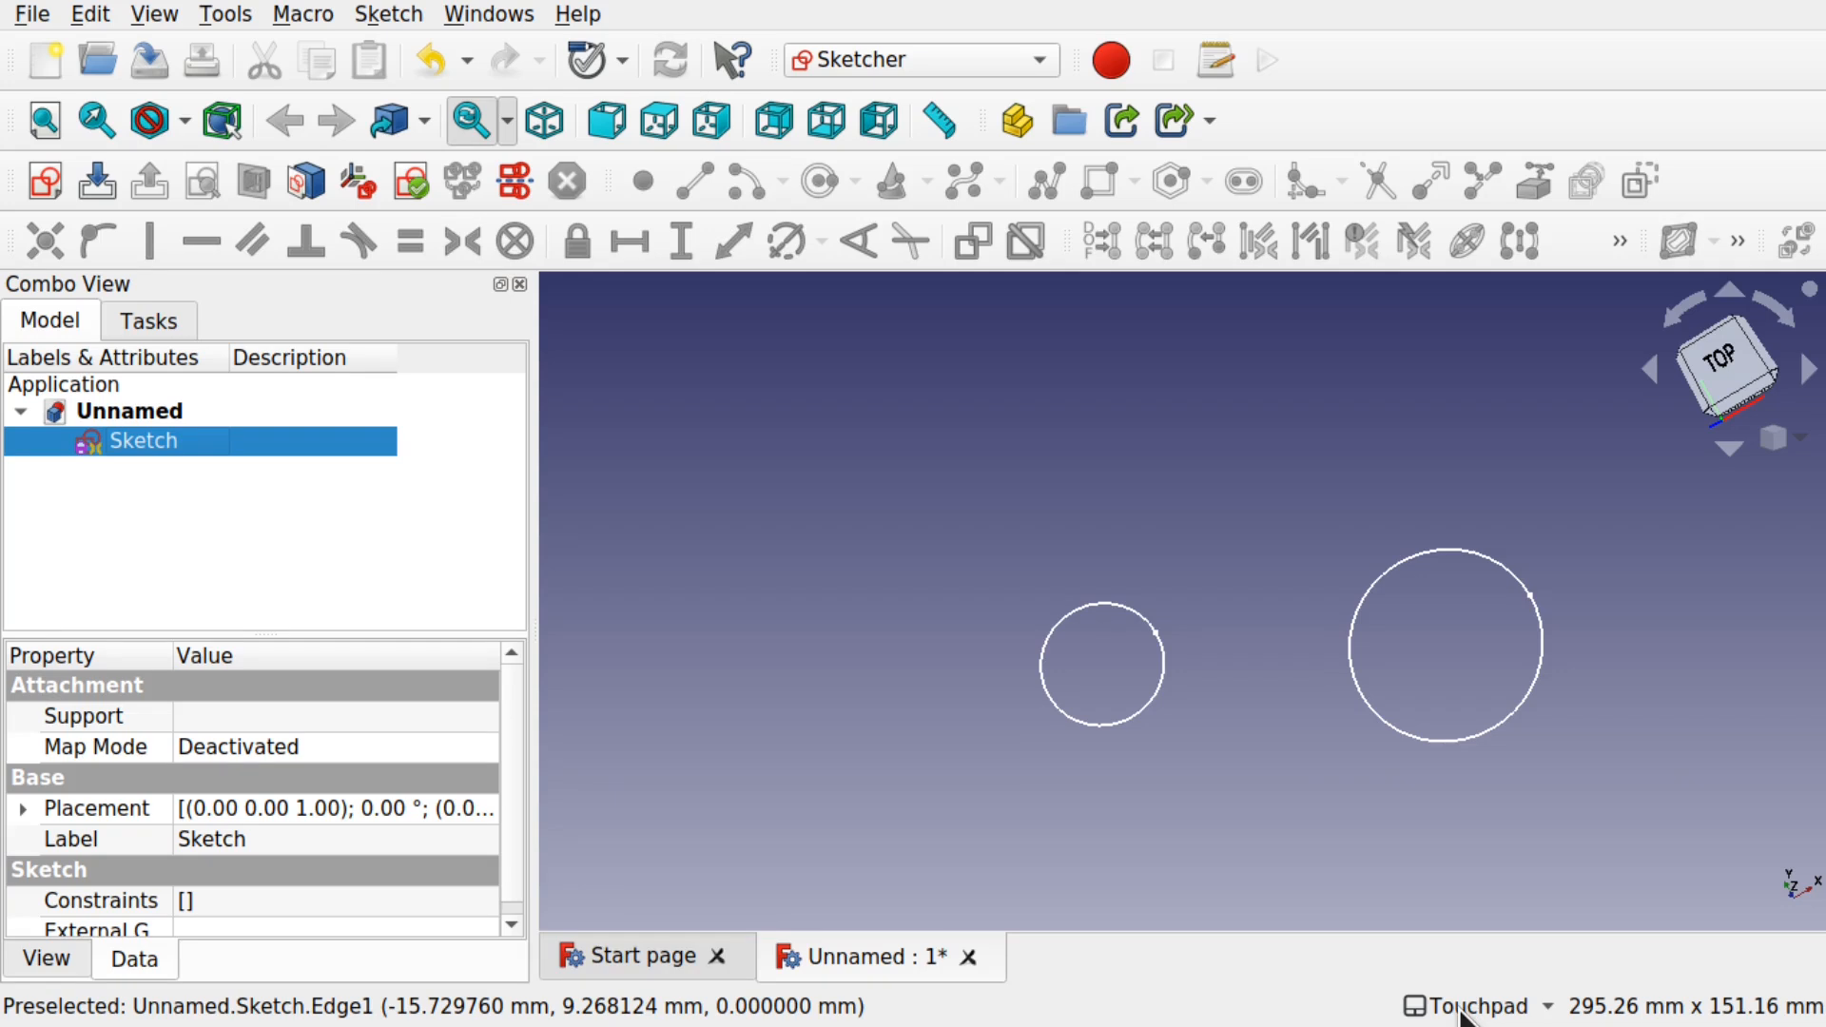
mouse_move(1461, 1012)
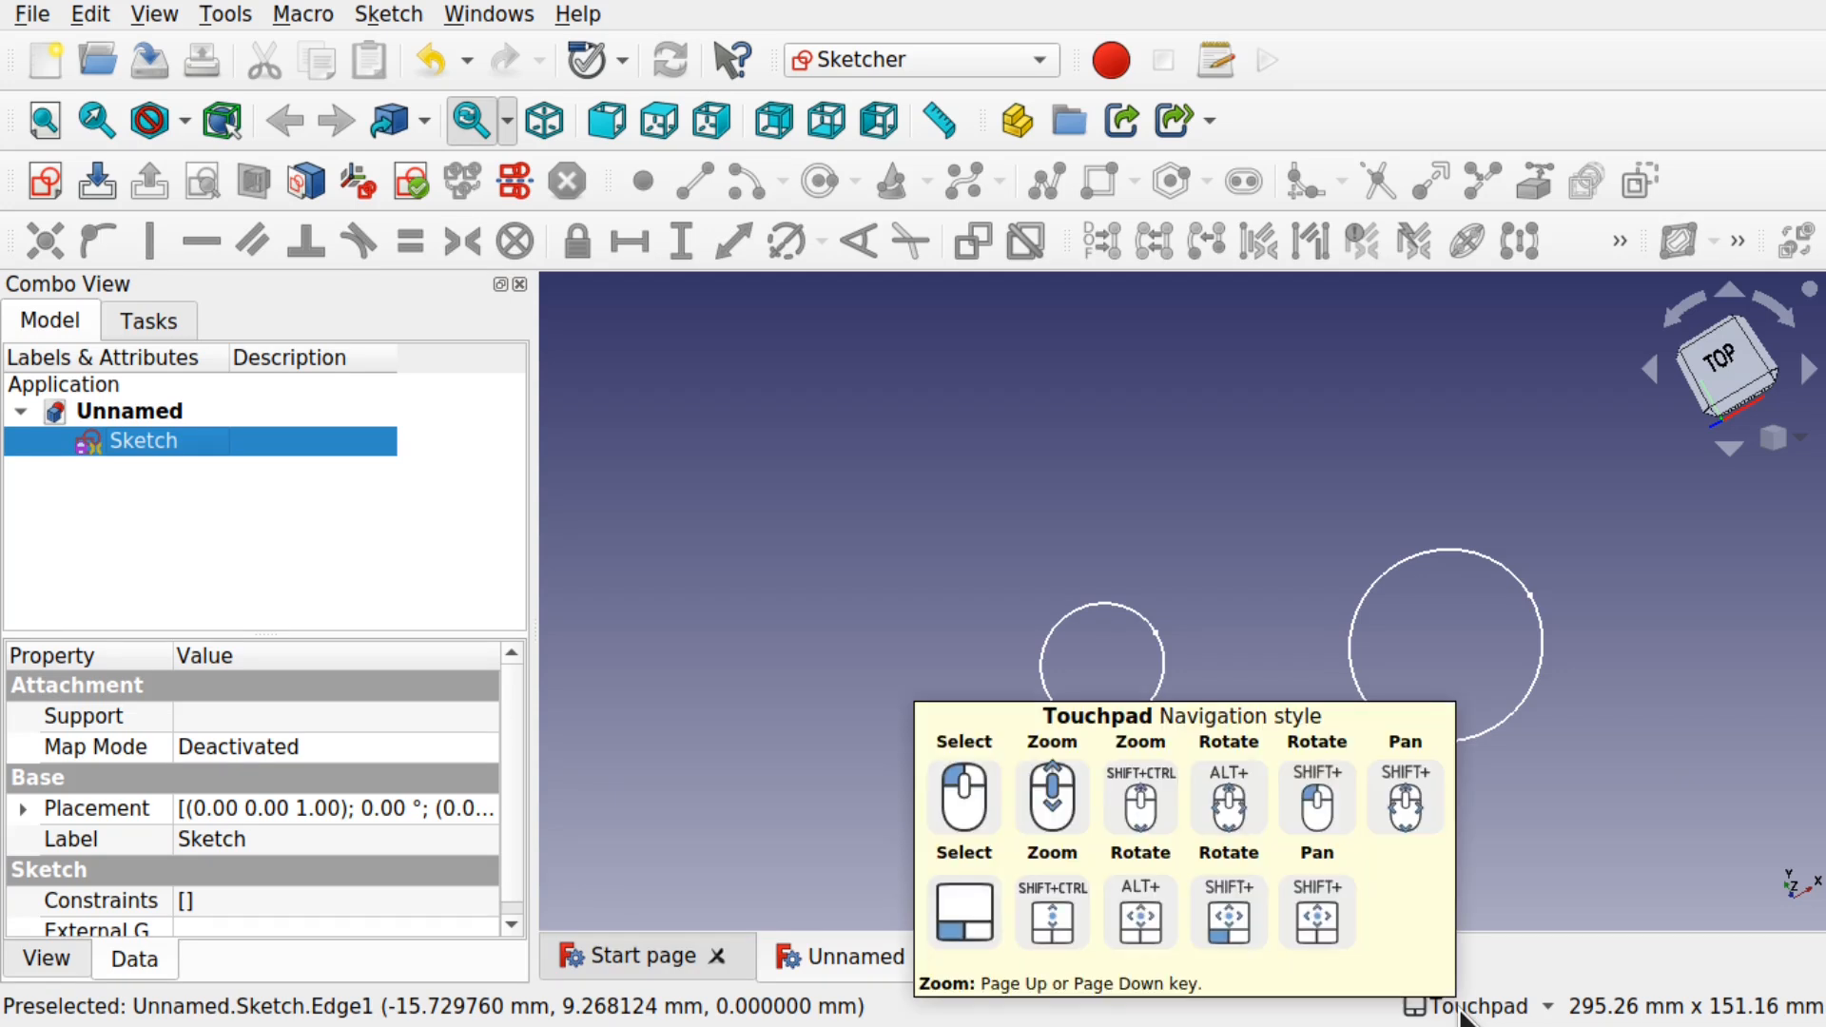
mouse_move(1327, 675)
middle_down()
mouse_move(1104, 706)
mouse_move(1516, 726)
mouse_move(1512, 685)
mouse_move(1154, 717)
mouse_move(1159, 606)
mouse_move(1496, 513)
mouse_move(1161, 644)
mouse_move(1296, 810)
mouse_move(1675, 660)
mouse_move(1301, 542)
mouse_move(1264, 599)
mouse_move(1336, 702)
mouse_move(1261, 641)
middle_up()
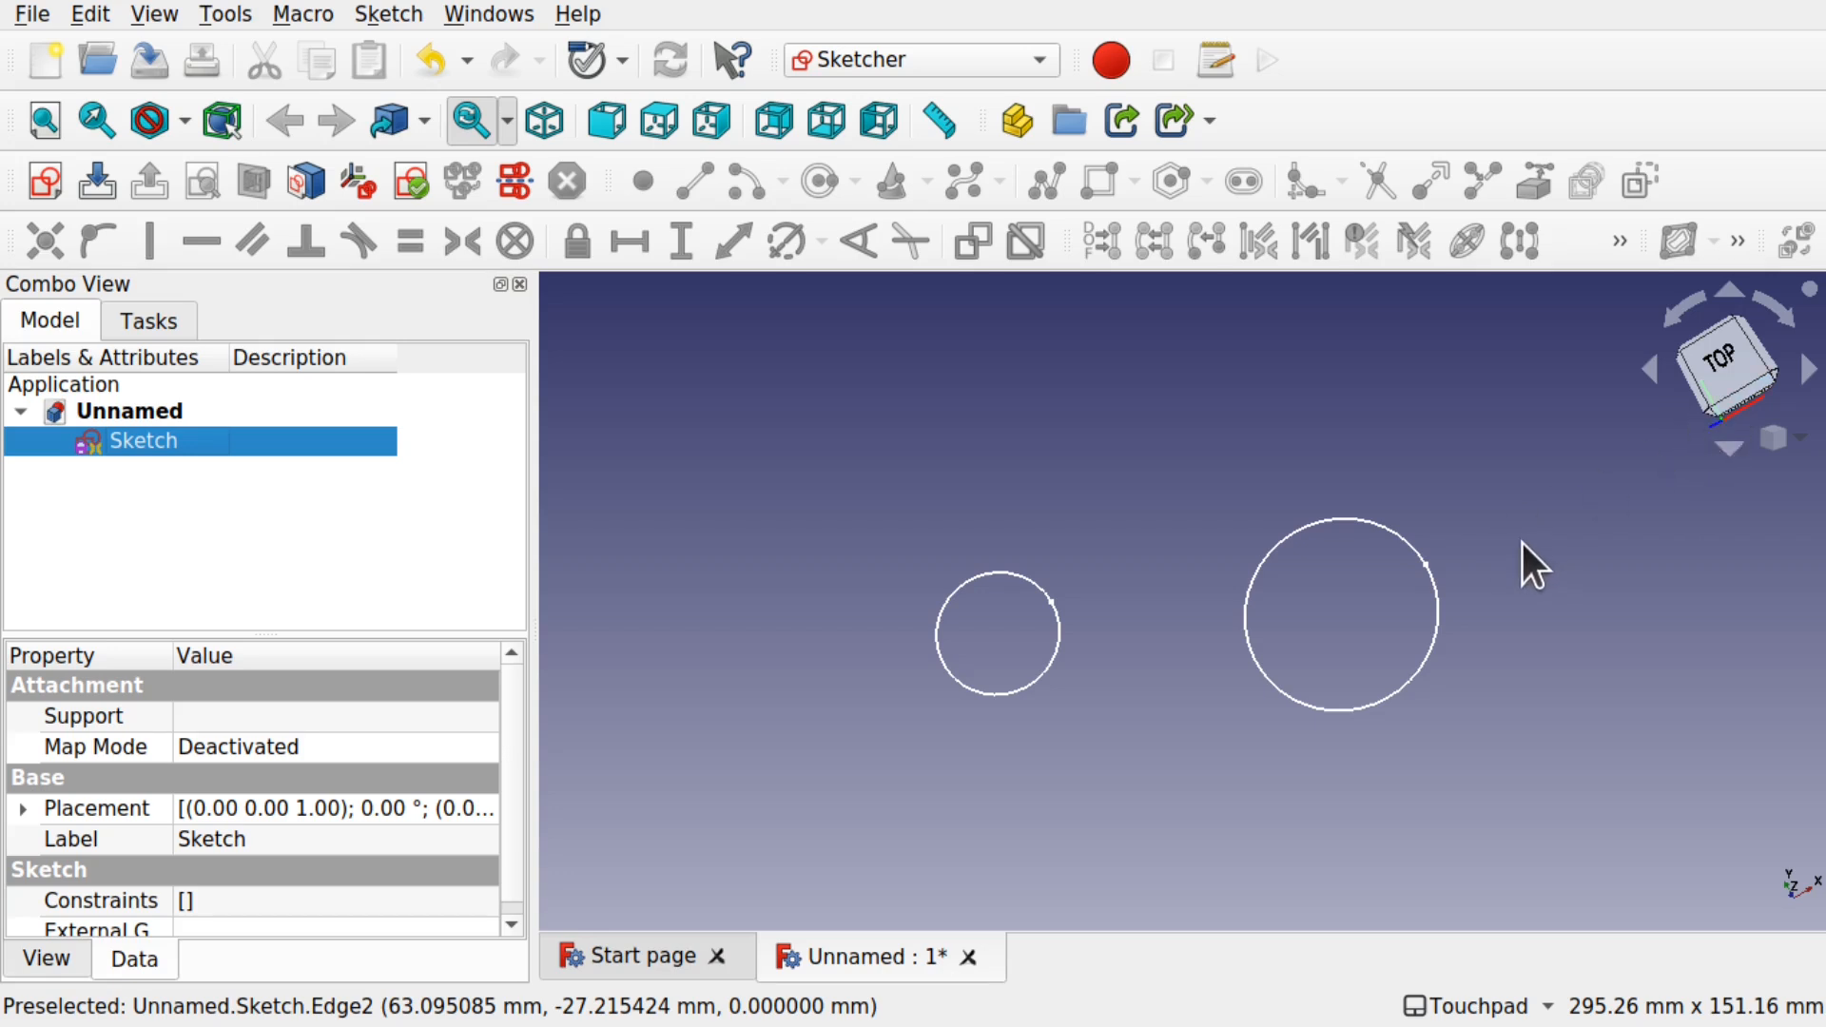
Orbit the circles to a steep side angle, then align the view to a corner and the top-rear edge of the navigation cube.
middle_drag(1627, 477, 1464, 597)
middle_drag(1689, 366, 1468, 599)
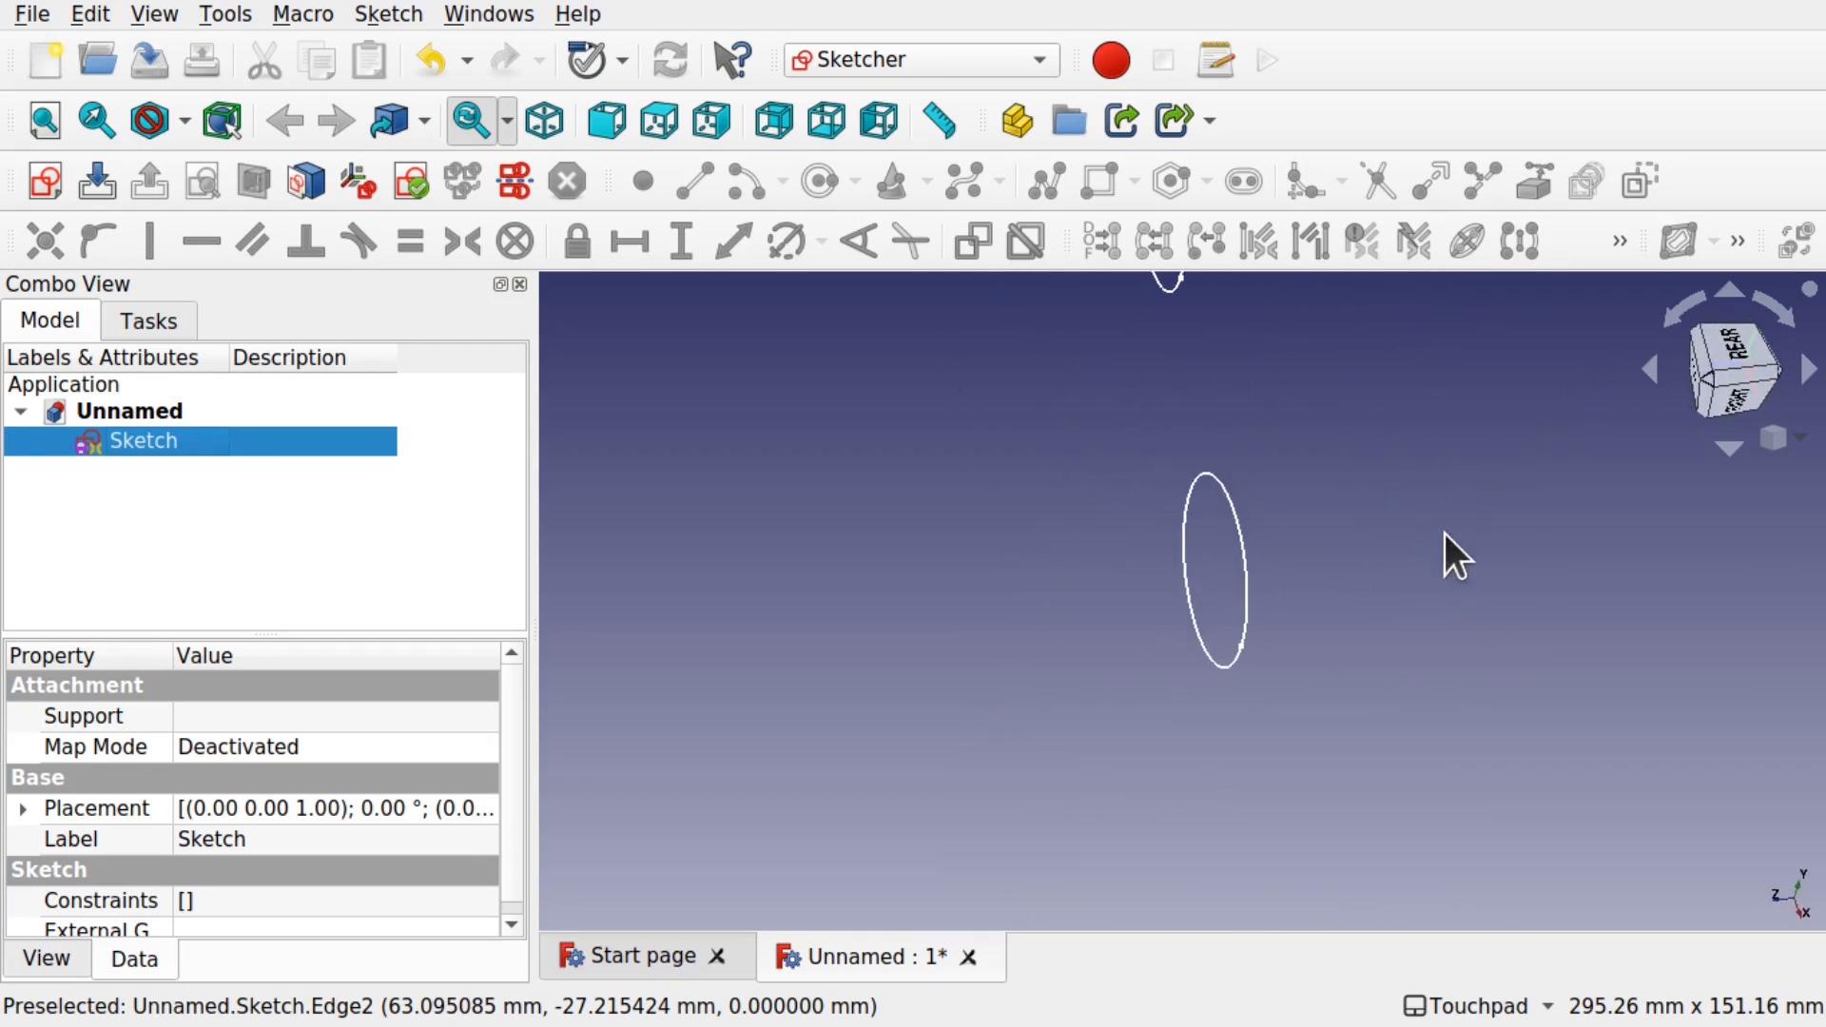
click(1710, 379)
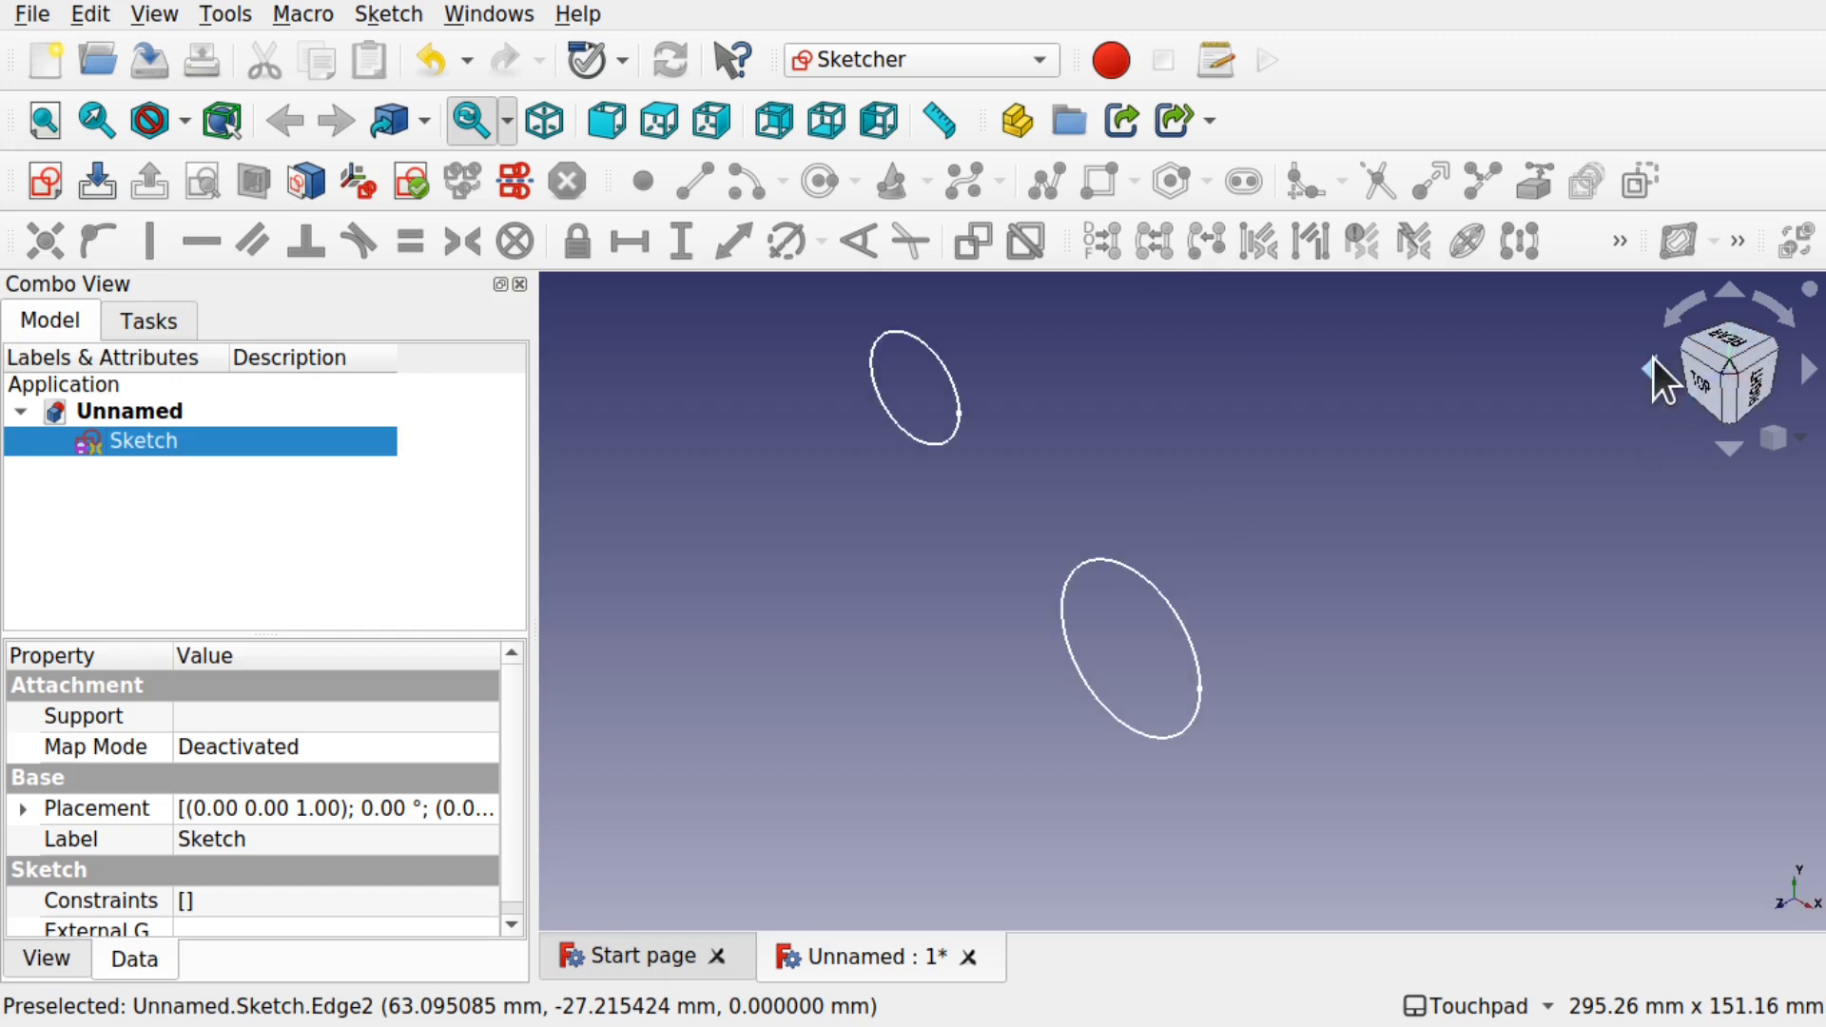
click(1699, 356)
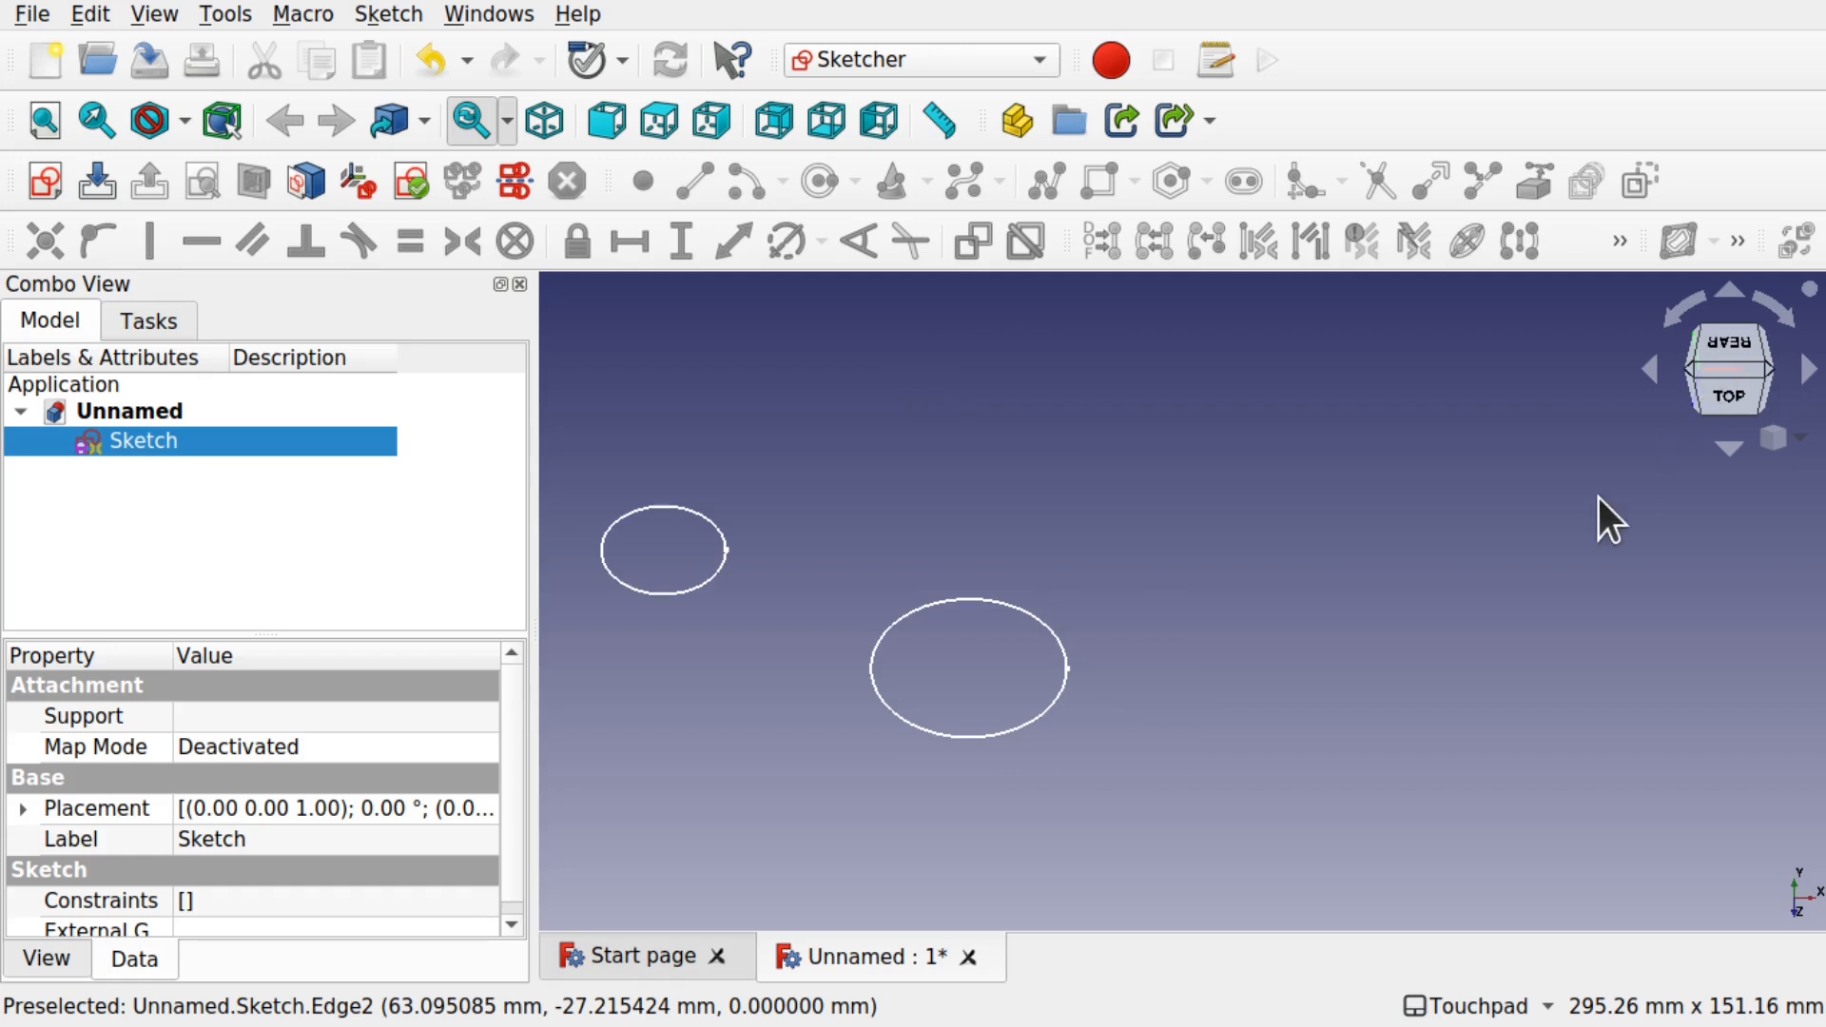
Align the view to a corner and the top-left edge of the navigation cube, and review the cube's view options.
click(1688, 371)
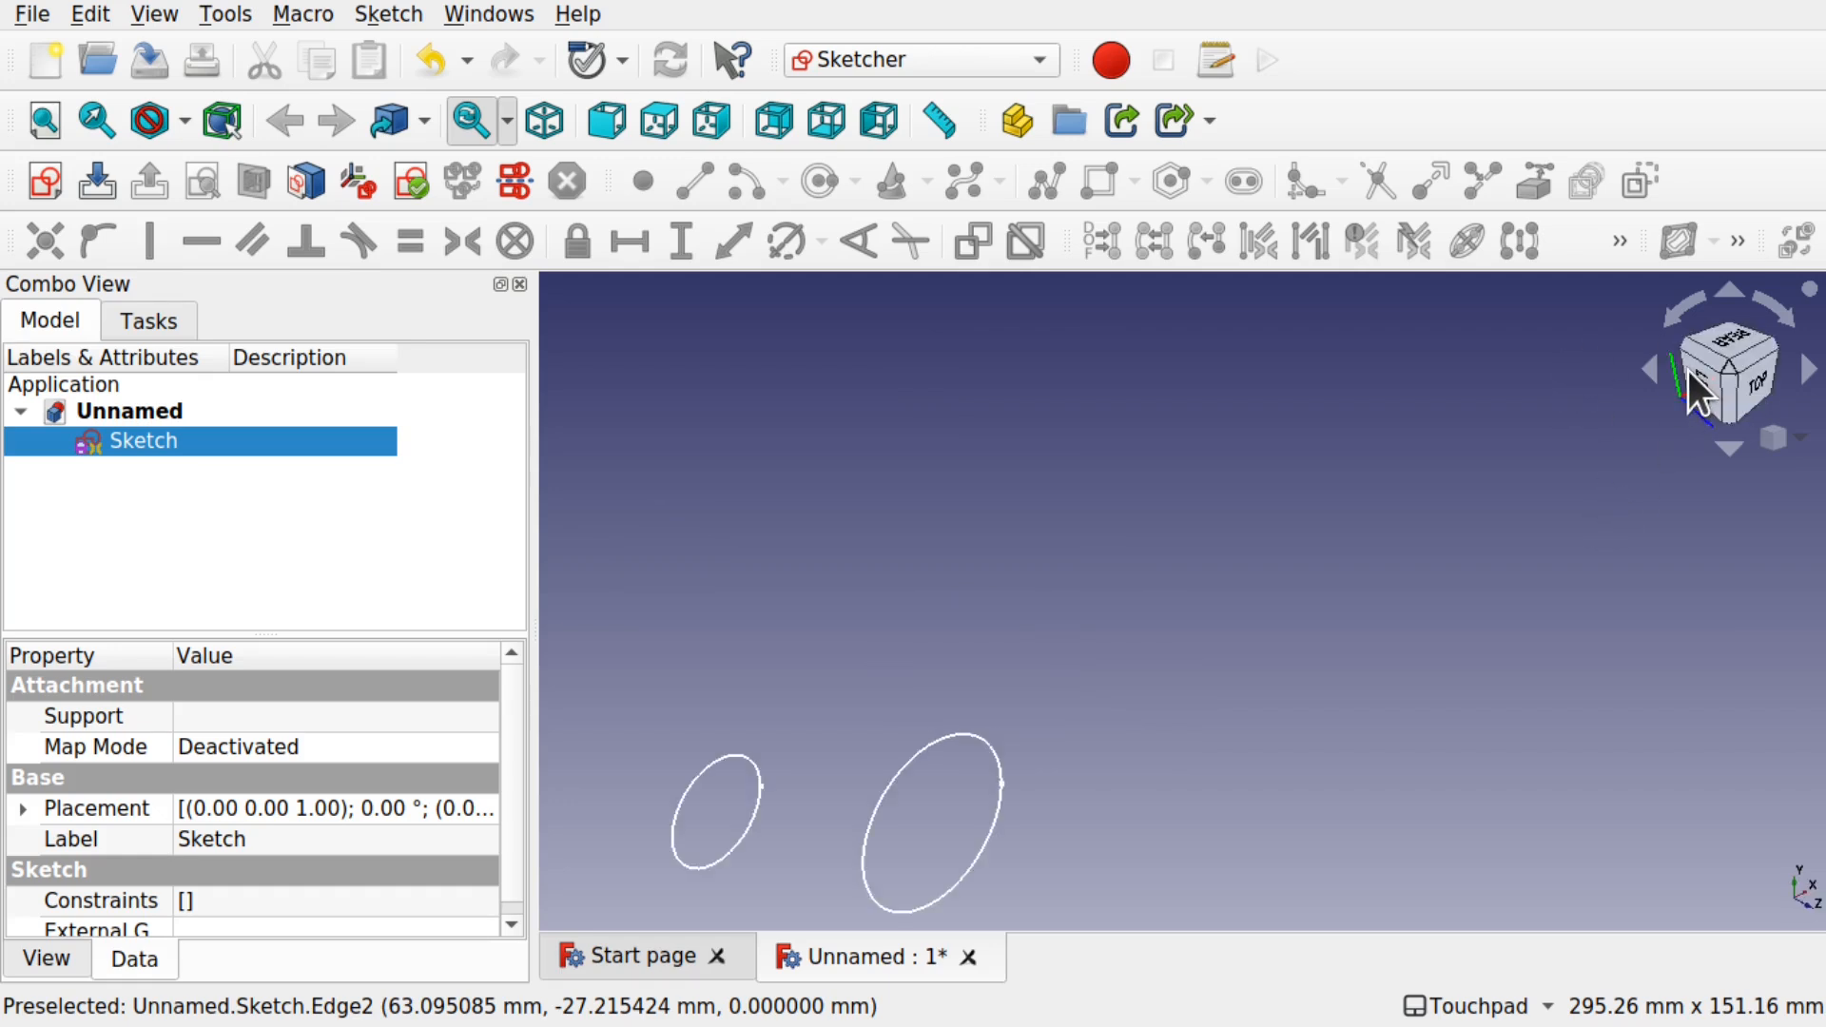
click(1732, 414)
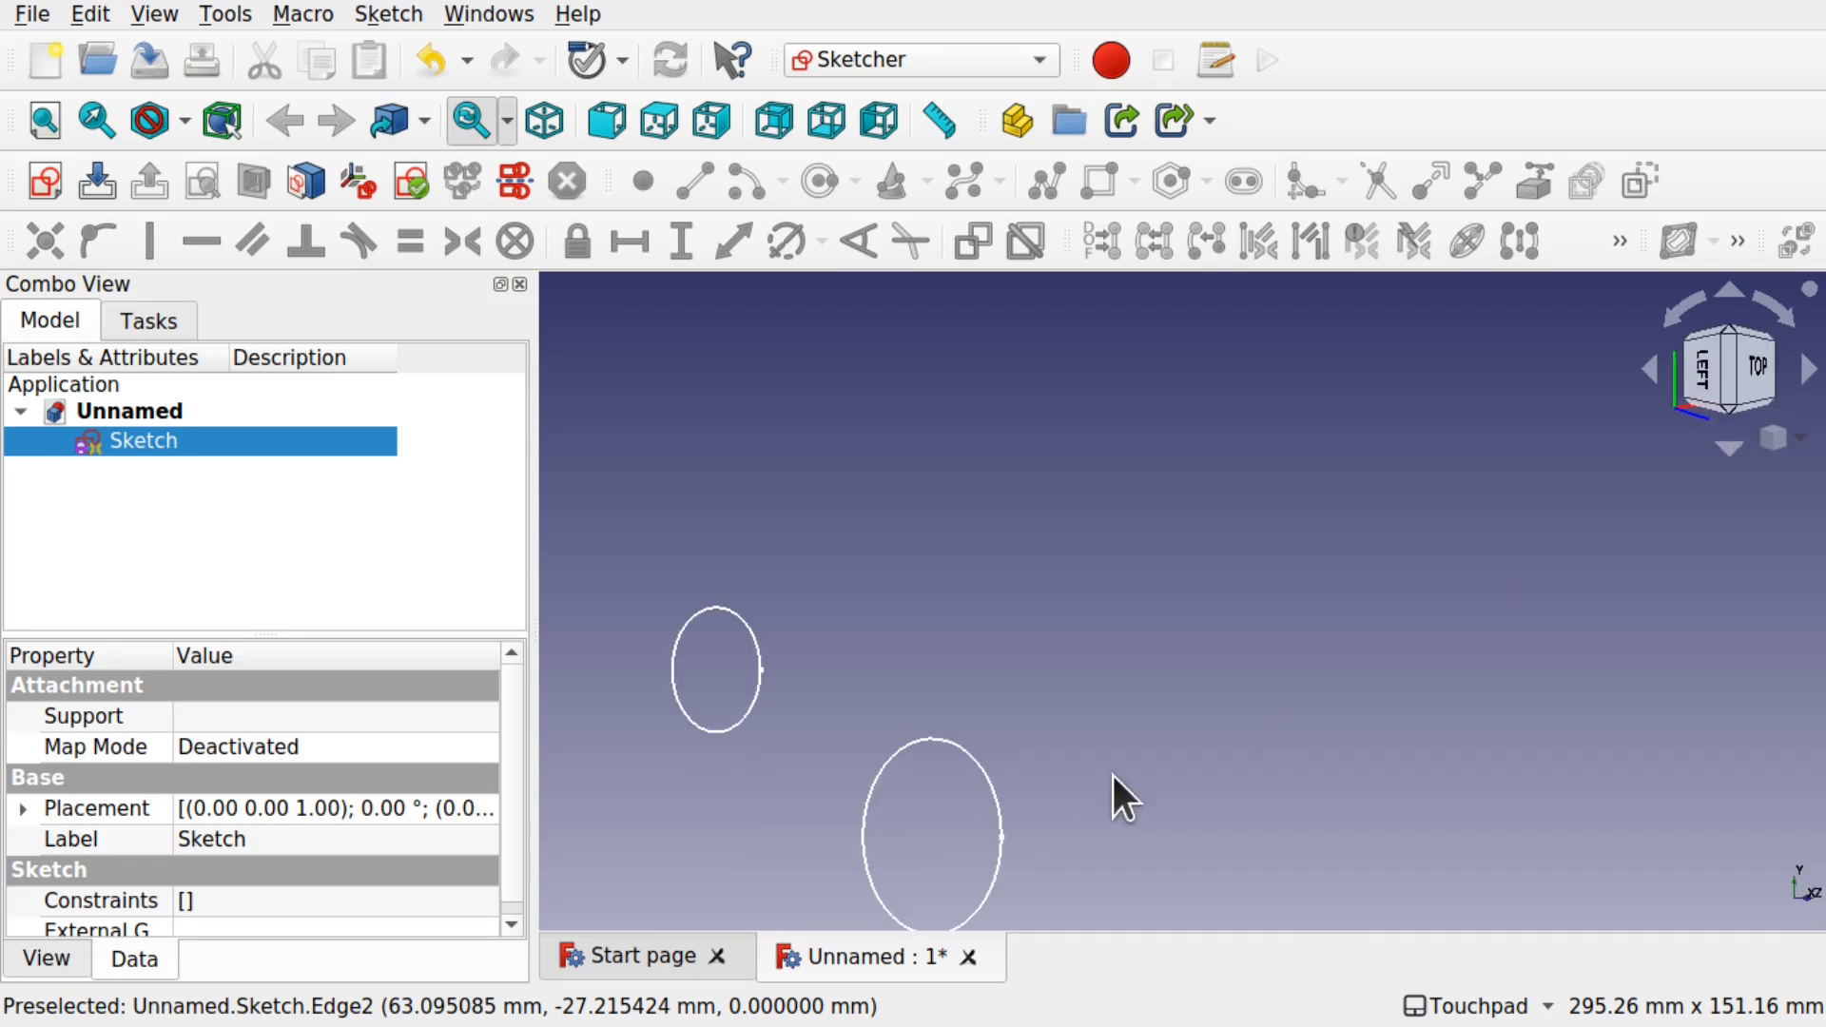
click(1794, 442)
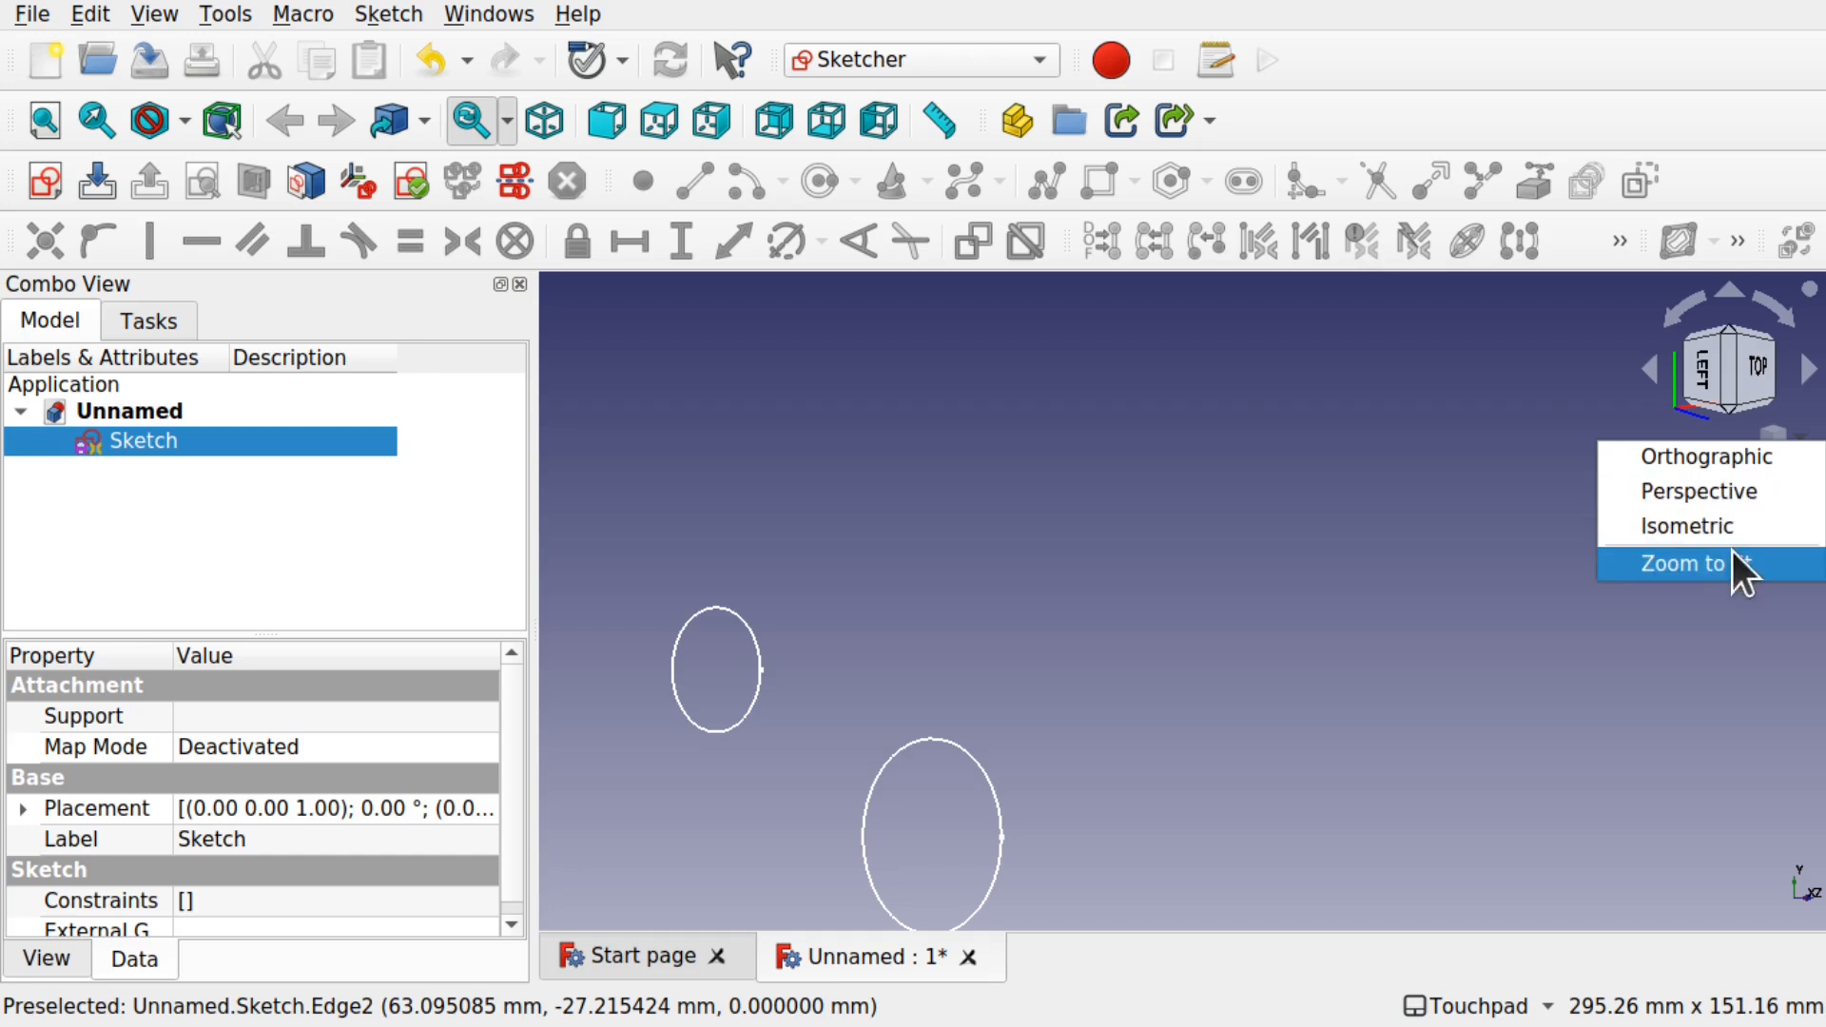
click(1522, 464)
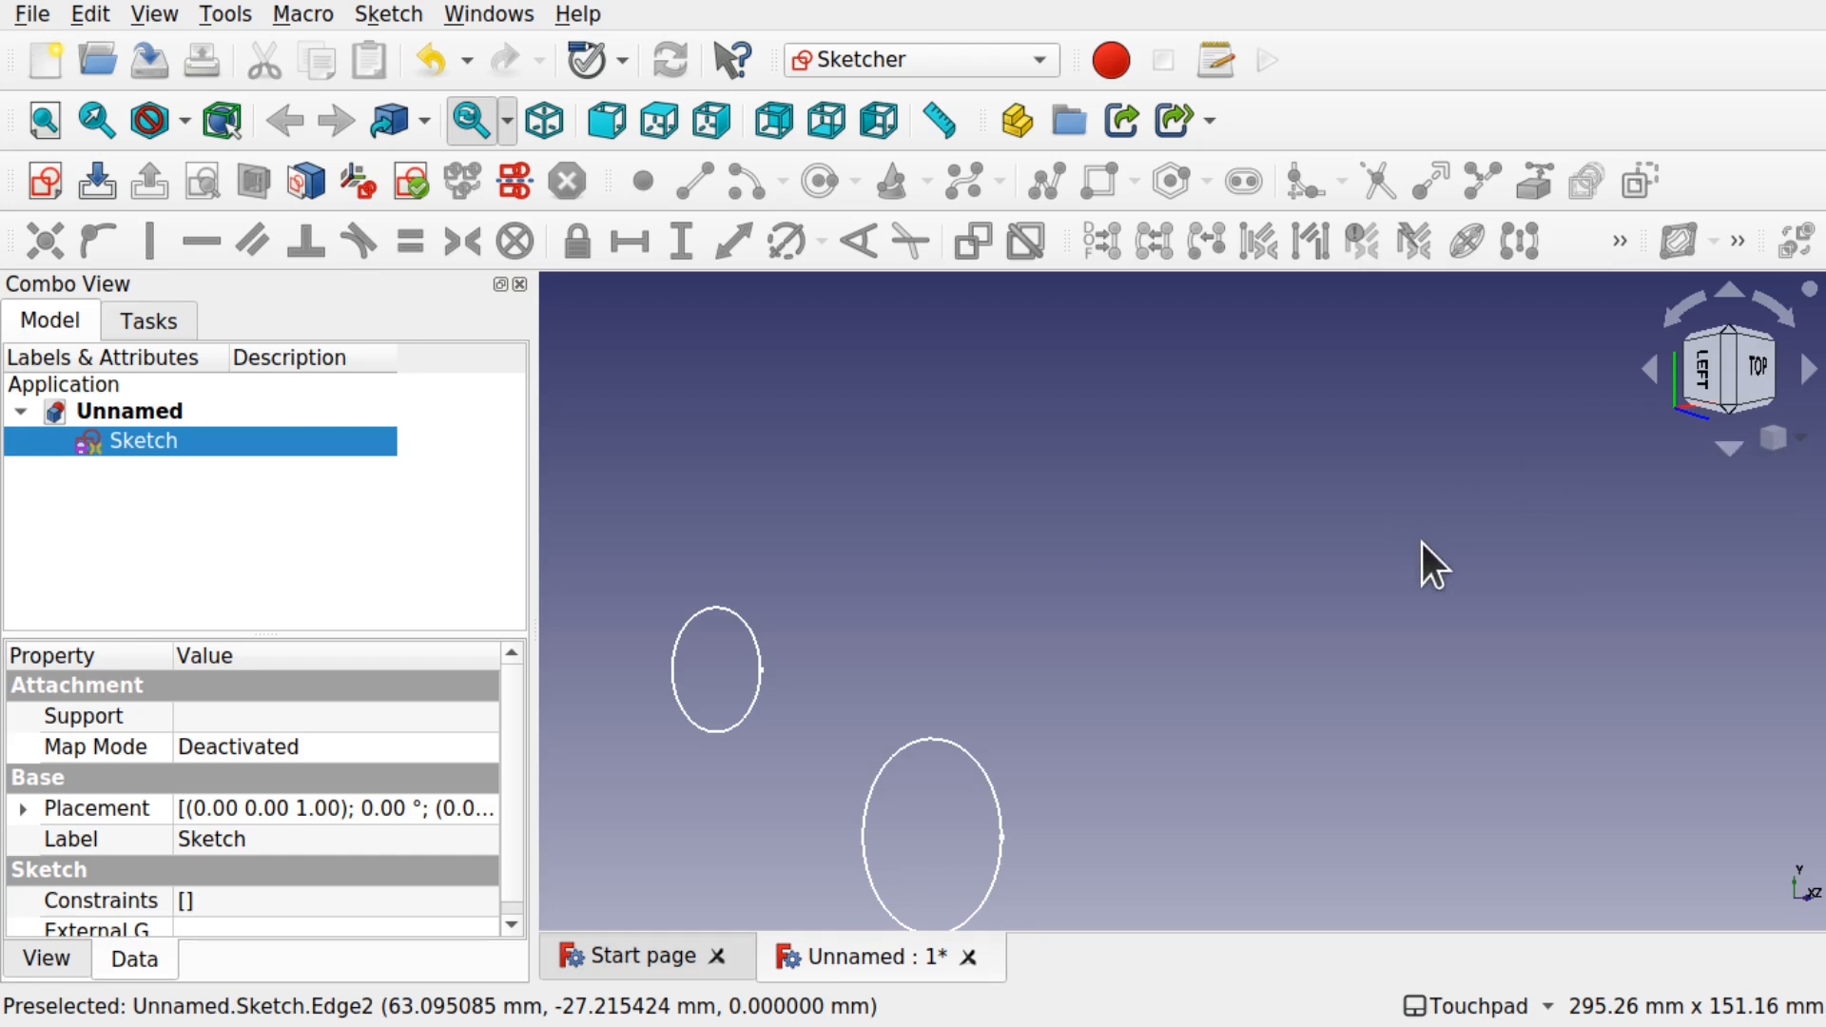
Pan both circles out of view and fit all content back into view, once with the sketch selected and once without.
mouse_move(1322, 639)
shift+mouse_down()
mouse_move(1133, 807)
mouse_move(1156, 698)
mouse_move(1036, 860)
shift+mouse_up()
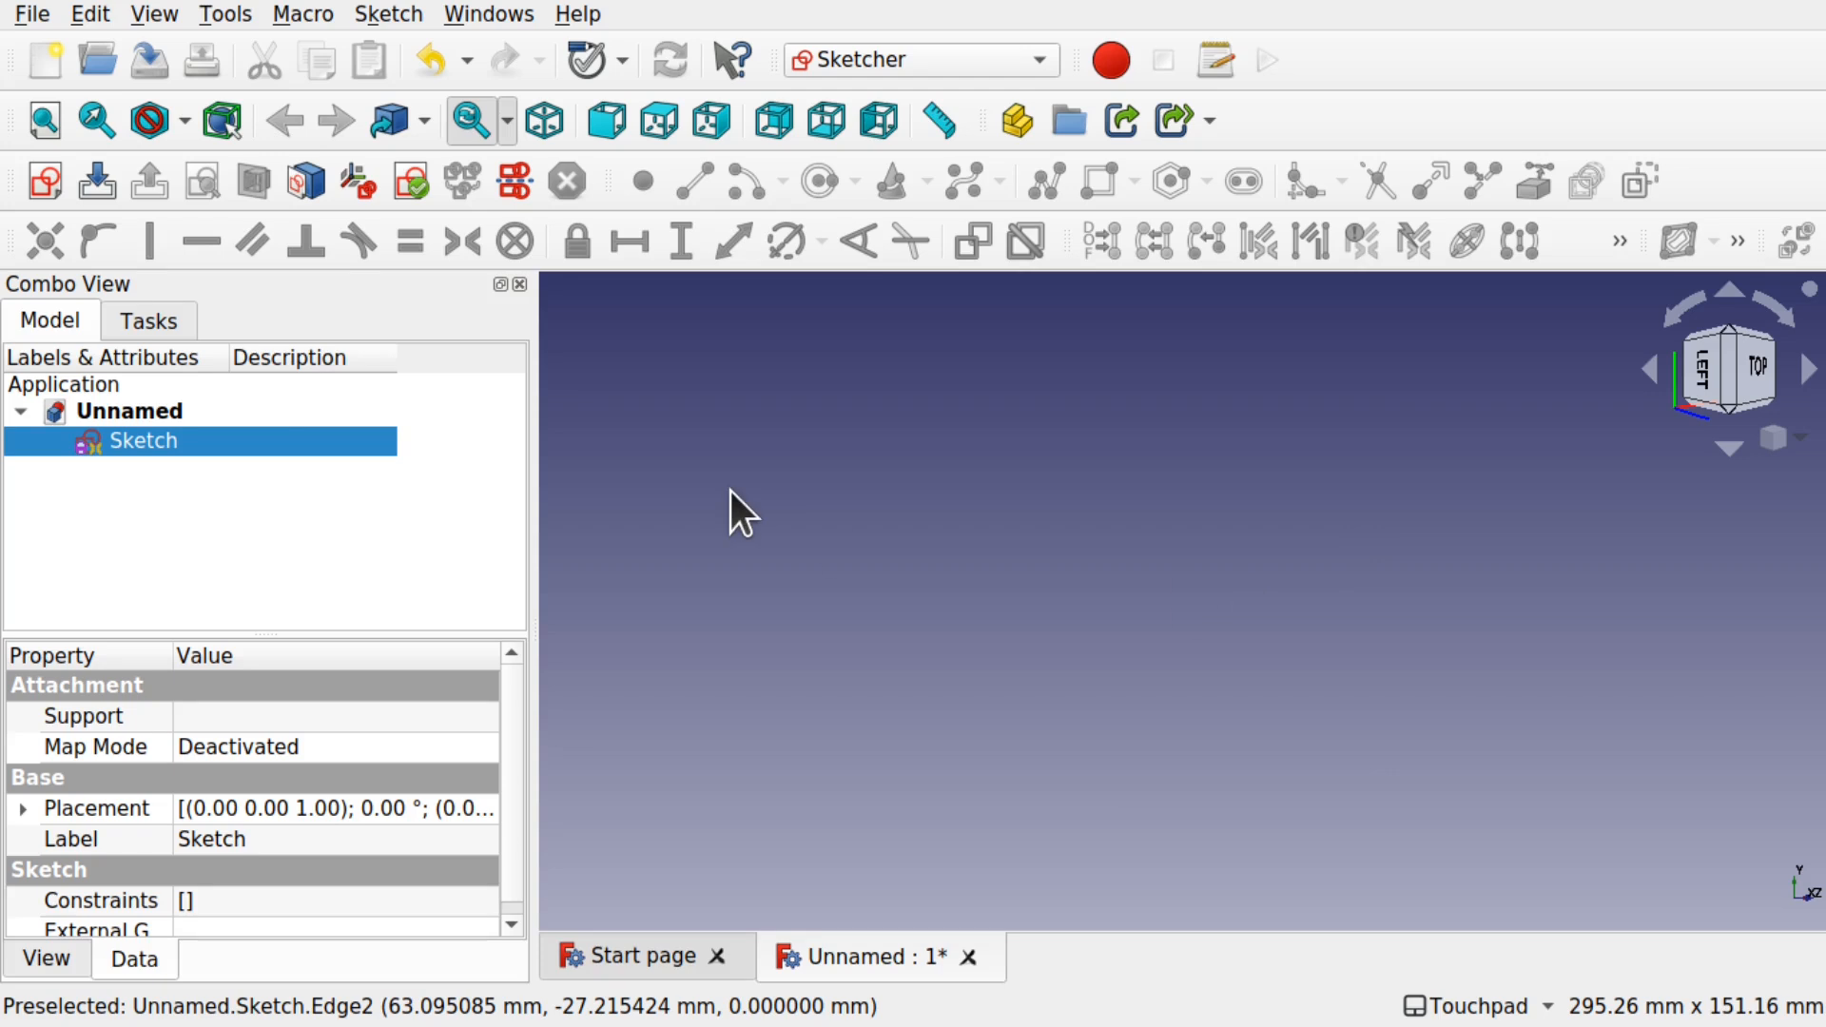
click(38, 125)
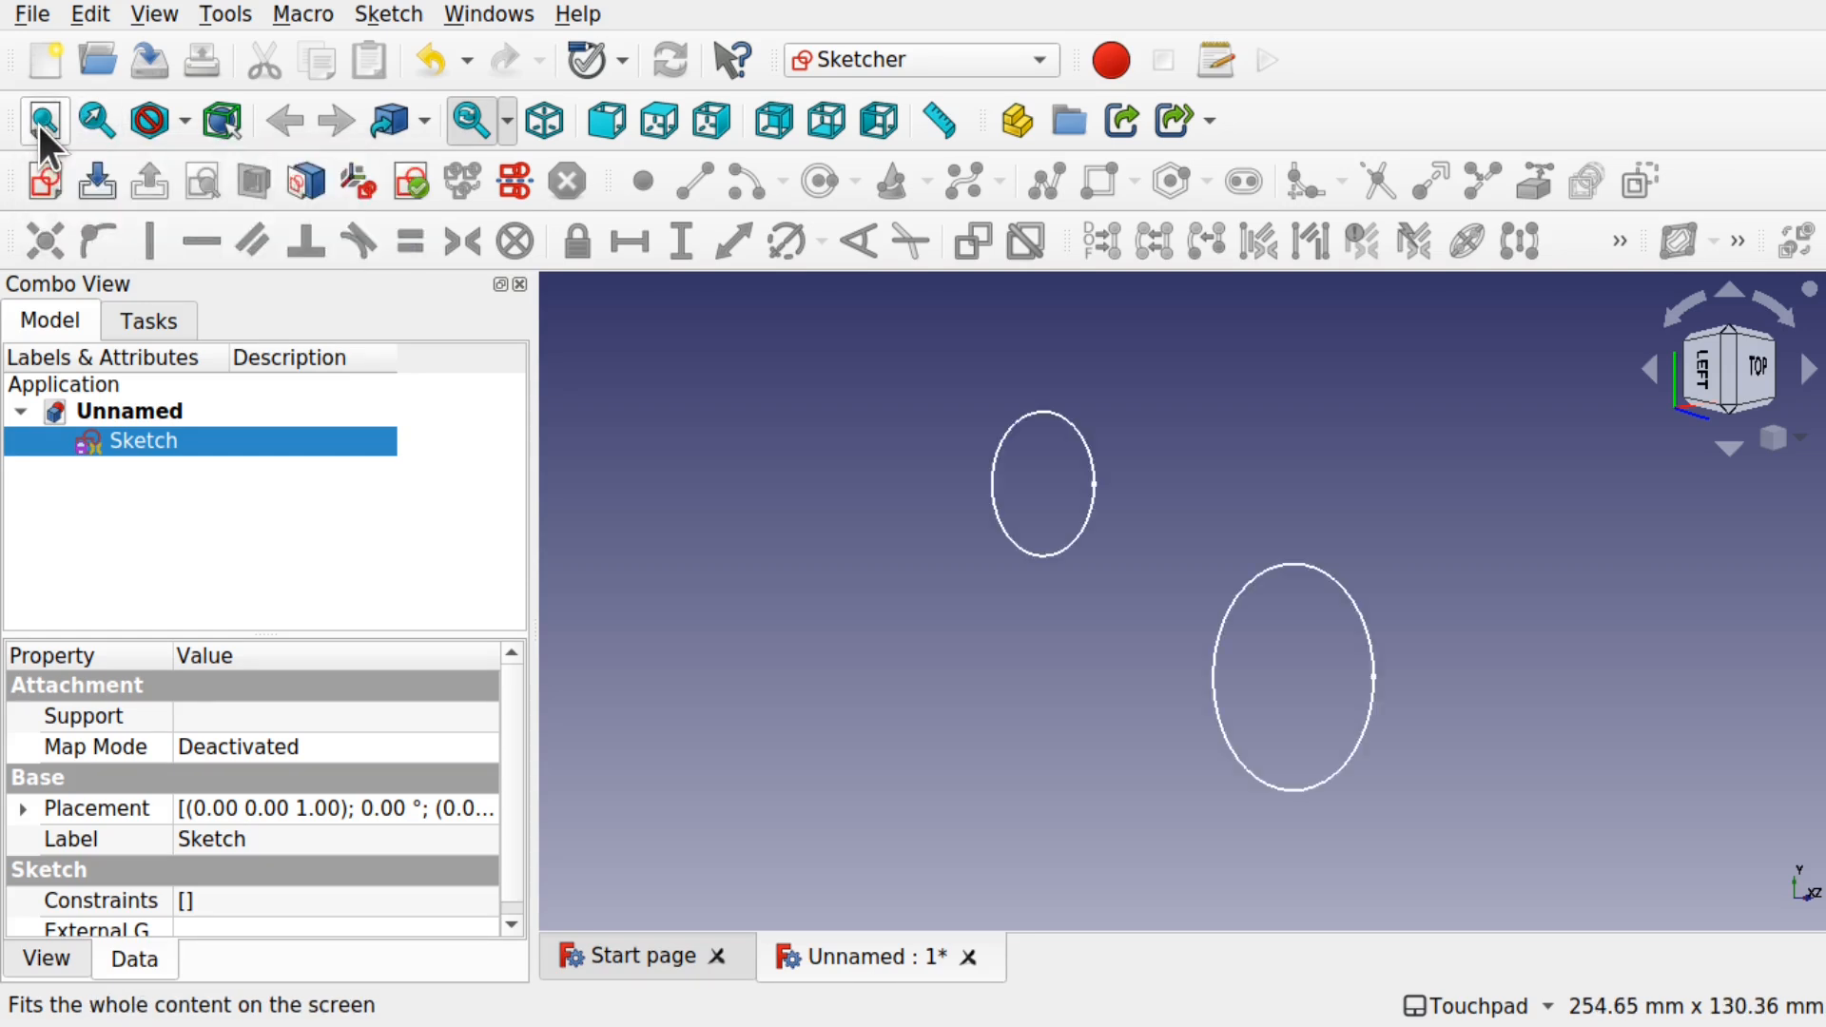
click(1090, 700)
key(shift)
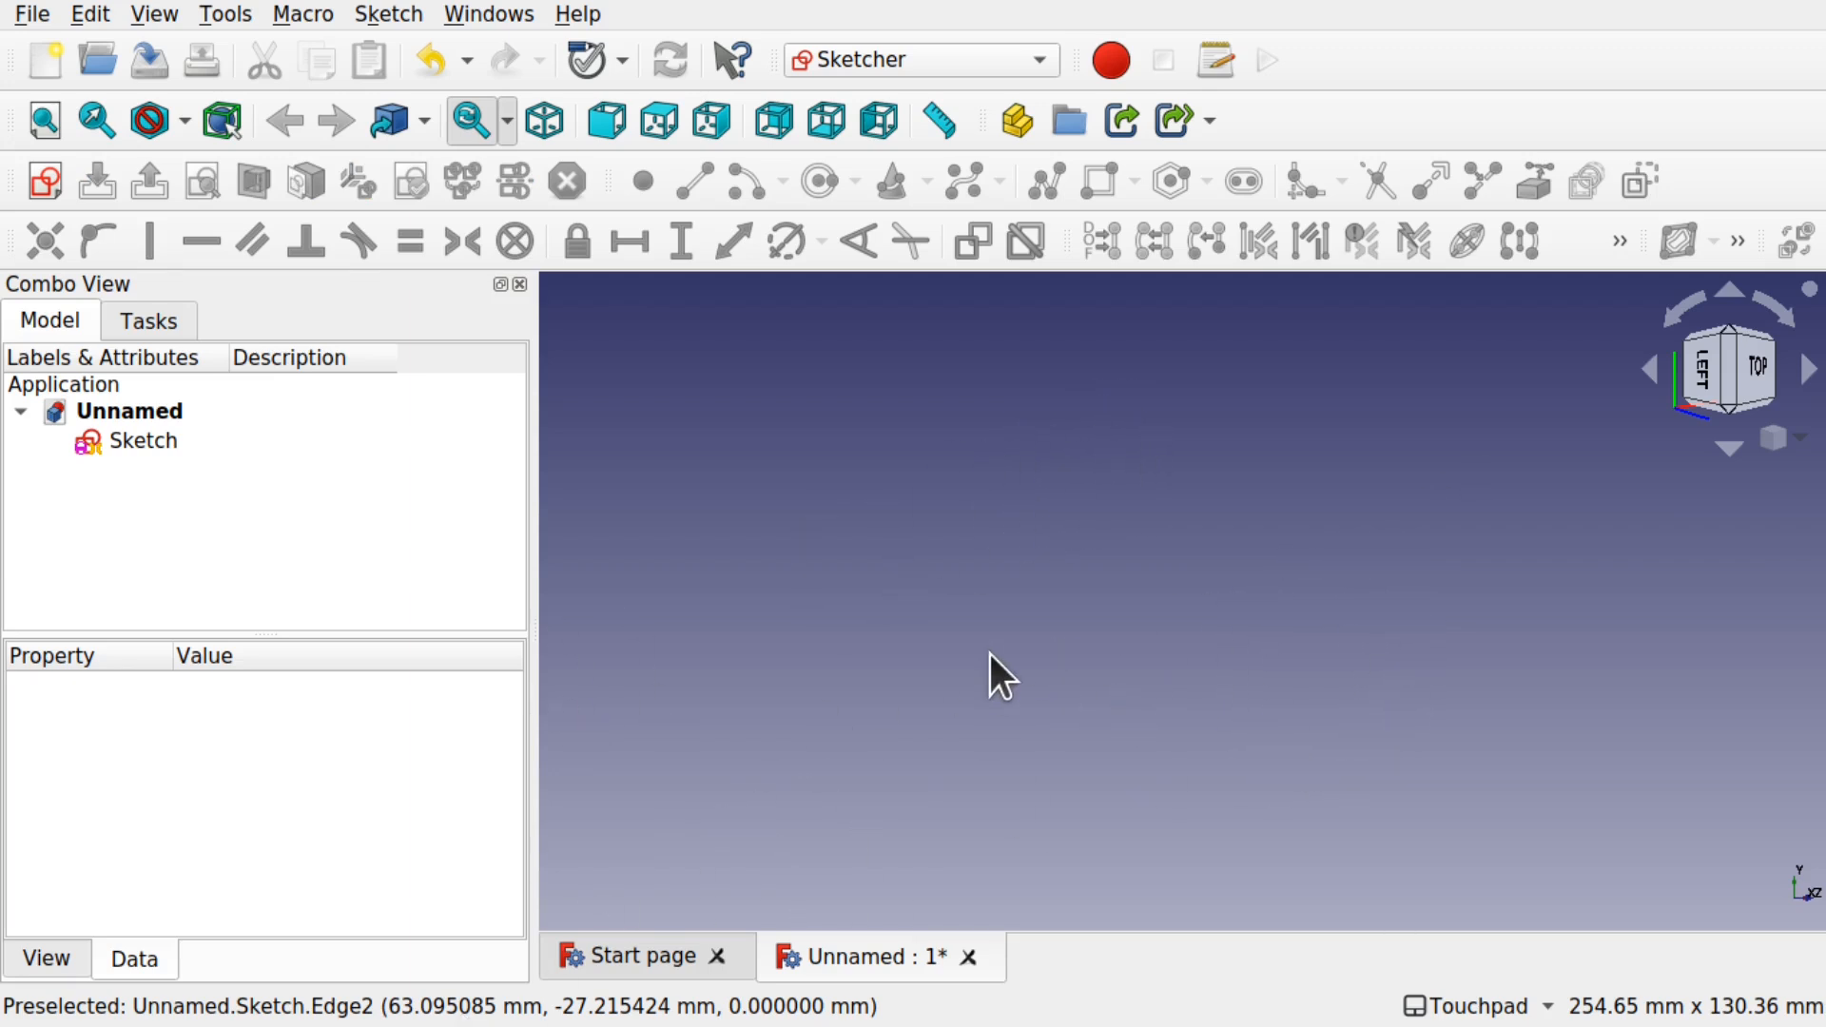
click(43, 121)
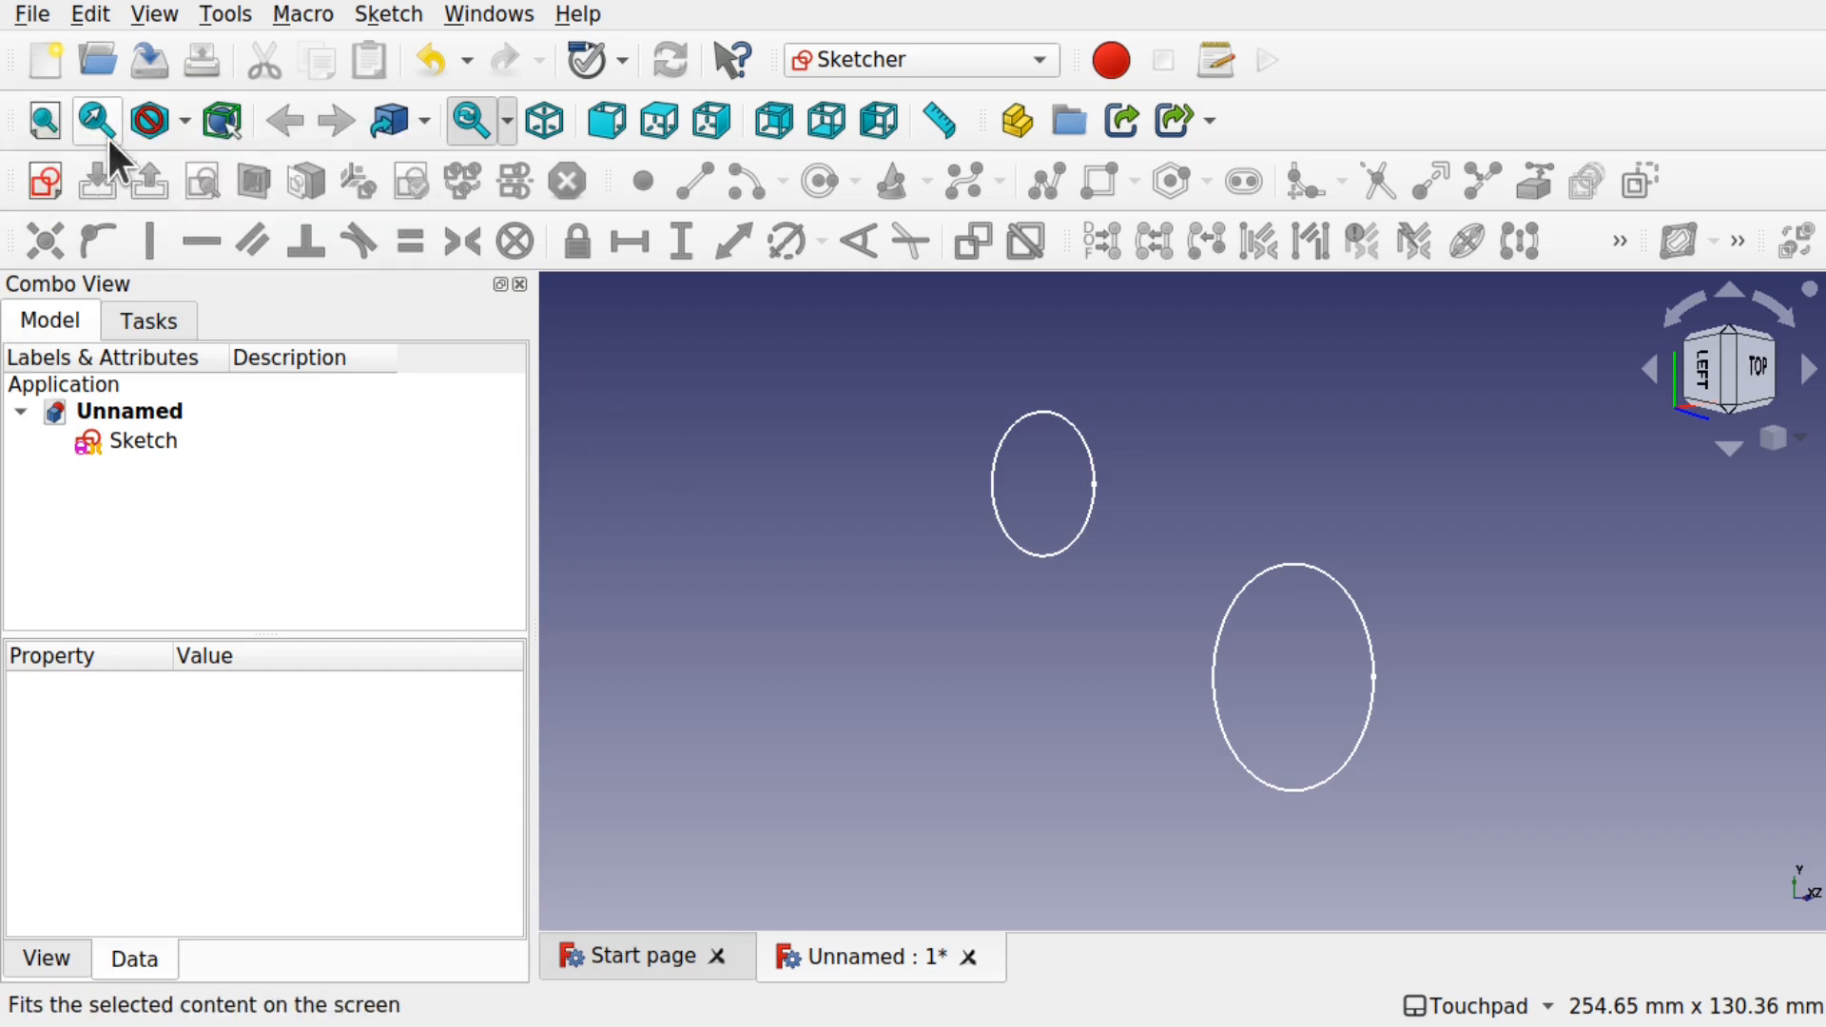
Select the whole sketch, deselect it, and pick the small and large circles individually to compare tree selection with edge selection.
click(144, 440)
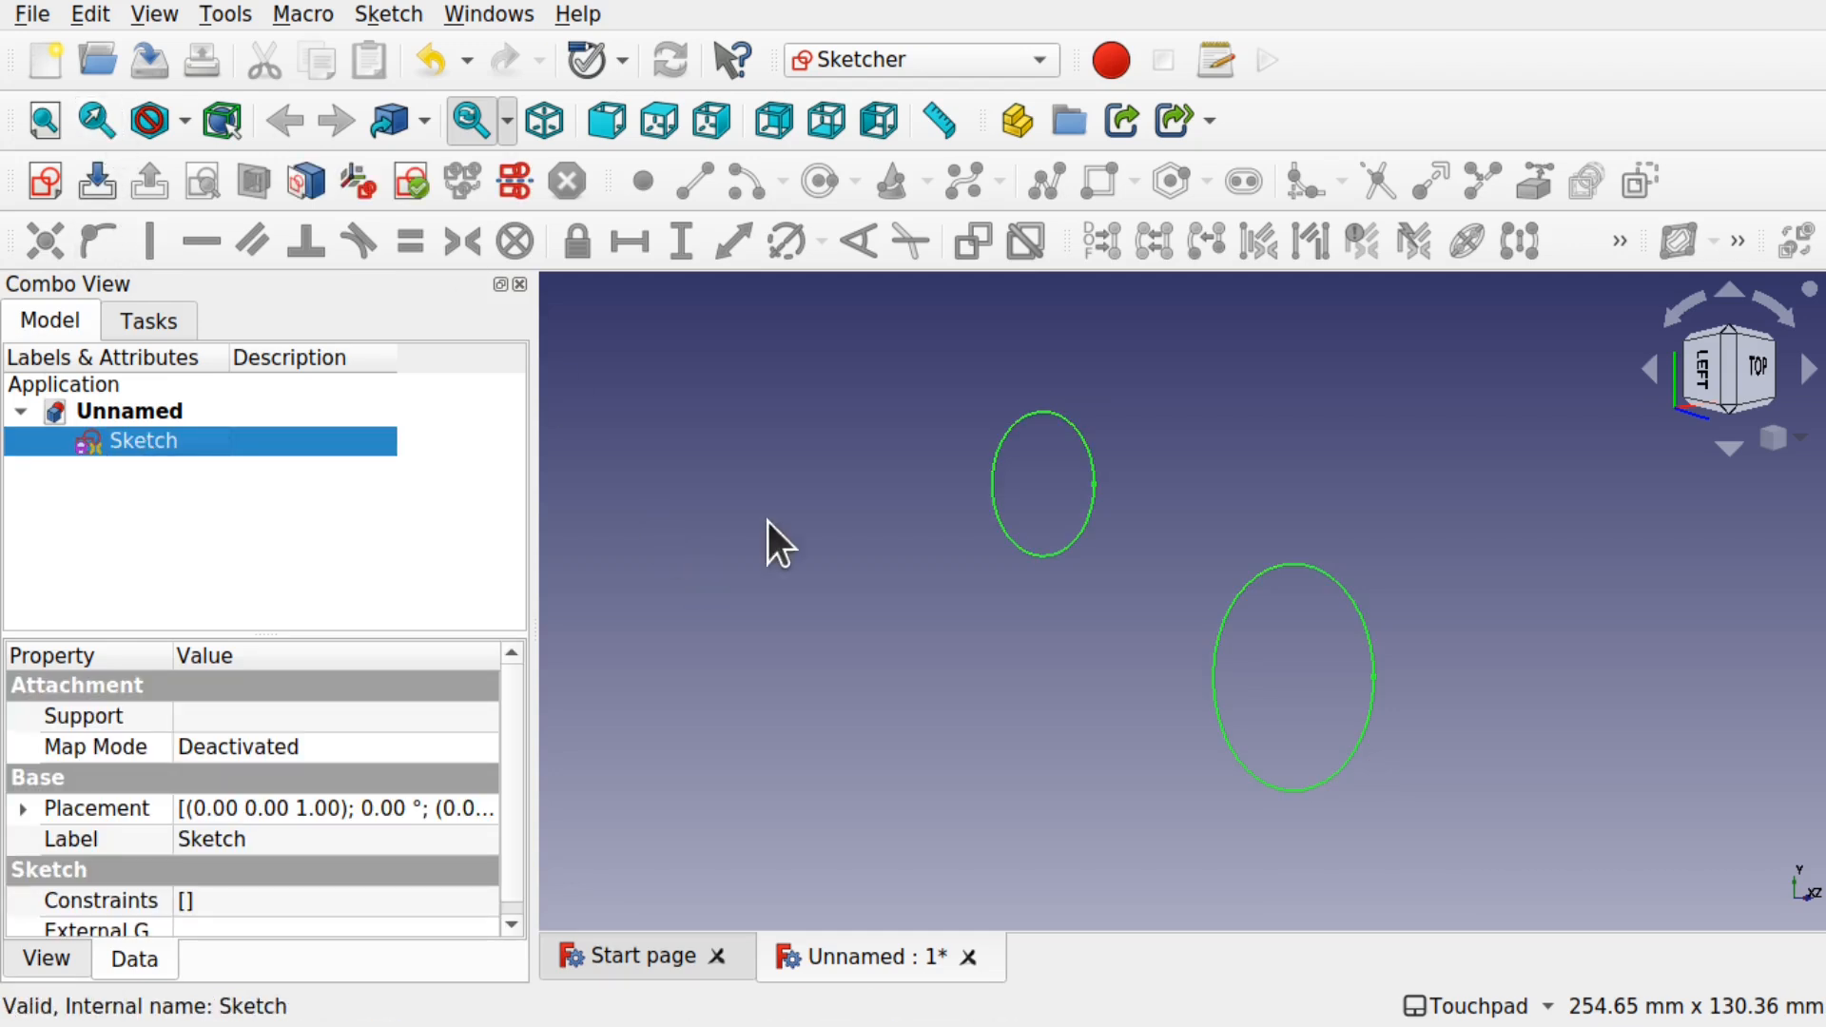
click(1154, 612)
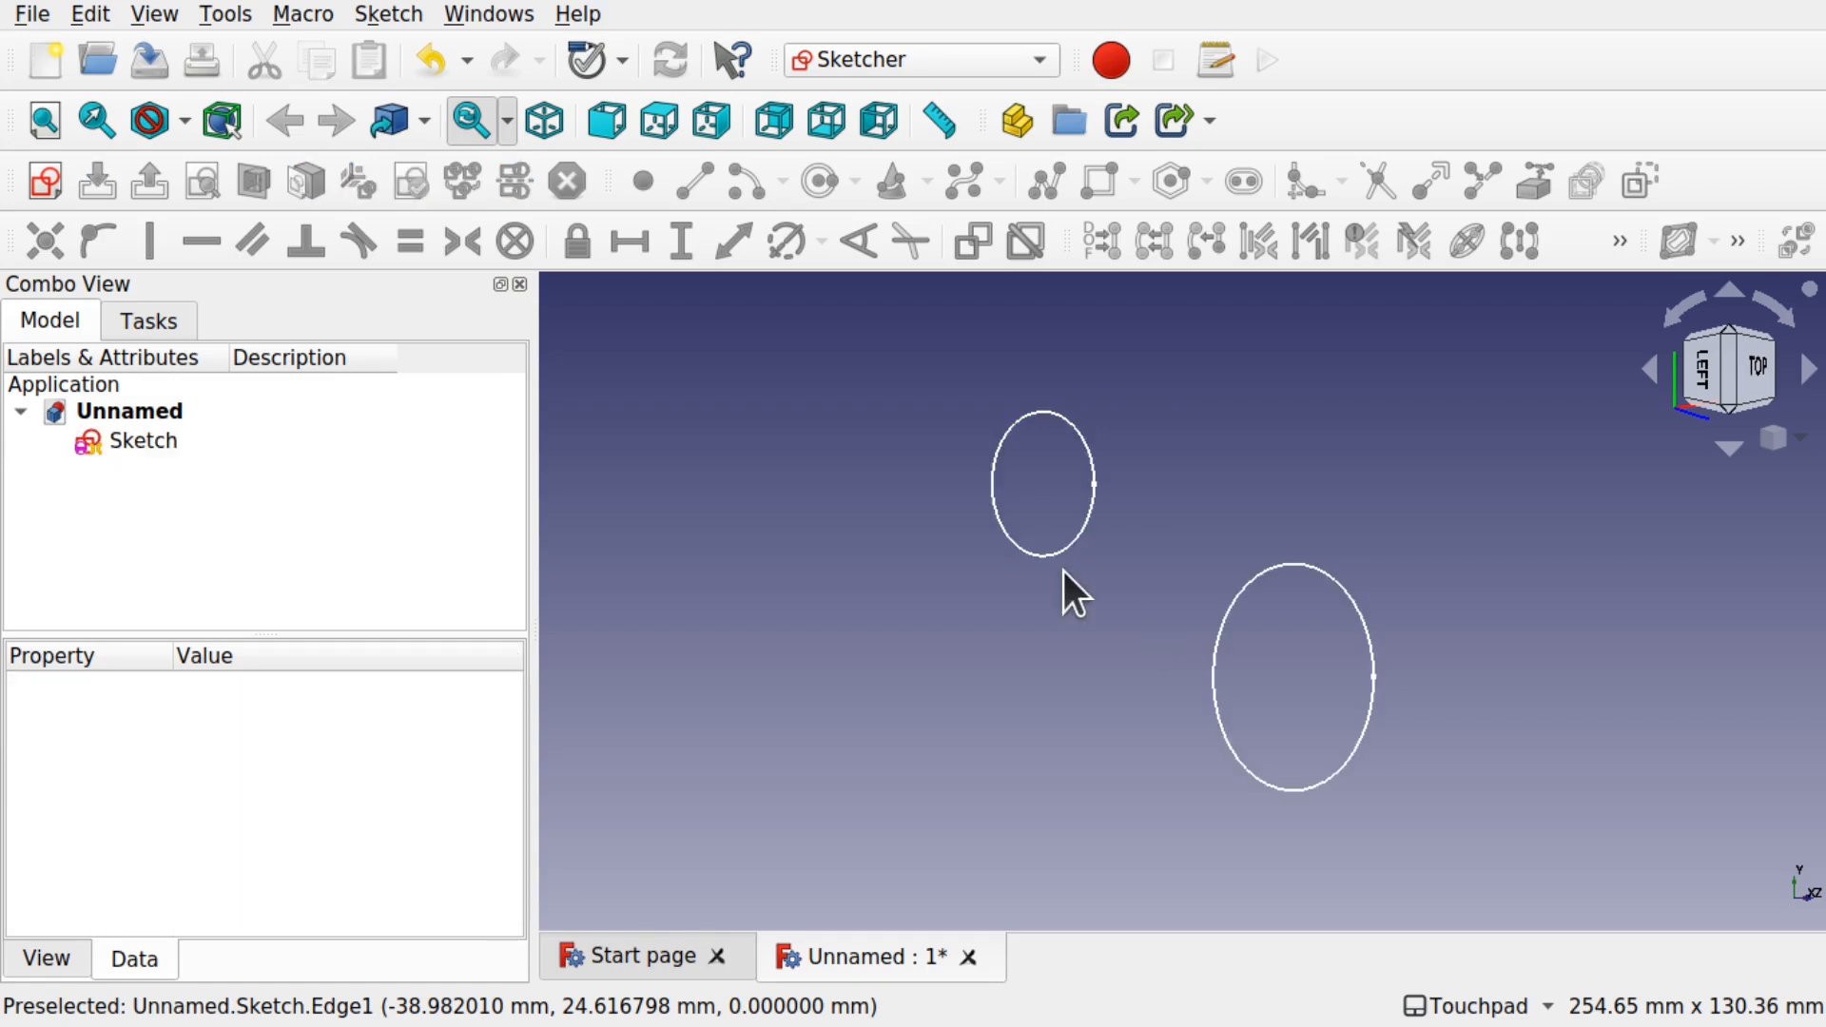
click(1056, 555)
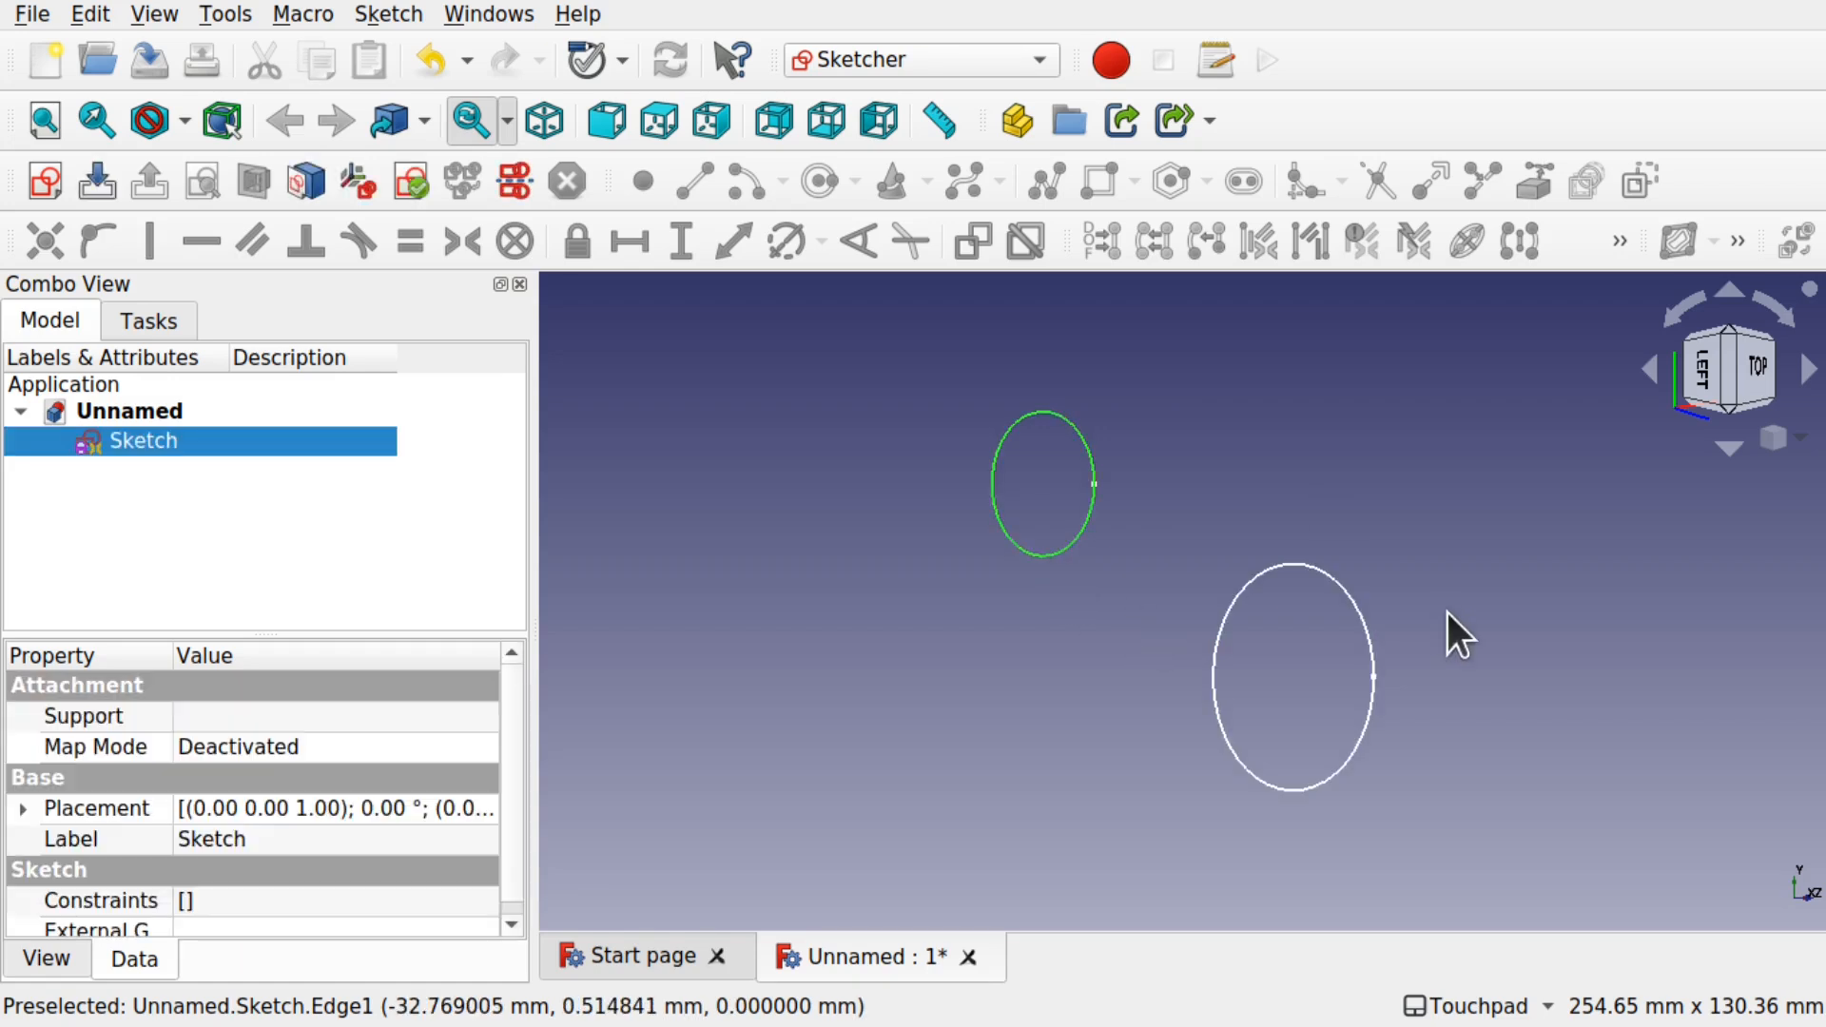
click(1373, 670)
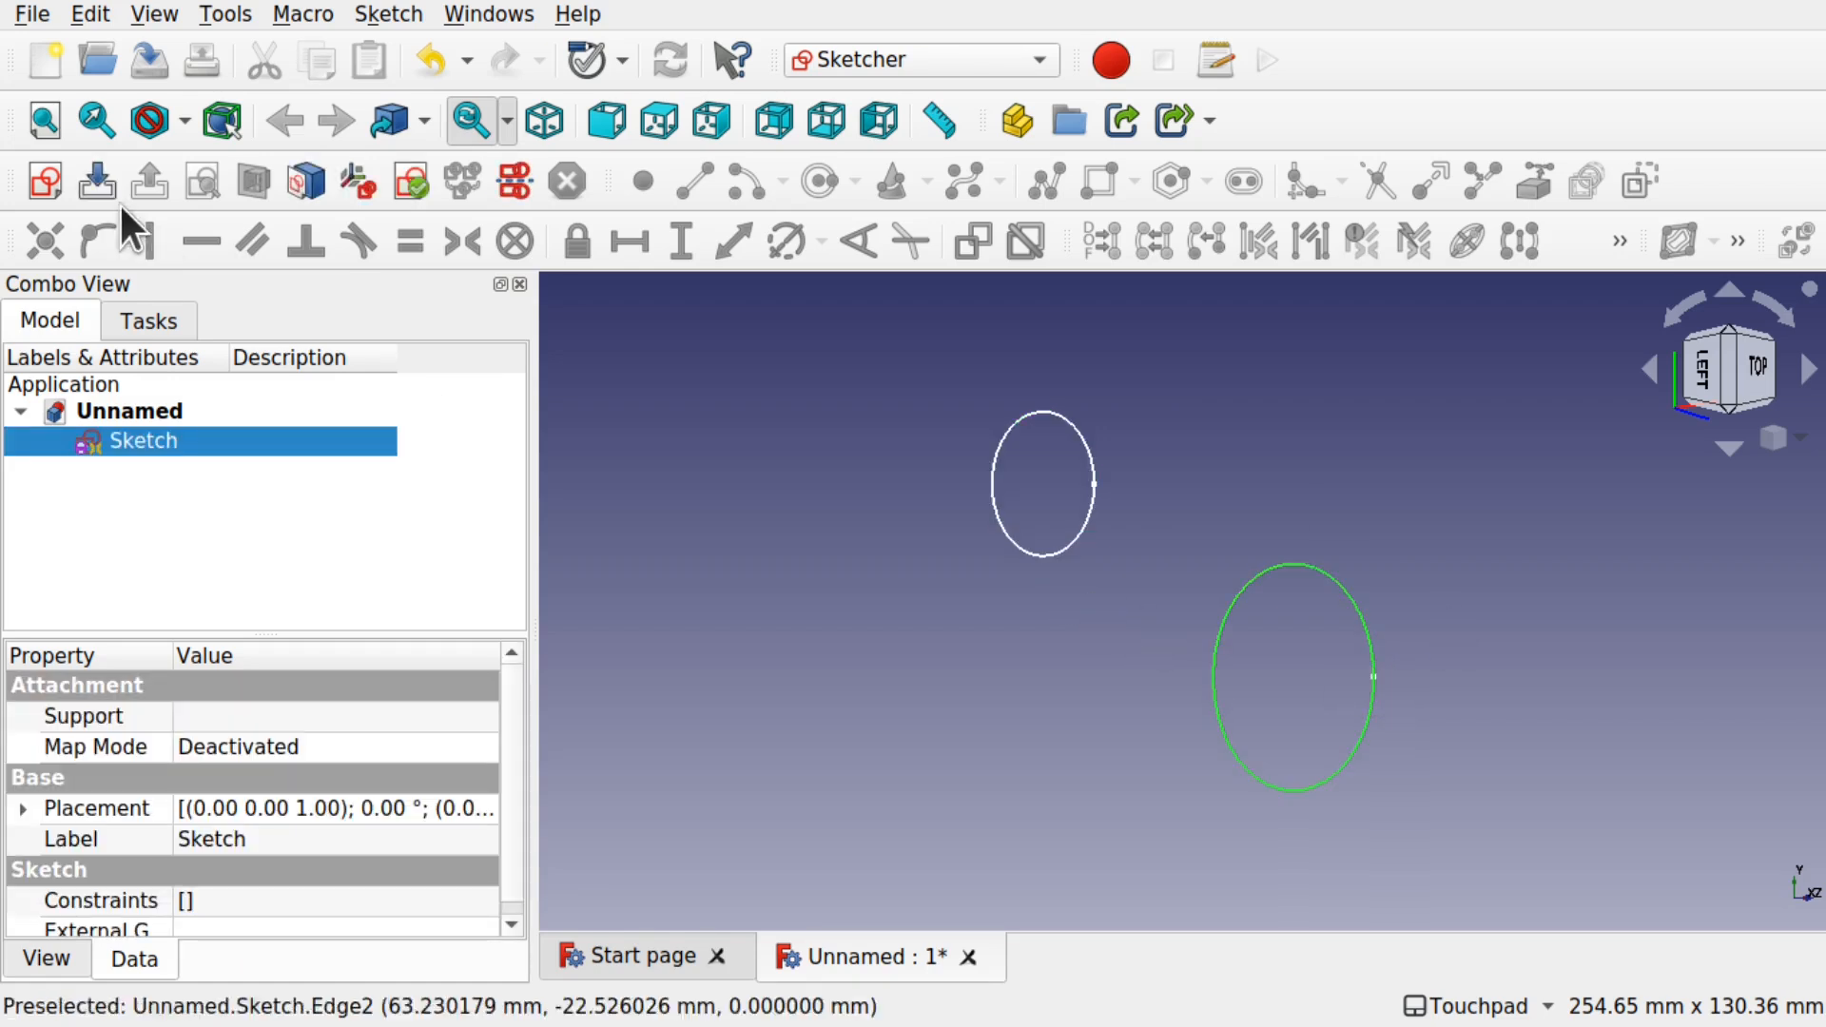
click(1091, 516)
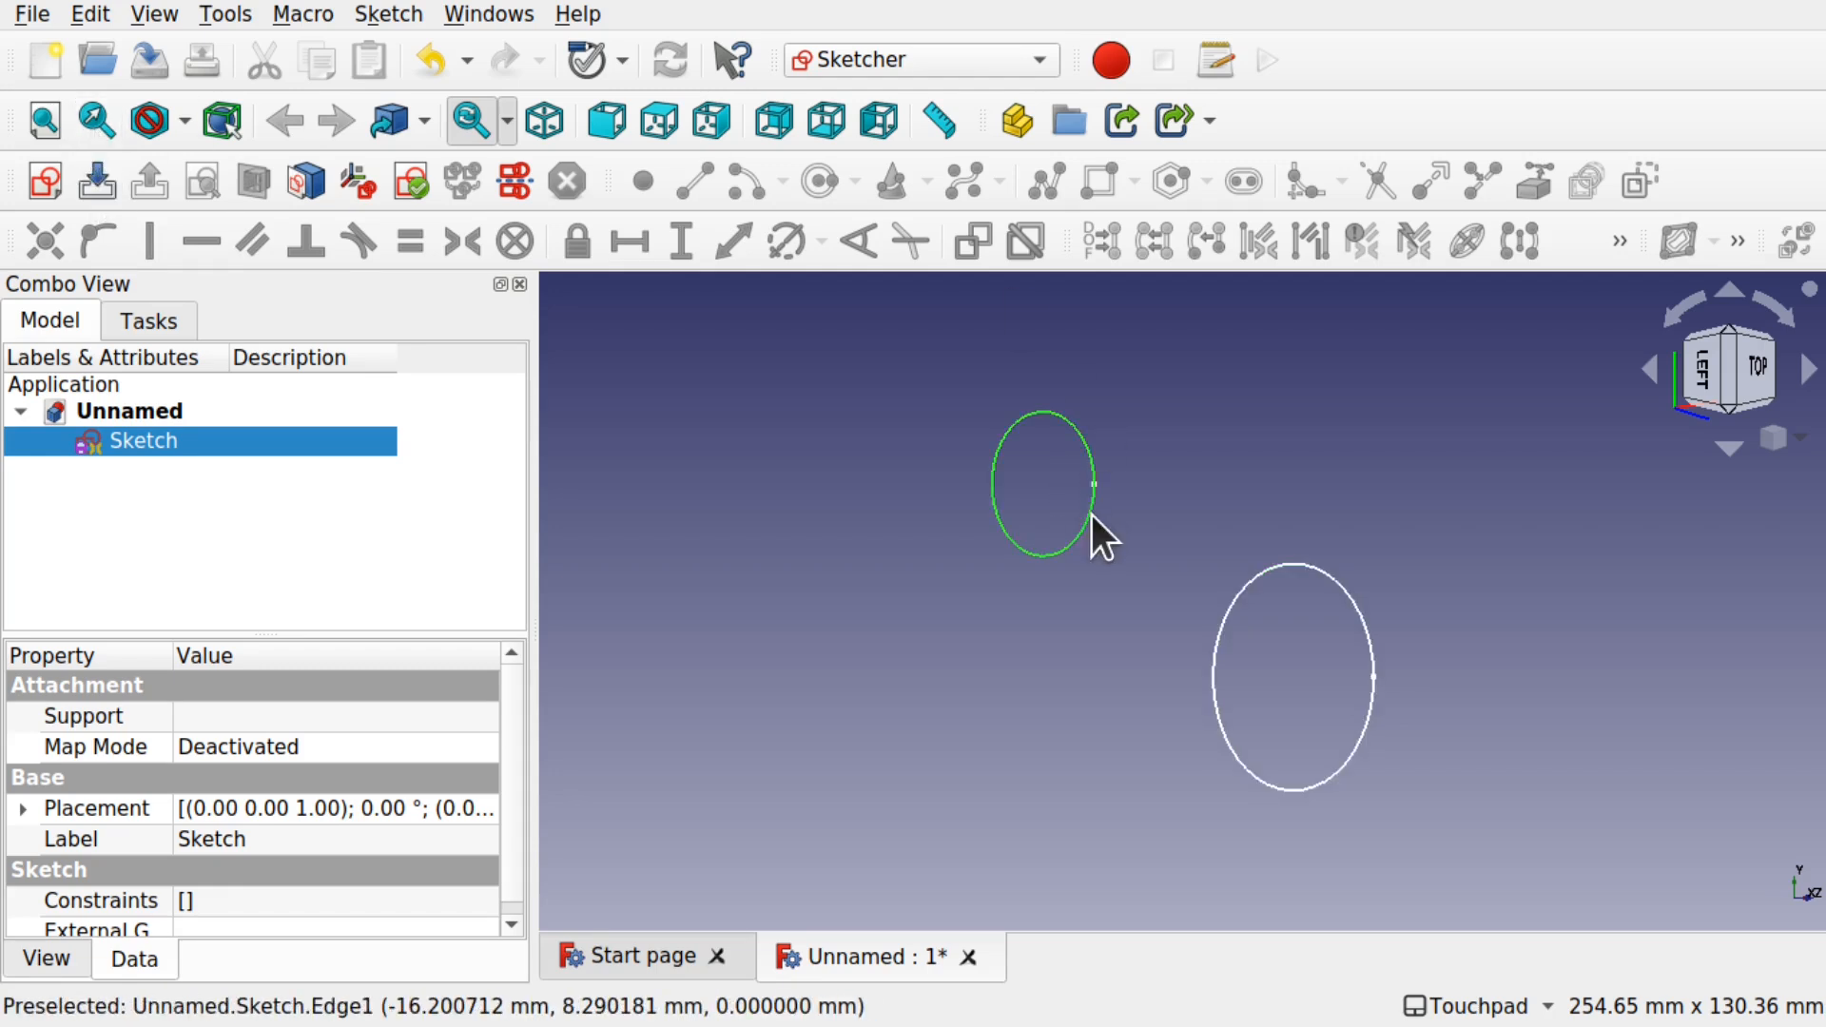
click(1324, 571)
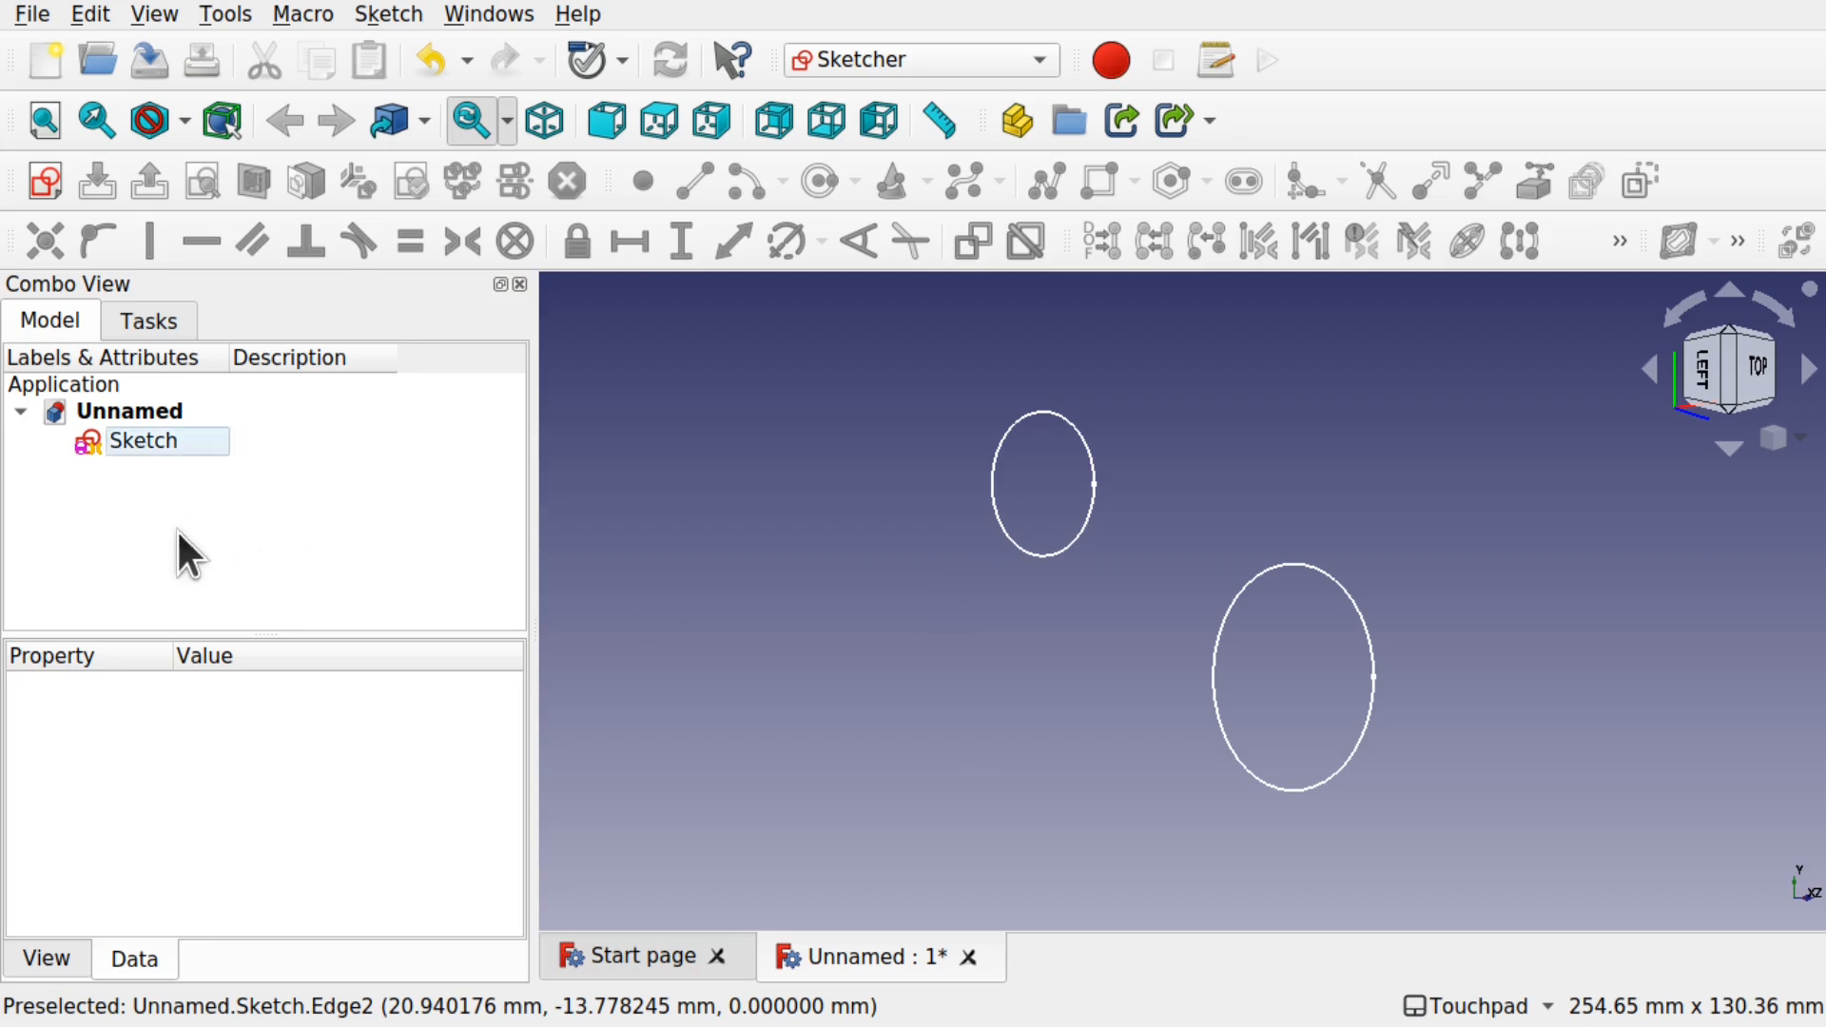
Create a second sketch on the XY plane, draw a circle centred on the origin, and close the sketch.
click(34, 190)
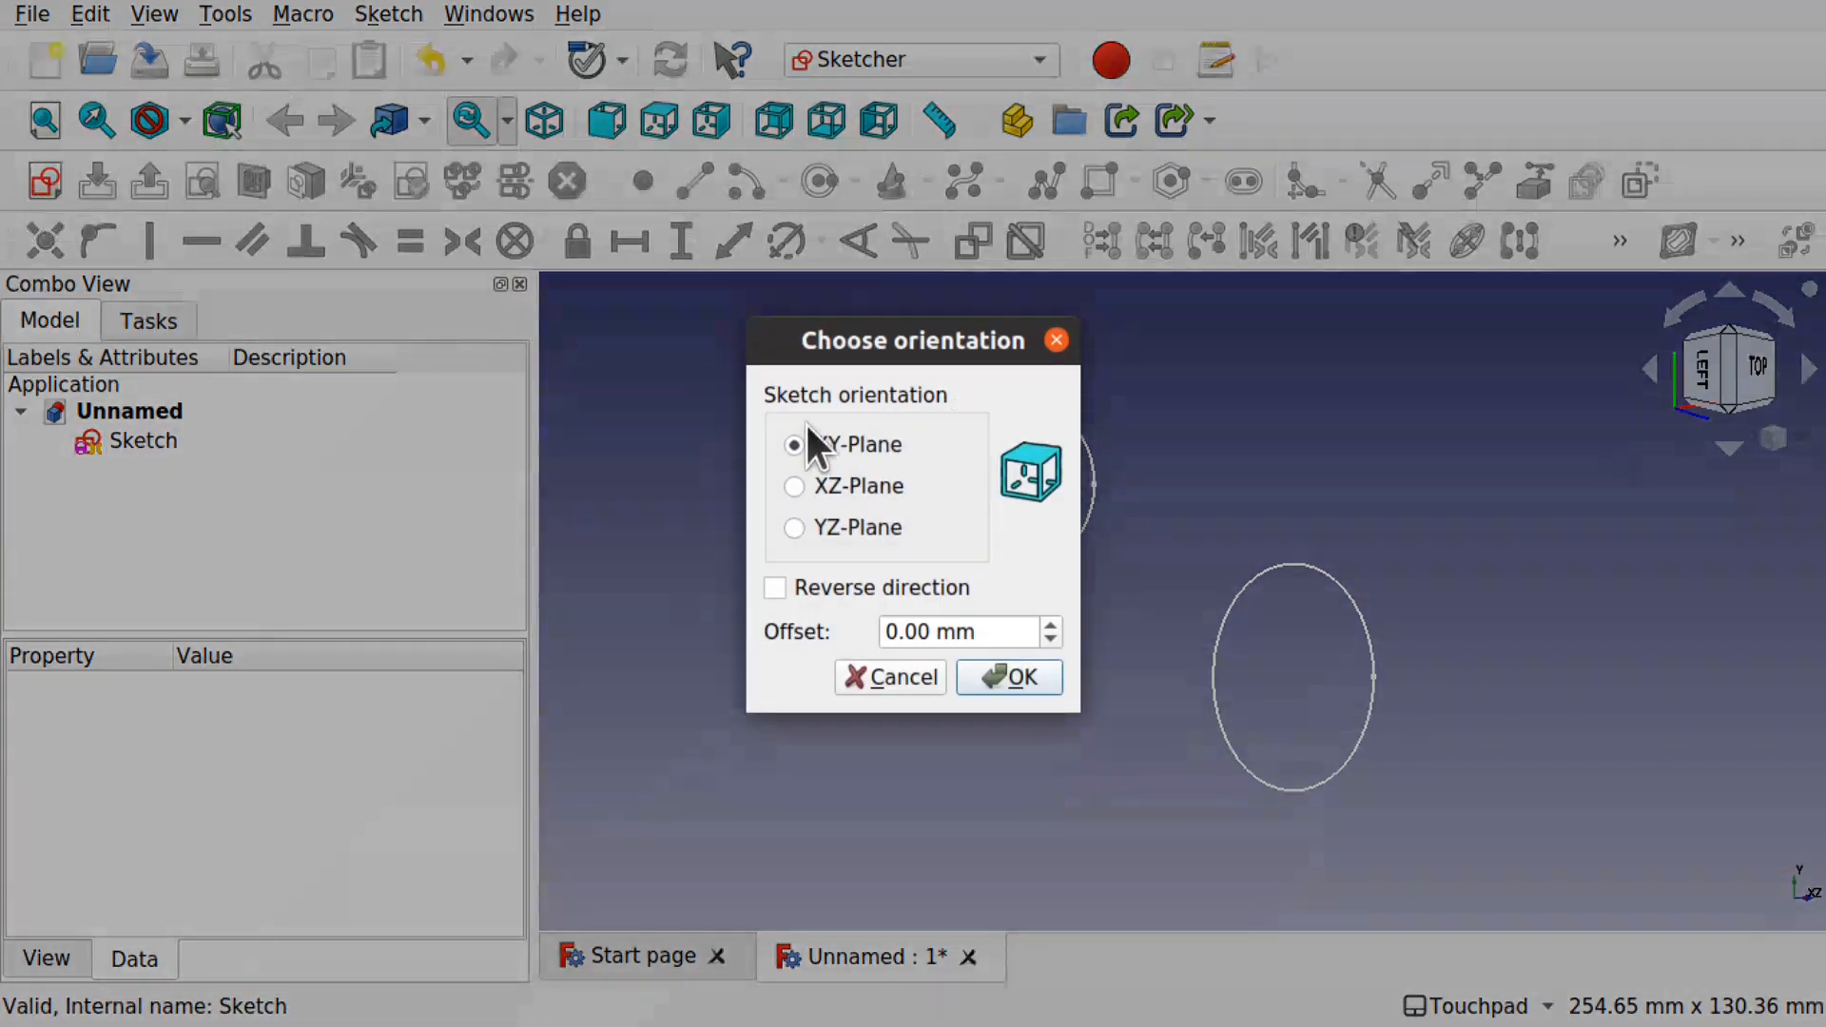
click(1014, 671)
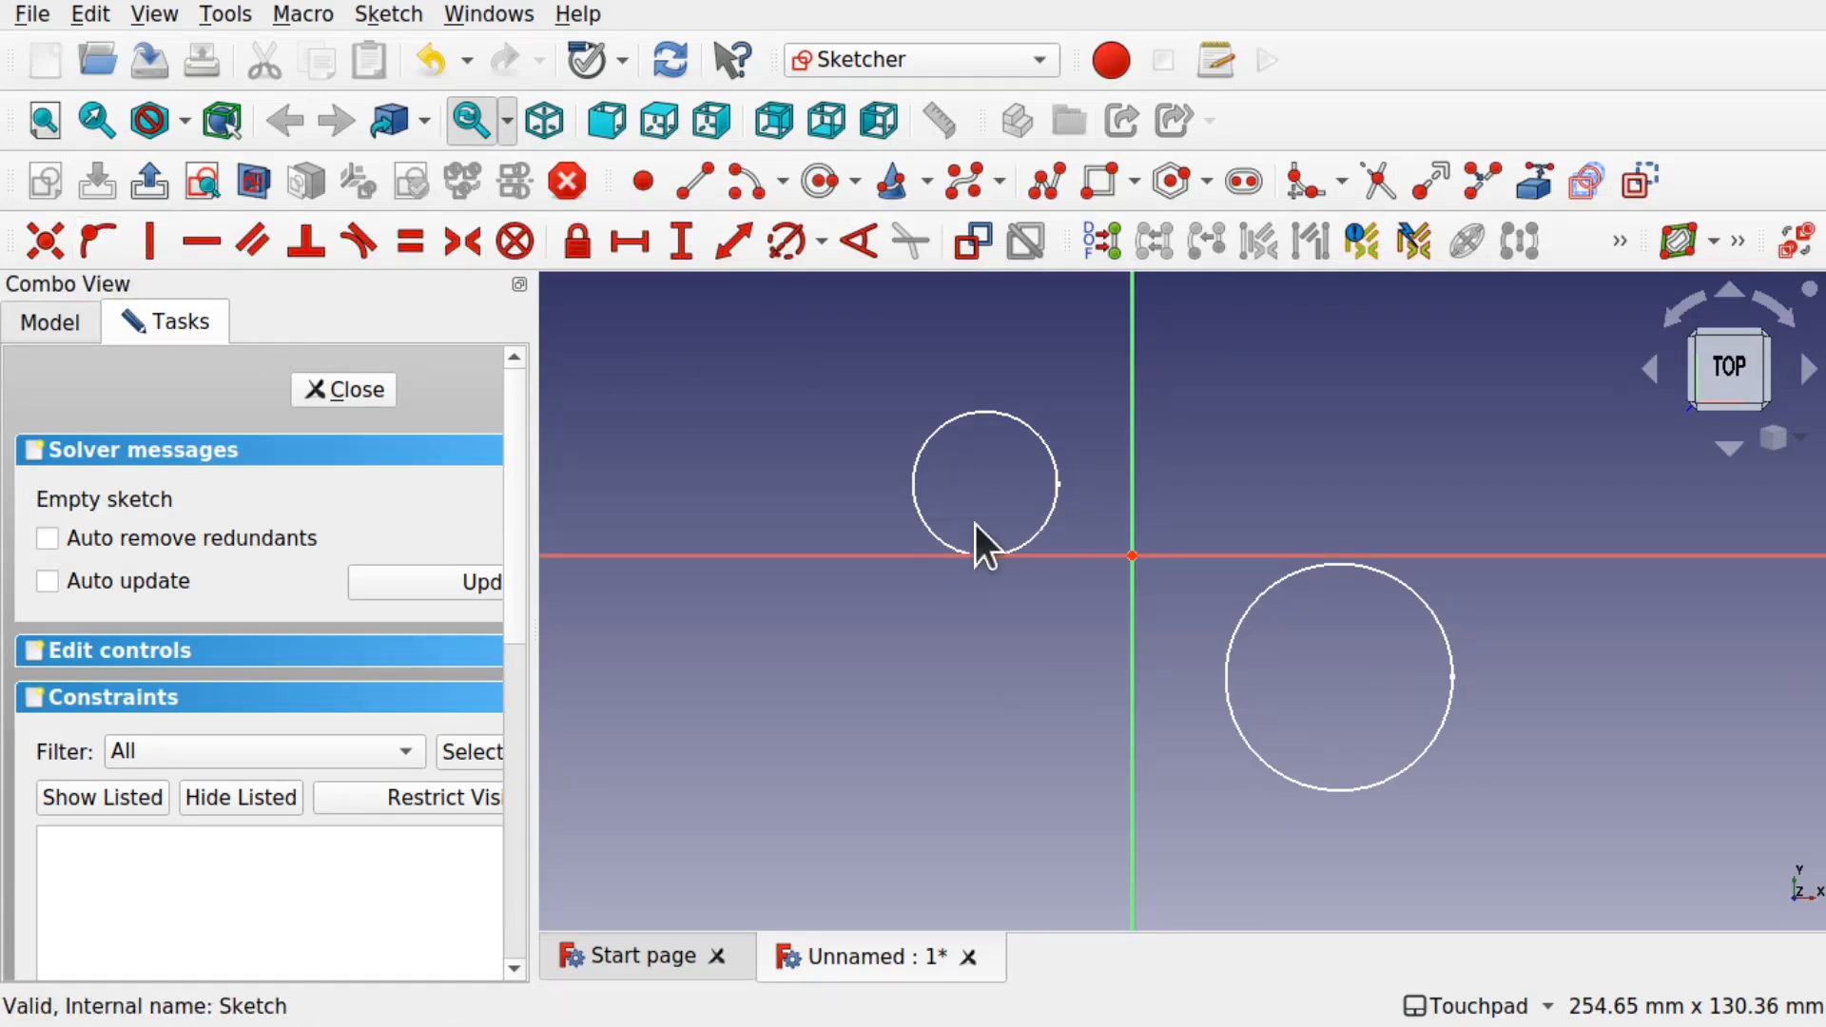
click(818, 180)
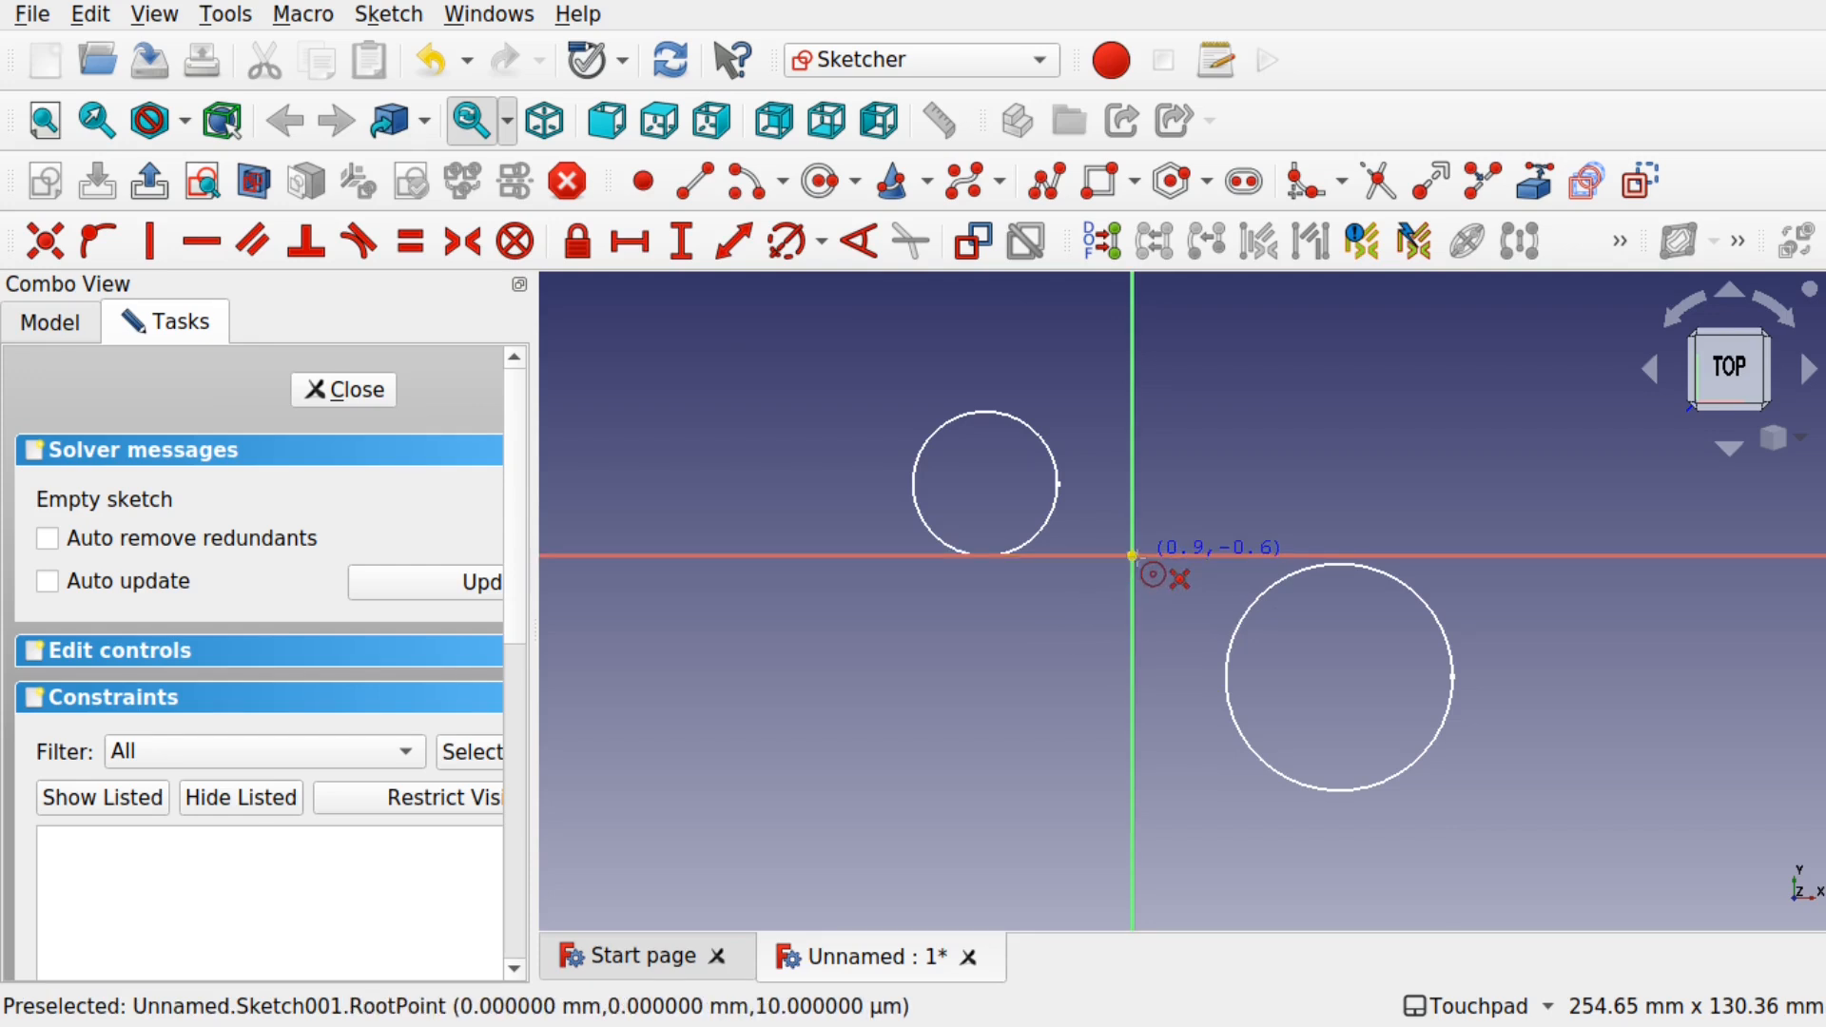
click(1131, 556)
click(1241, 609)
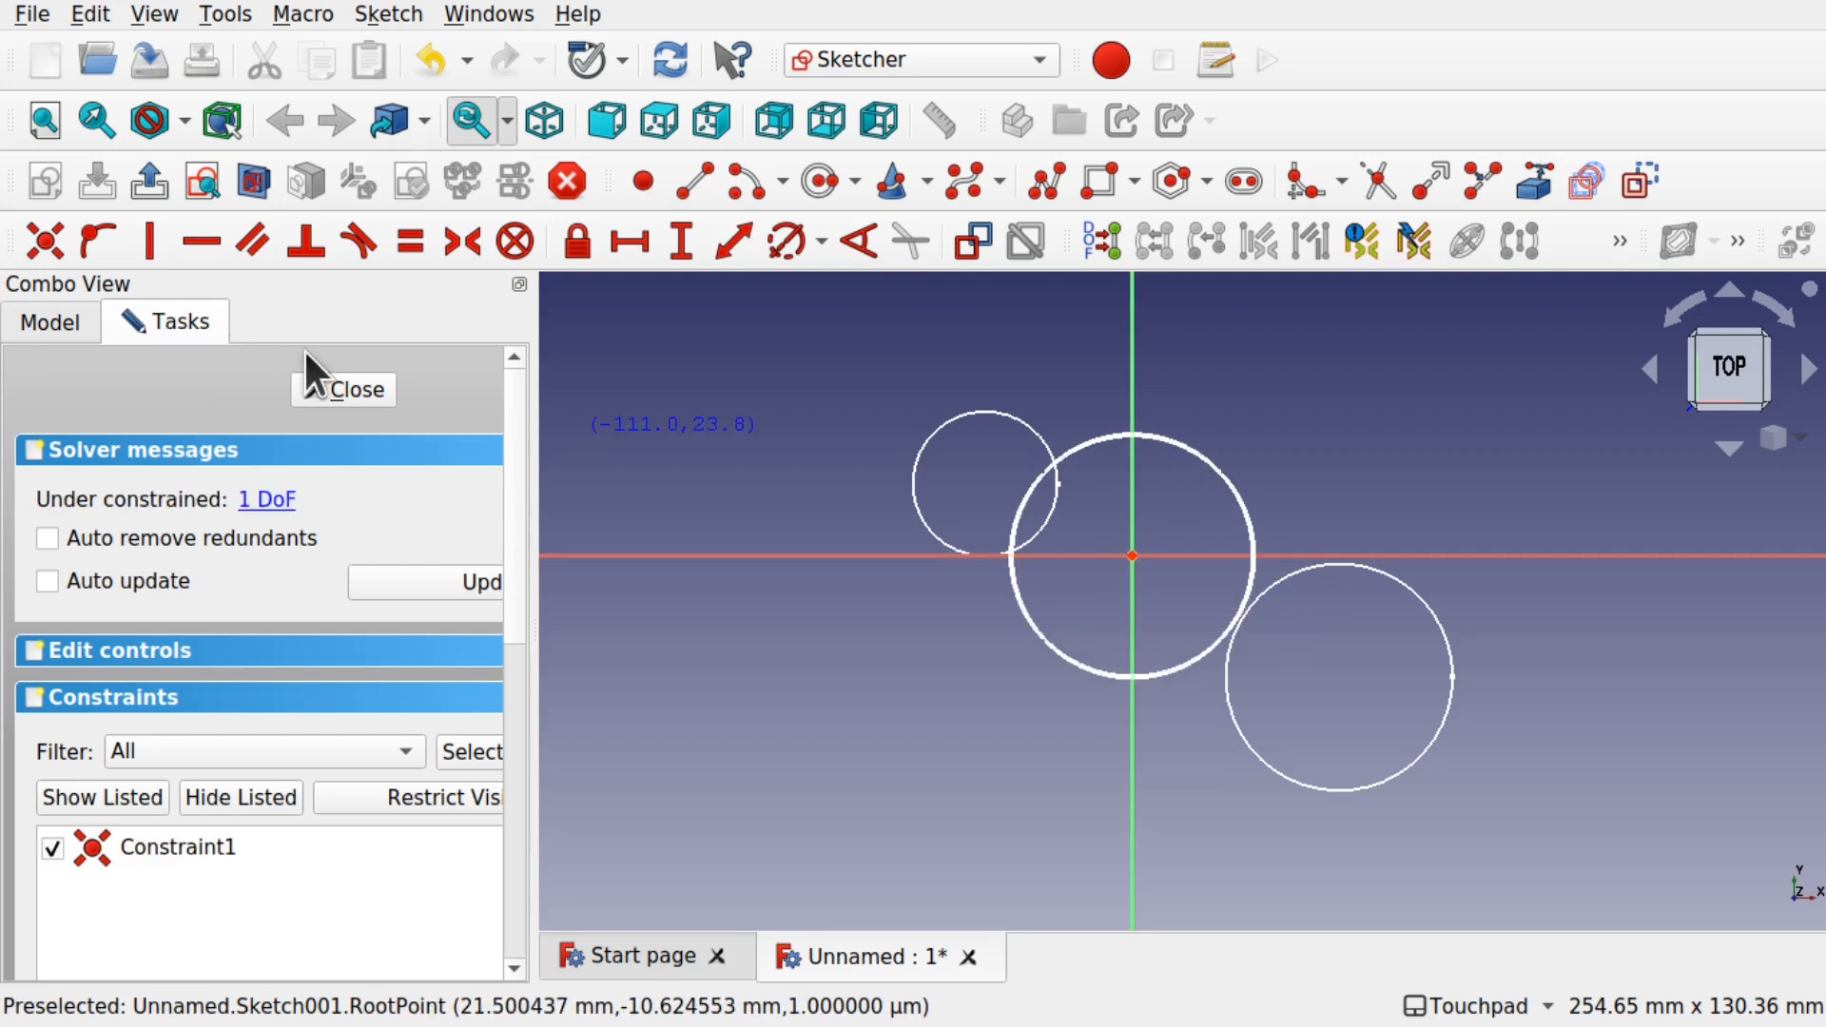
click(354, 381)
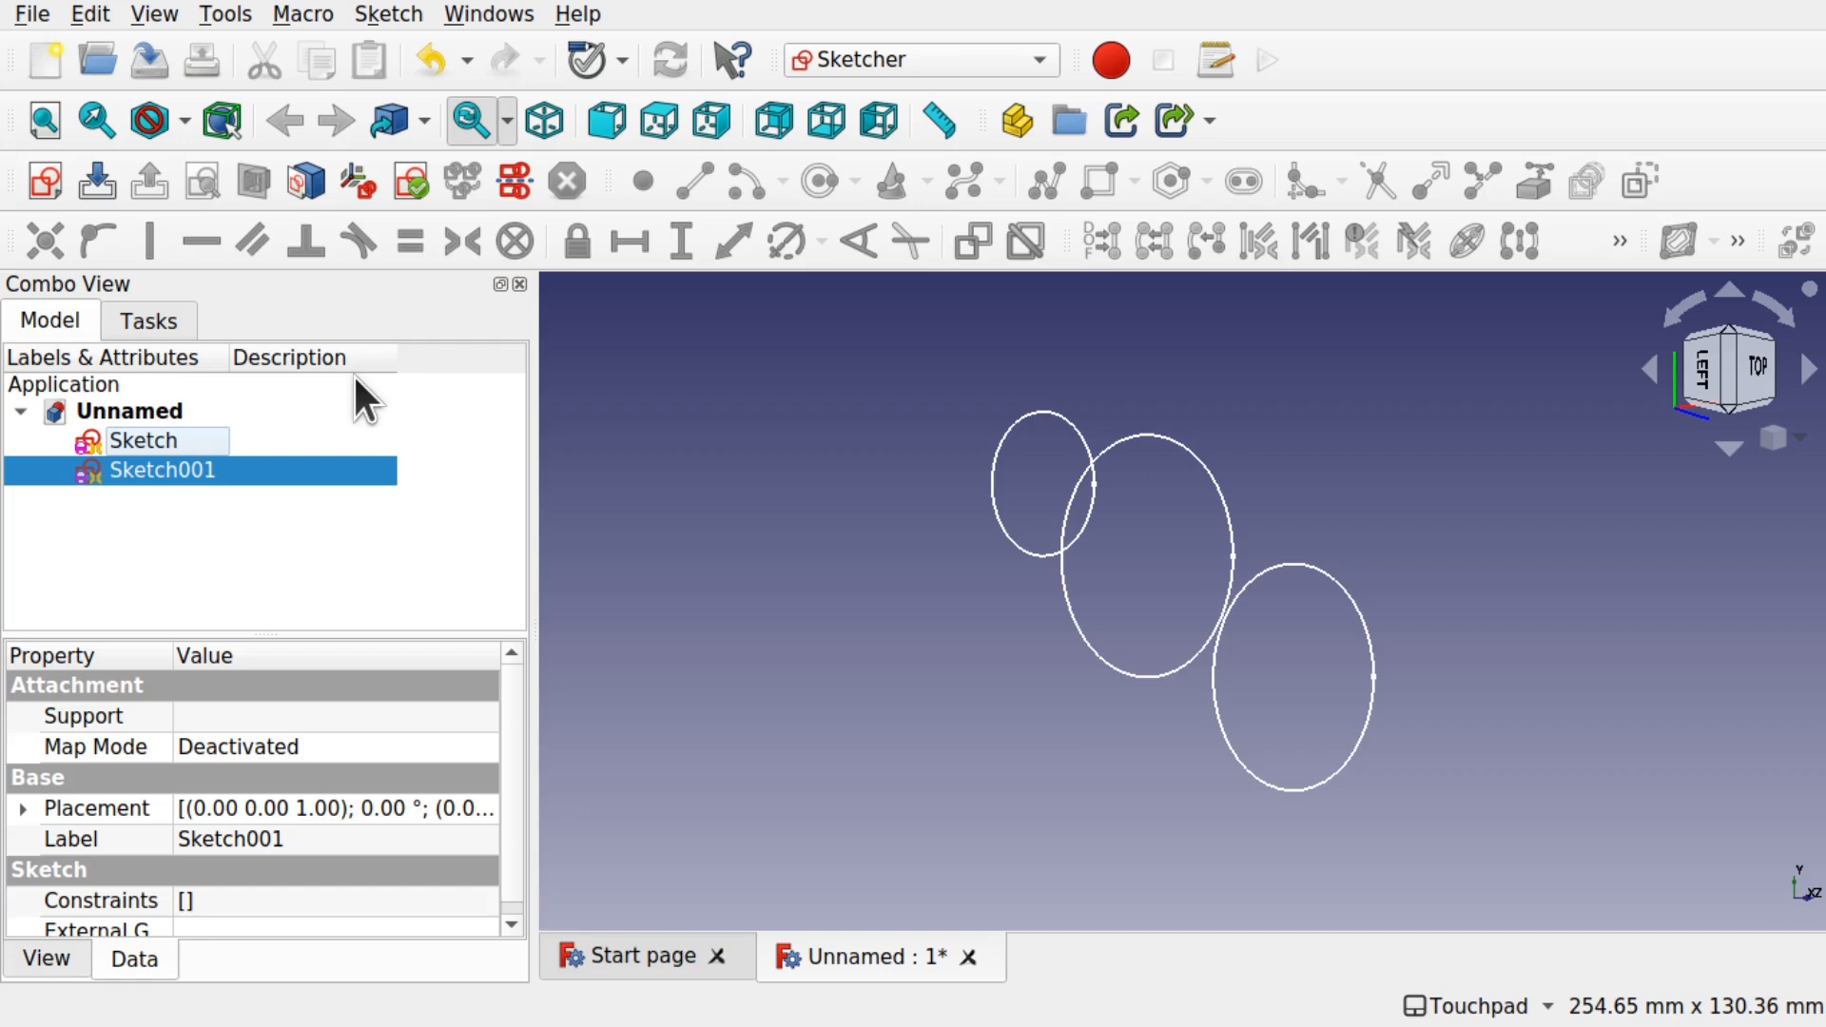
Reopen Sketch001 for editing and delete the circle at the origin.
double_click(190, 472)
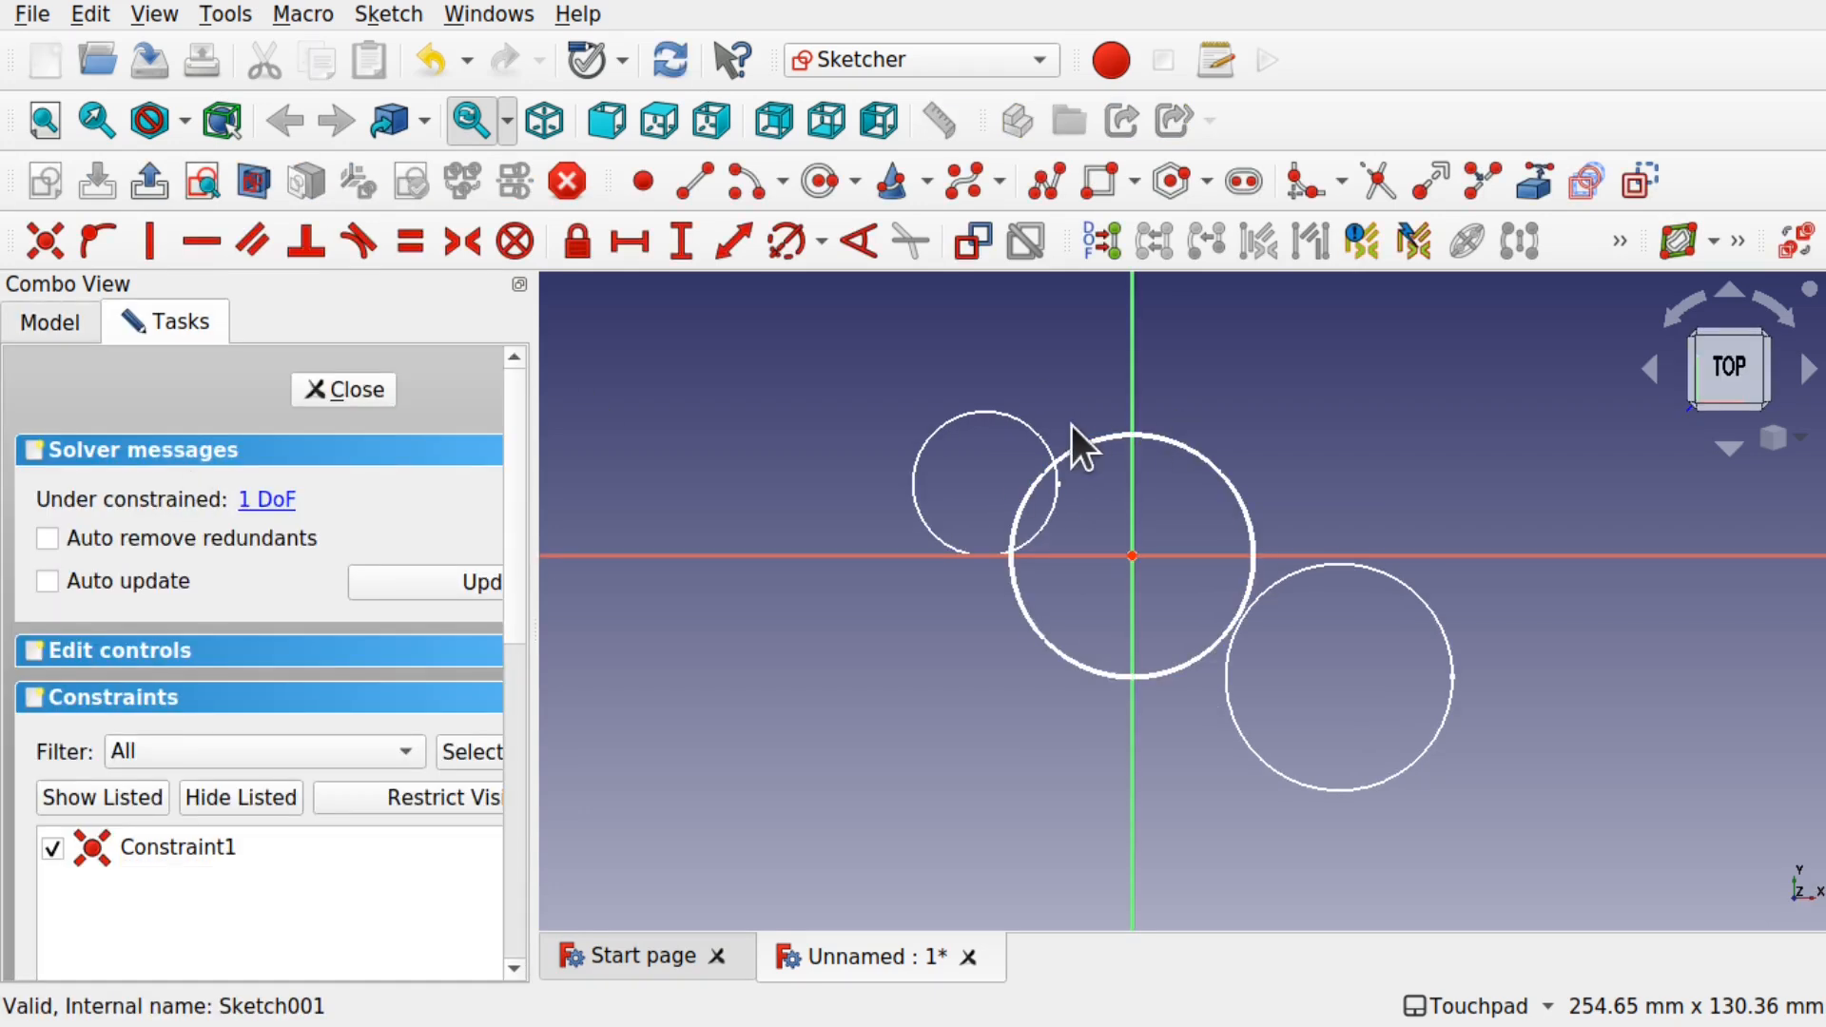
drag(932, 381, 1337, 778)
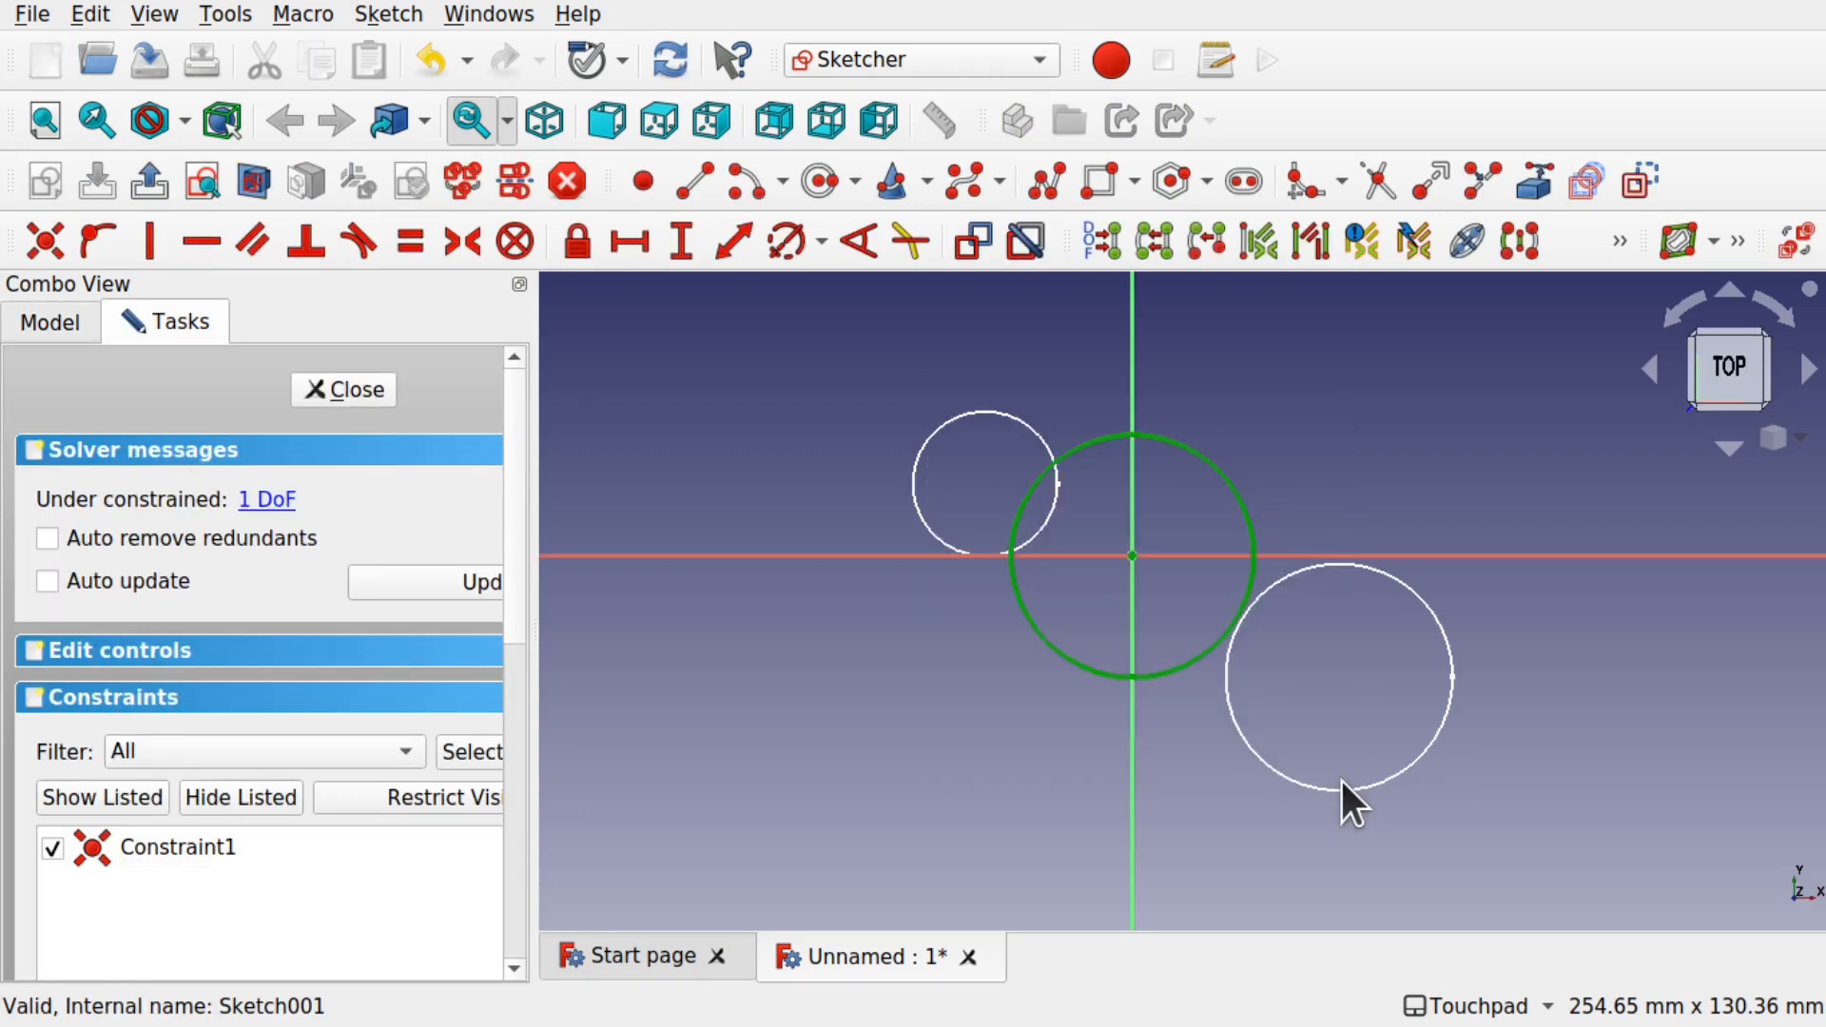
click(932, 345)
mouse_move(932, 346)
mouse_down()
mouse_move(1166, 461)
mouse_move(1390, 722)
mouse_up()
drag(963, 355, 1334, 646)
mouse_move(922, 968)
mouse_down()
mouse_move(1243, 837)
mouse_move(1345, 766)
mouse_up()
key(Delete)
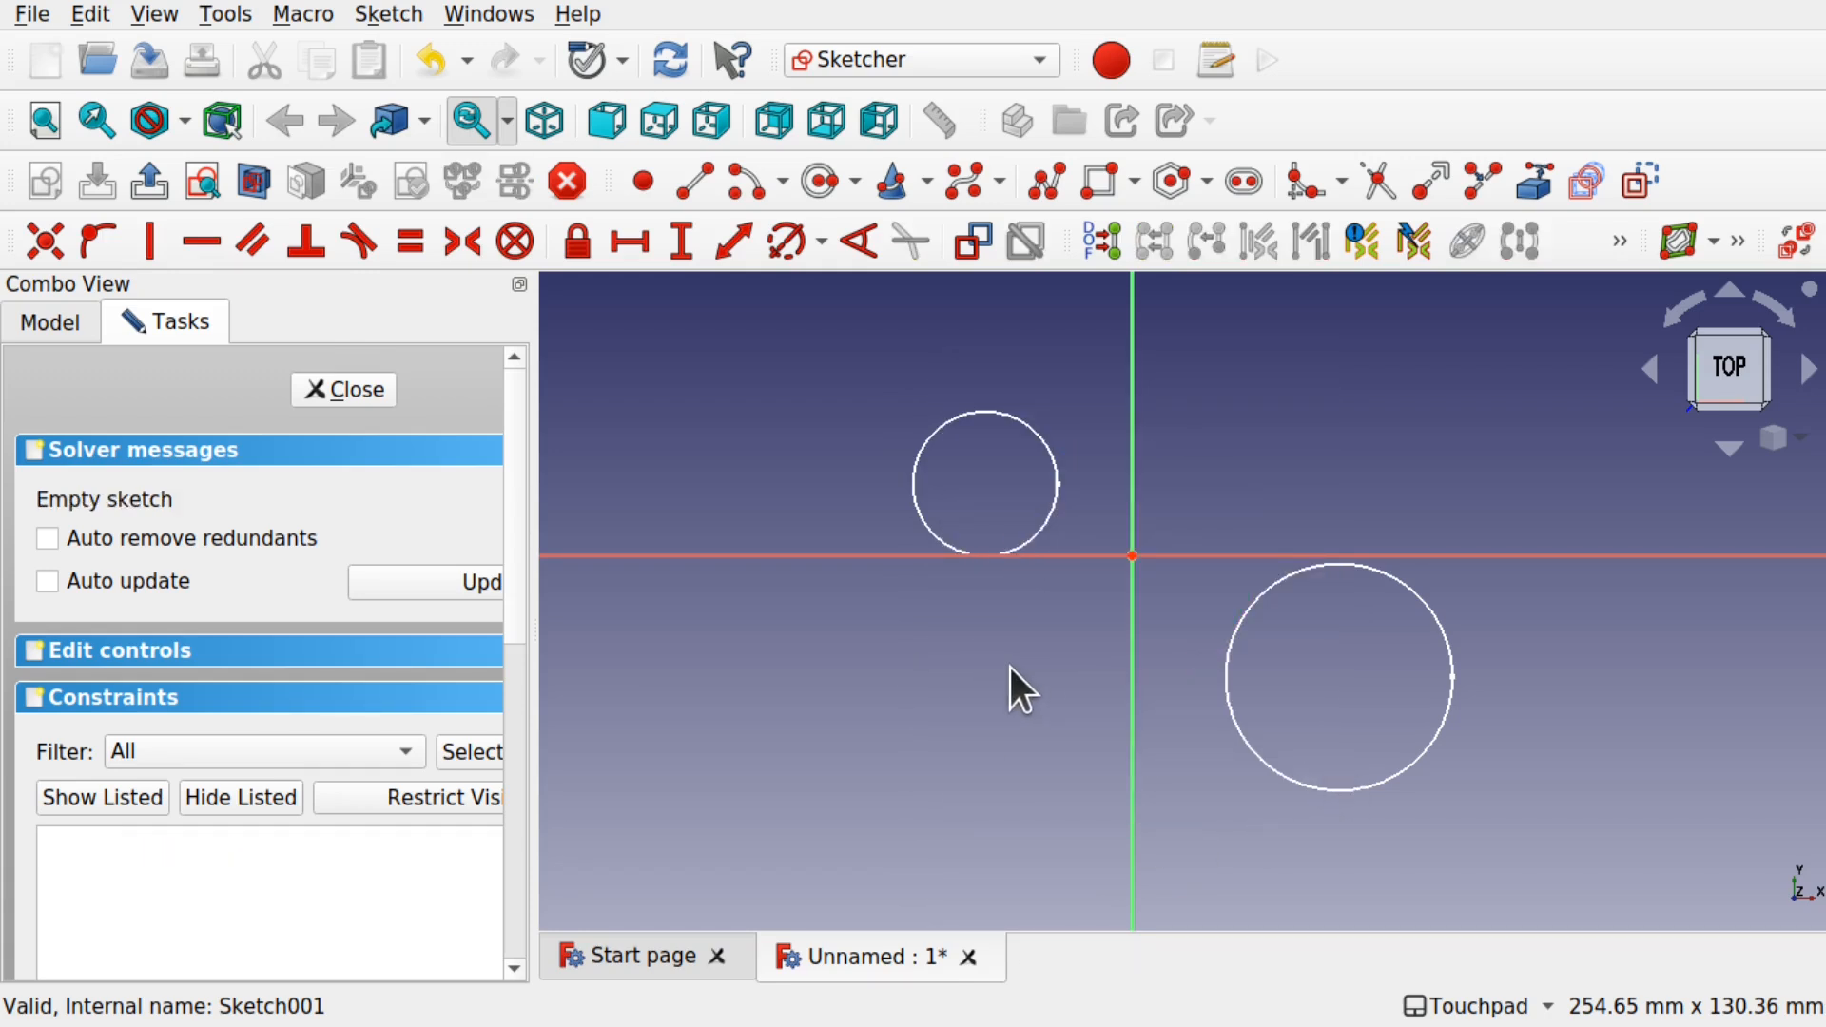
Draw a circle in Sketch001 centred about 840 mm from the origin in negative X, and close the sketch.
shift+middle_drag(859, 638, 1458, 650)
shift+middle_drag(802, 645, 1513, 663)
shift+middle_drag(796, 597, 1007, 608)
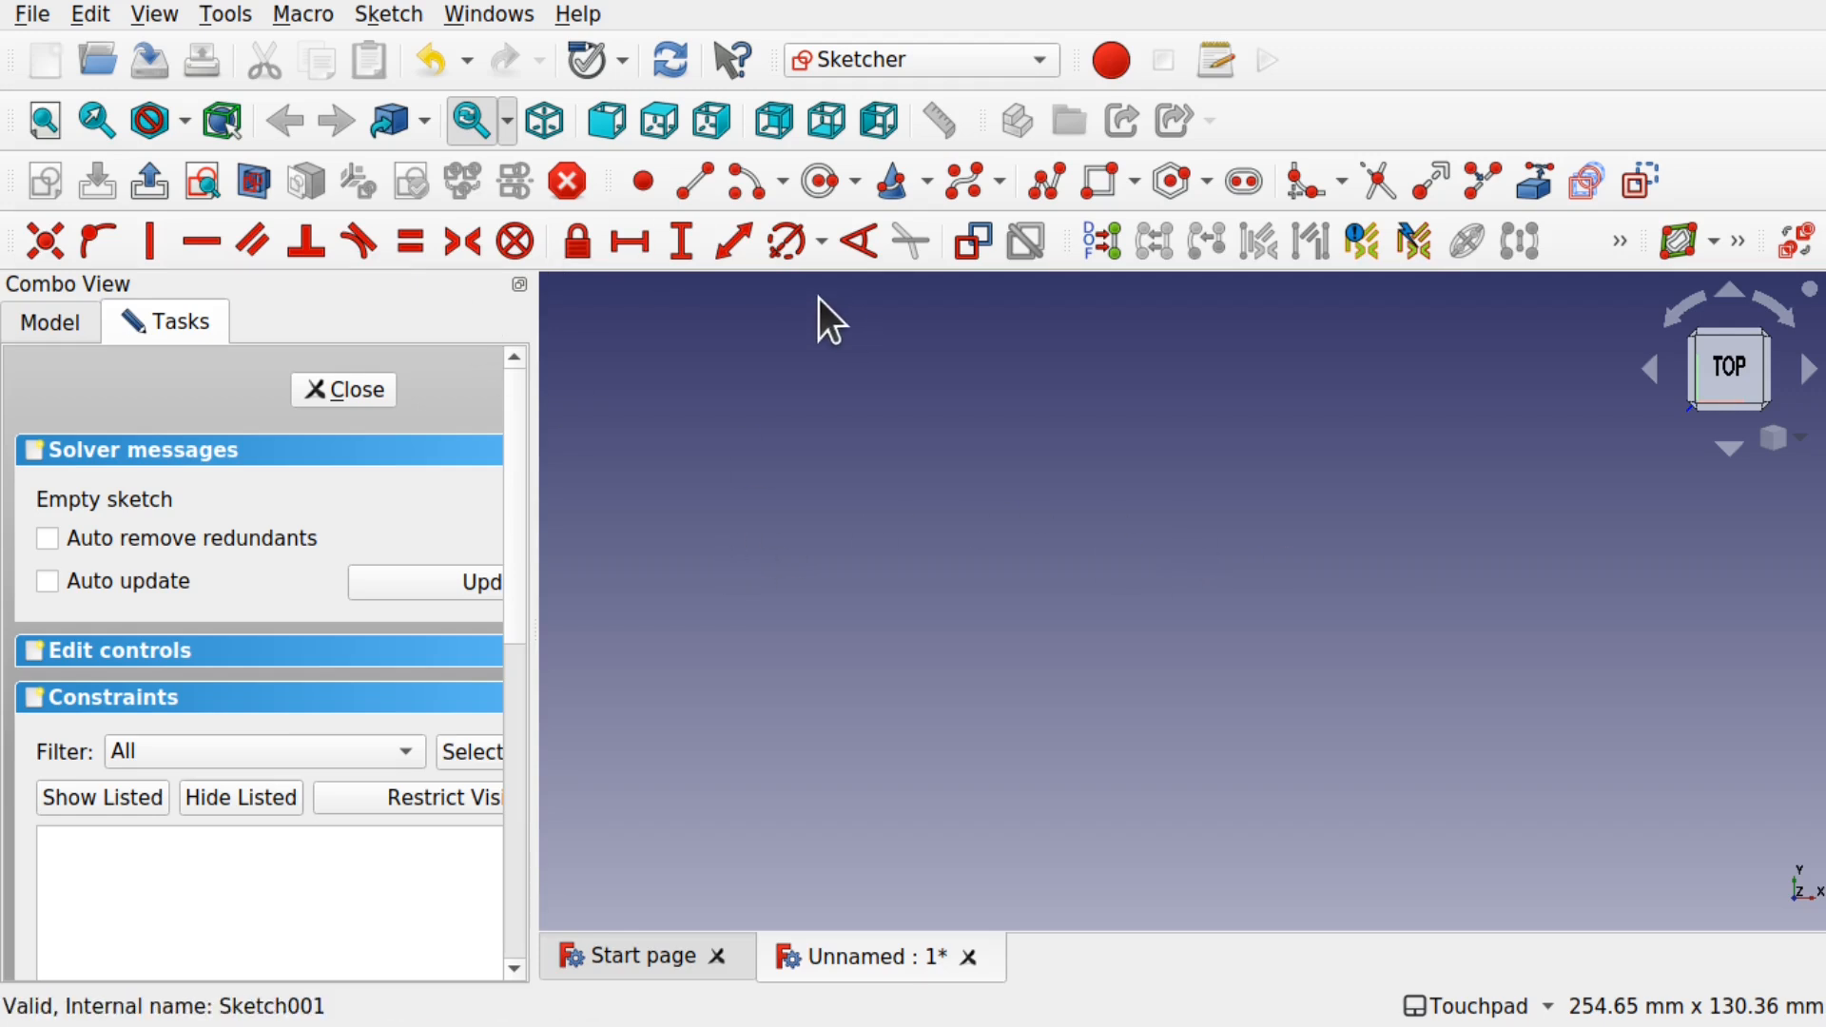
click(816, 181)
click(789, 548)
click(911, 605)
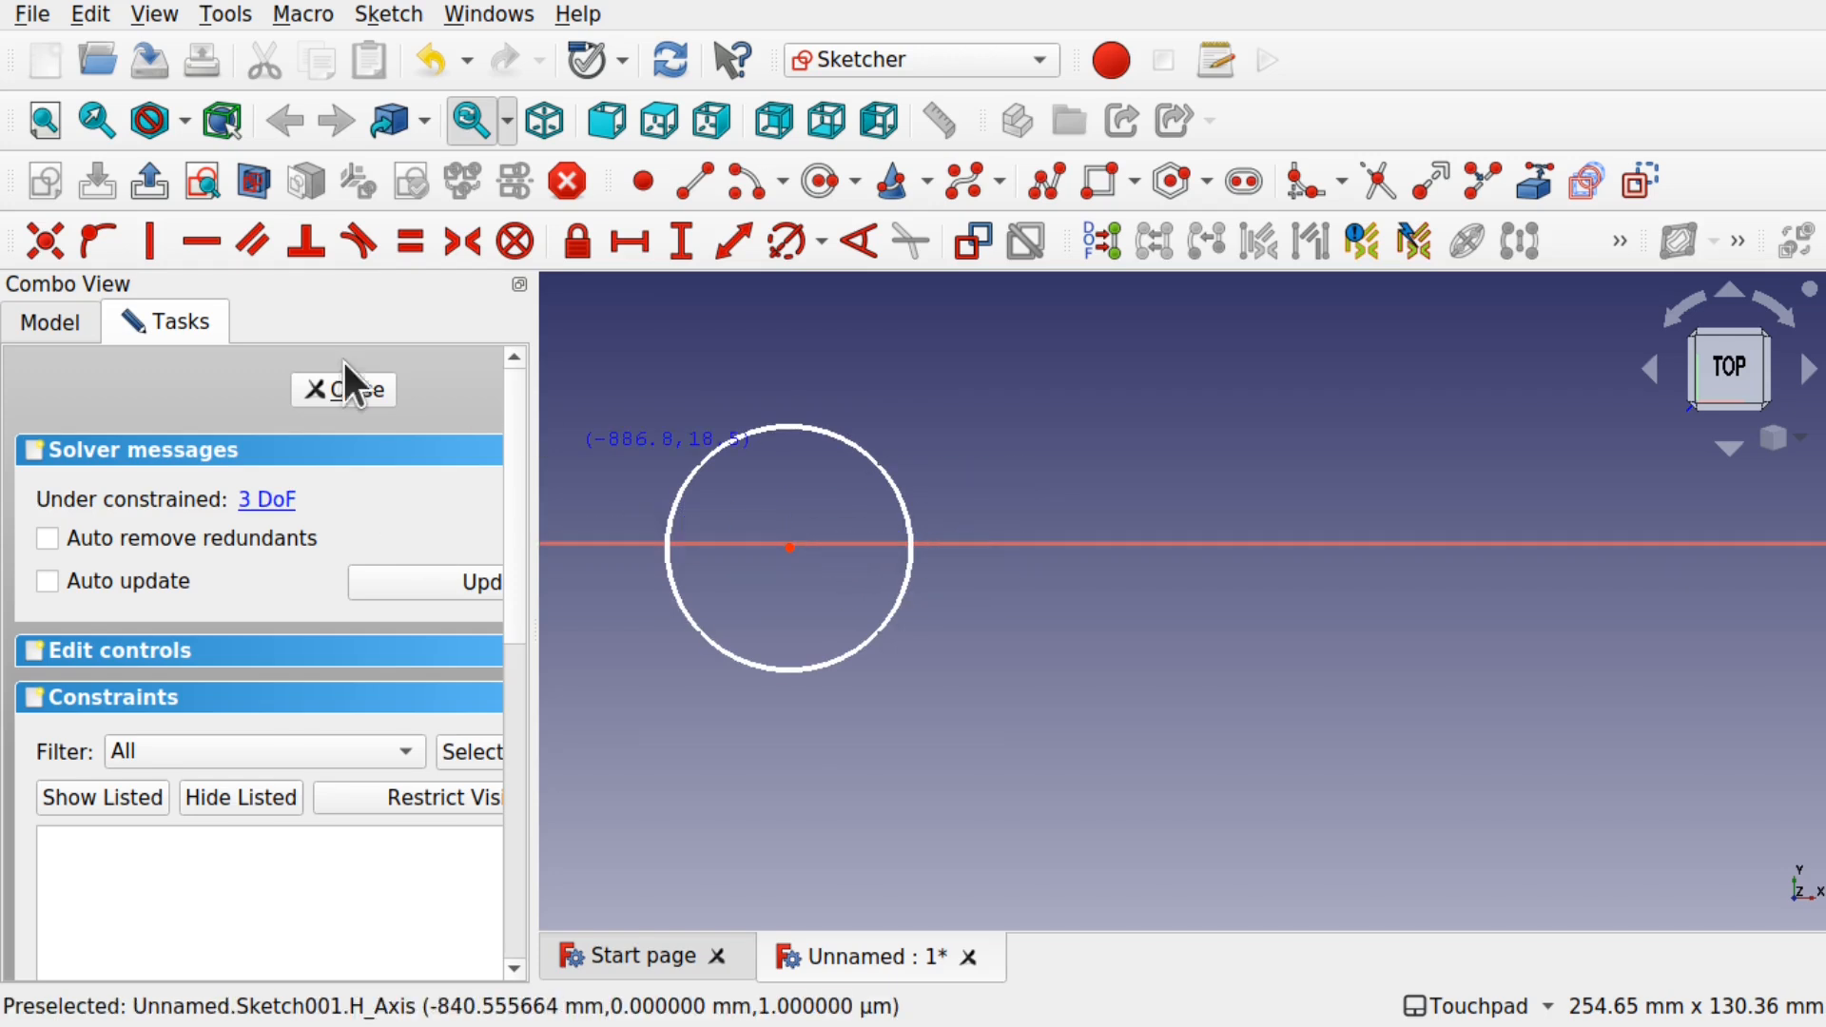
click(326, 394)
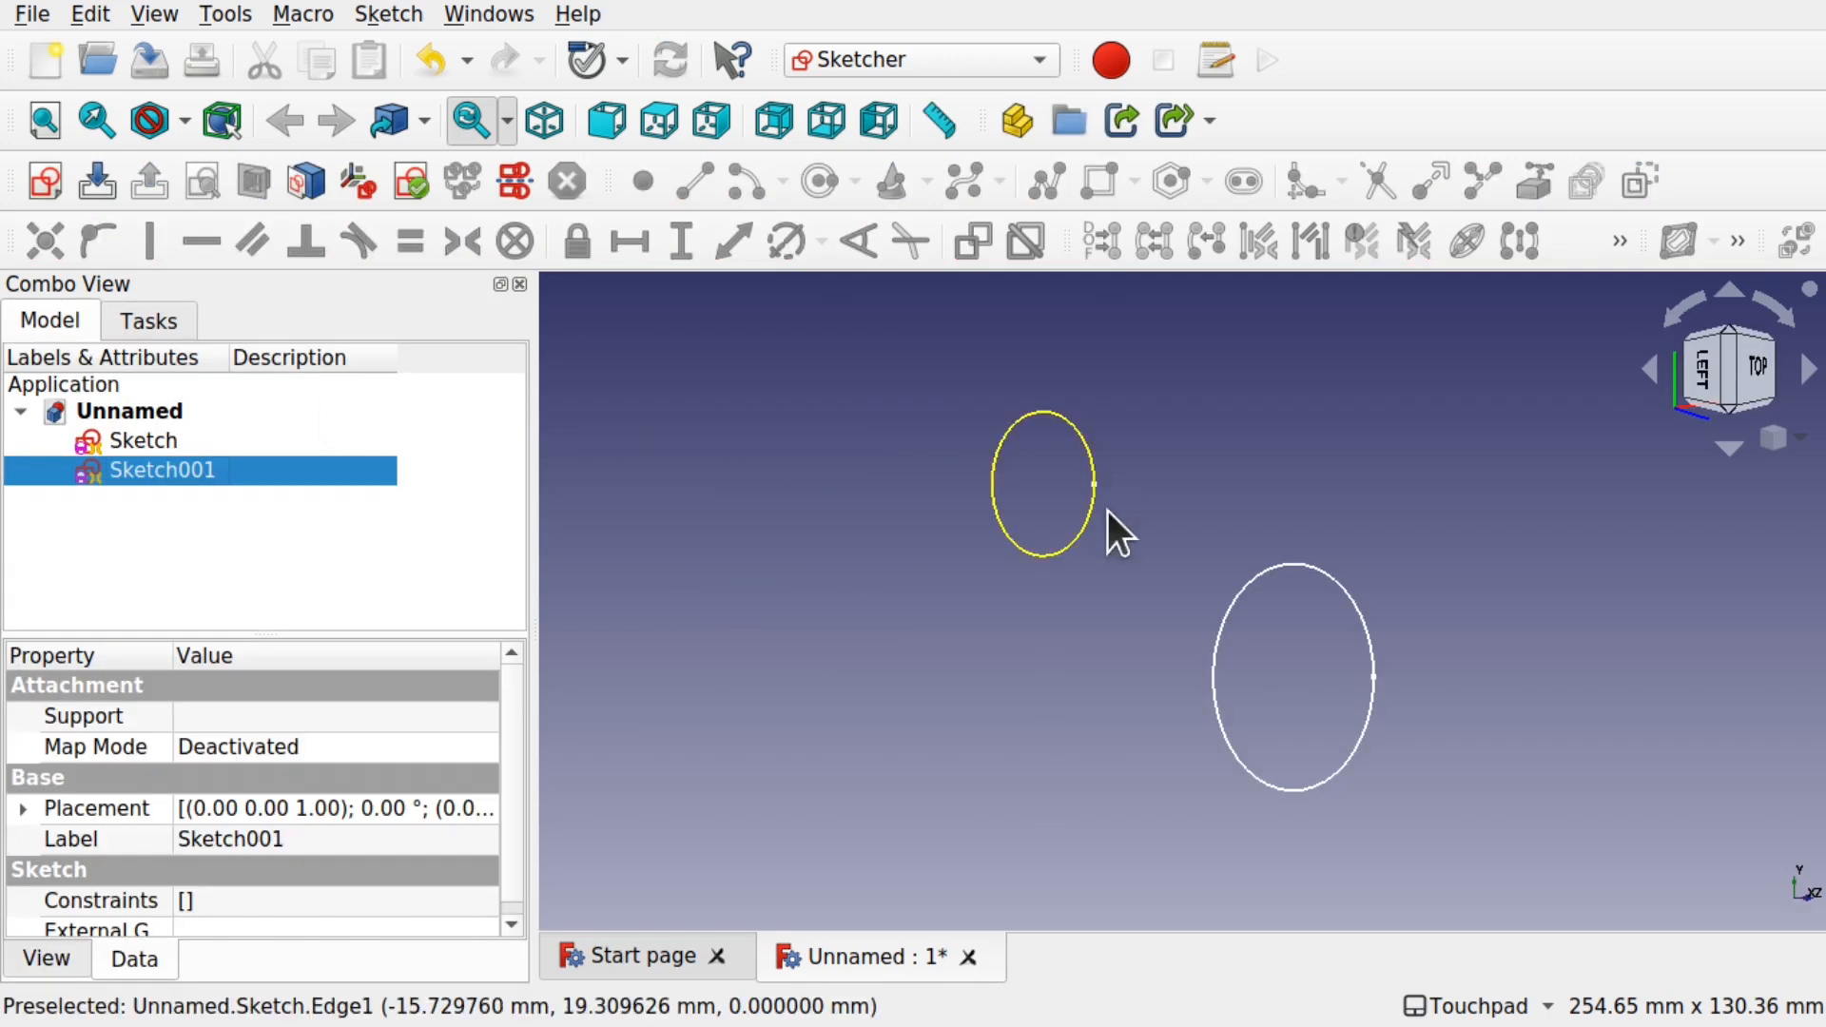
Zoom out to examine all three circles together and zoom back in on the original pair.
scroll(1154, 607, down, 4)
scroll(1154, 607, up, 6)
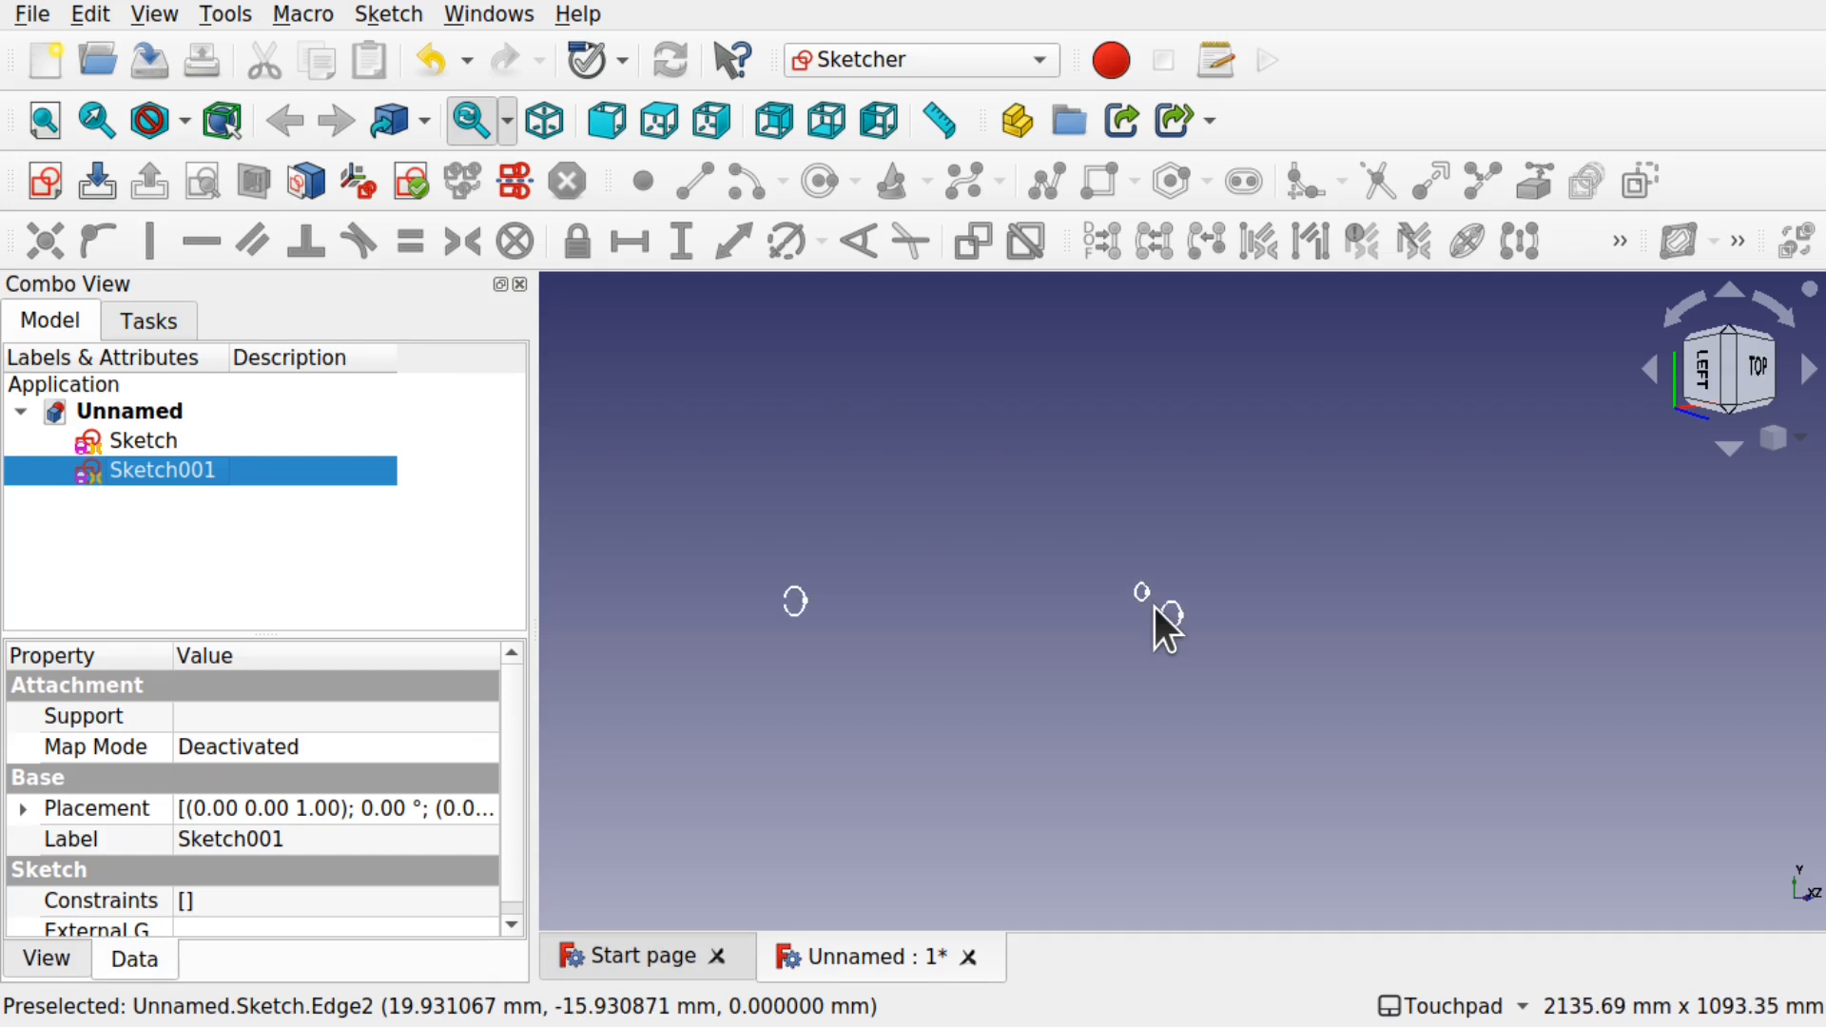
scroll(1155, 608, down, 2)
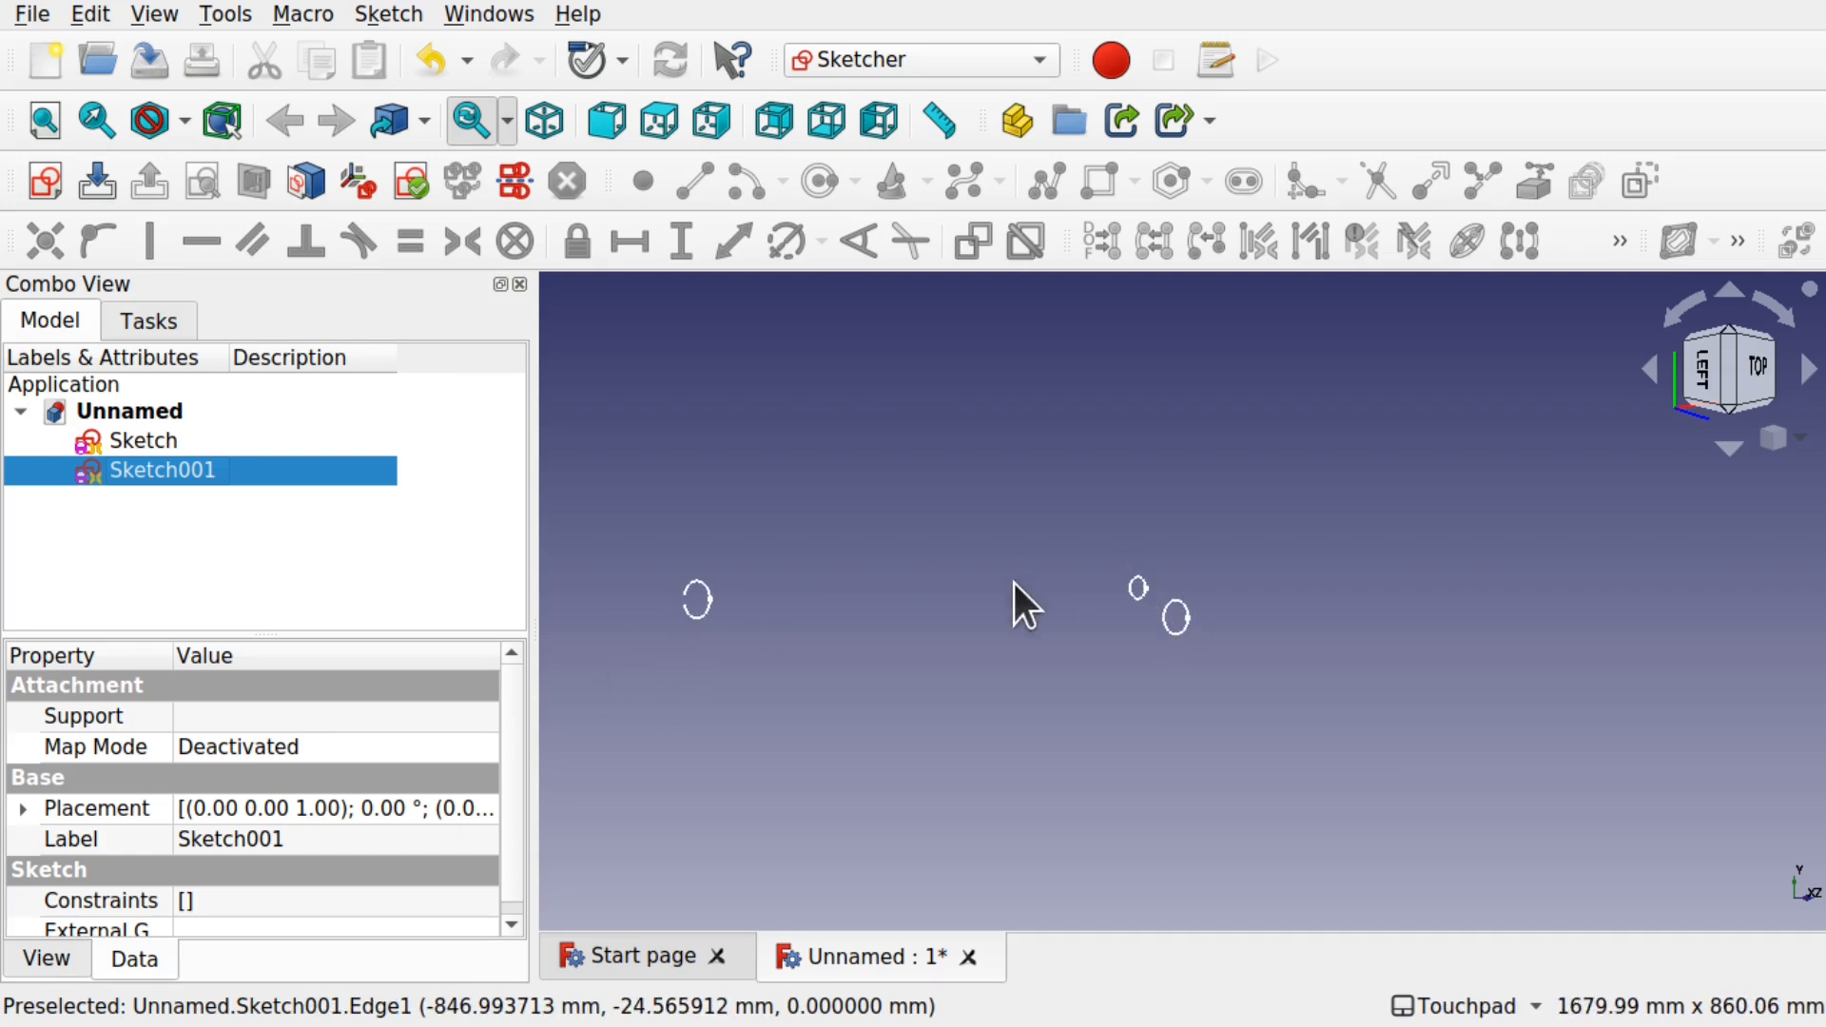
scroll(1014, 584, up, 7)
scroll(1663, 717, up, 5)
scroll(1663, 717, down, 1)
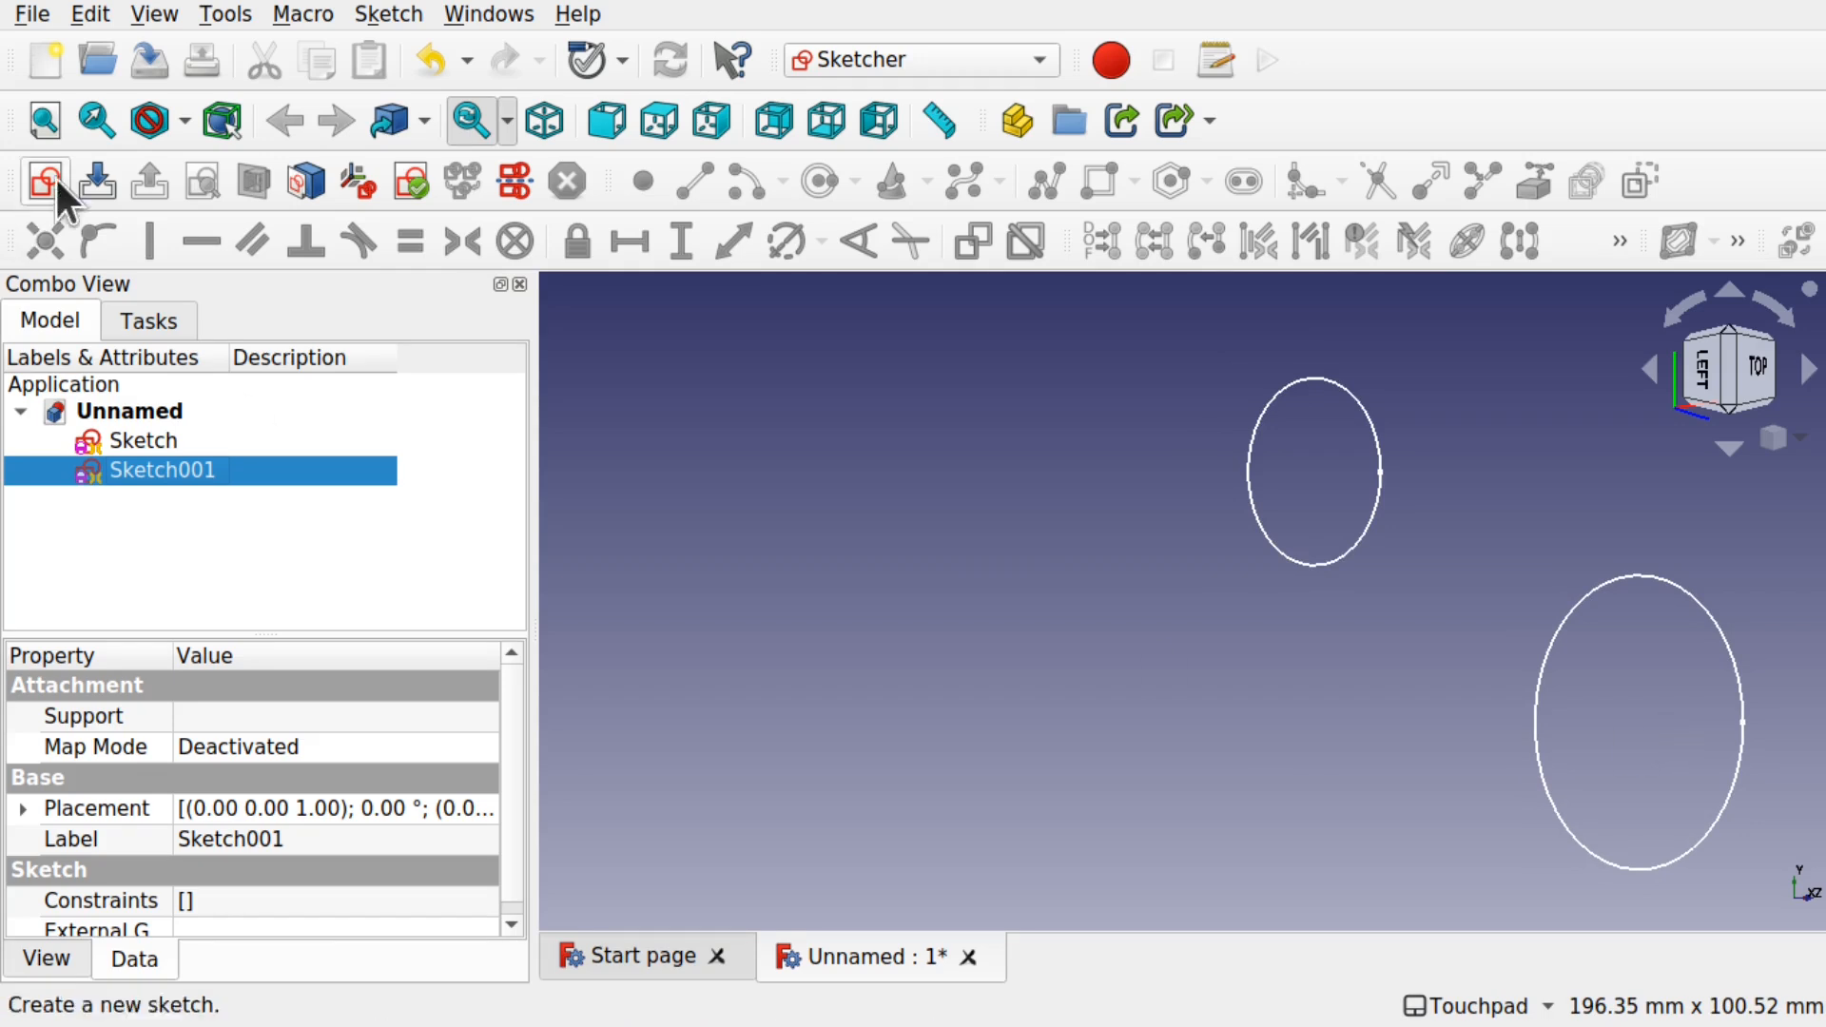
Fit all sketches into the view and zoom in on the two circles of the first sketch.
click(45, 122)
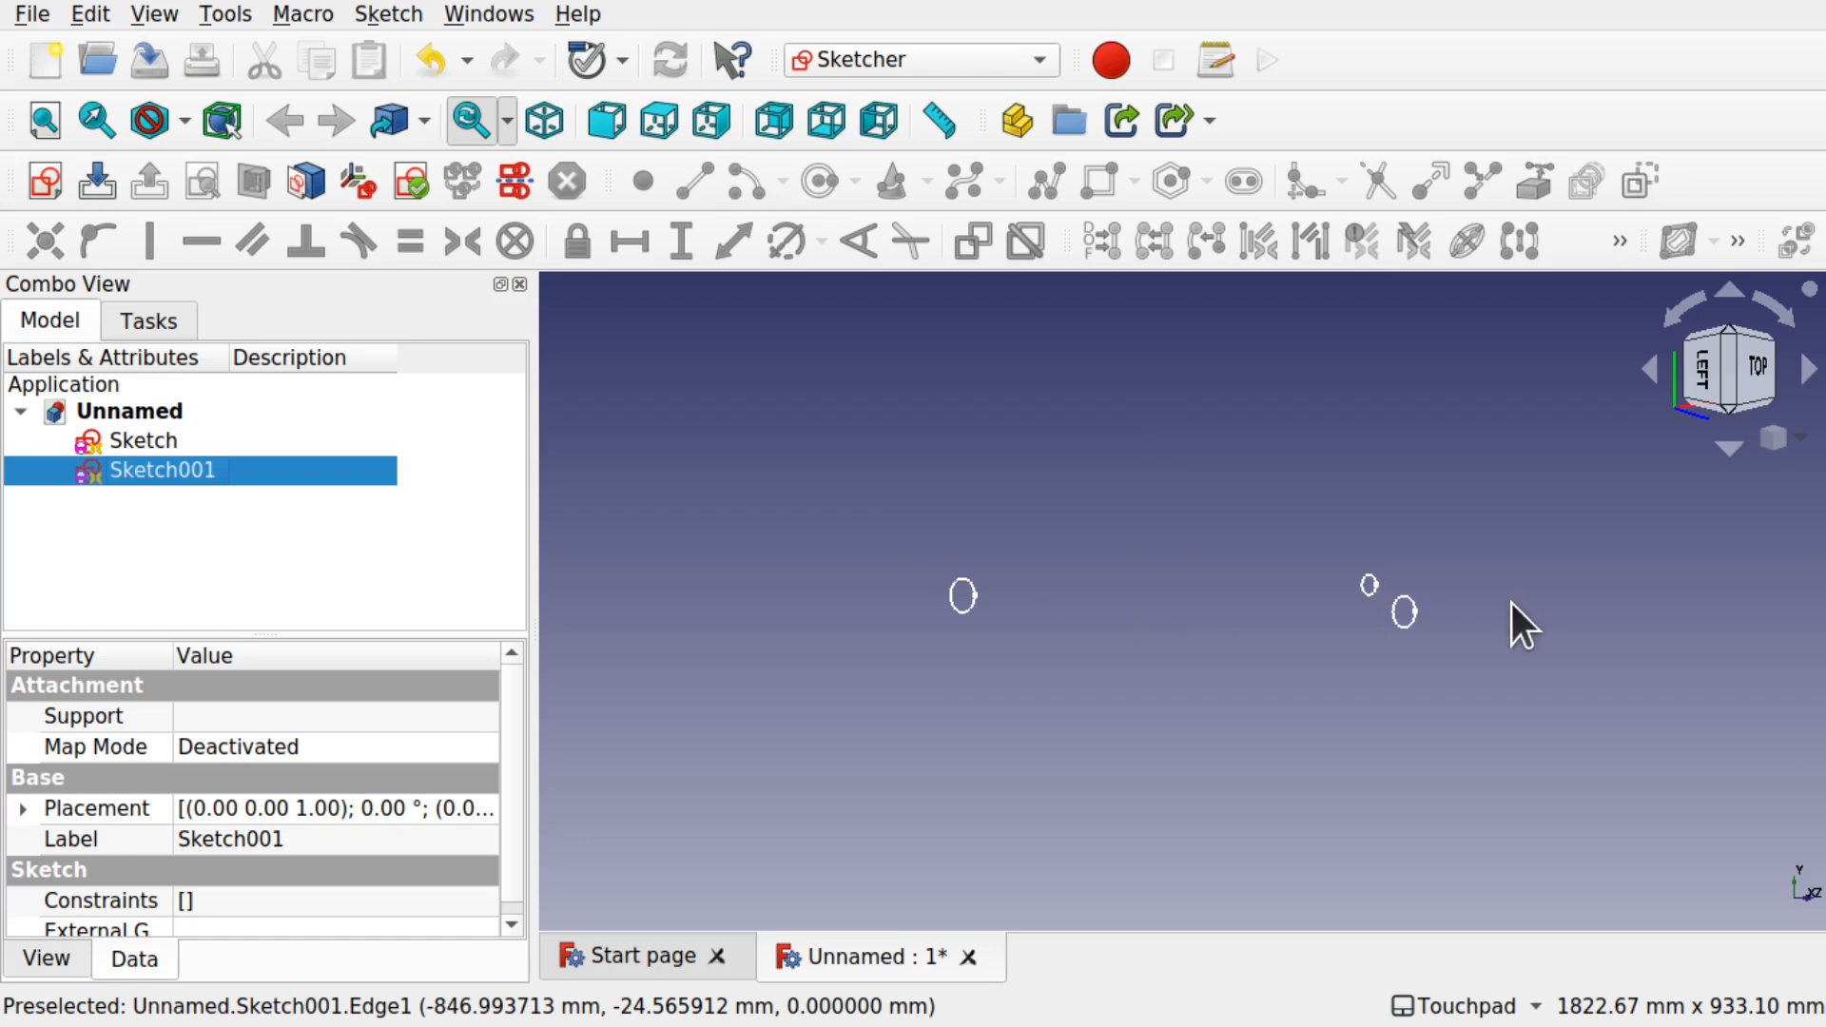
scroll(1400, 609, up, 10)
scroll(1400, 609, down, 2)
scroll(1400, 609, up, 1)
scroll(1400, 609, down, 2)
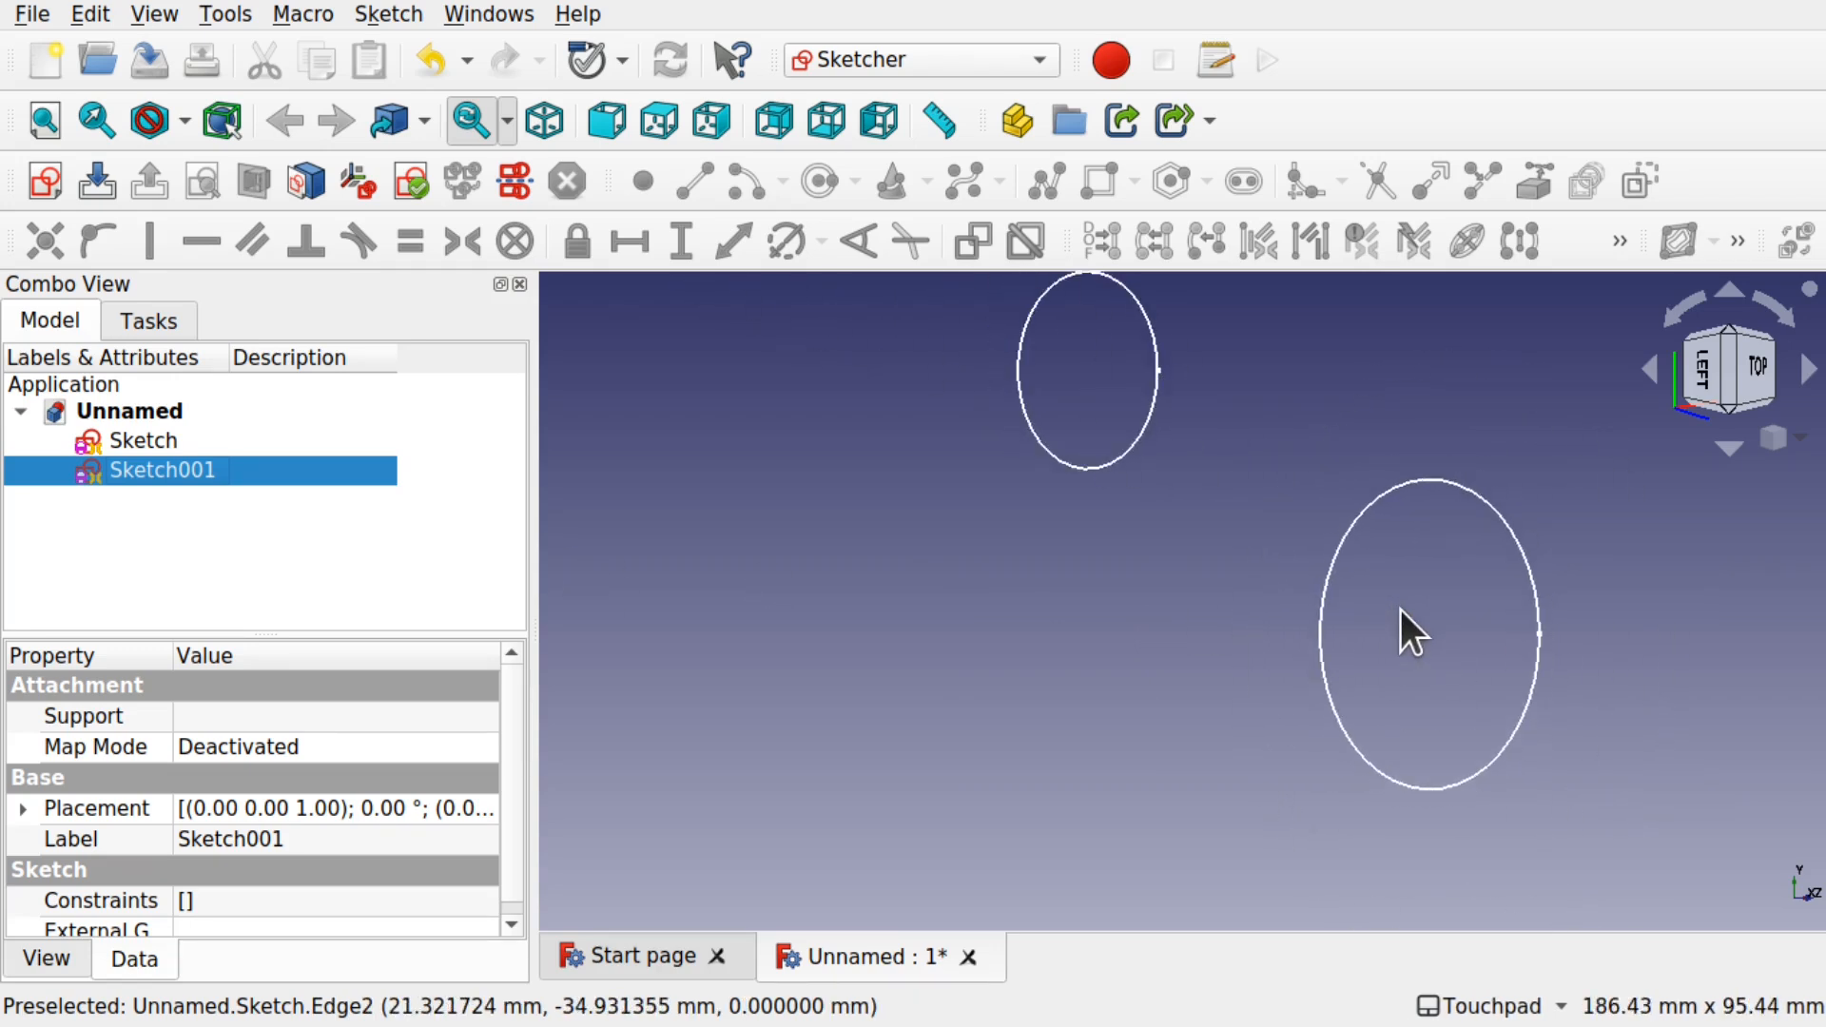
Fit the view to Sketch001 only, zoom out slightly around its circle, and clear the selection.
click(1132, 573)
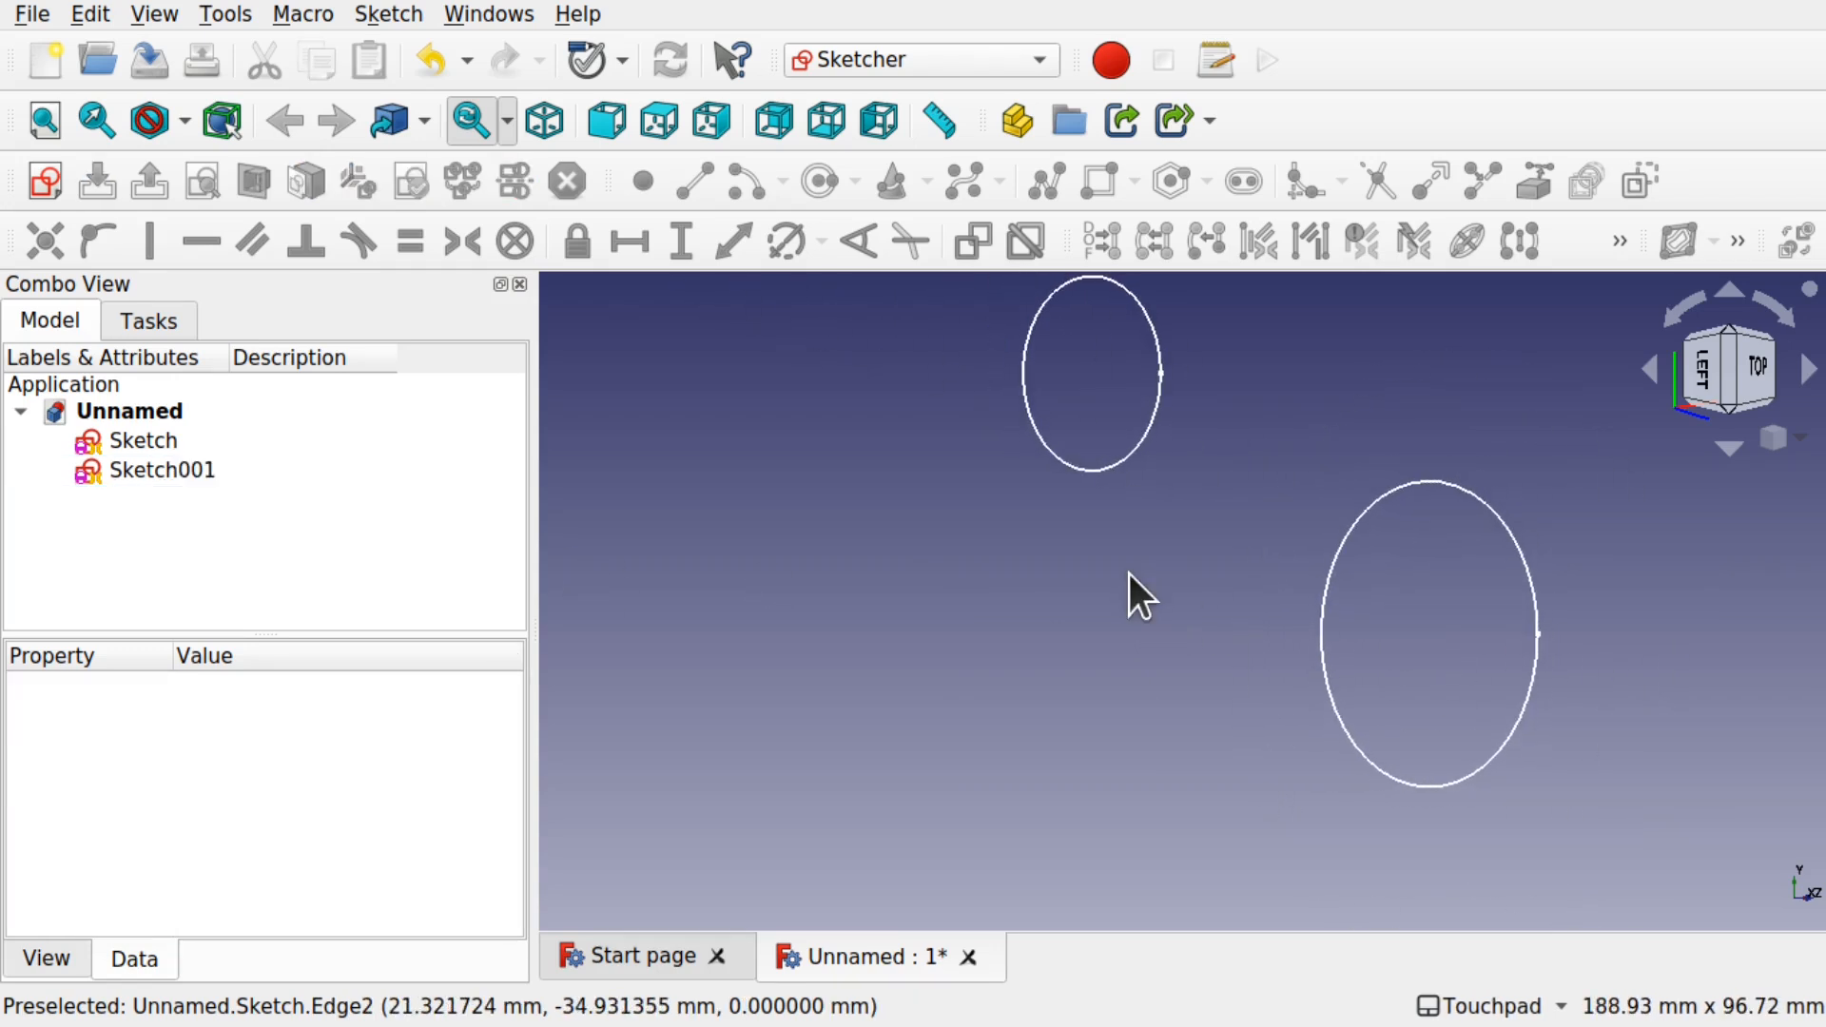
click(149, 470)
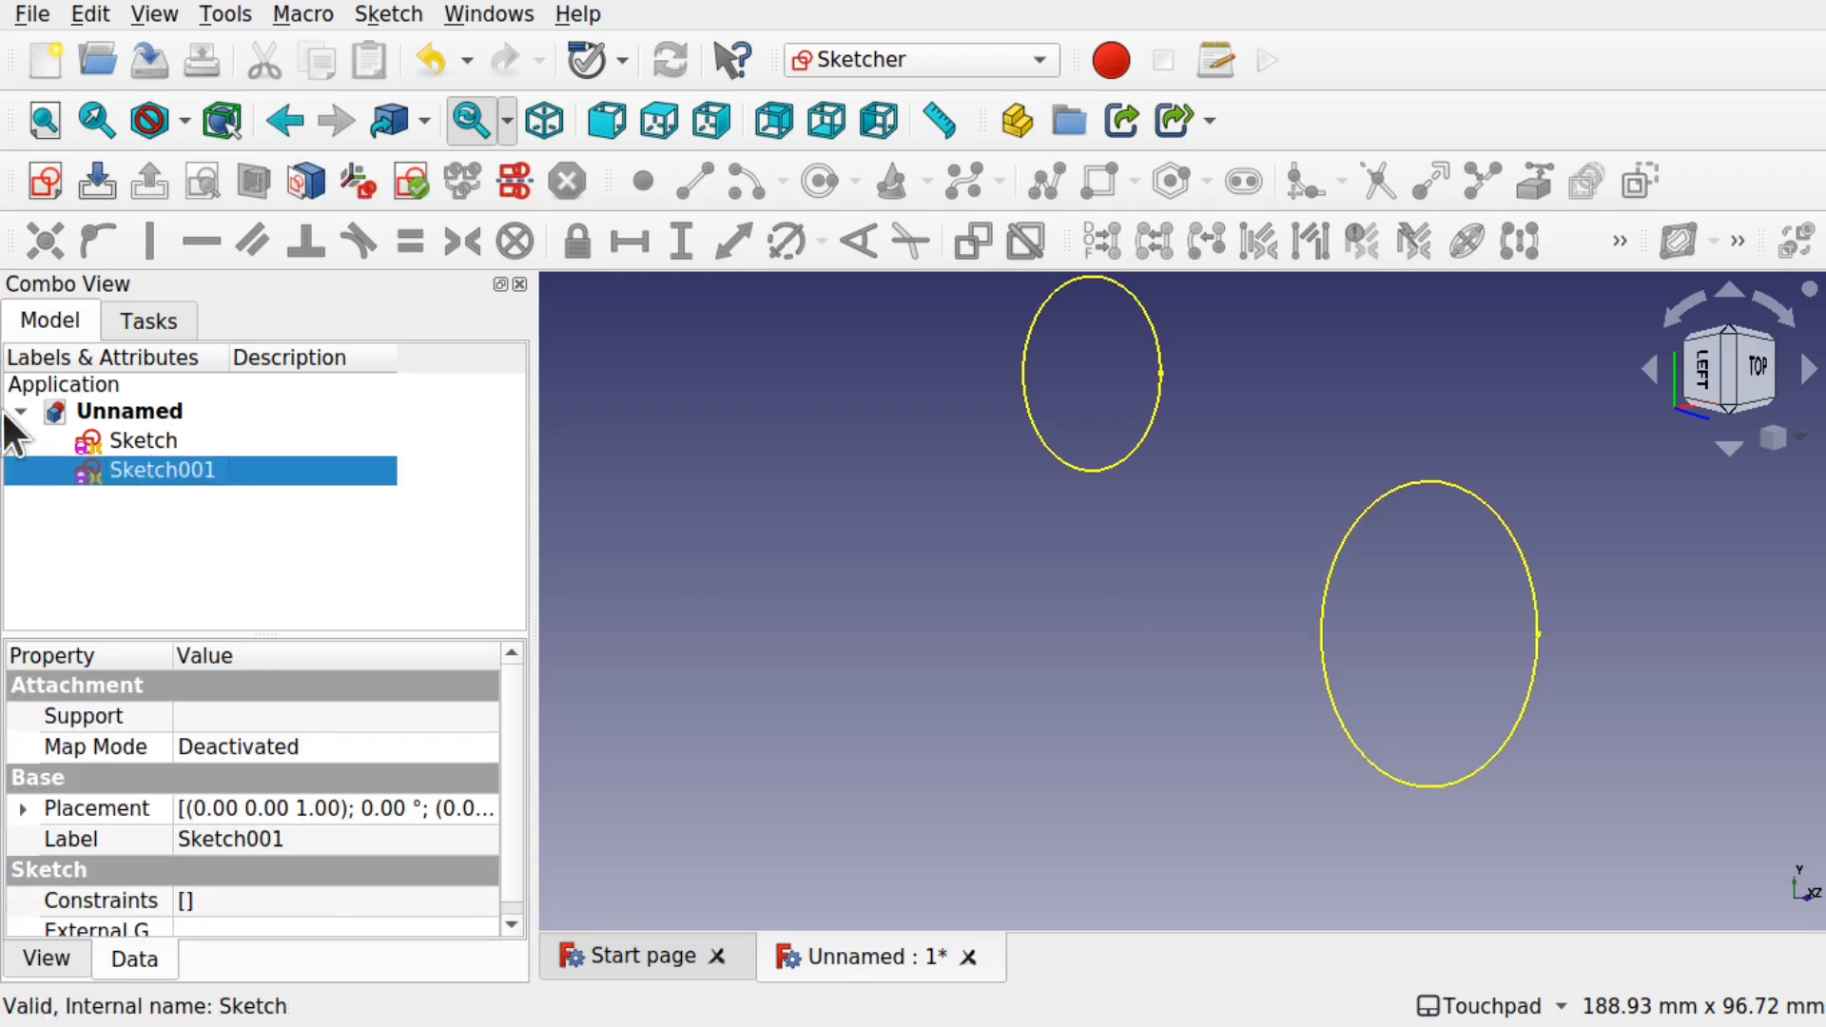
click(96, 121)
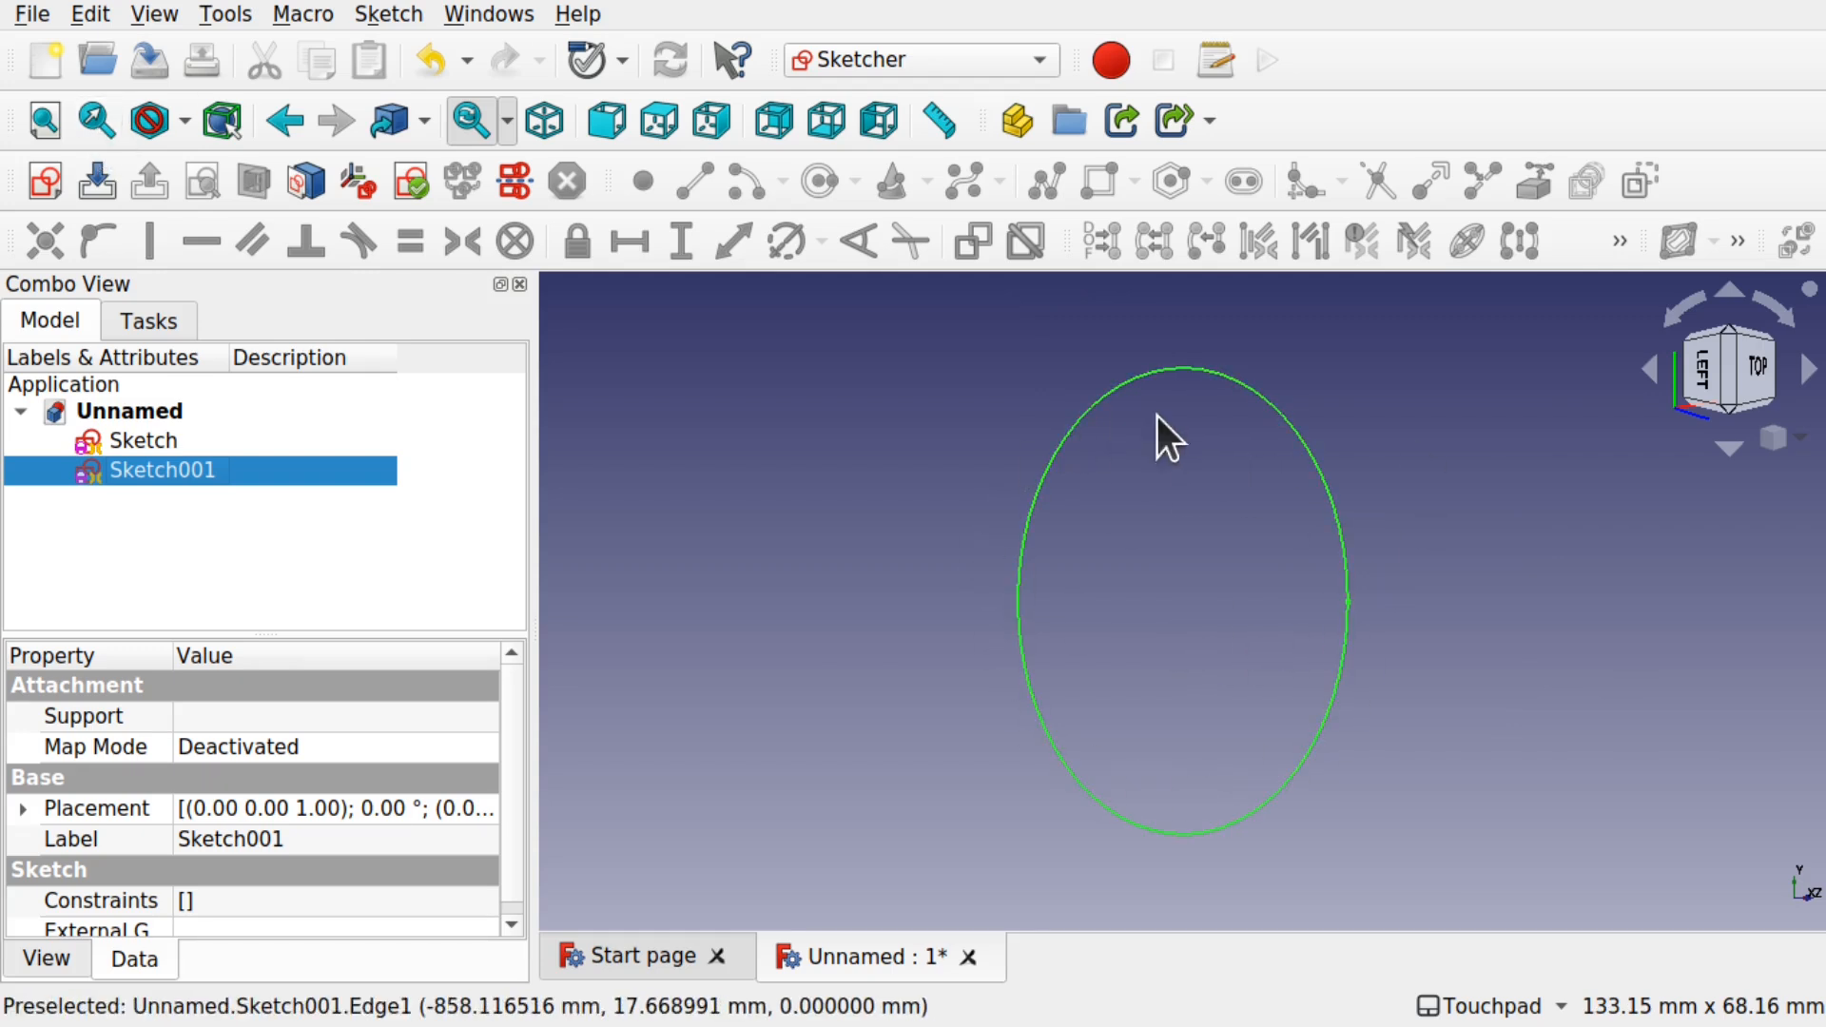
scroll(1196, 621, down, 4)
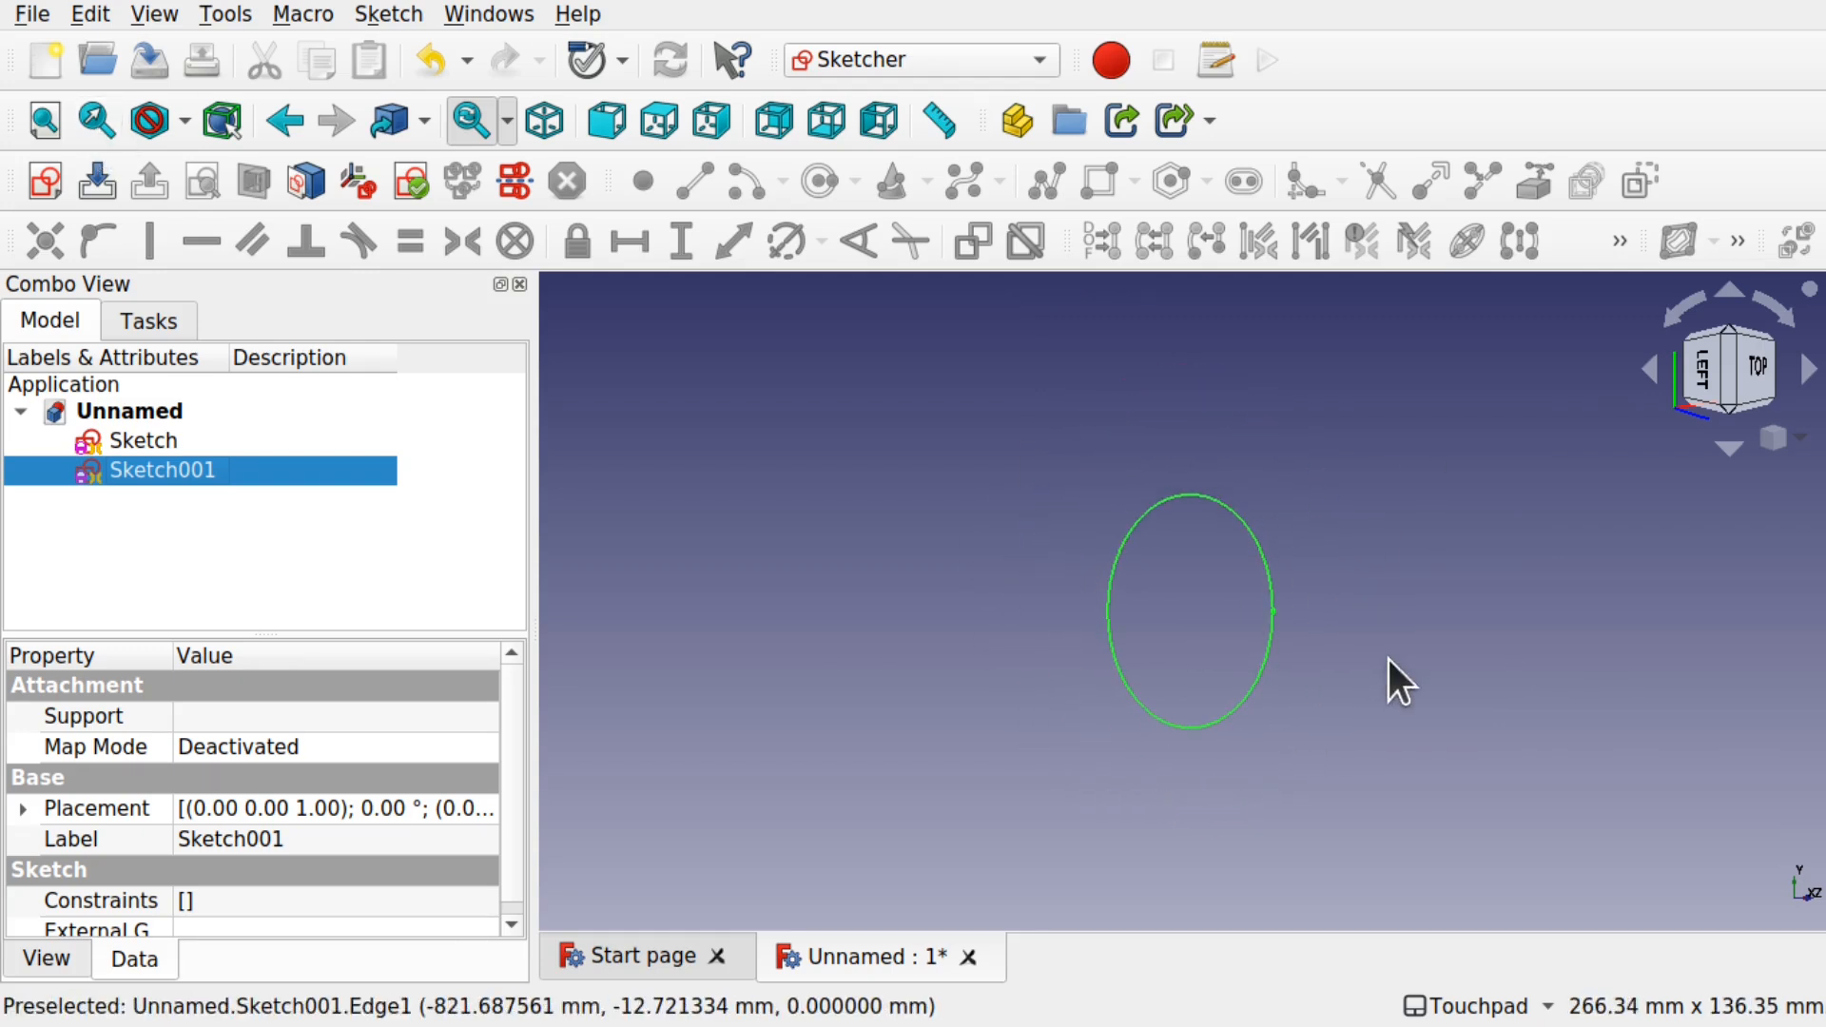
click(1338, 751)
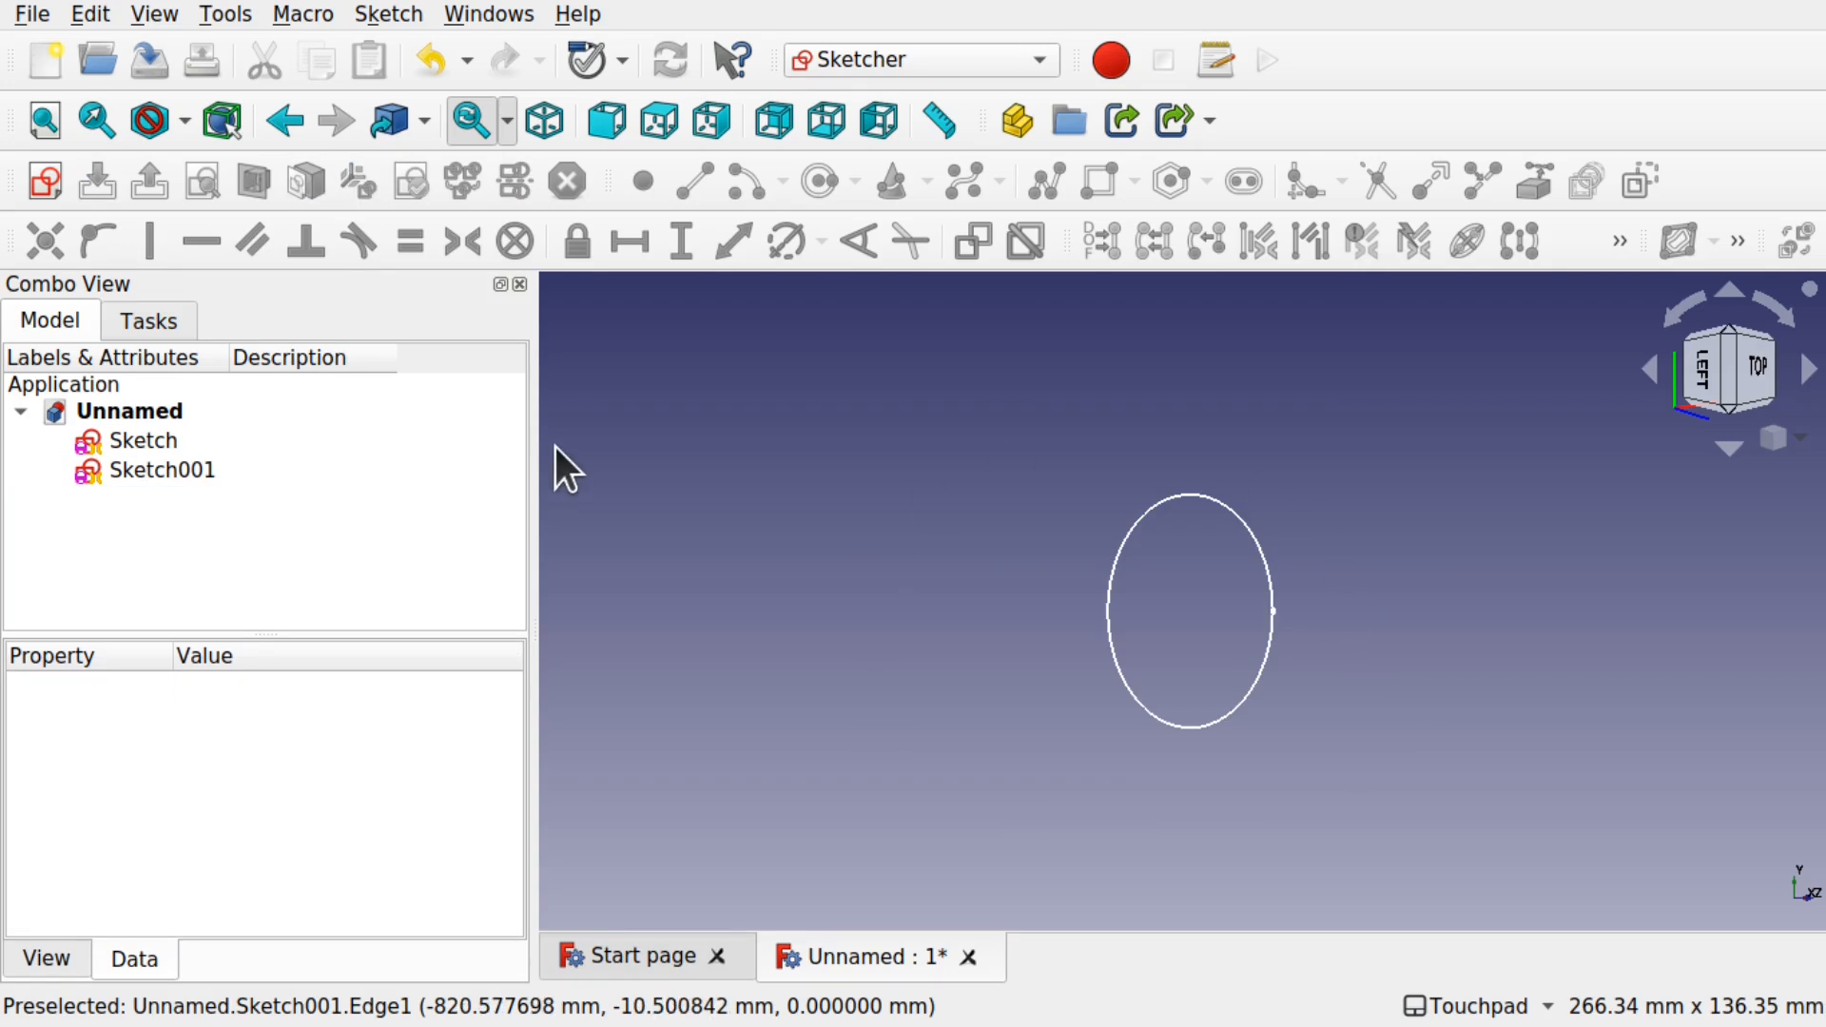
Fit the view to the first sketch, zoom out past all three circles until no geometry is discernible, and orbit the empty view.
click(129, 440)
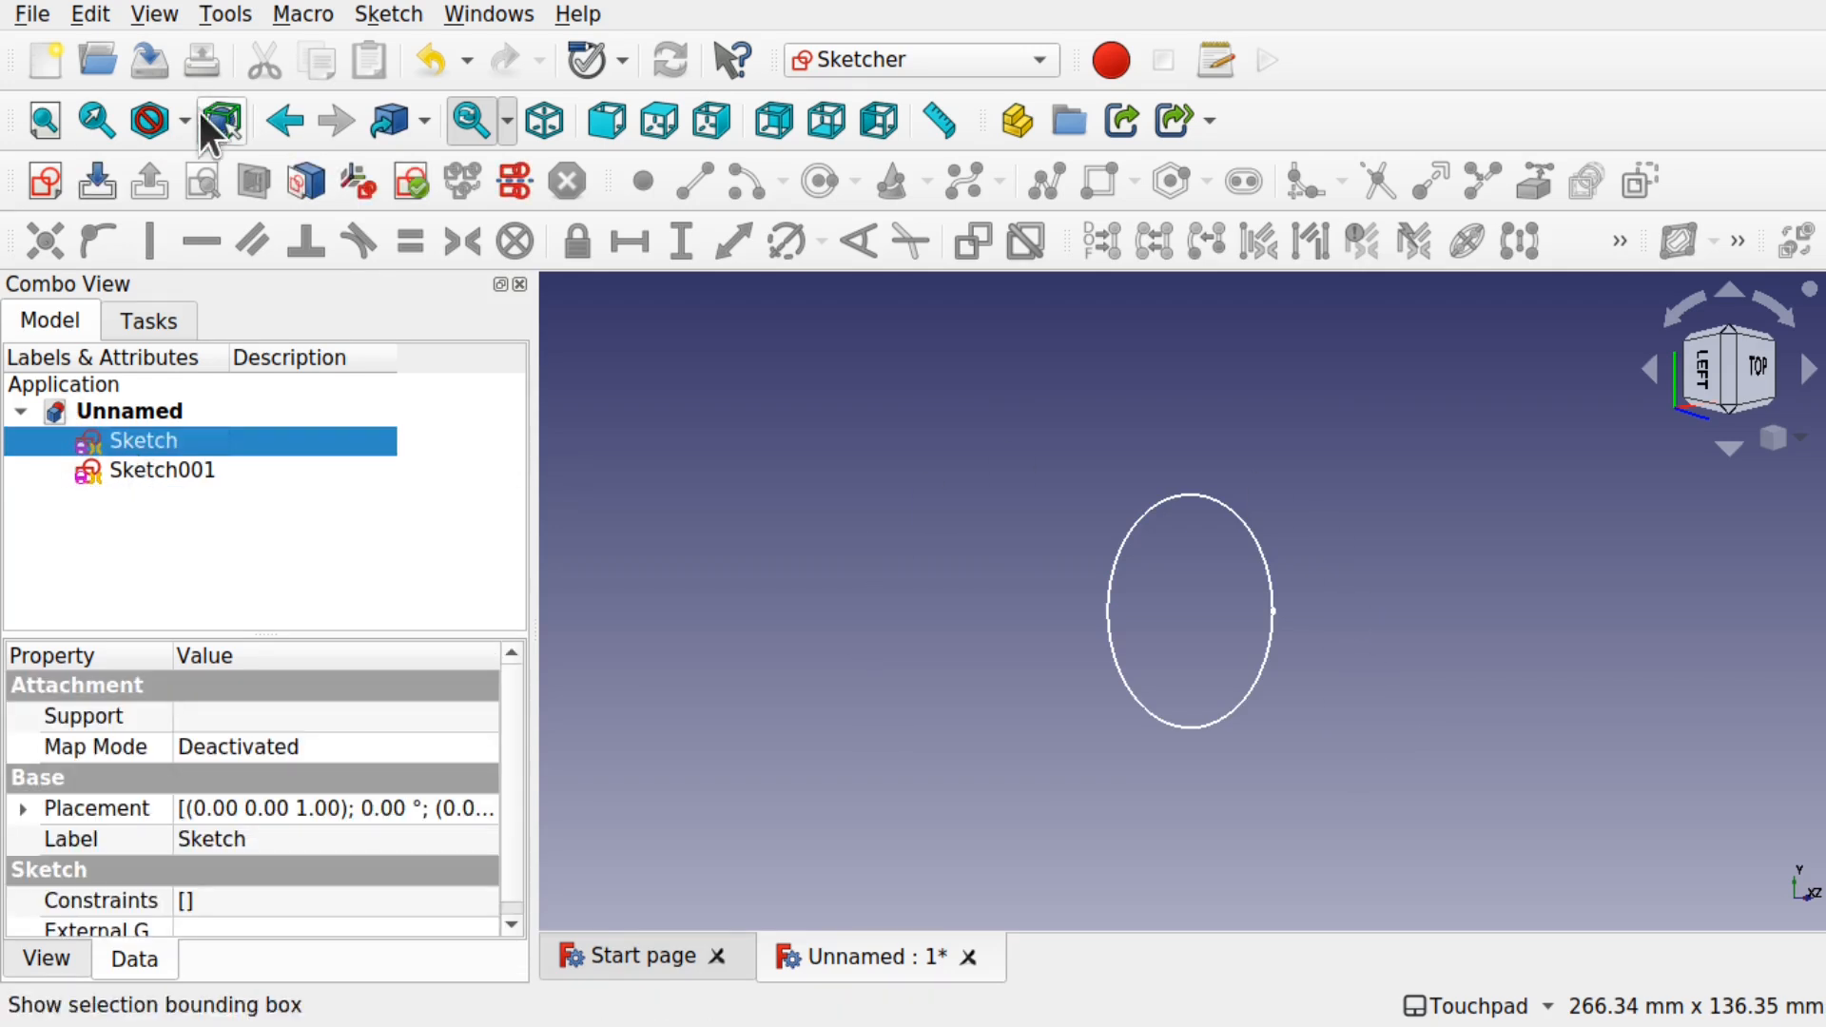
click(99, 118)
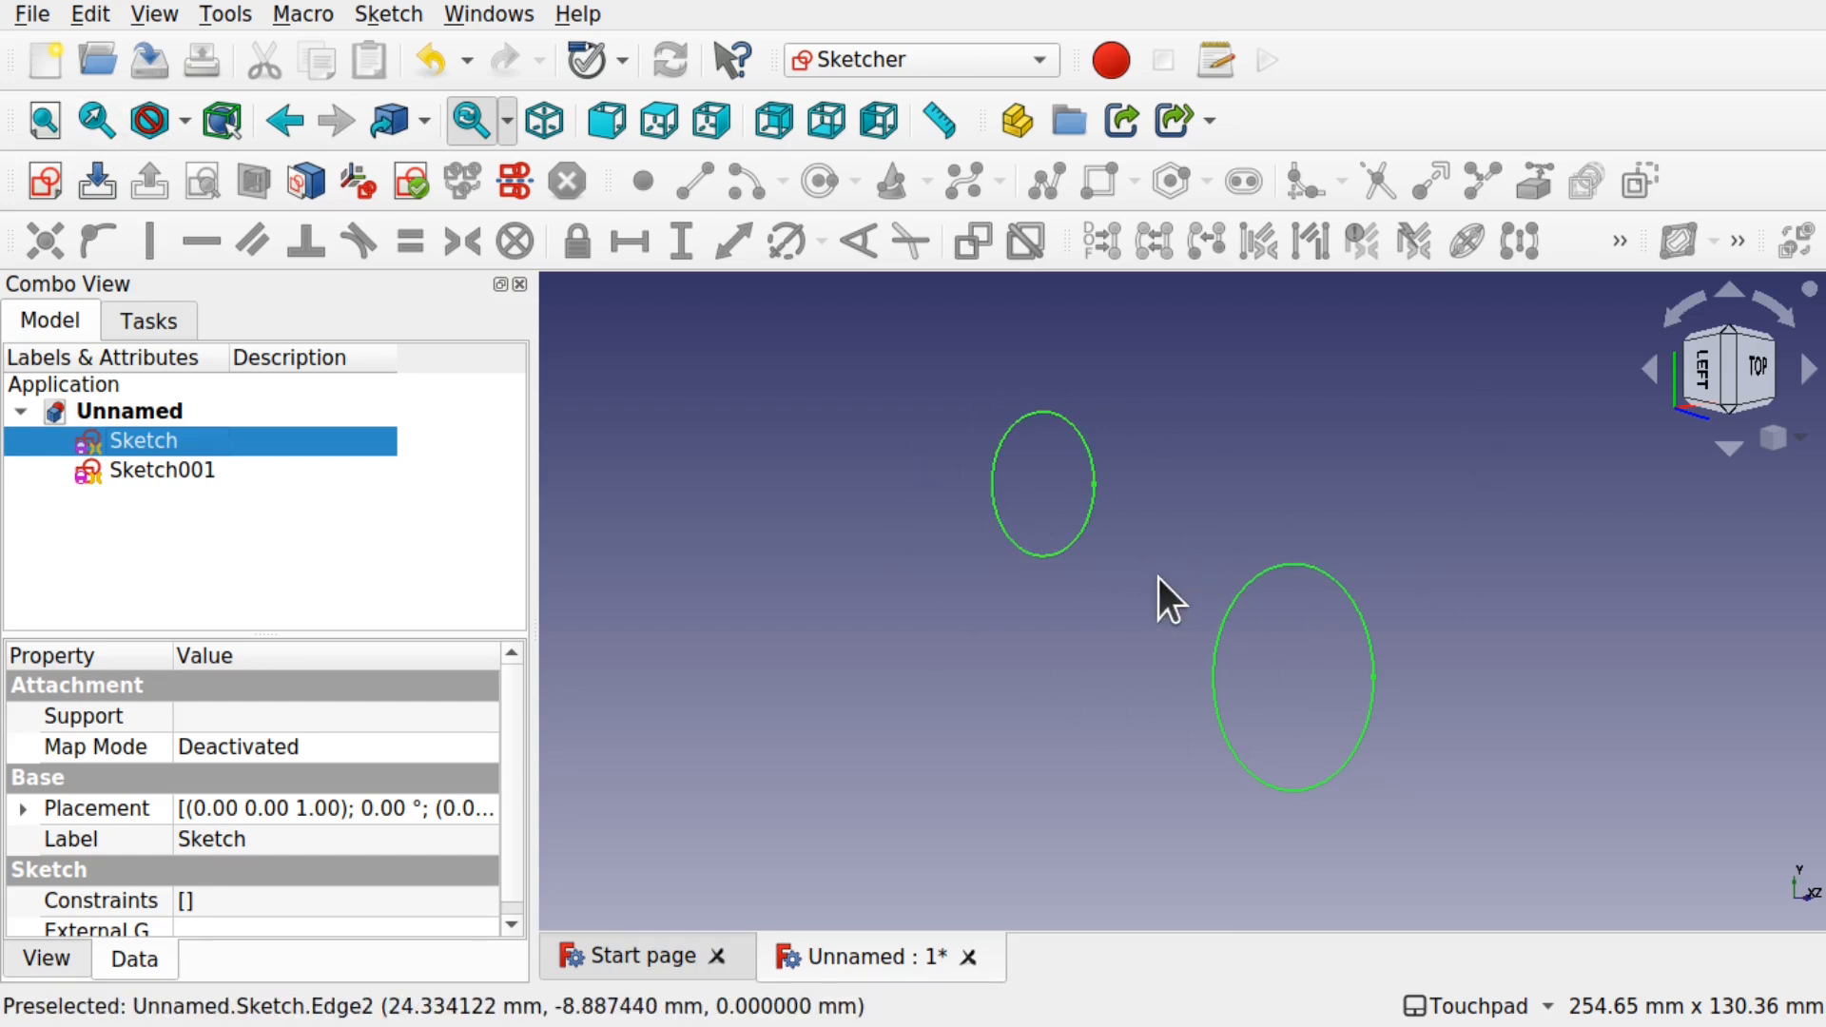
scroll(1158, 578, down, 10)
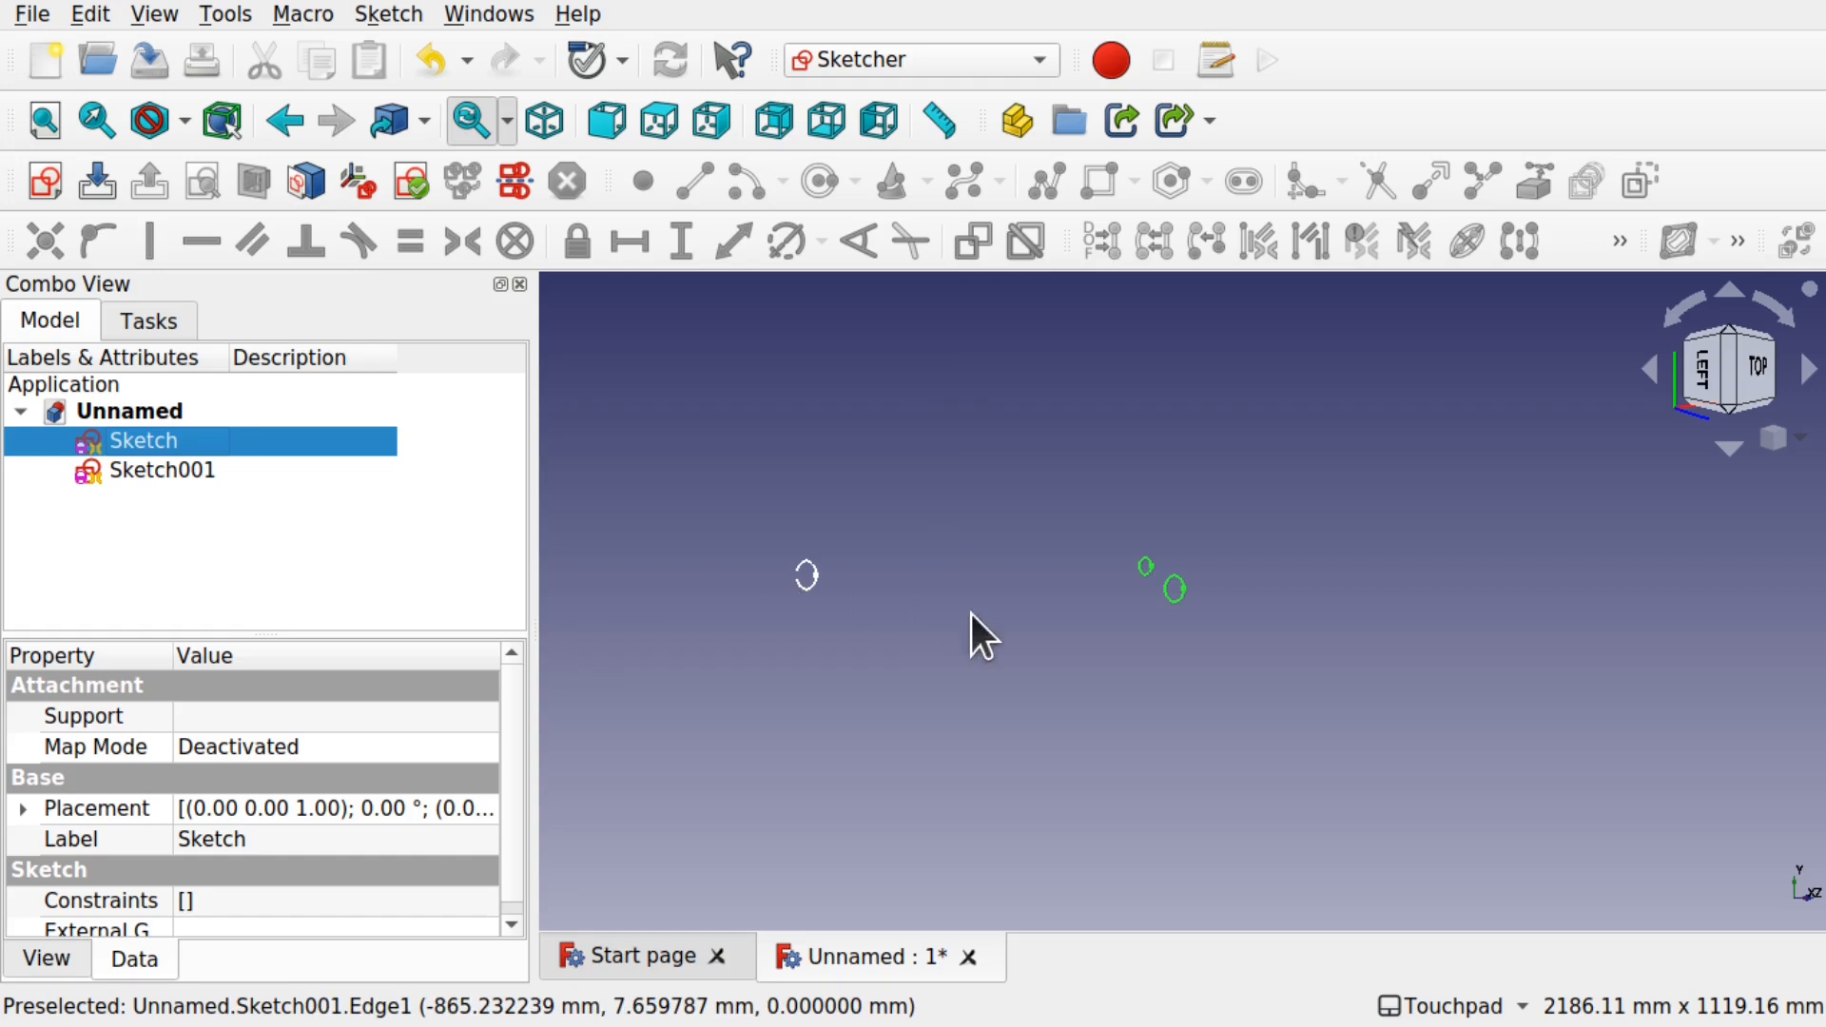
scroll(972, 615, down, 15)
scroll(1116, 753, down, 15)
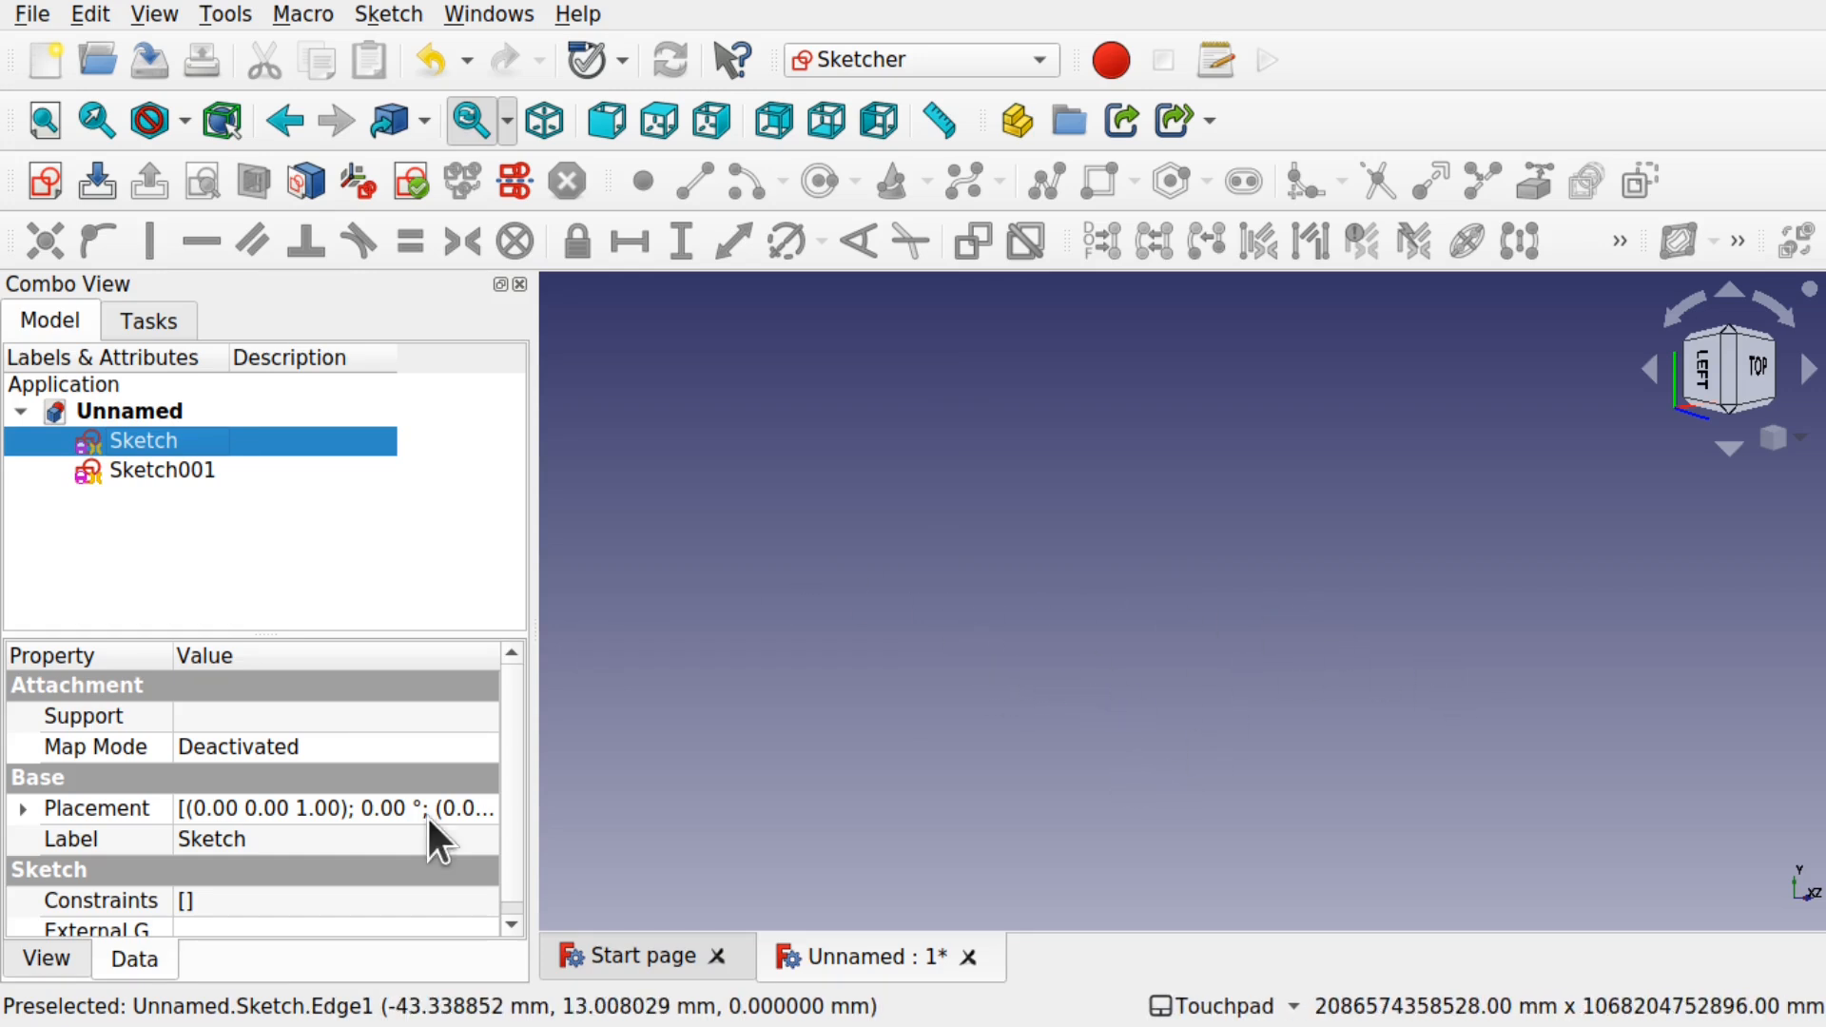
middle_drag(1143, 657, 1405, 636)
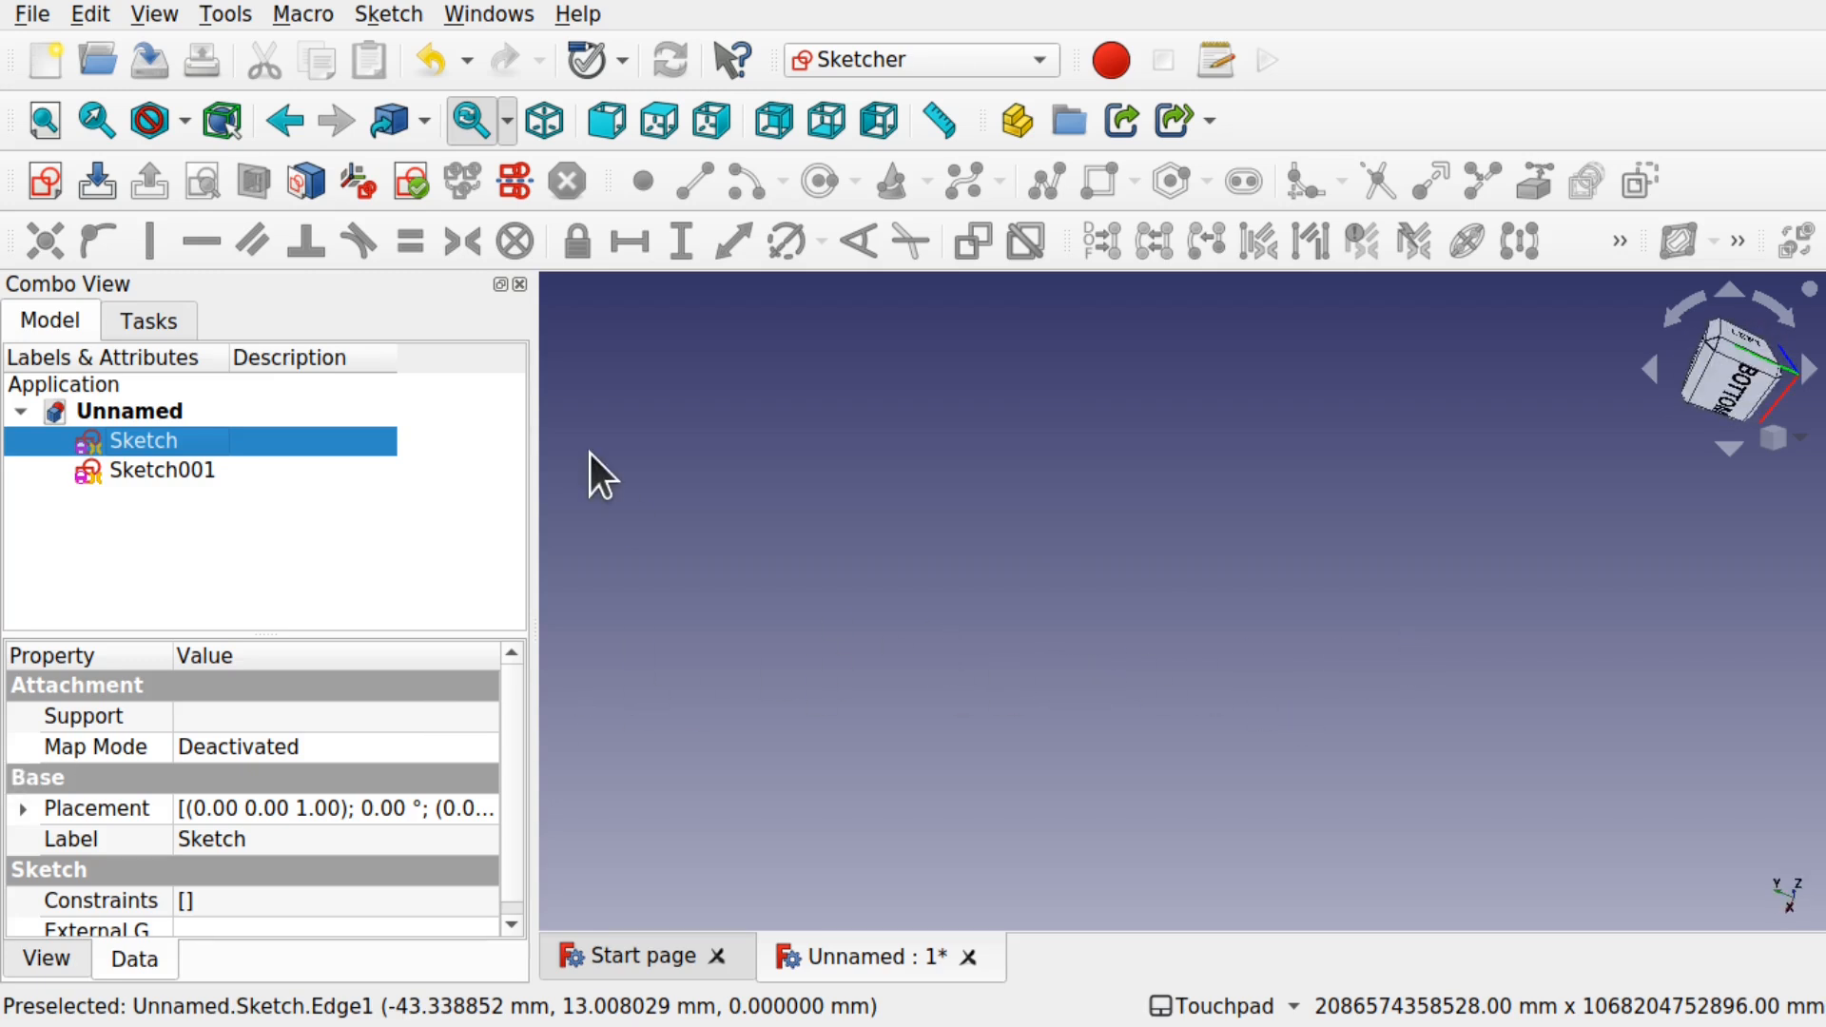
Clear the selection, fit the view to Sketch001 only, and adjust the zoom around its circle.
click(348, 519)
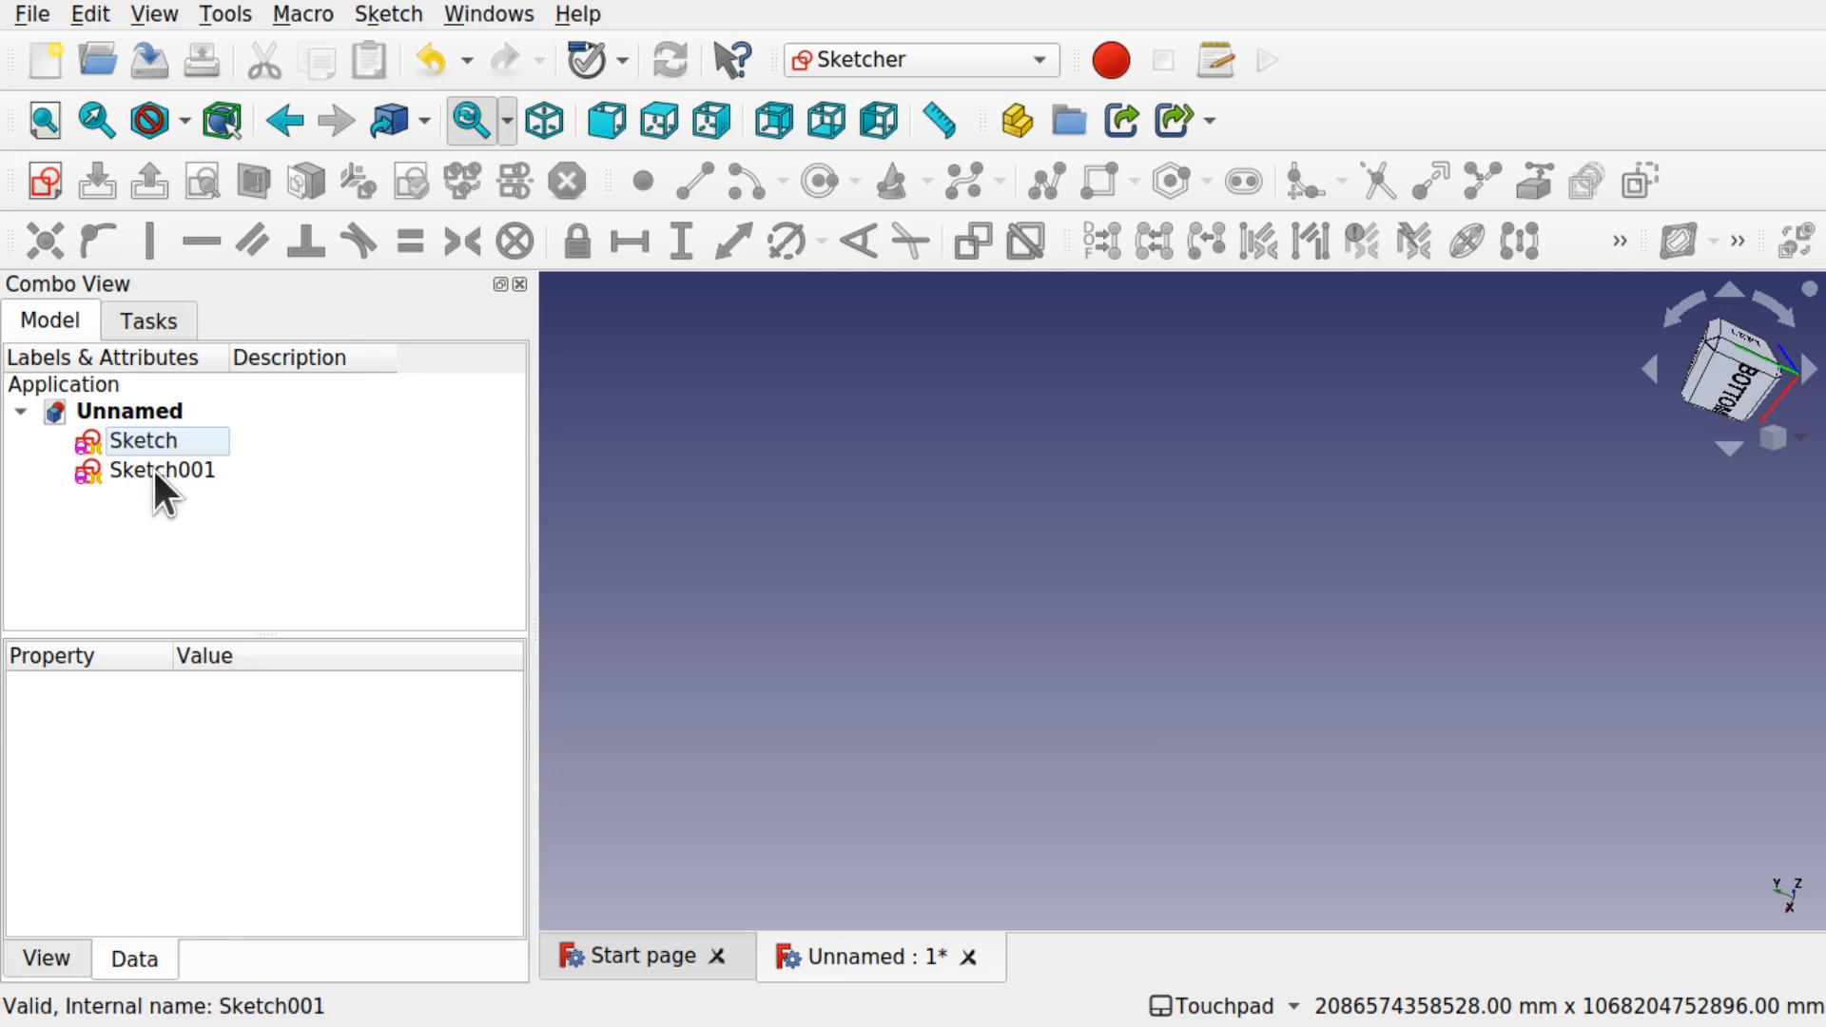
click(95, 466)
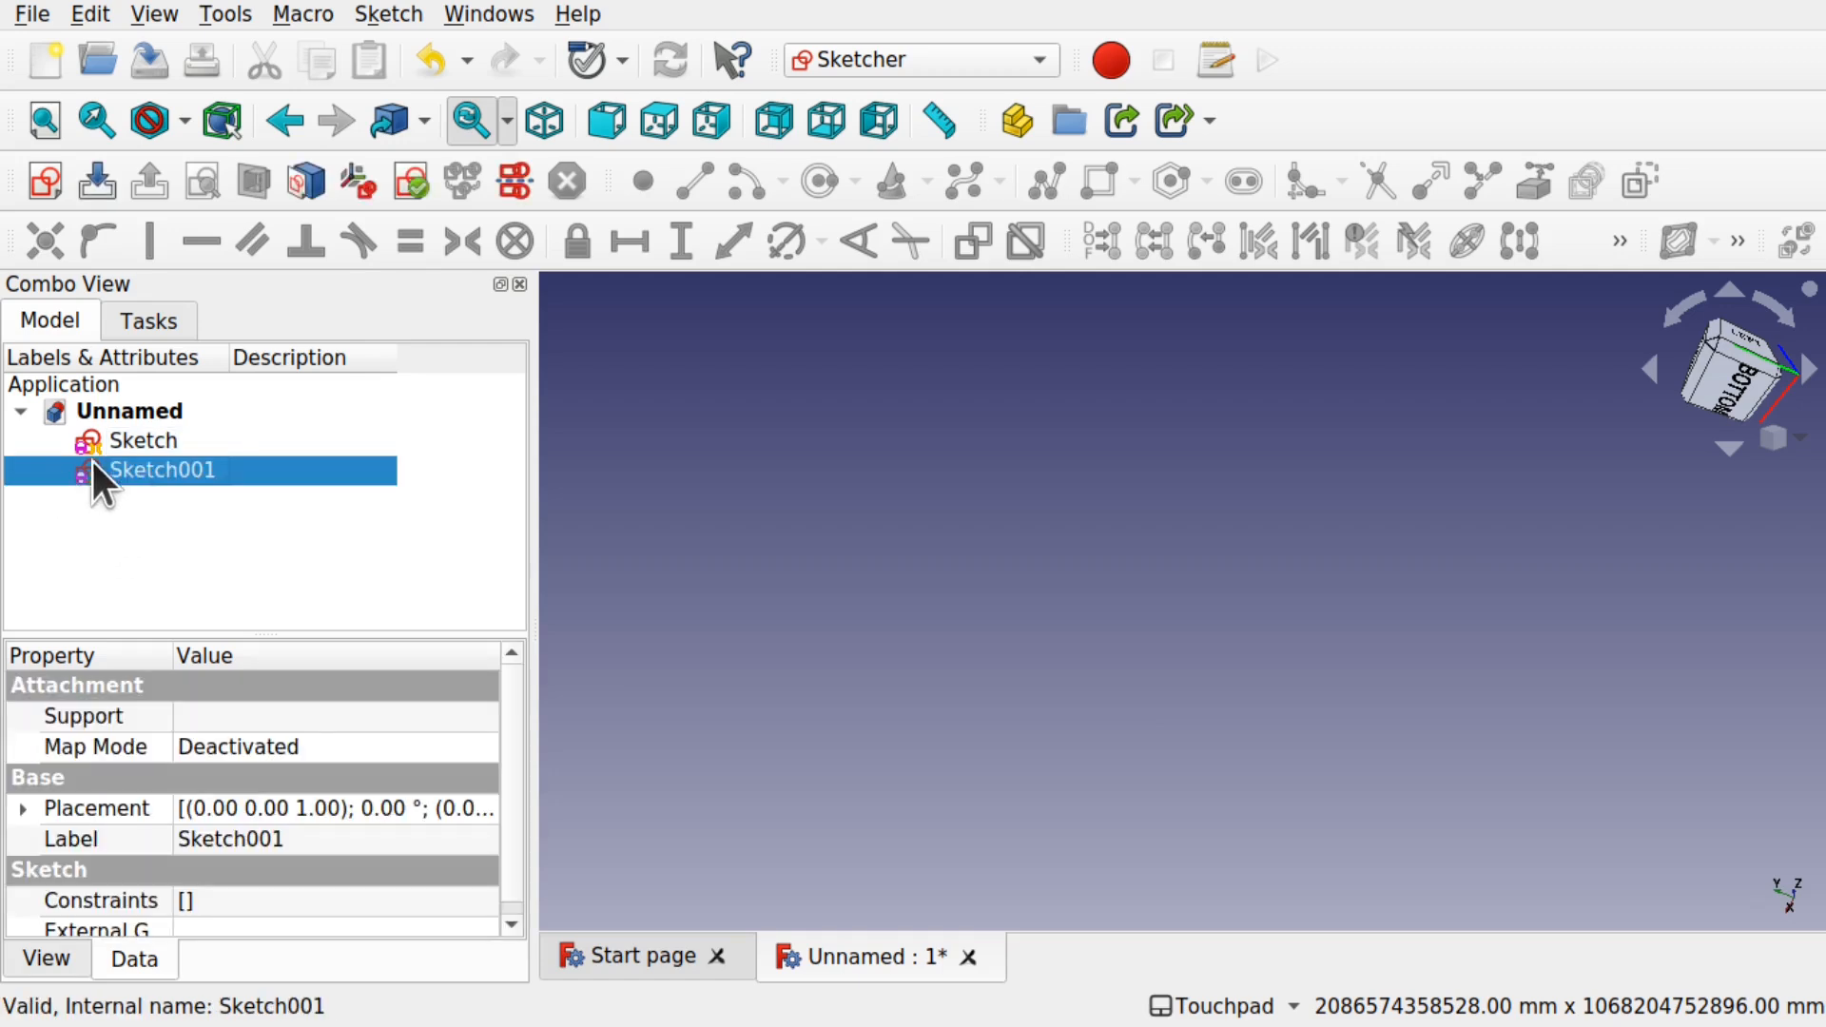
click(96, 119)
scroll(1324, 613, down, 6)
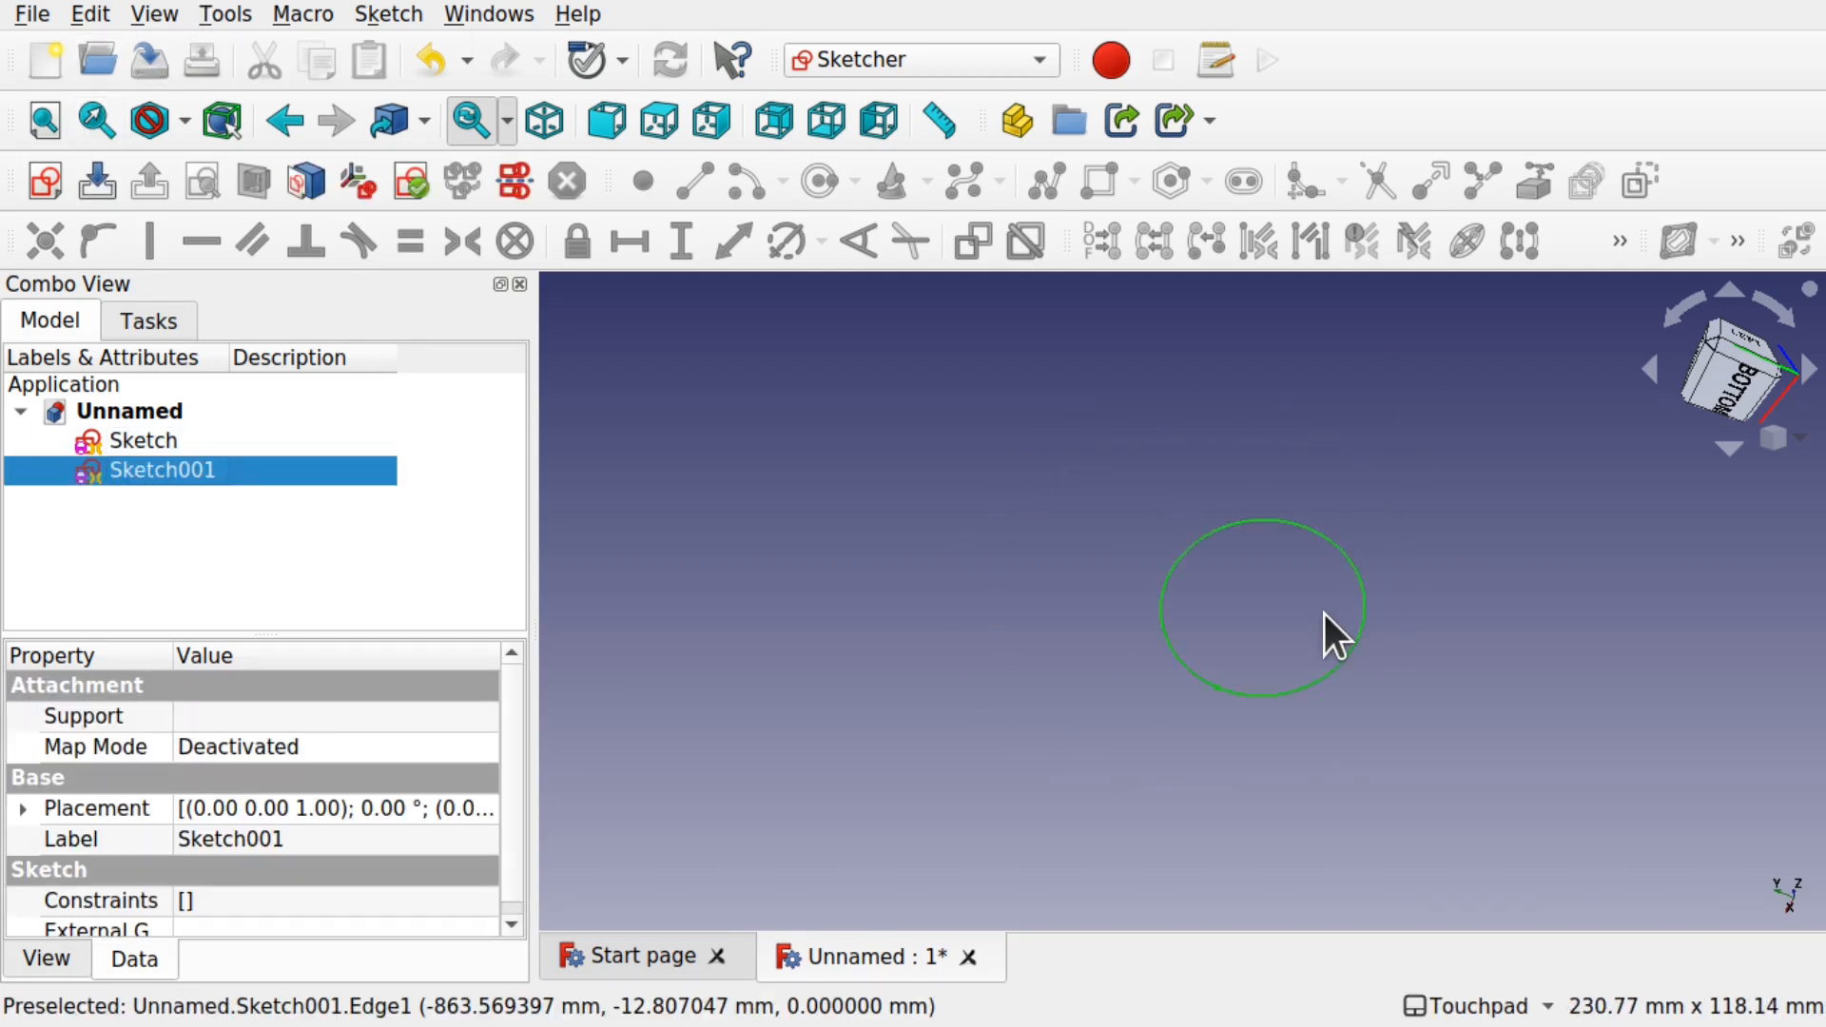
scroll(1324, 613, up, 10)
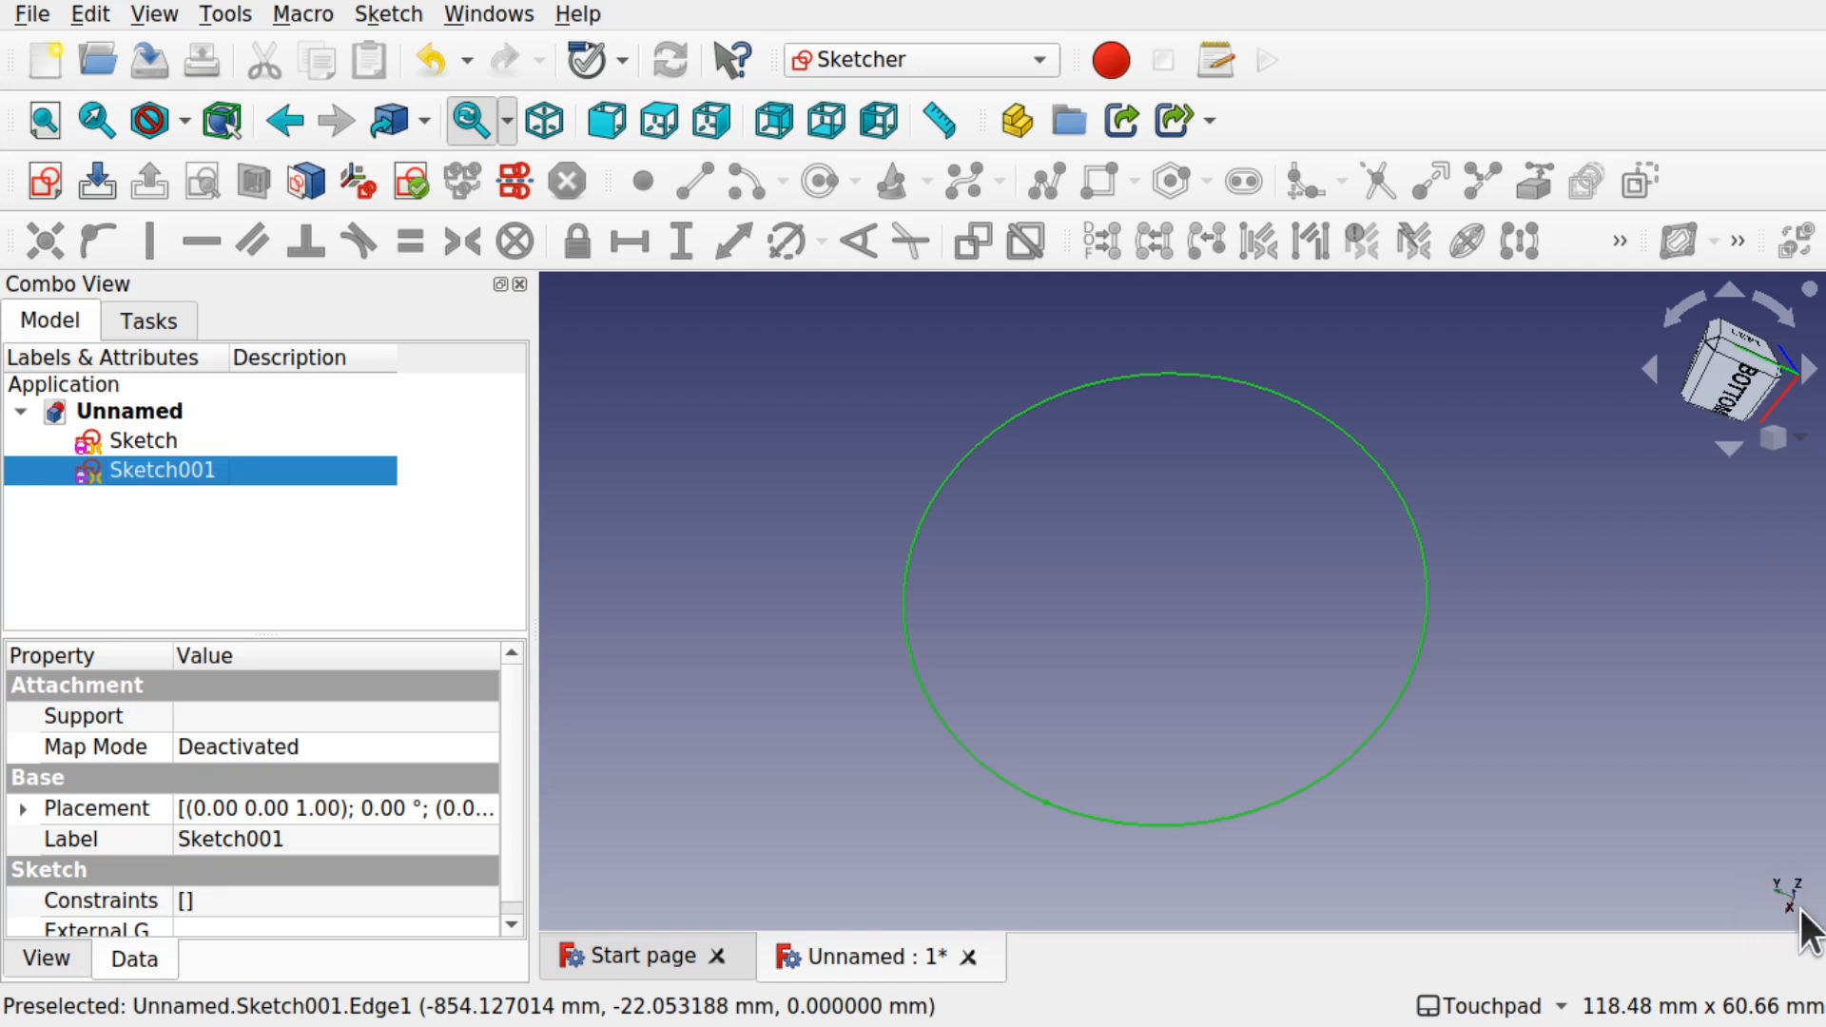
Orbit and pan around Sketch001's circle to examine how the axis indicator and navigation cube follow the view orientation.
shift+drag(1736, 893, 1659, 449)
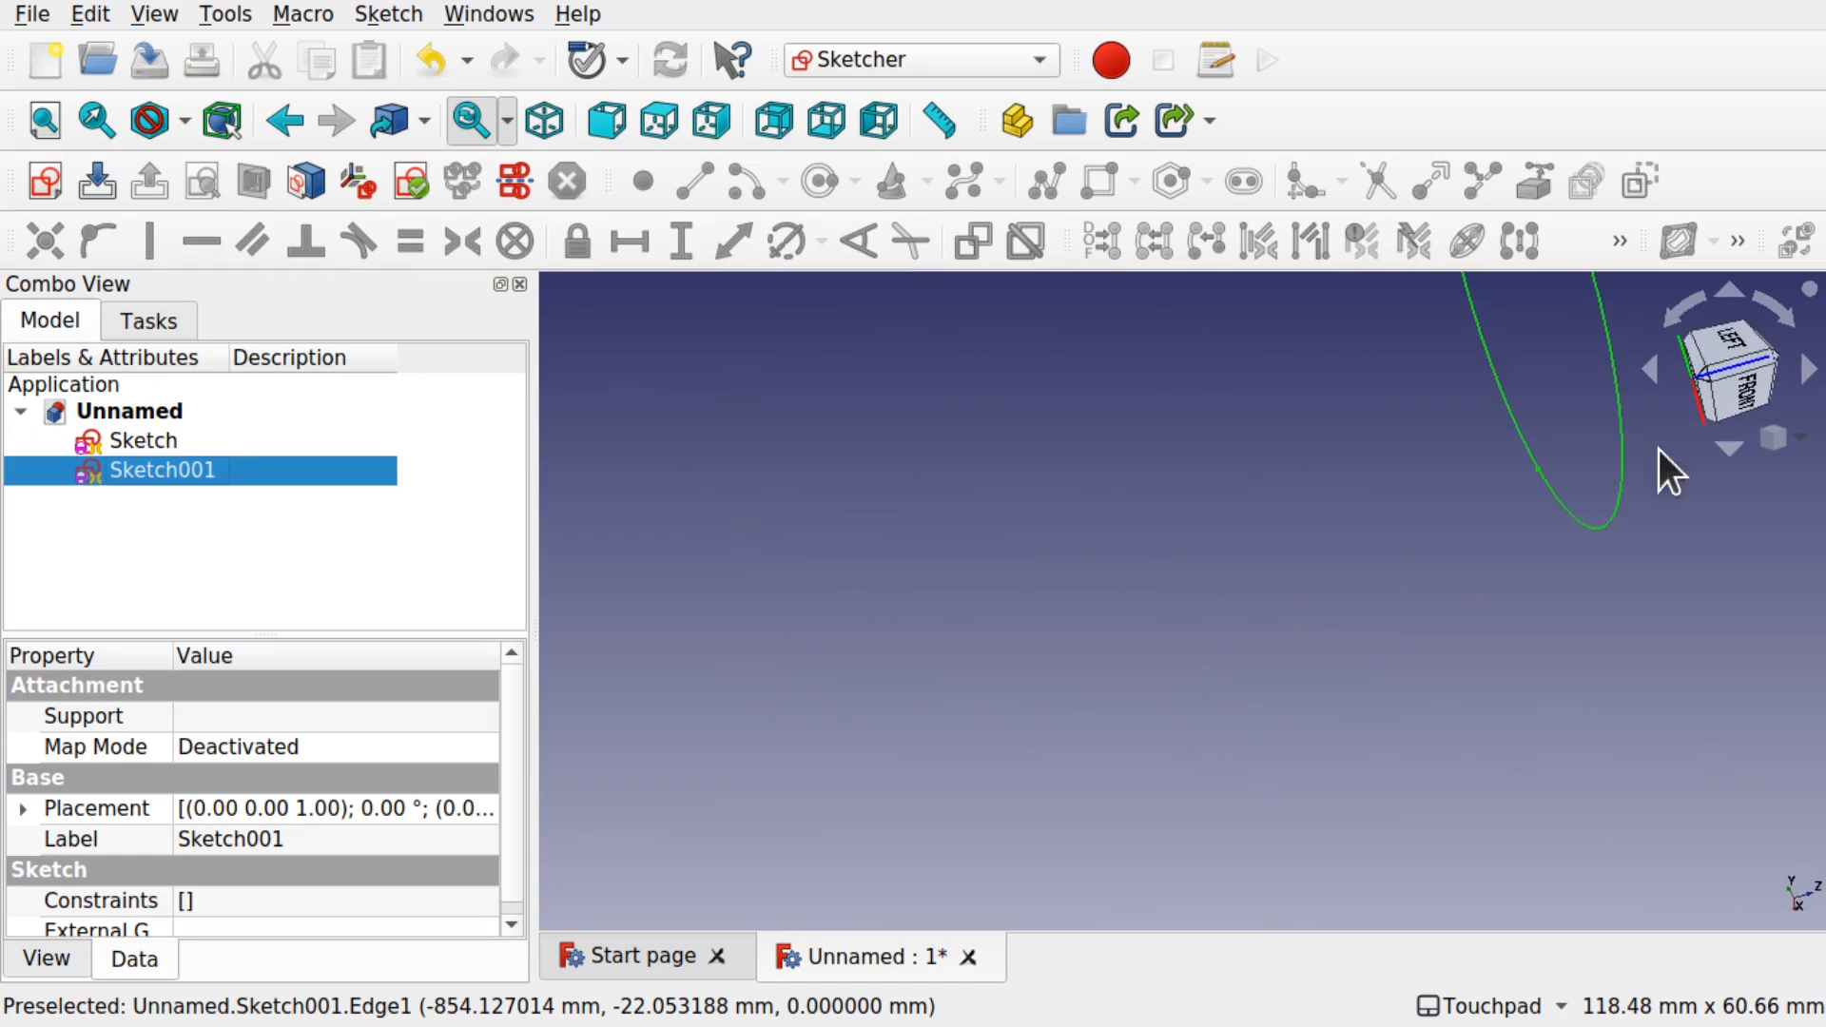
shift+drag(1553, 599, 1671, 592)
click(1721, 398)
shift+drag(1803, 826, 1740, 826)
shift+drag(1740, 923, 1794, 905)
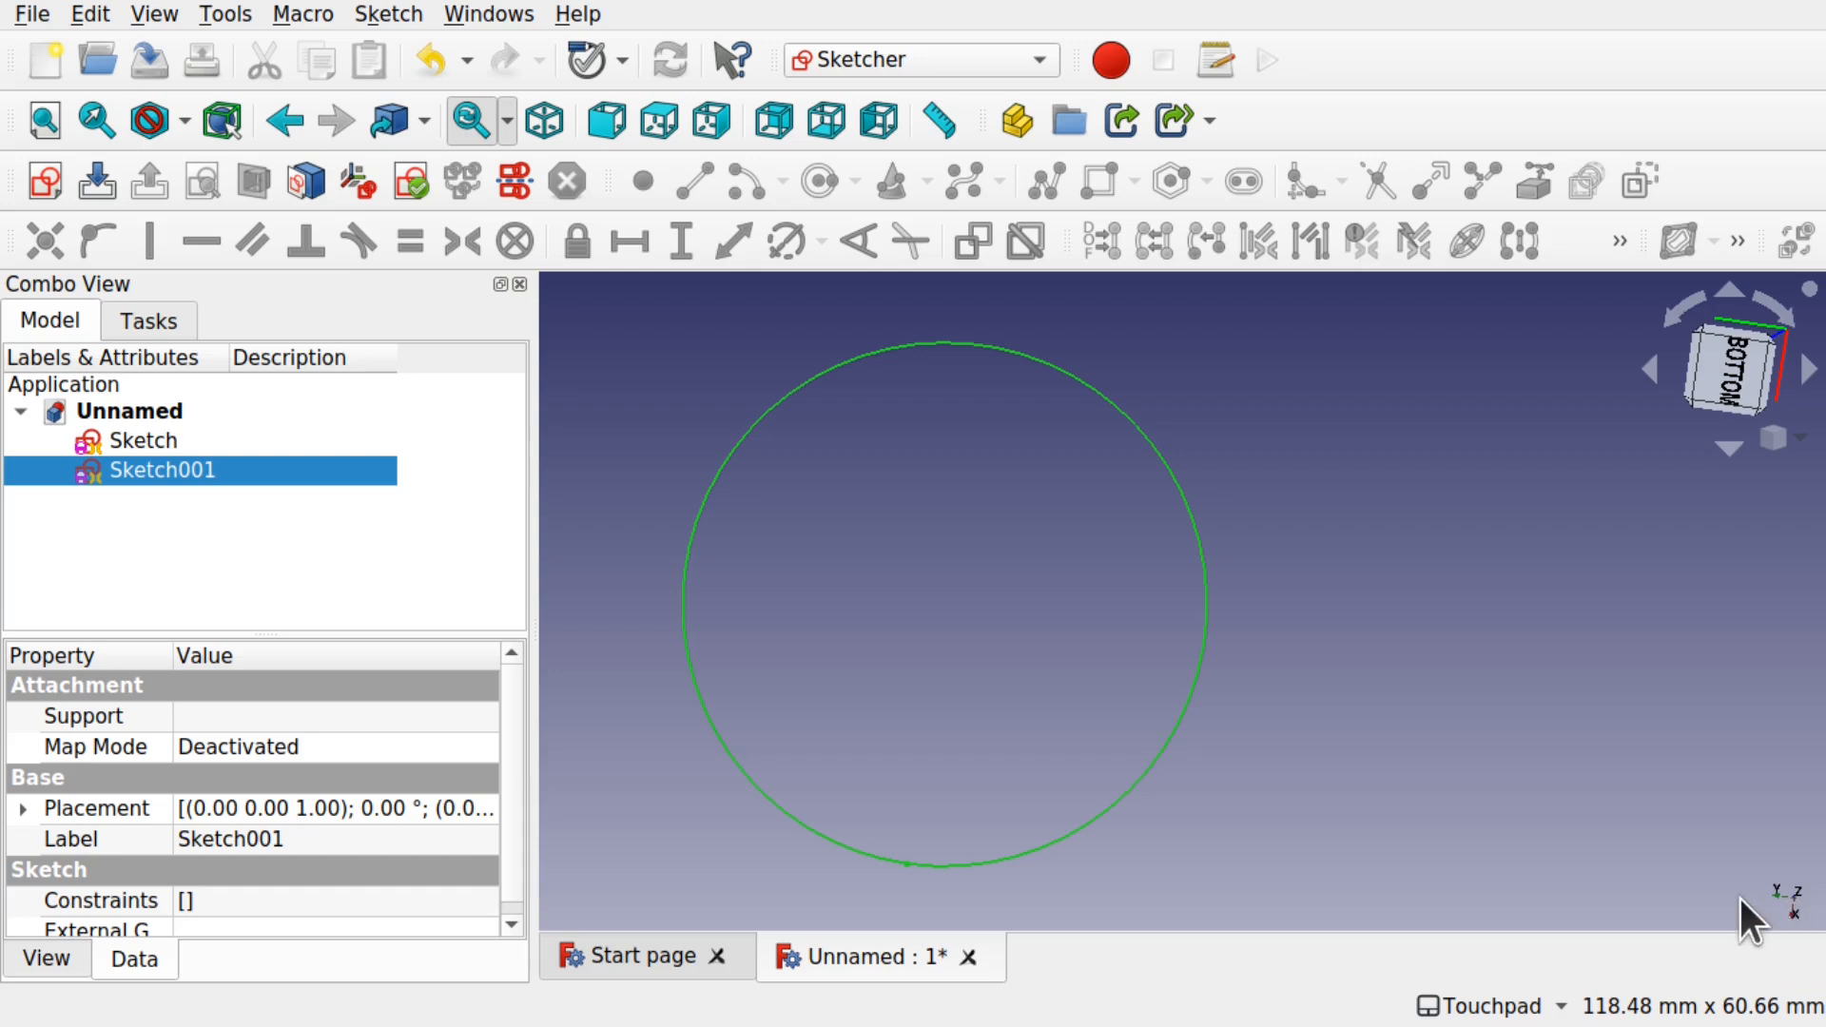
shift+drag(1781, 885, 1491, 776)
shift+drag(1708, 733, 1520, 685)
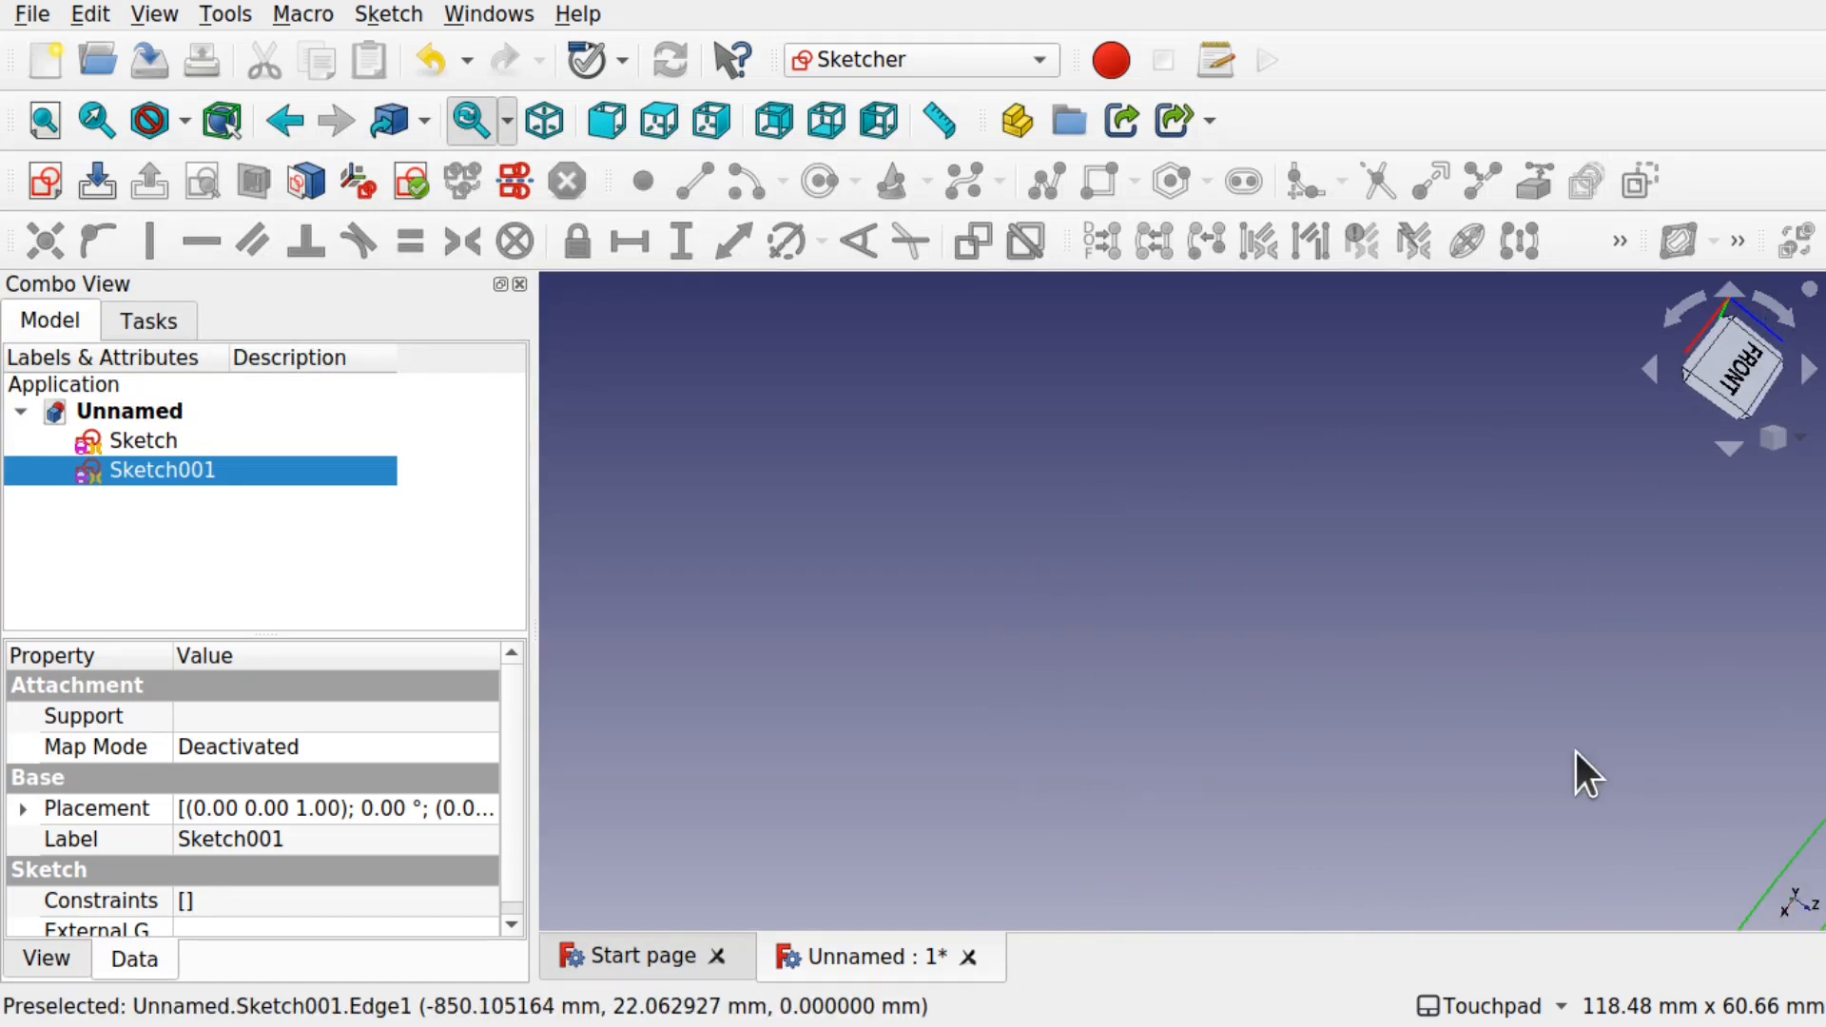
shift+middle_drag(1704, 814, 1186, 591)
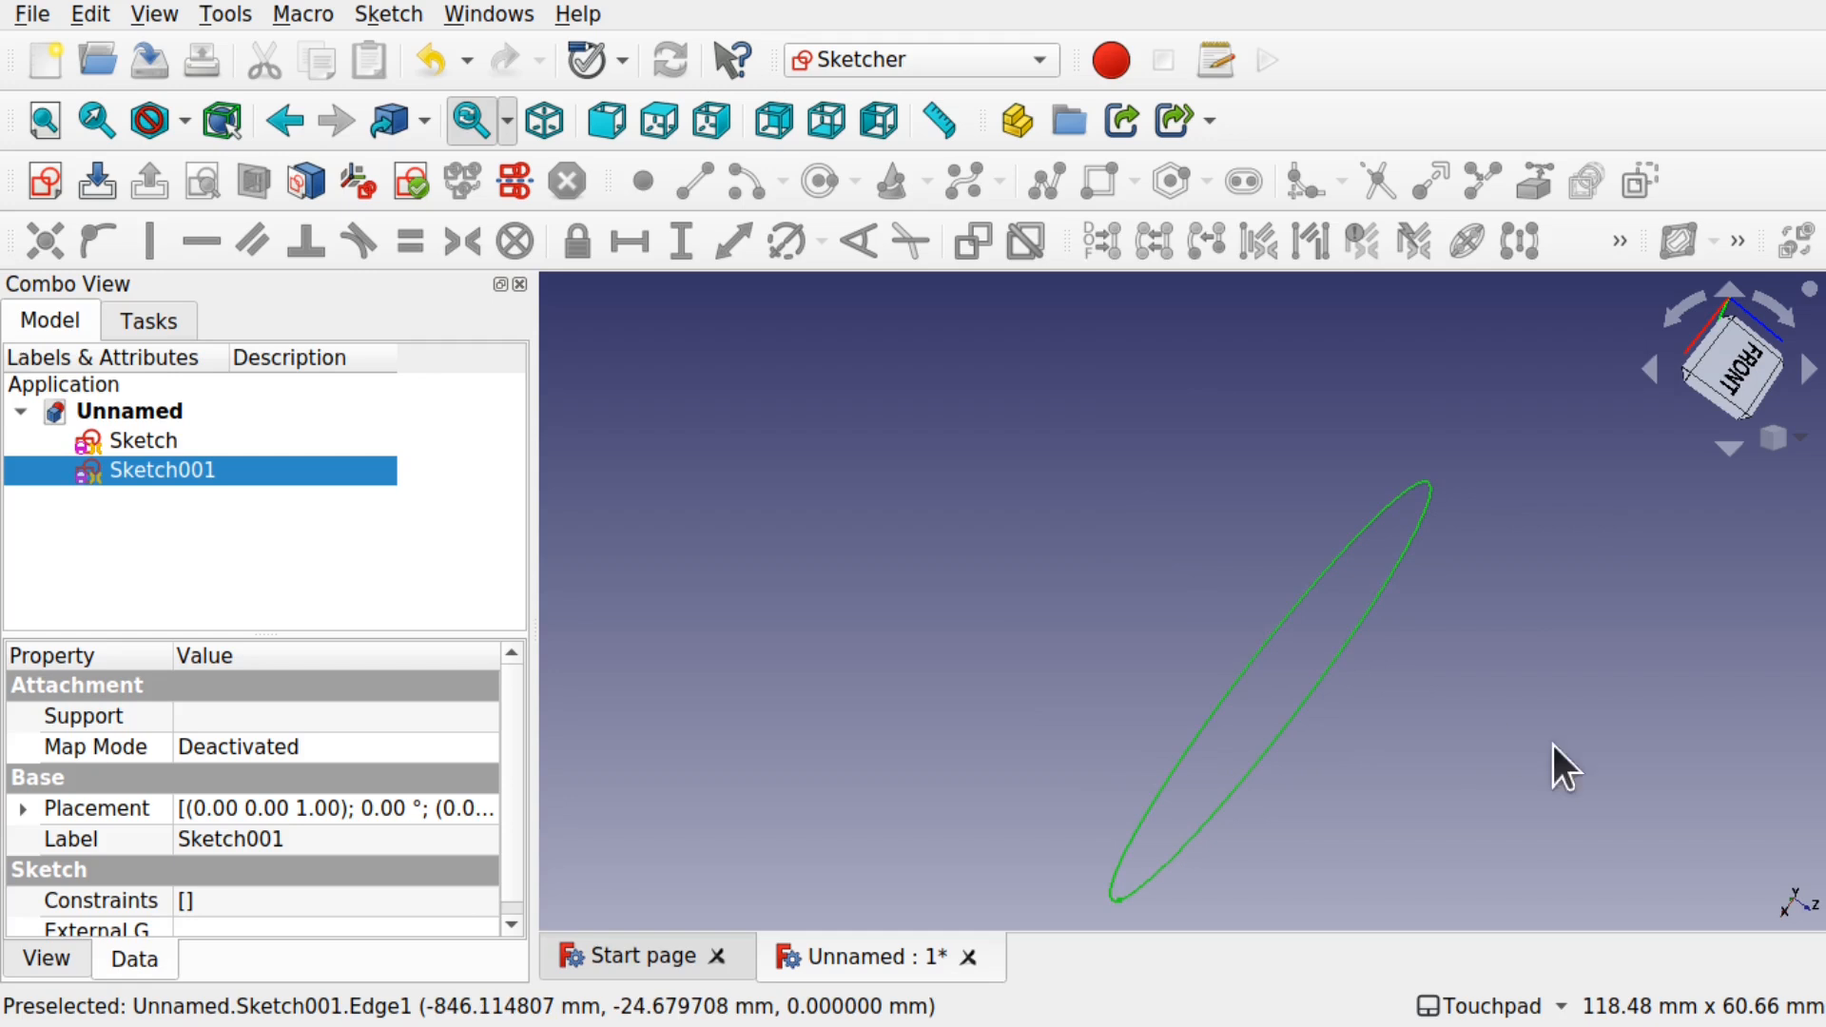
shift+drag(1721, 852, 1574, 730)
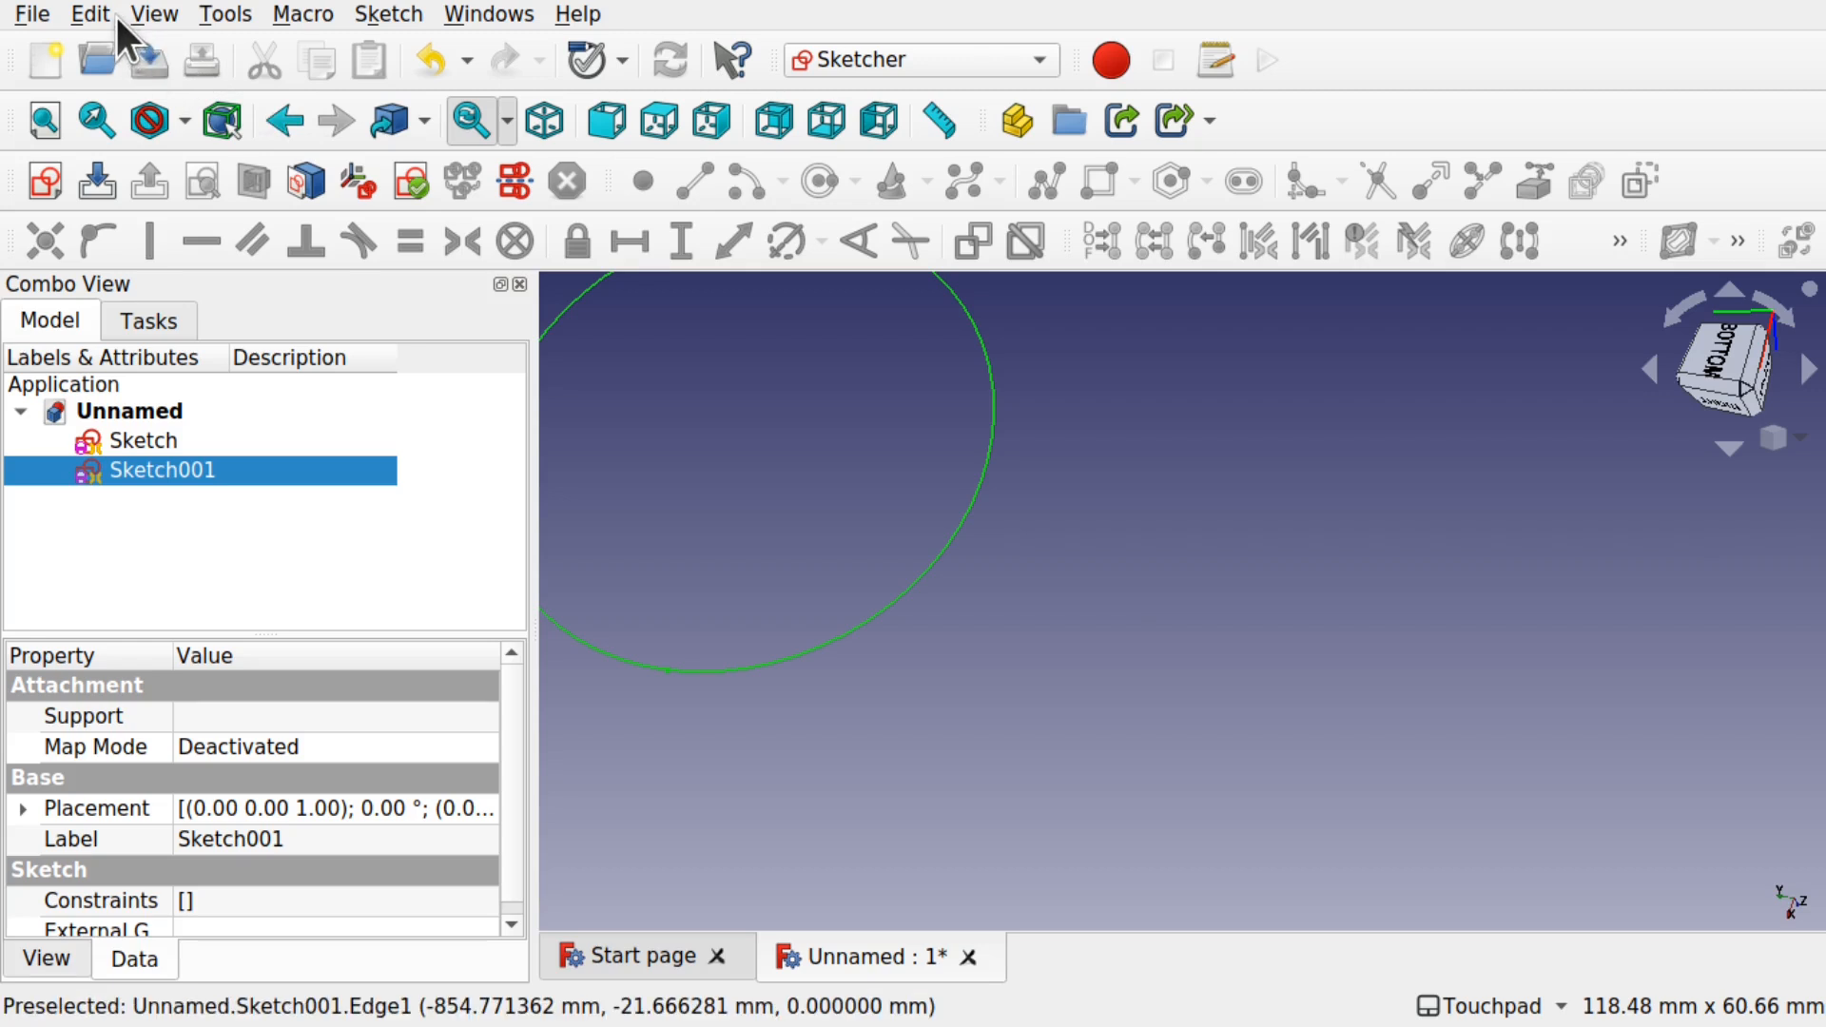
Turn on the axis cross at the origin, clear the selection, and fit all sketches into the view.
click(151, 12)
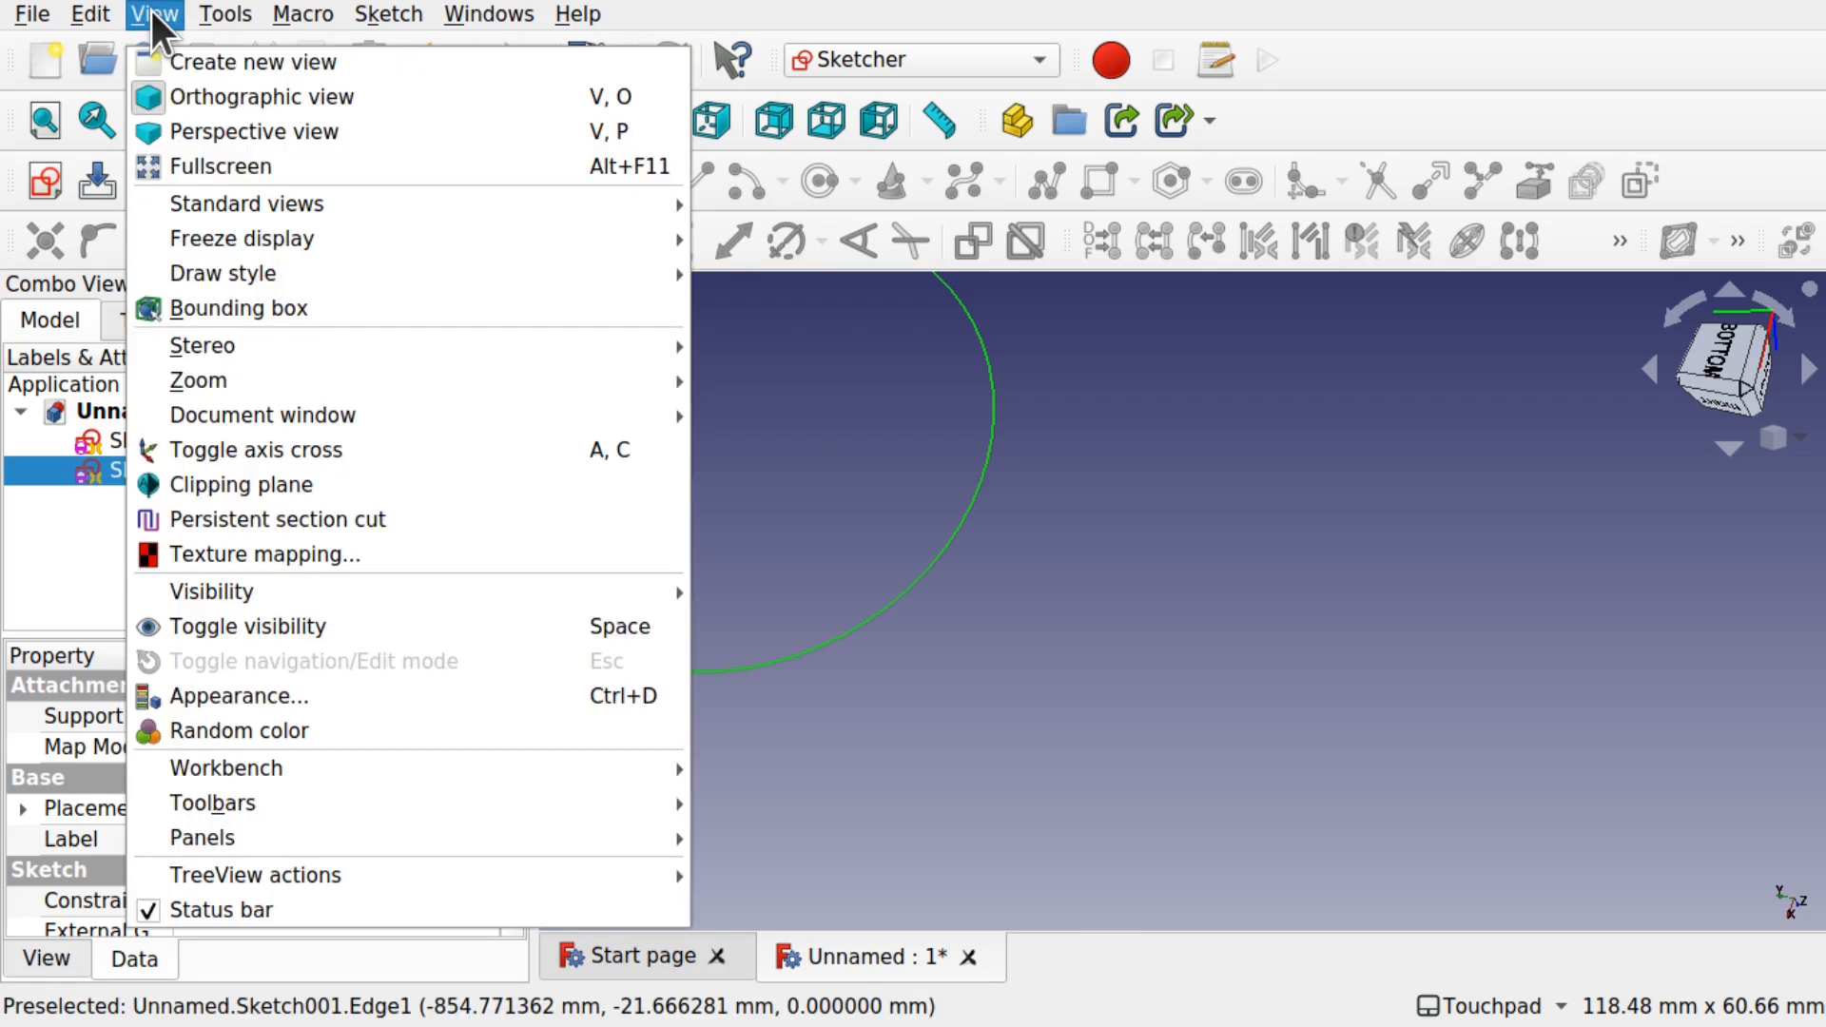
click(269, 466)
scroll(888, 528, down, 10)
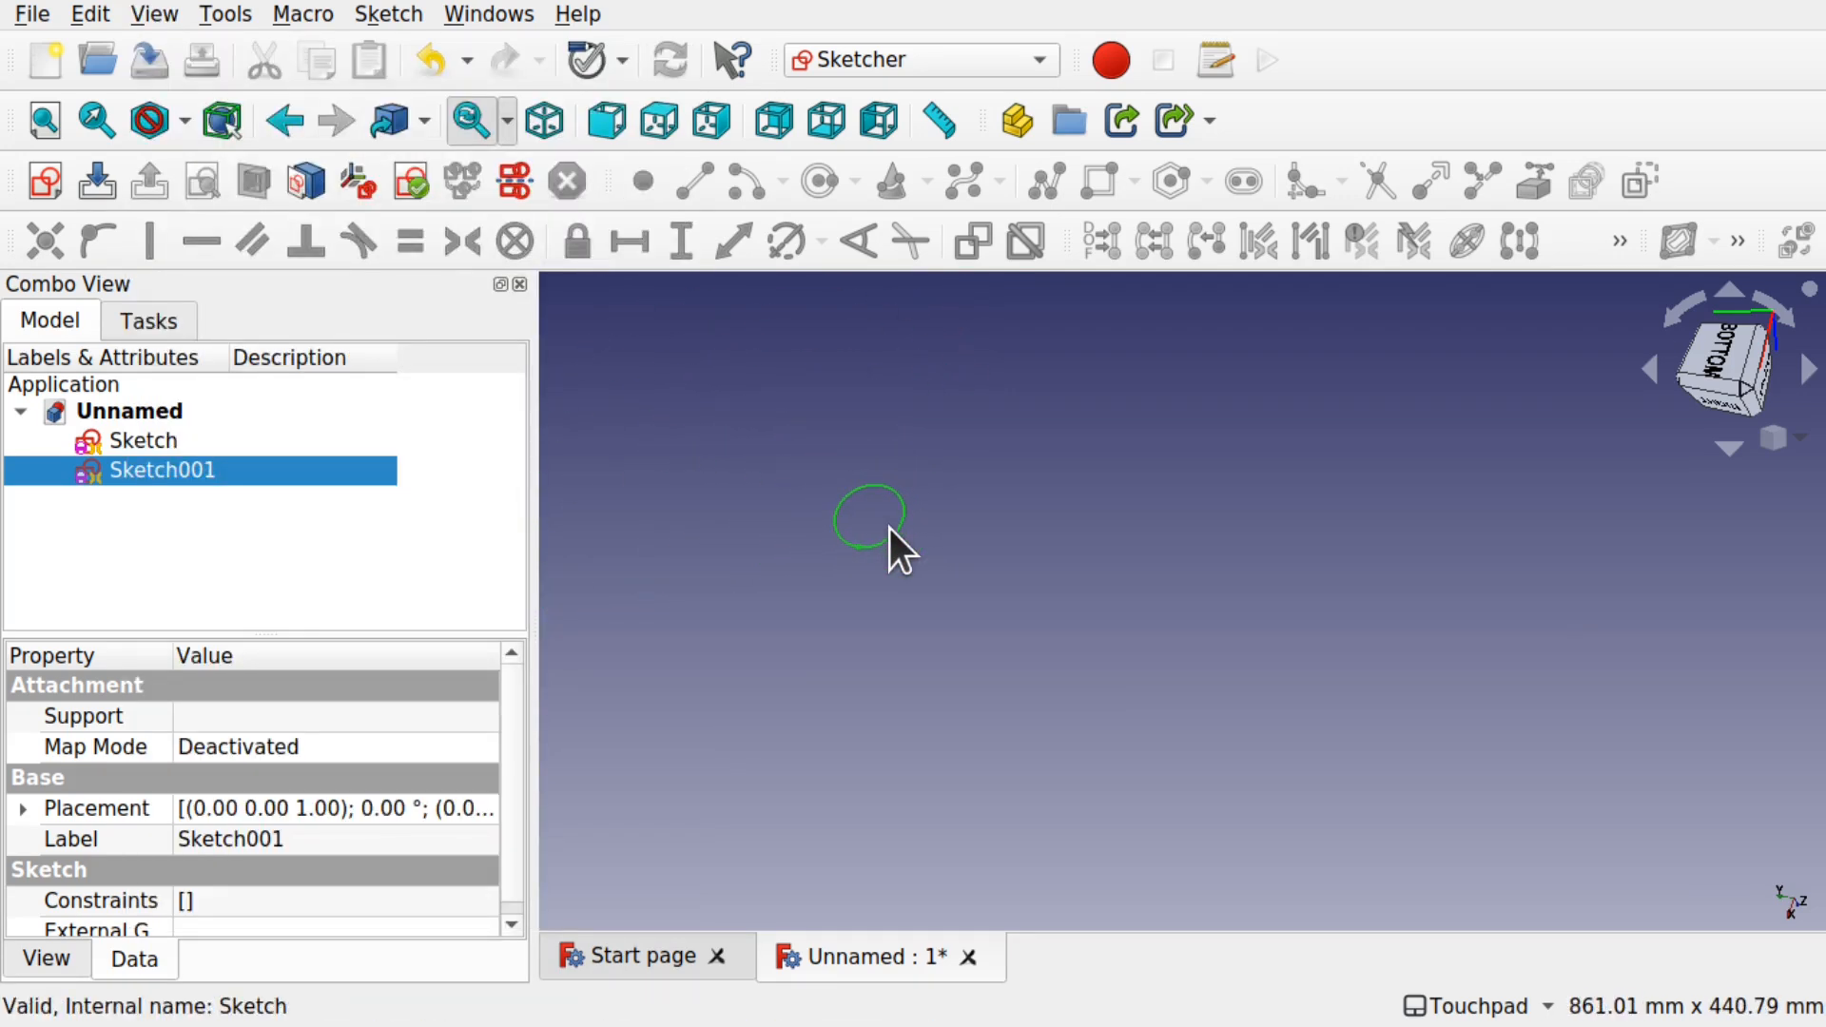
click(1030, 558)
click(38, 124)
scroll(1056, 881, down, 3)
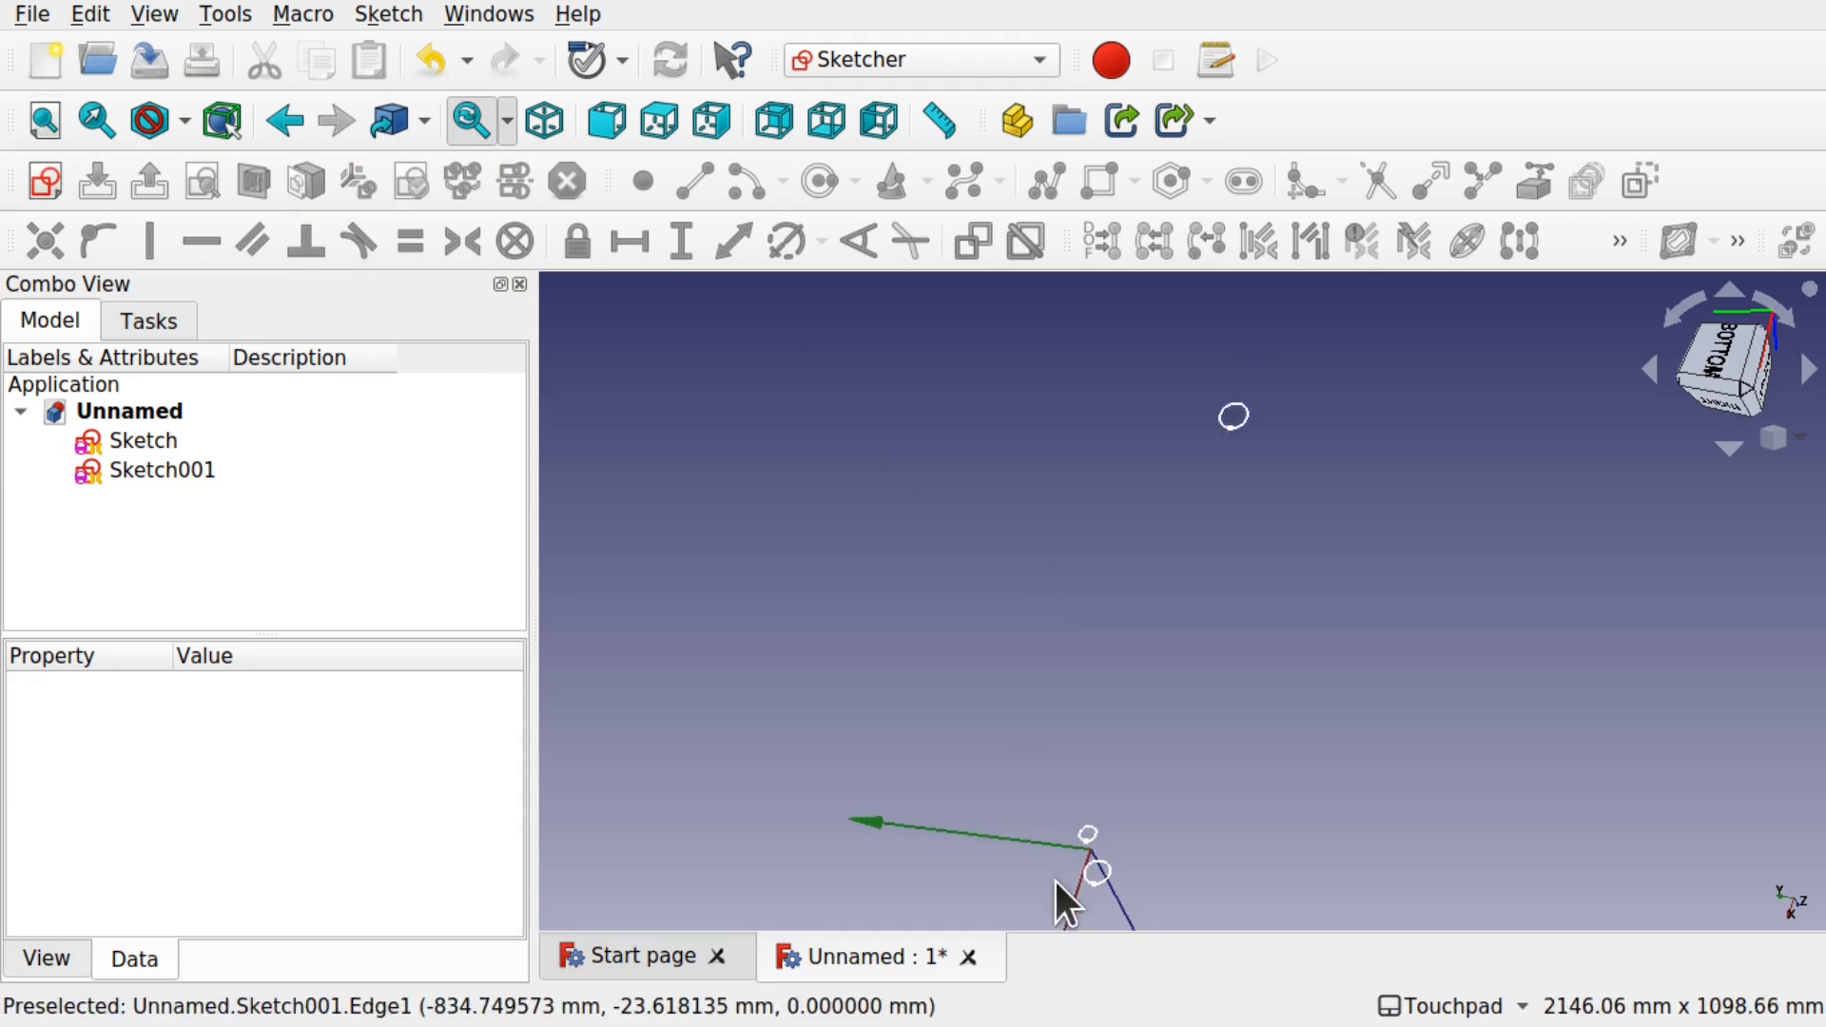
Zoom in and orbit around the origin to examine the axis cross beside the first sketch's two circles.
shift+middle_drag(1031, 873, 1059, 620)
scroll(1131, 675, up, 4)
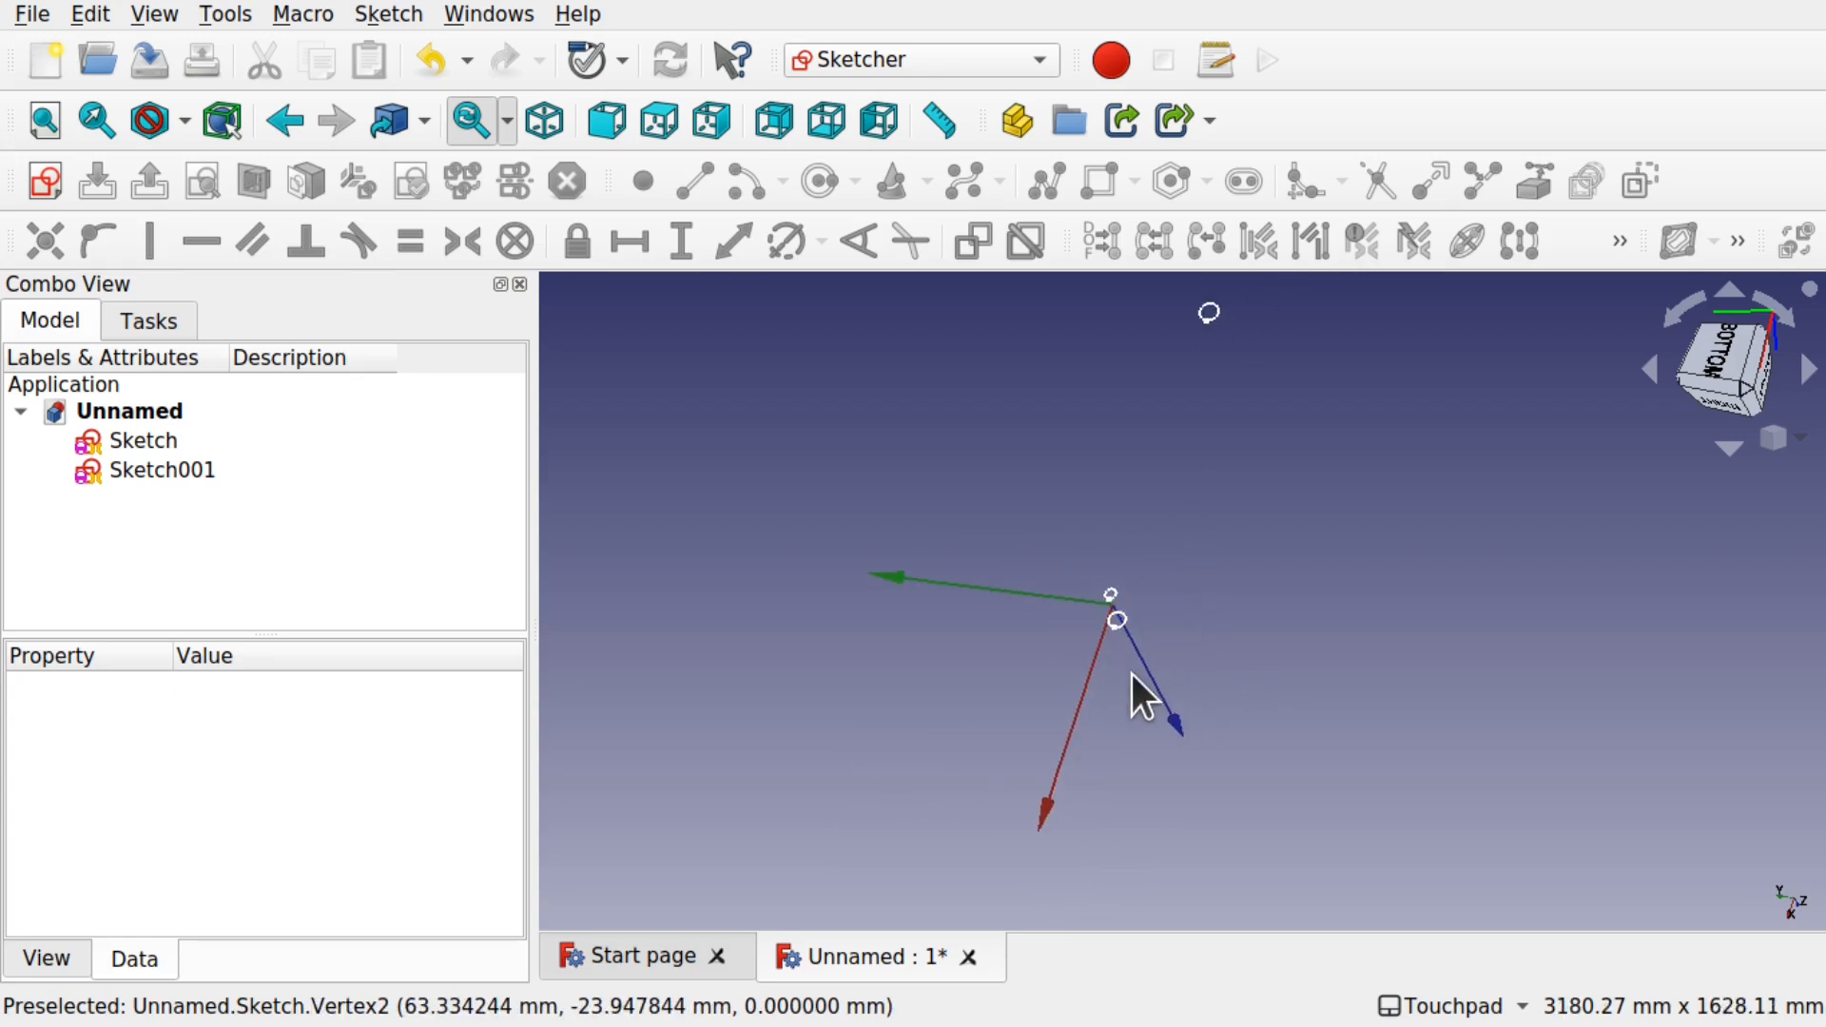
scroll(1132, 675, down, 3)
scroll(1069, 639, up, 6)
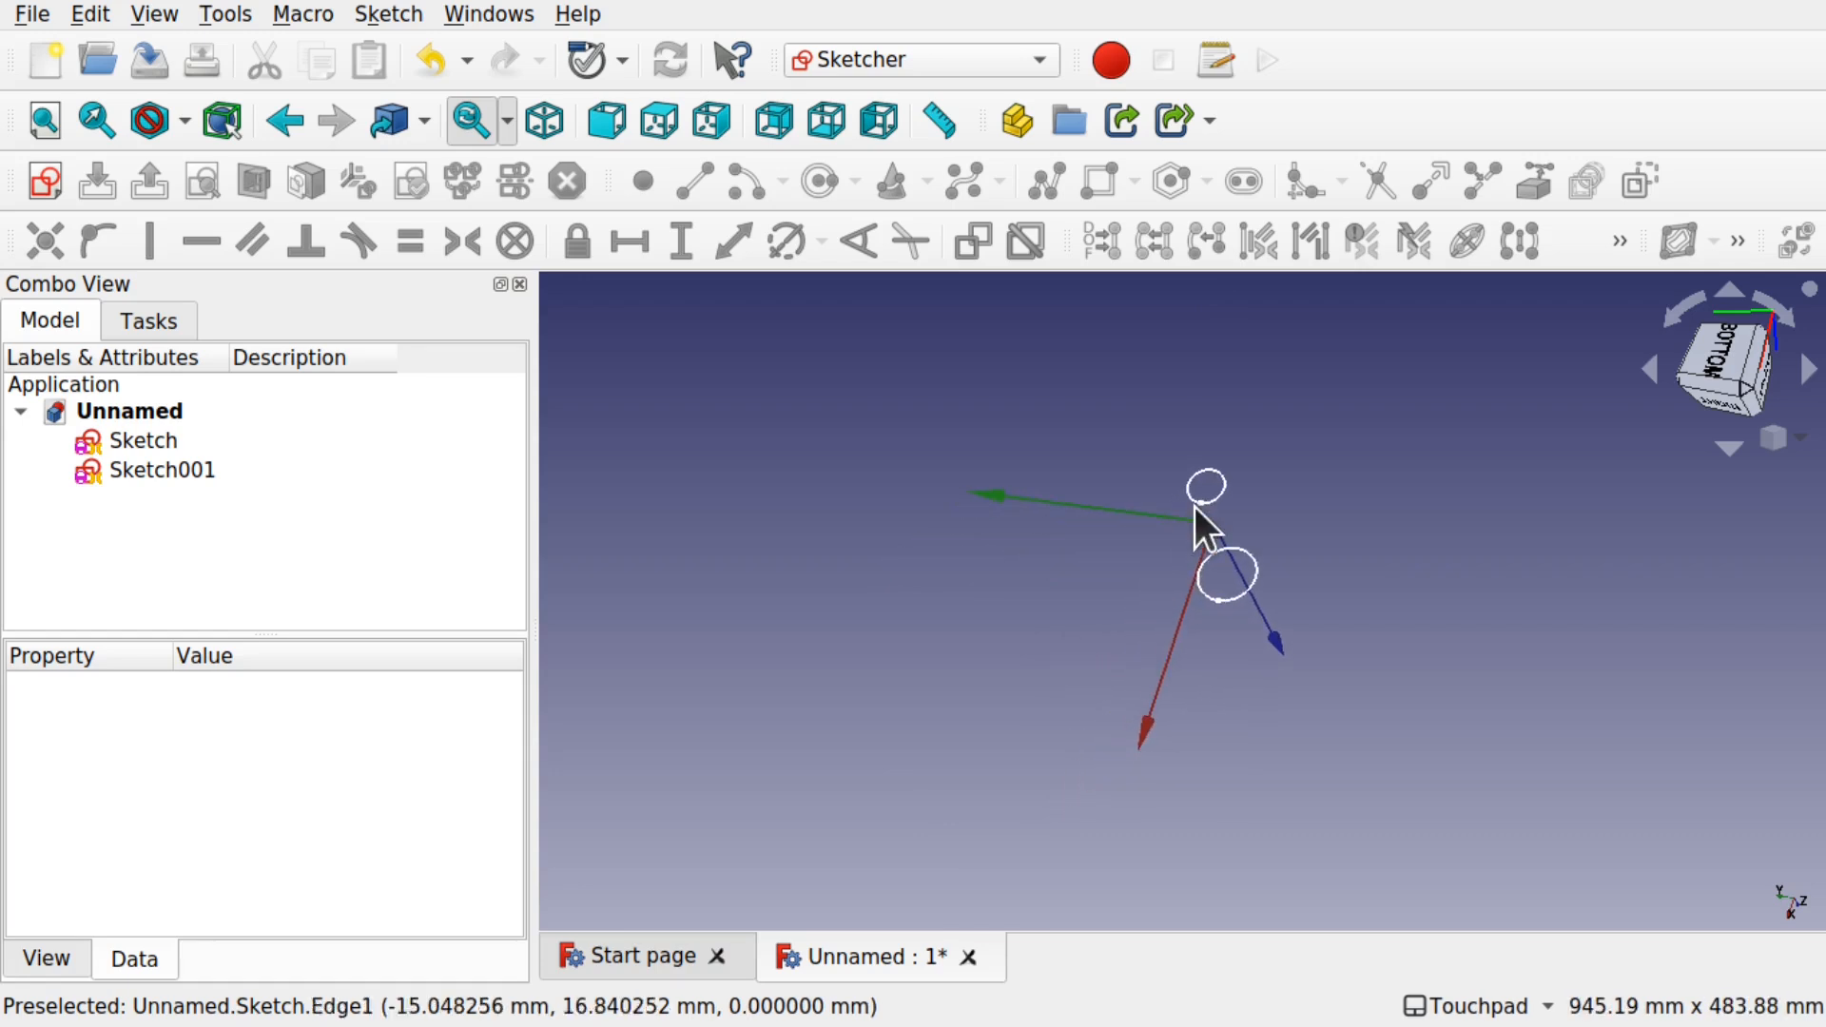
scroll(1225, 527, up, 10)
scroll(1225, 527, down, 8)
shift+drag(1179, 527, 1516, 523)
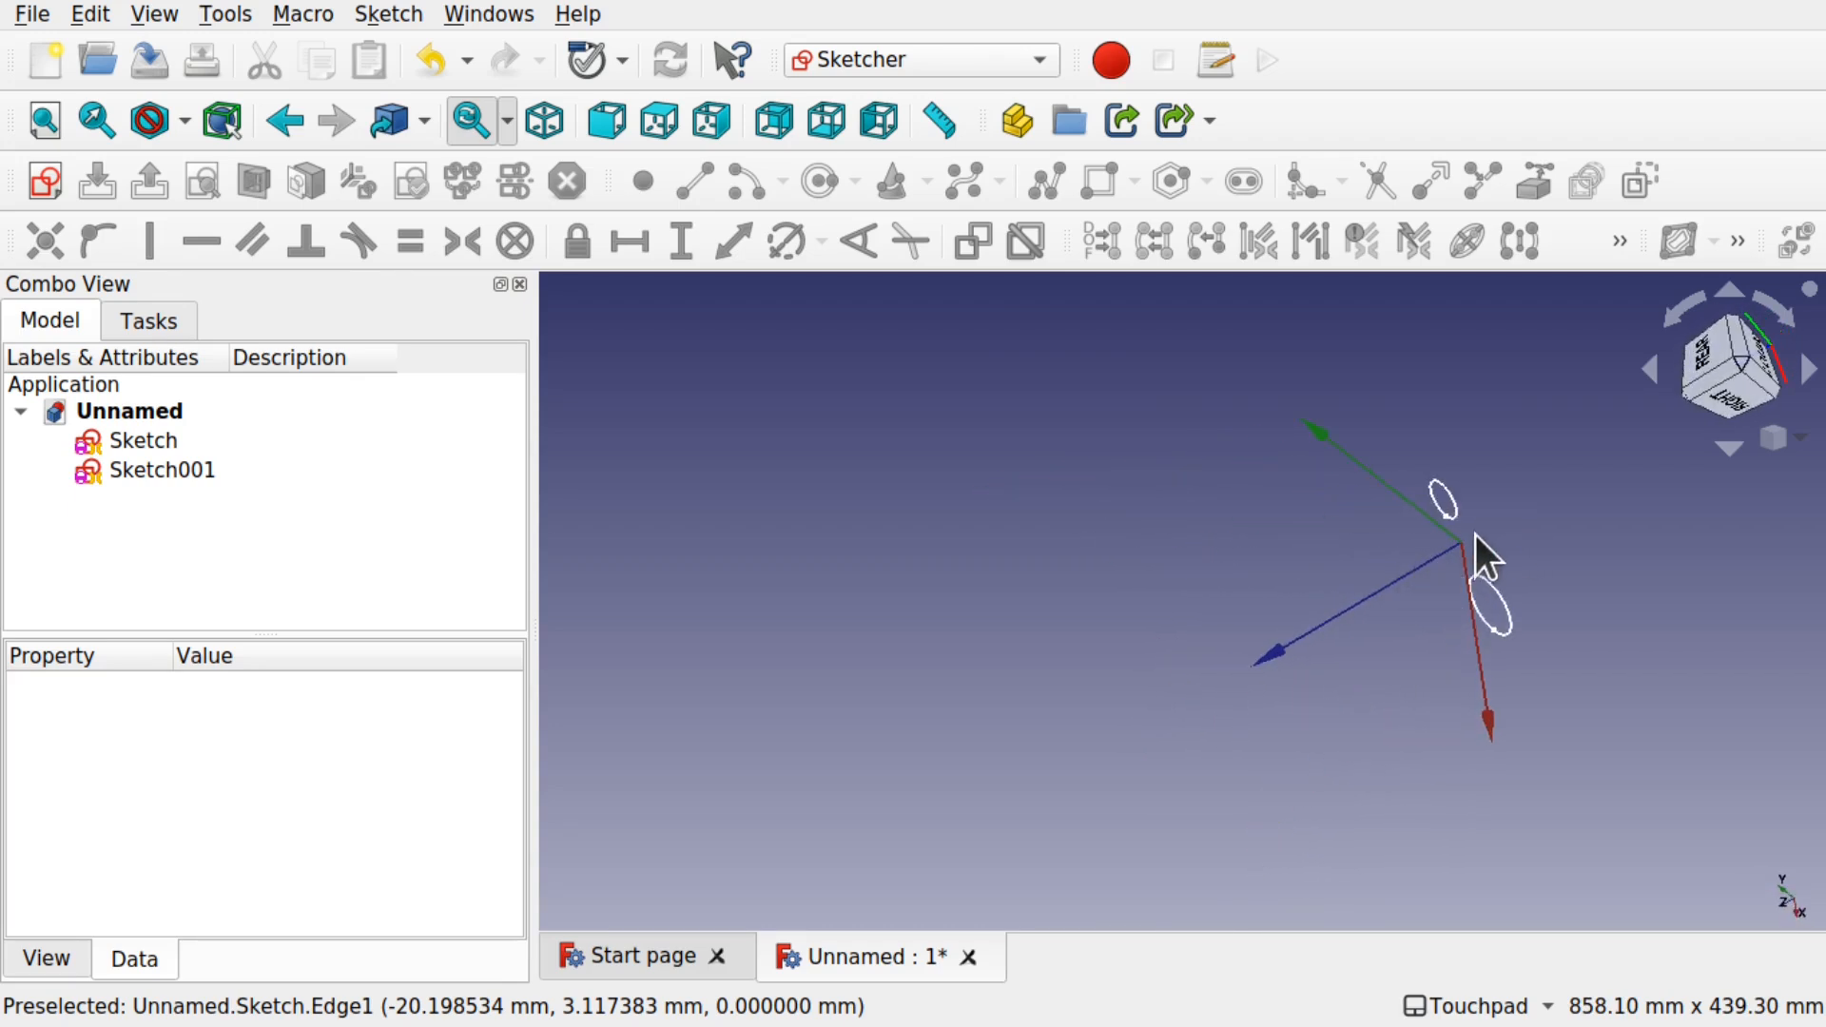
mouse_move(1346, 570)
shift+mouse_down()
mouse_move(1150, 546)
mouse_move(1104, 494)
mouse_move(1076, 494)
shift+mouse_up()
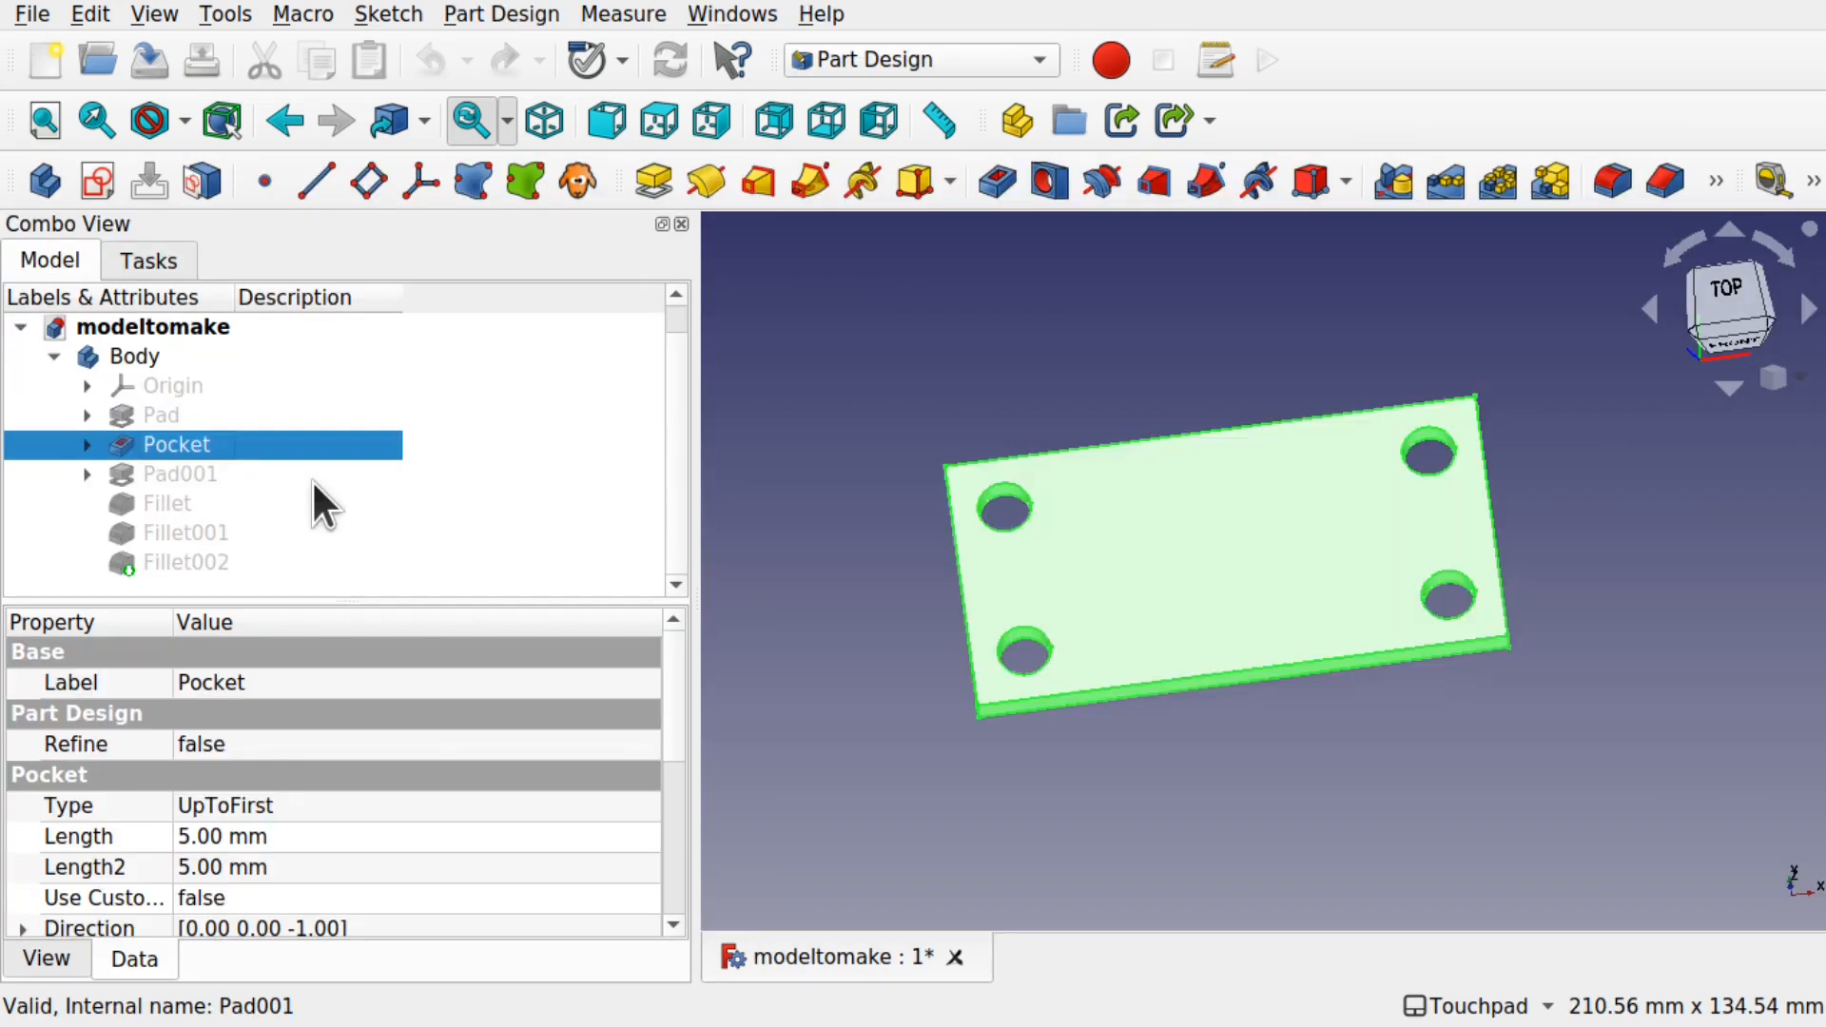
In the modeltomake document, show the body's features one after another: Pad001, Fillet, Fillet001 and finally Fillet002.
click(312, 477)
key(space)
key(Down)
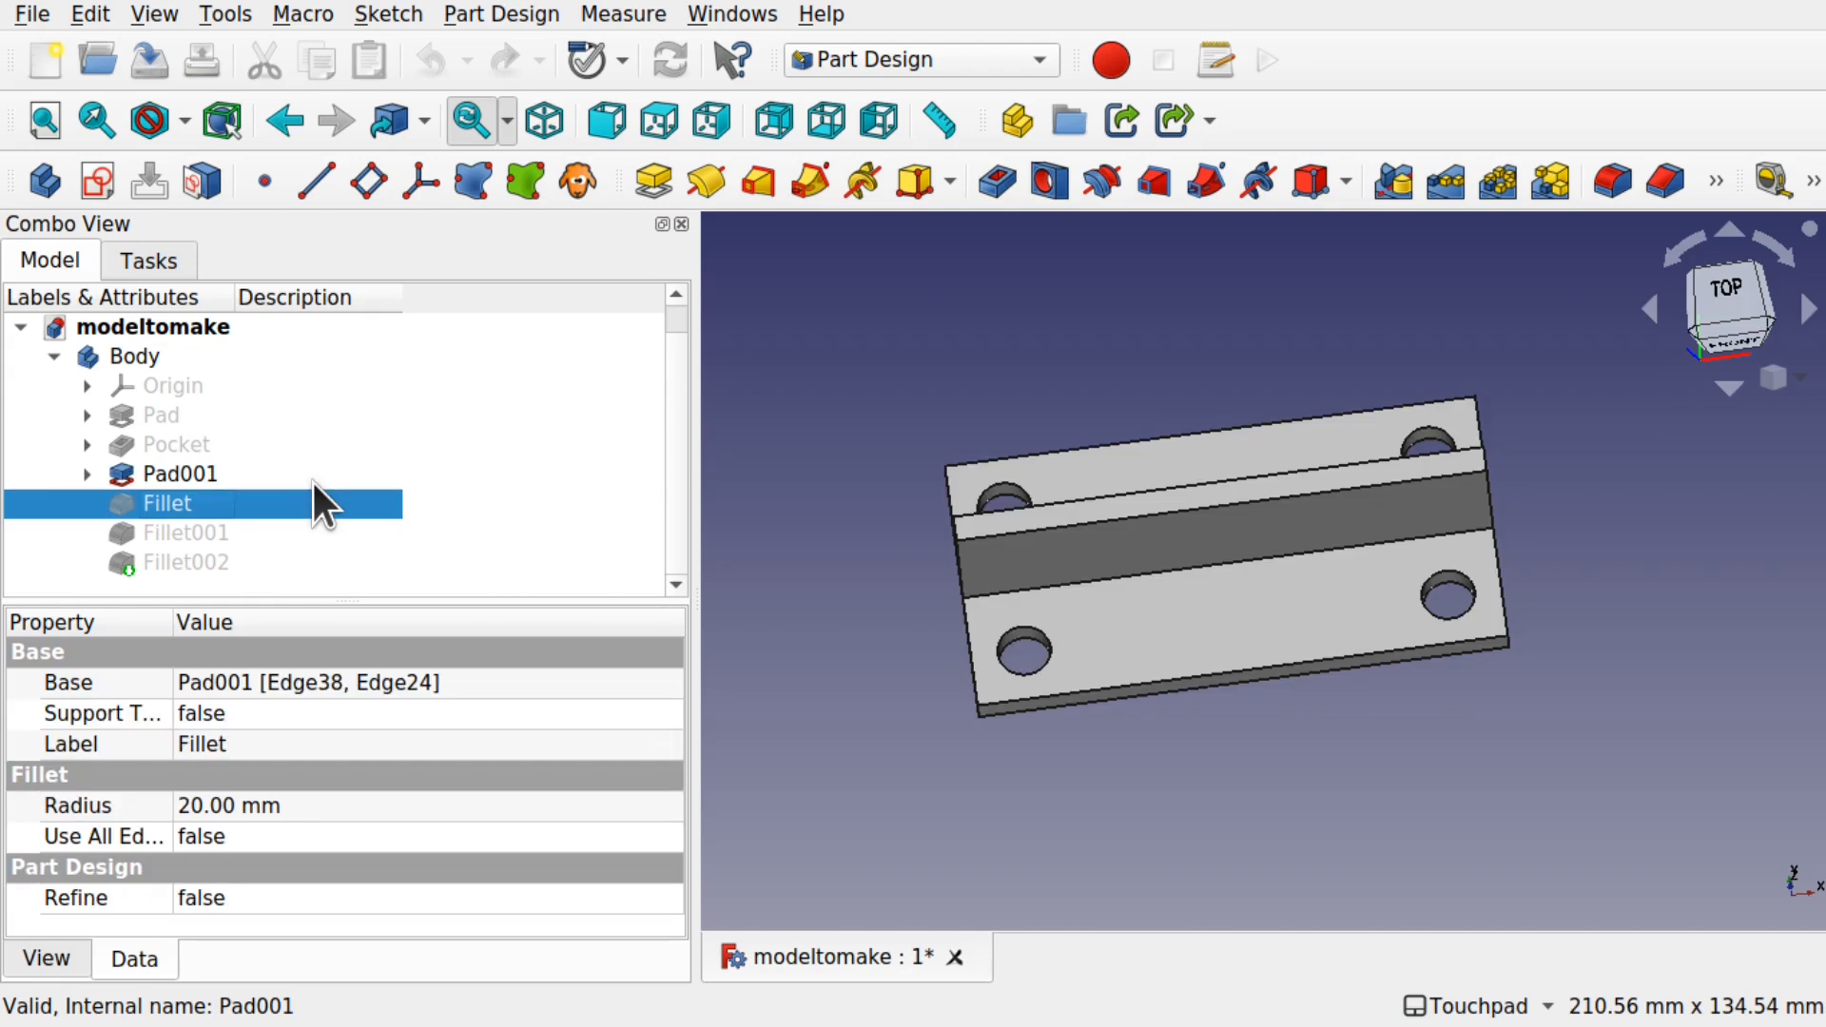
key(space)
key(Down)
key(space)
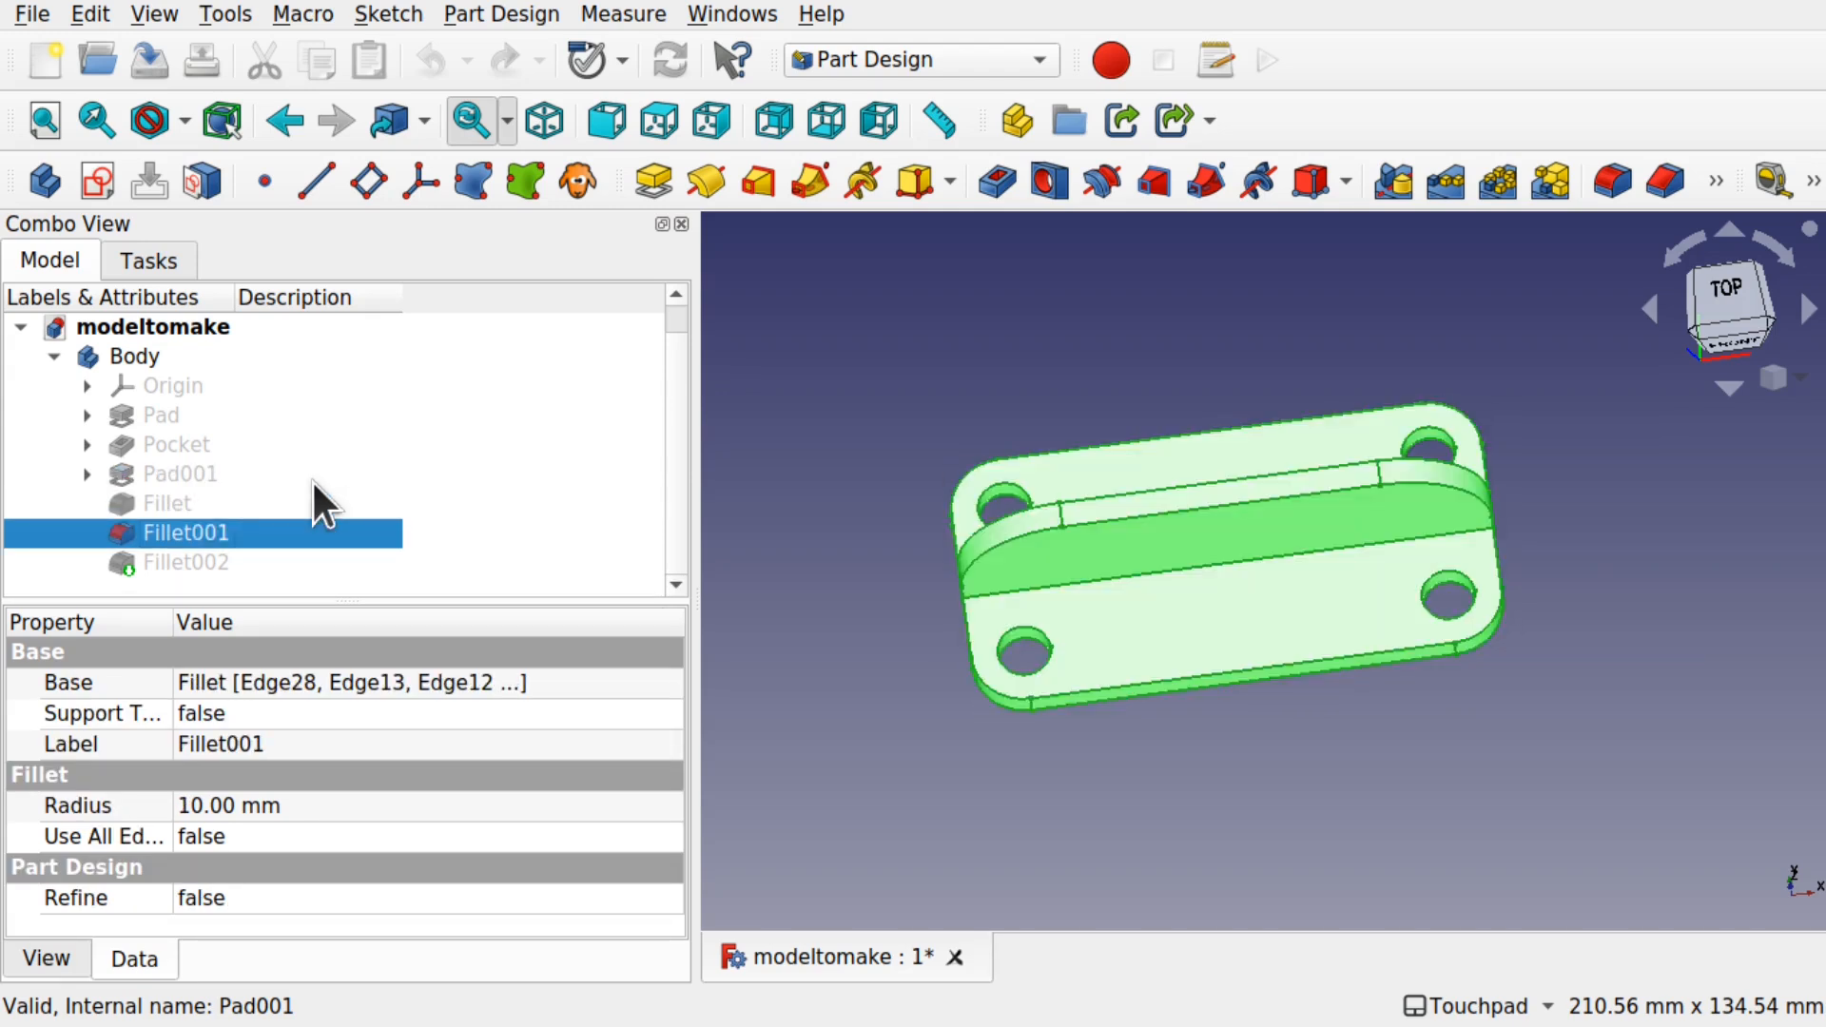
key(Down)
key(space)
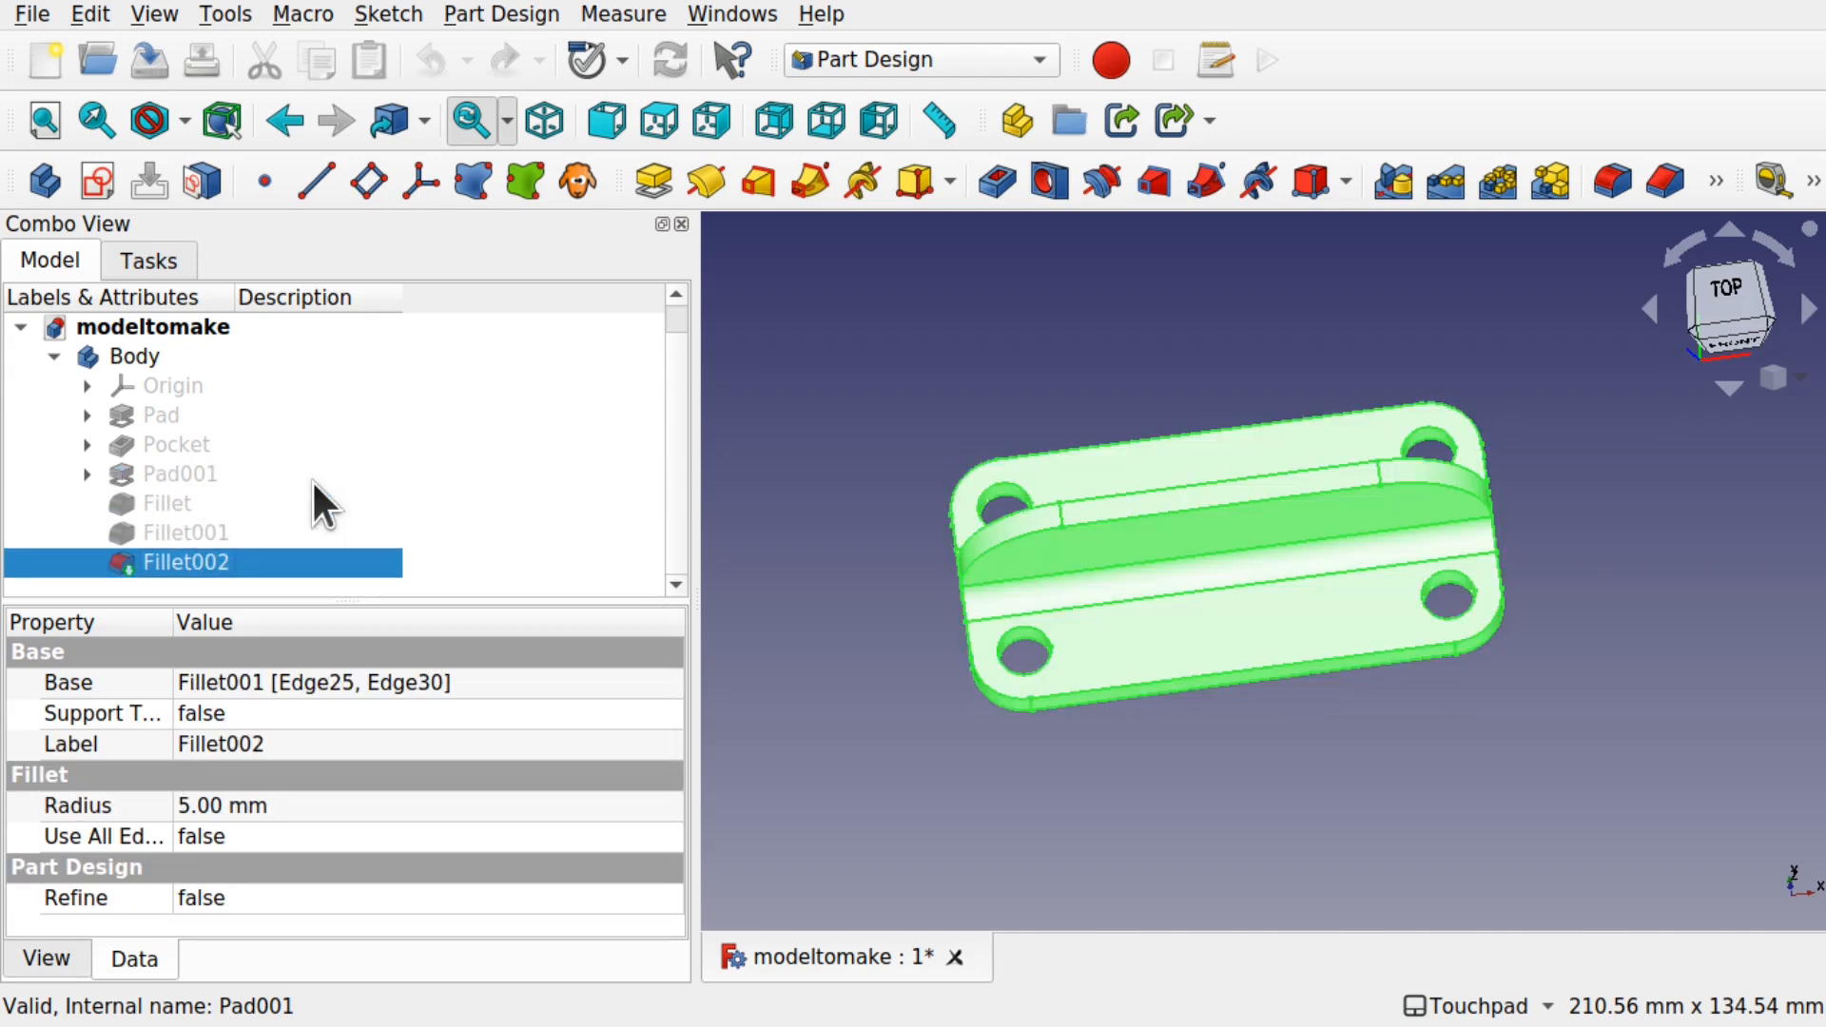